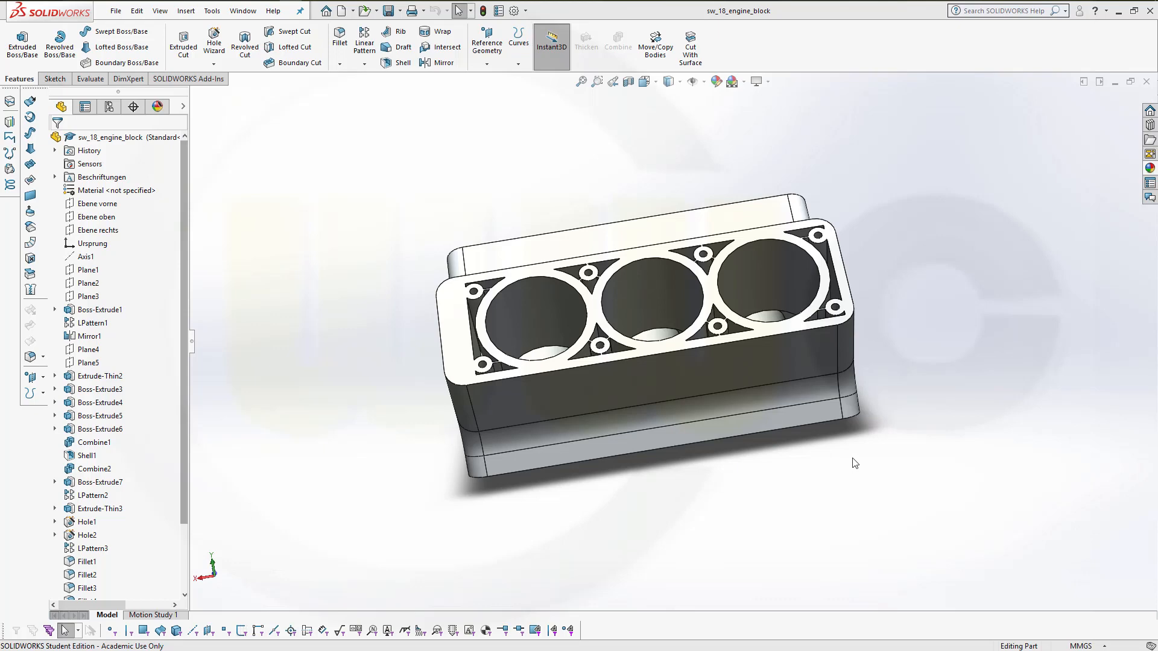
pyautogui.moveTo(853, 464); pyautogui.dragTo(577, 424, button='middle')
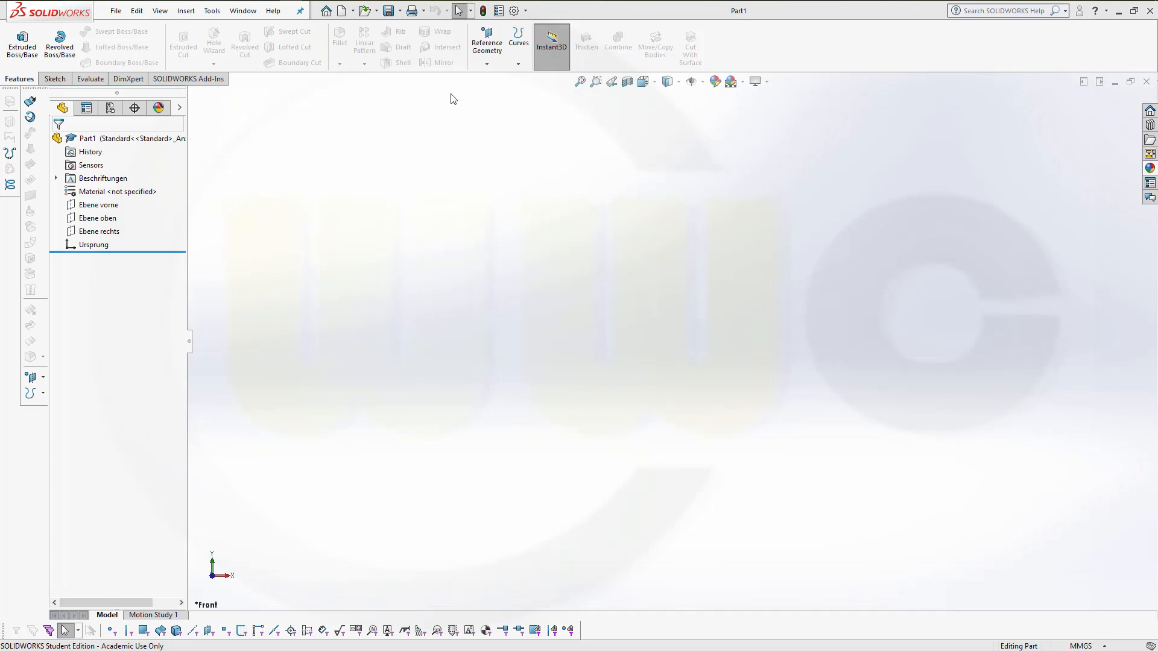
# Create a reference axis at the intersection of the planes Ebene vorne and Ebene oben.
pyautogui.click(487, 64)
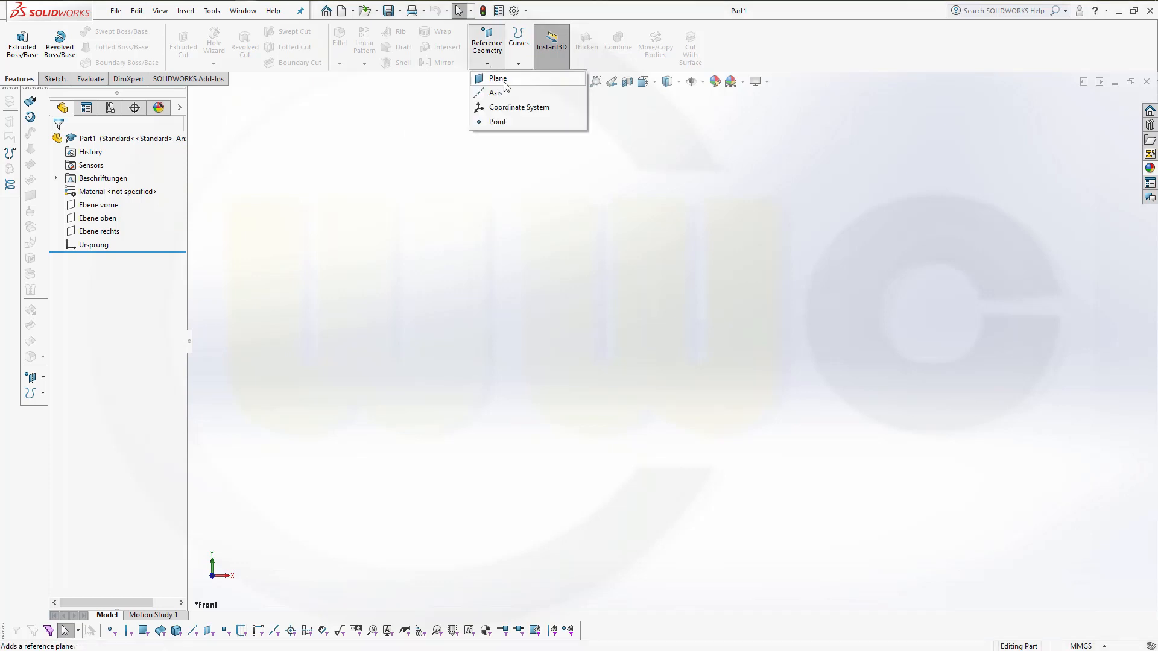
pyautogui.click(495, 95)
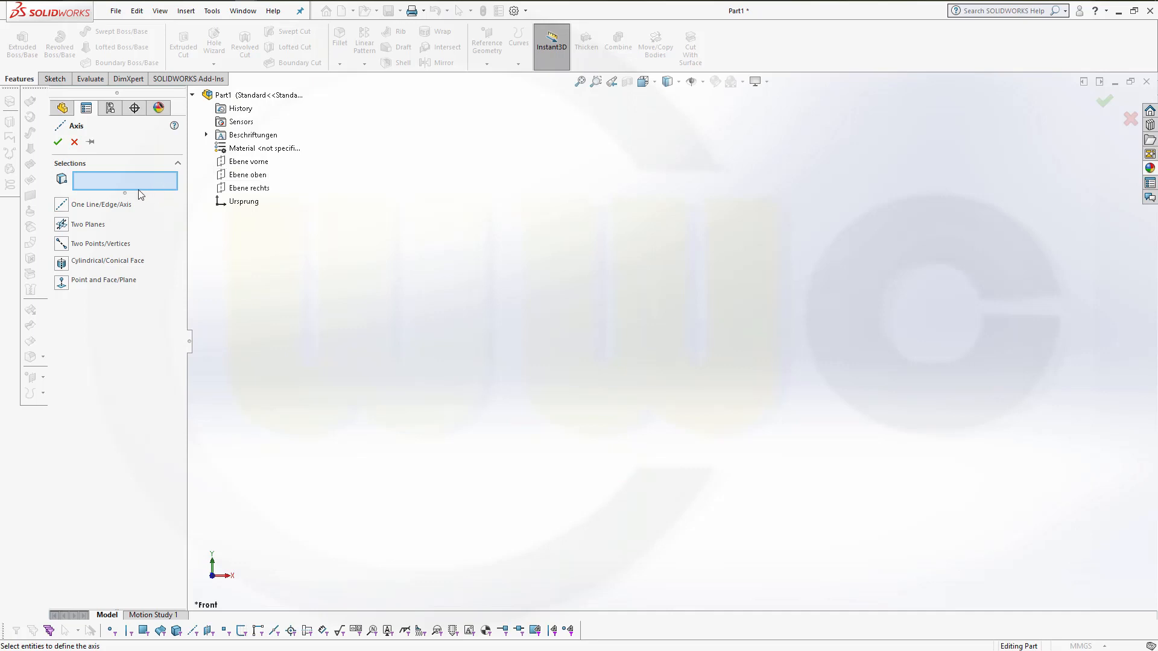
pyautogui.click(242, 162)
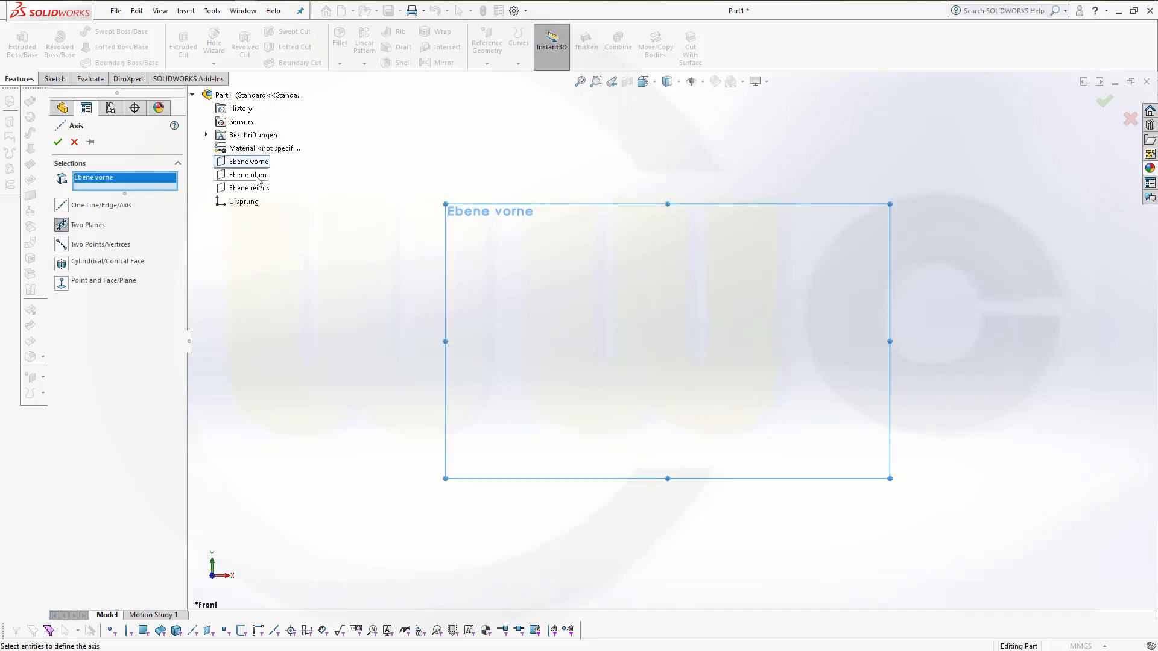
pyautogui.click(240, 180)
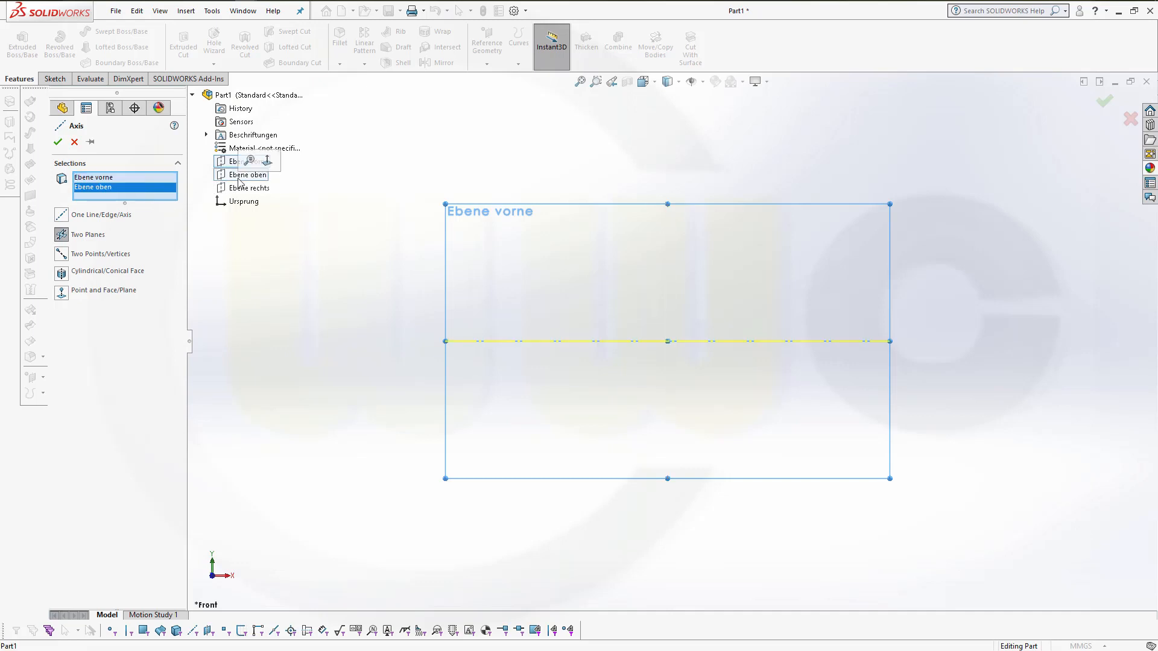
pyautogui.click(58, 141)
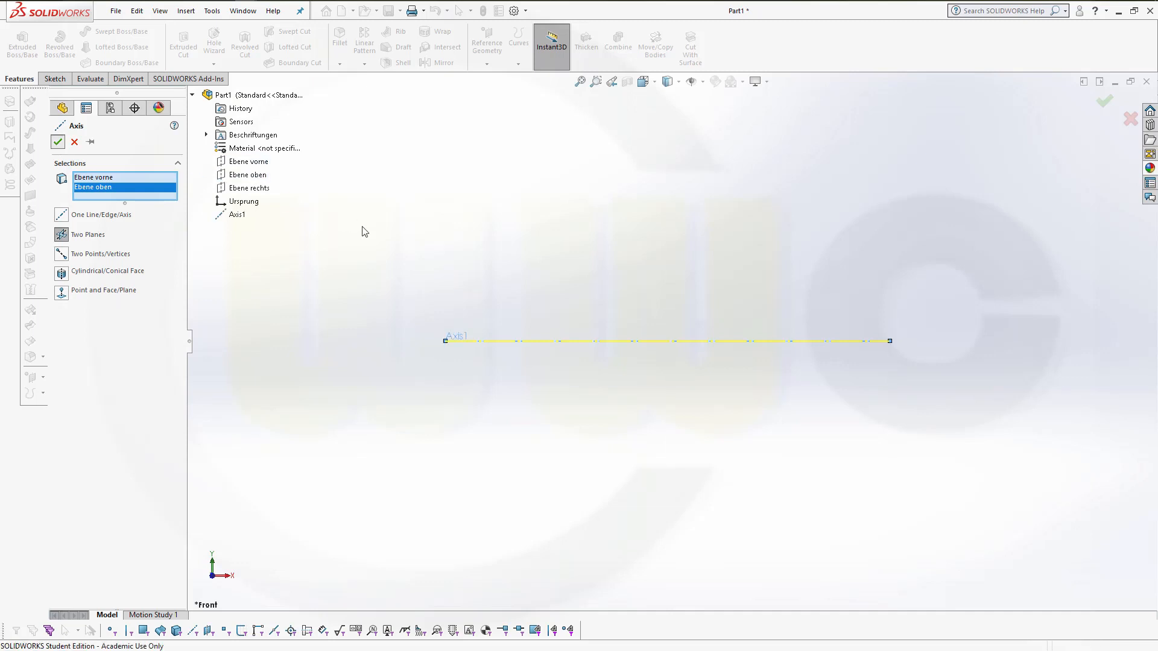
# Show the three default planes Ebene vorne, Ebene oben and Ebene rechts in the model view.
pyautogui.moveTo(576, 309); pyautogui.dragTo(483, 329, button='middle')
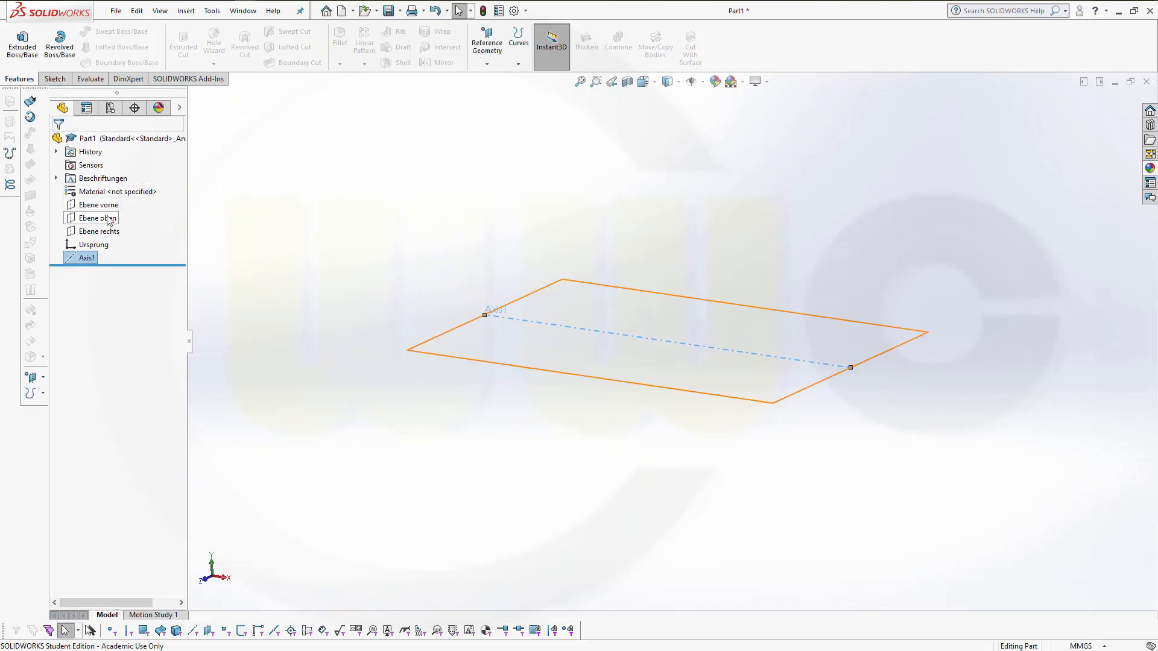
pyautogui.click(92, 205)
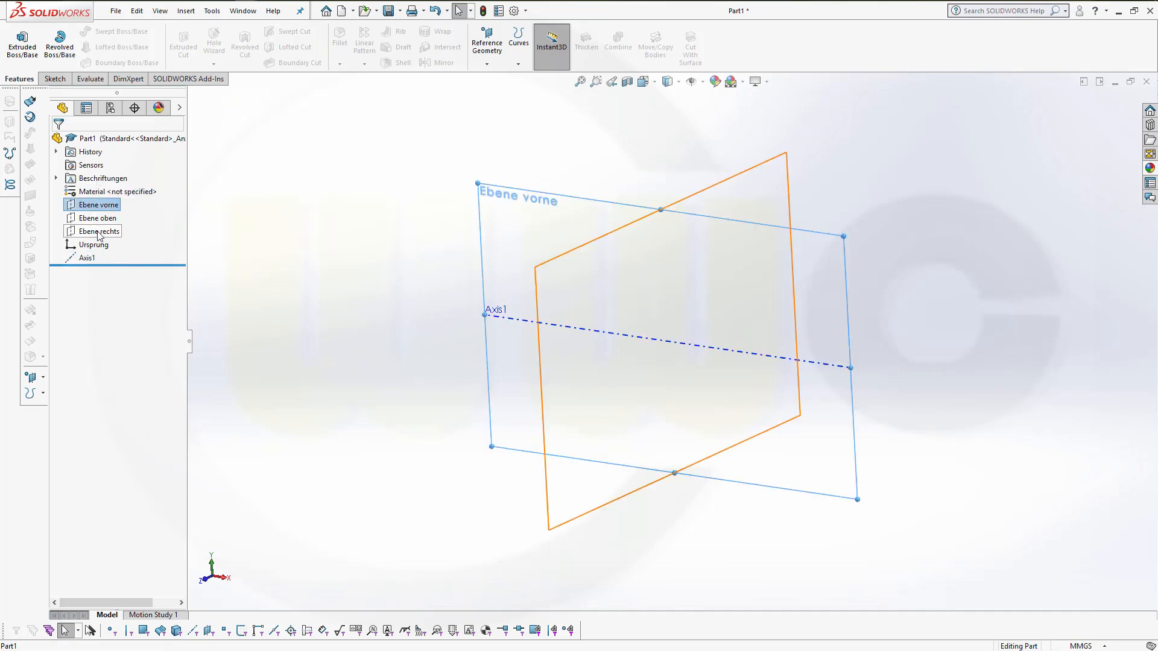
pyautogui.keyDown('shift'); pyautogui.click(100, 232); pyautogui.keyUp('shift')
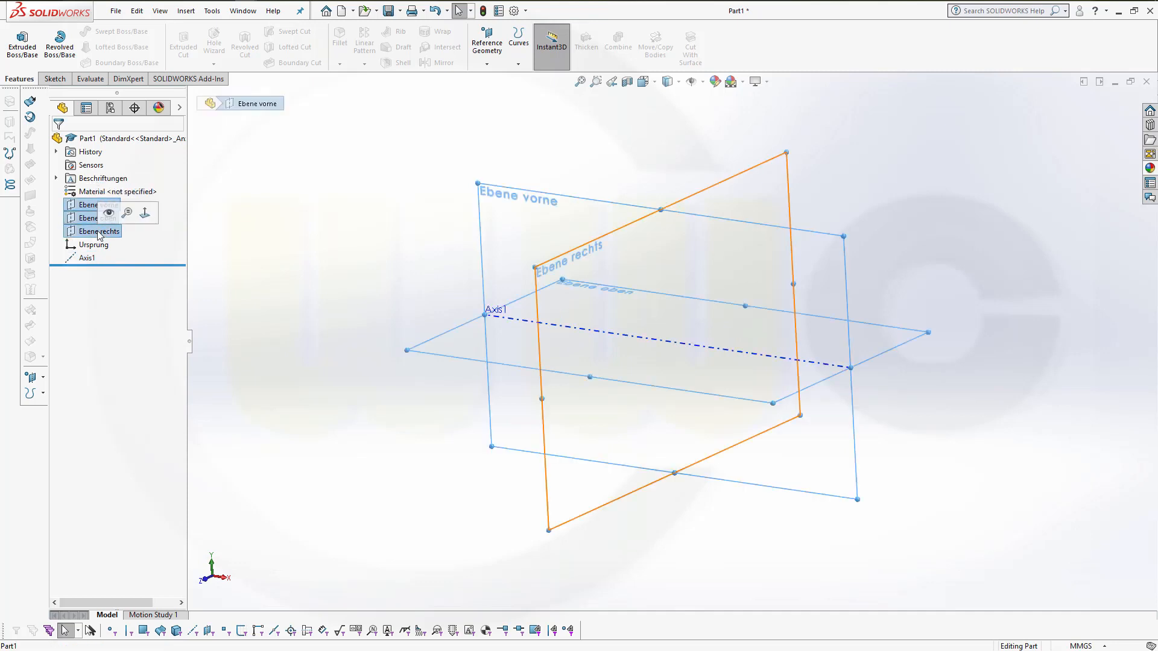
pyautogui.click(380, 142)
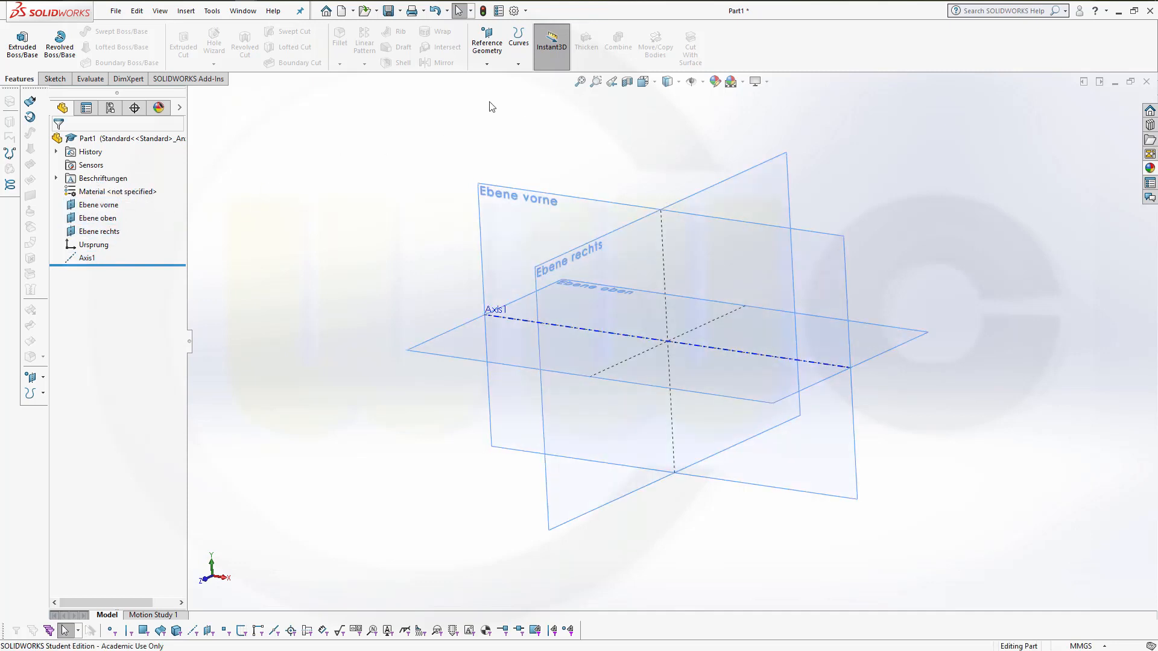
# Create a reference plane through Axis1 at 45 degrees to Ebene vorne, with the offset direction flipped.
pyautogui.click(491, 41)
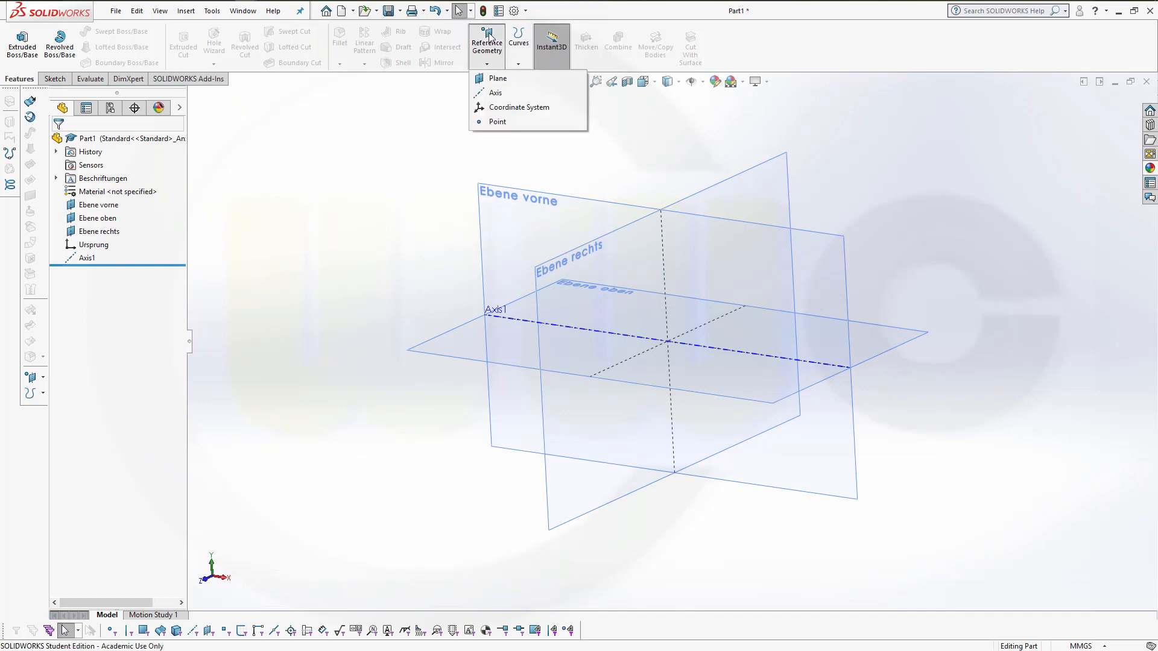
pyautogui.click(498, 79)
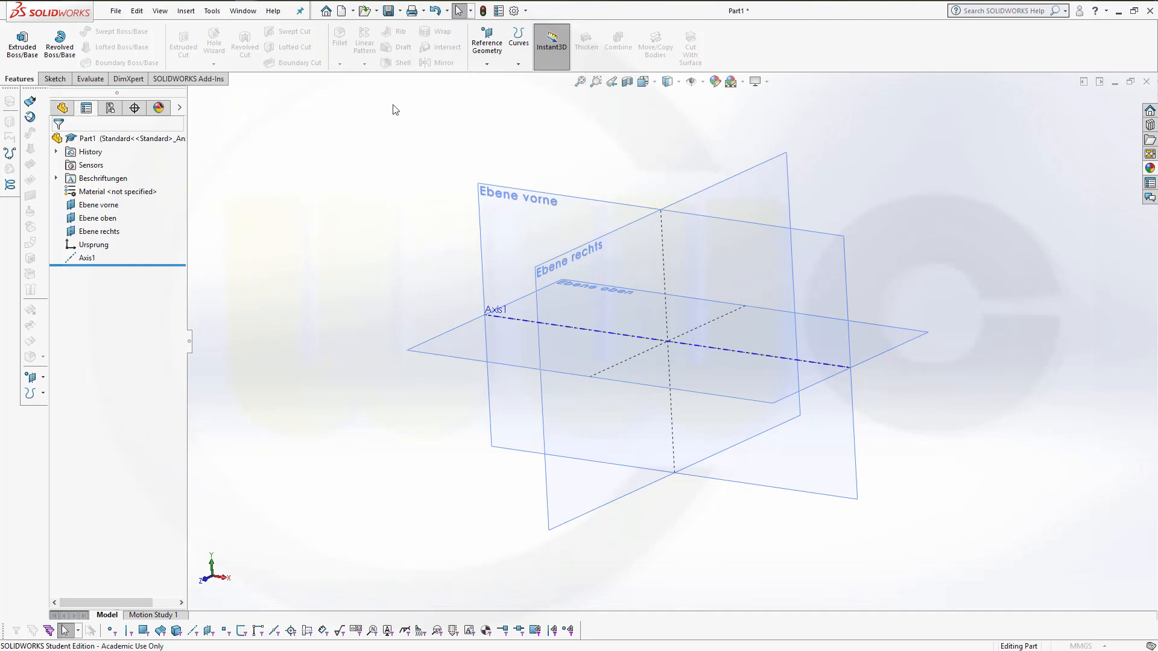
pyautogui.click(512, 194)
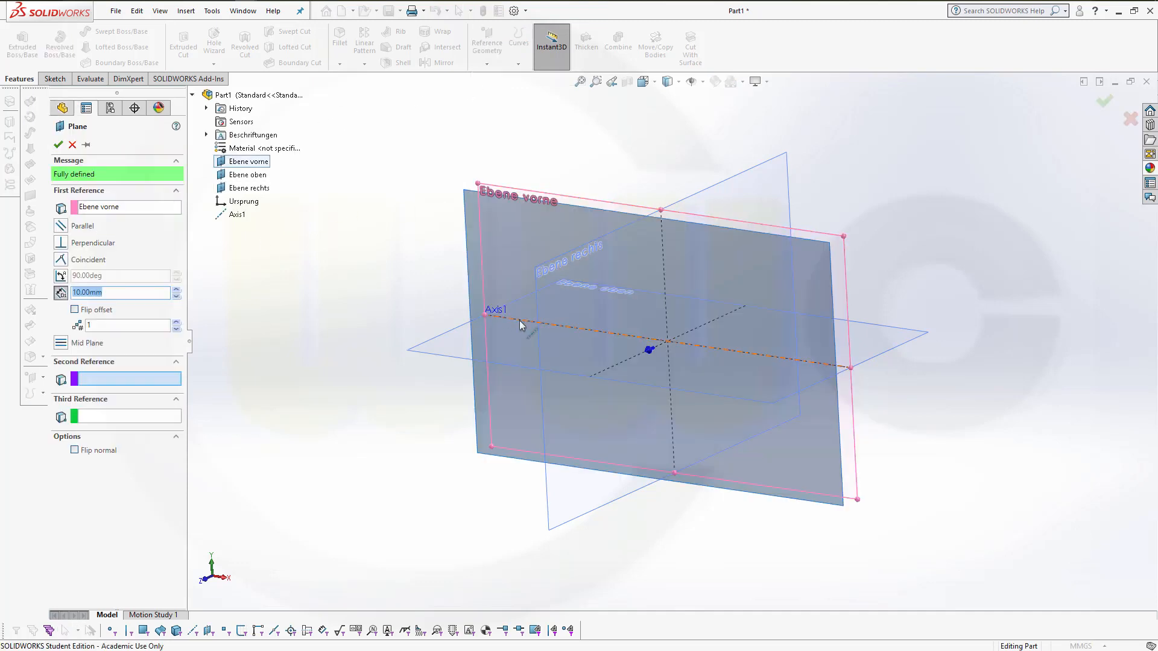
pyautogui.click(520, 321)
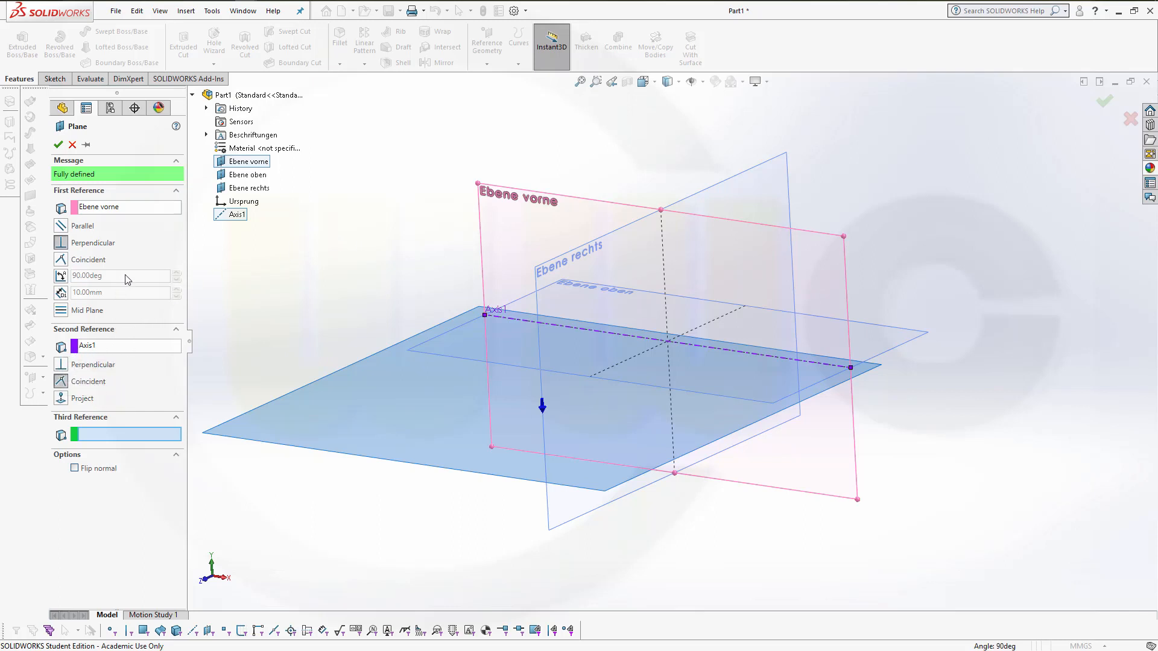
pyautogui.click(61, 276)
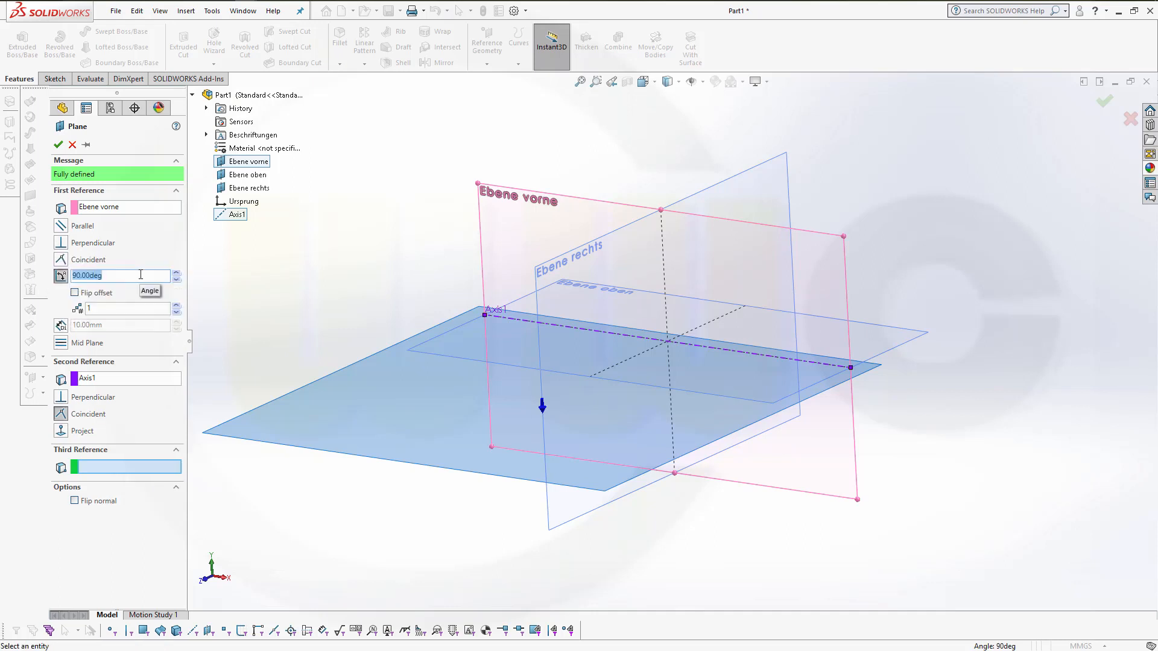
pyautogui.write('45')
pyautogui.press('Return')
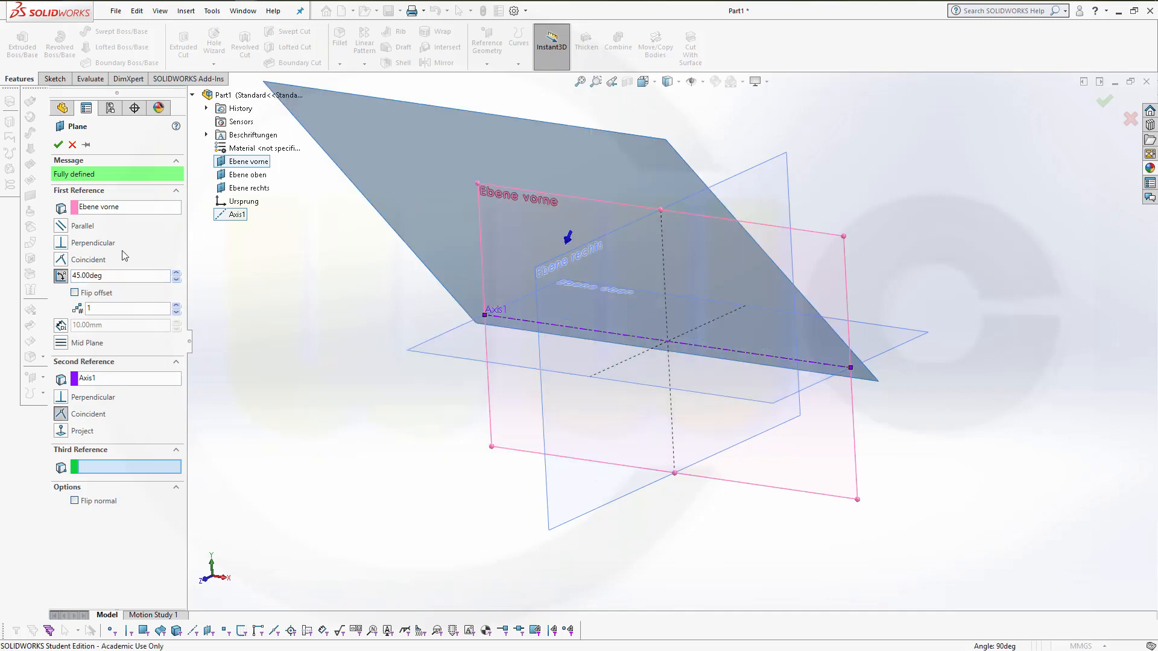
pyautogui.click(75, 293)
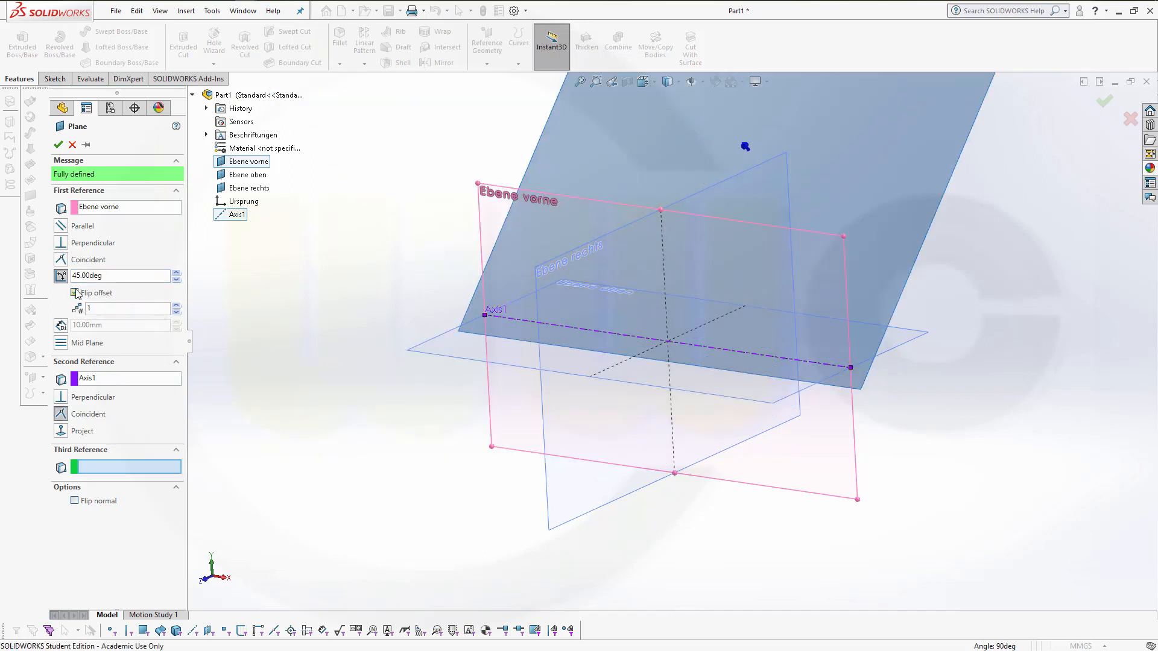
pyautogui.click(58, 144)
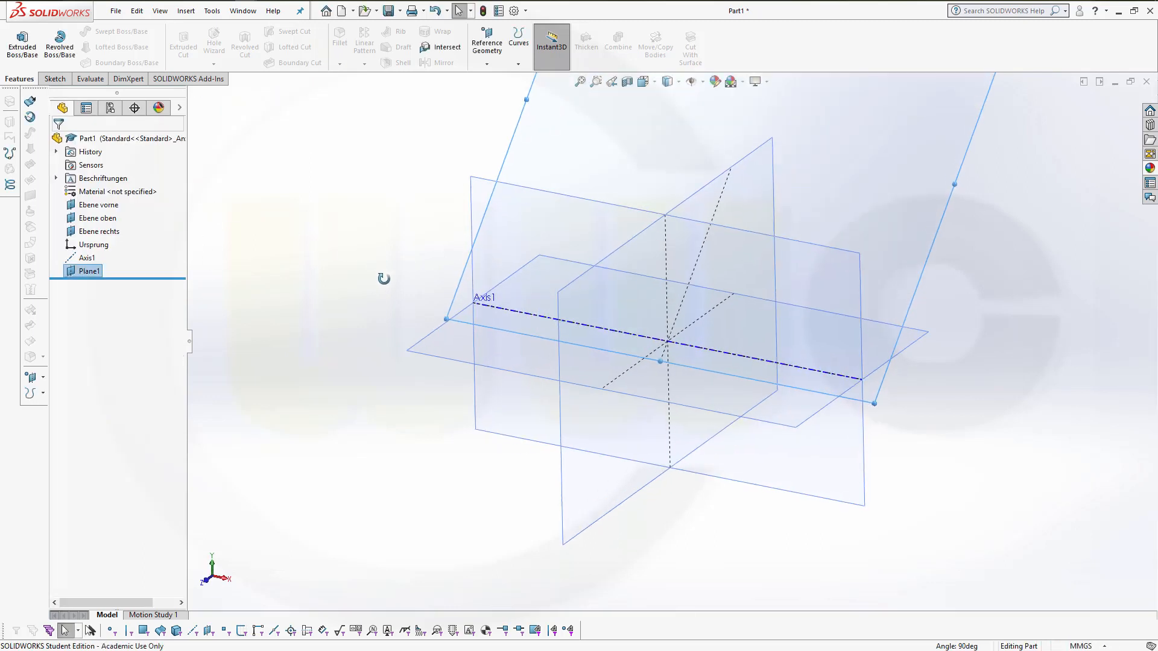
# Create a reference plane parallel to Plane1 at an offset distance of 123.3 mm.
pyautogui.scroll(6, 386, 296)
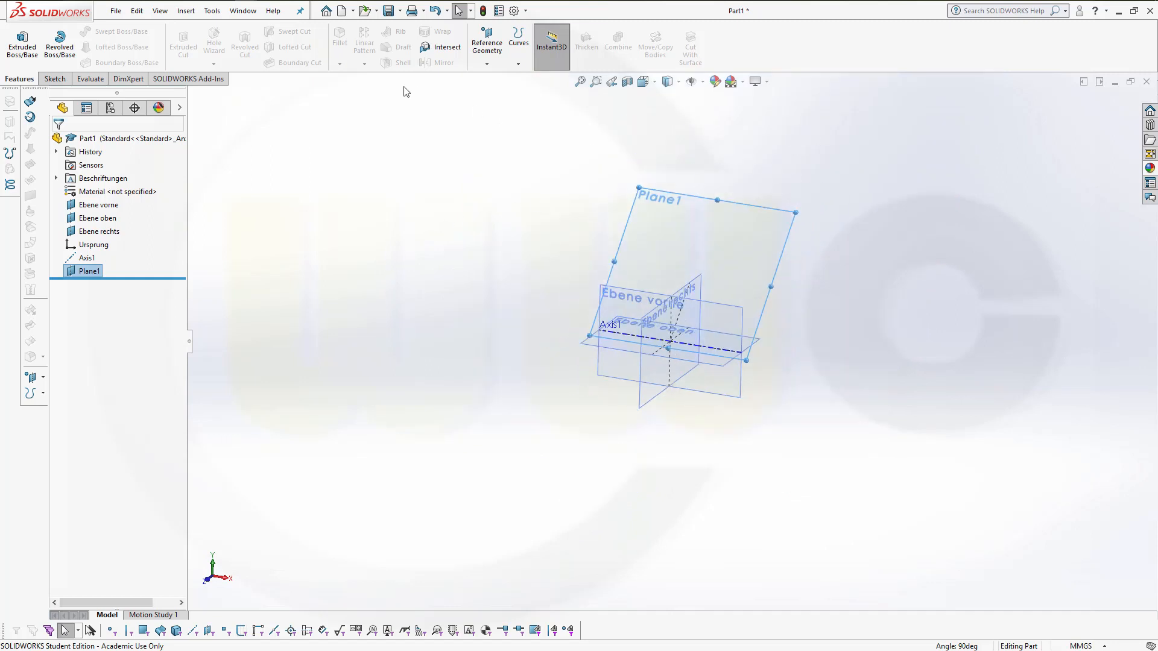
pyautogui.click(405, 111)
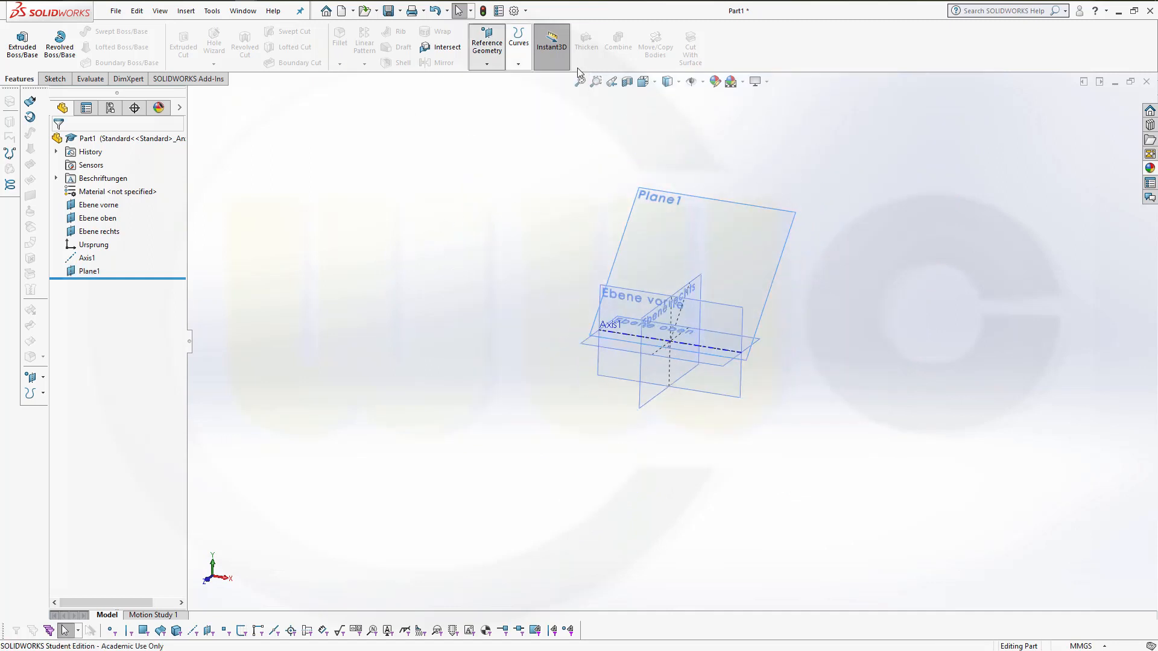
pyautogui.click(649, 181)
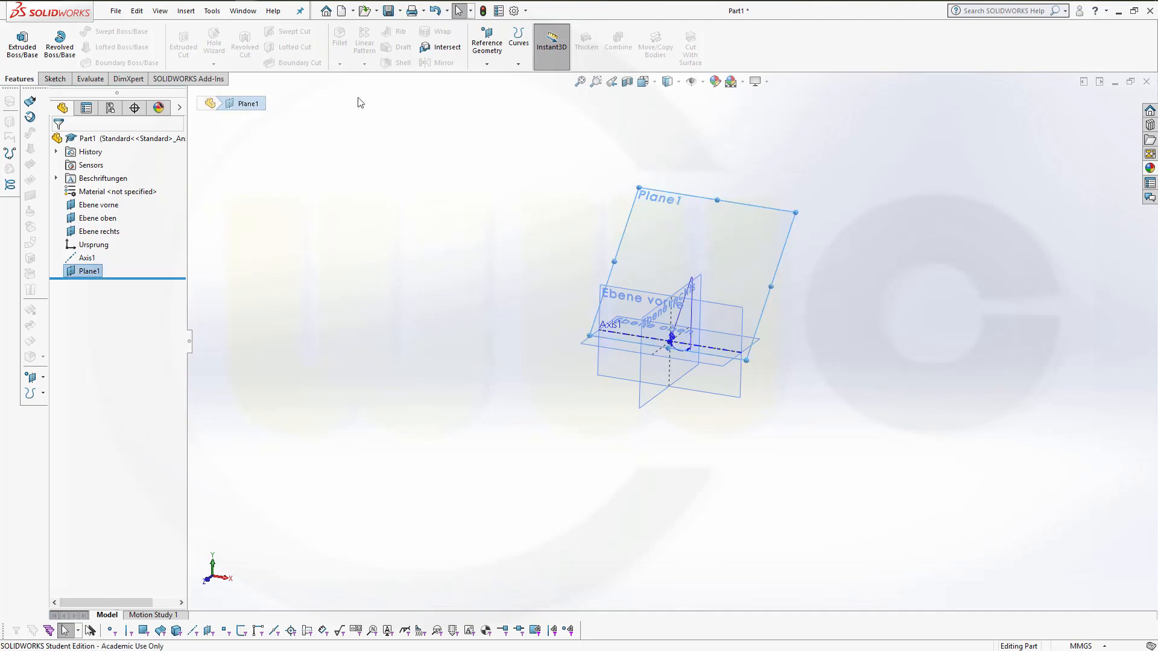
pyautogui.click(442, 121)
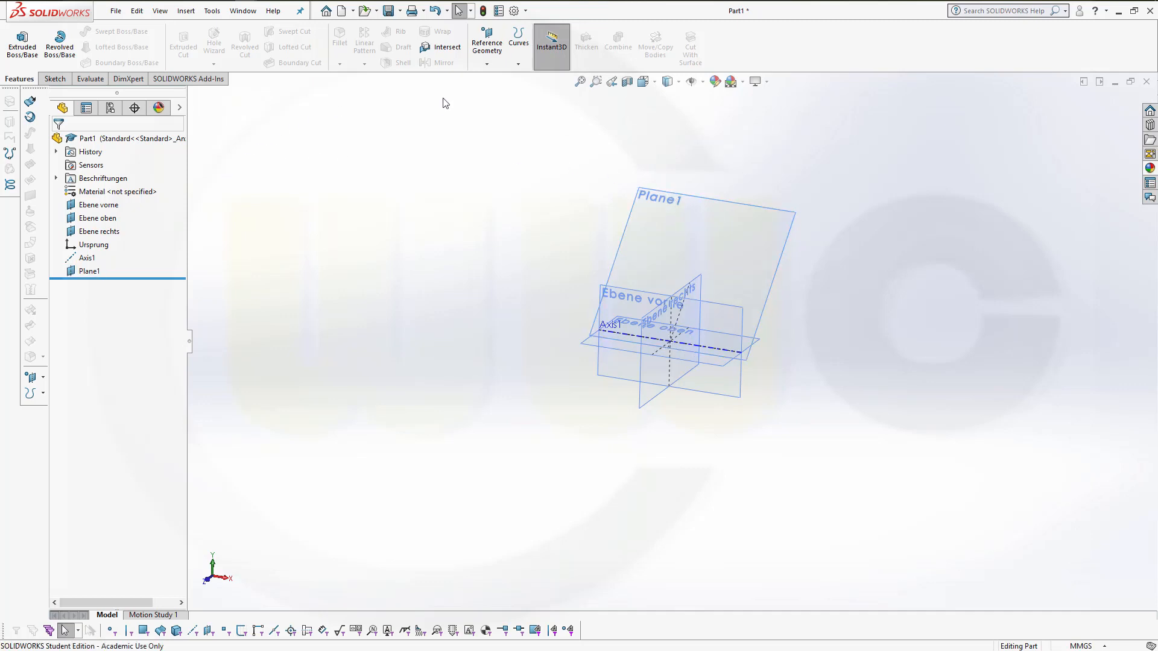
pyautogui.click(488, 41)
pyautogui.click(496, 78)
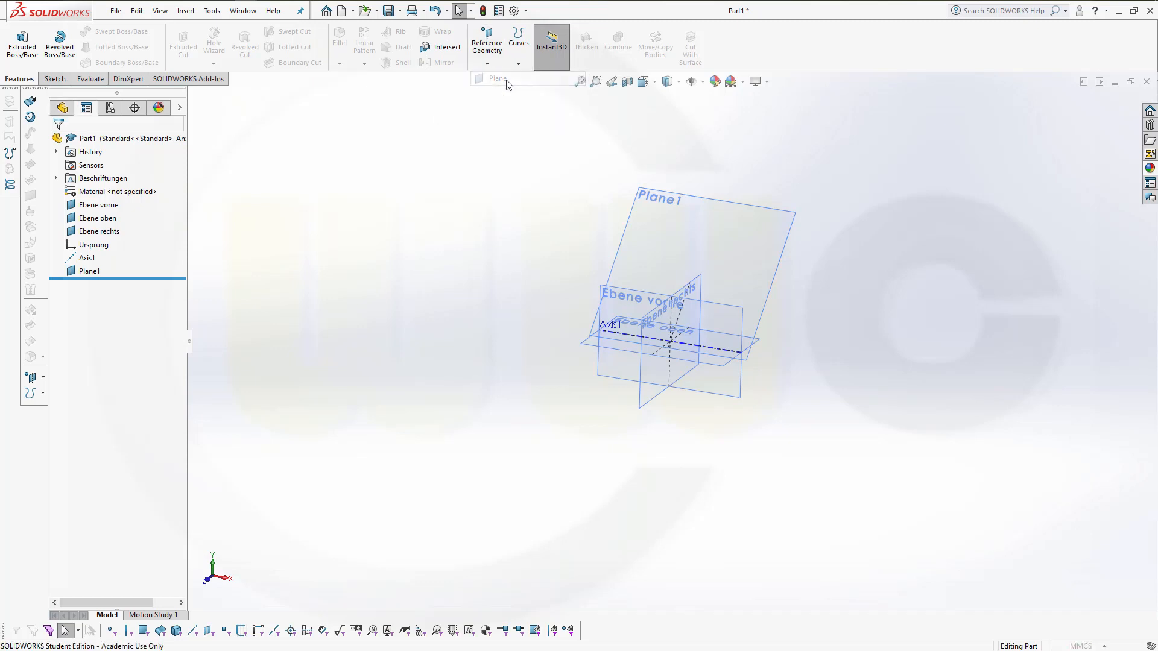
pyautogui.click(722, 203)
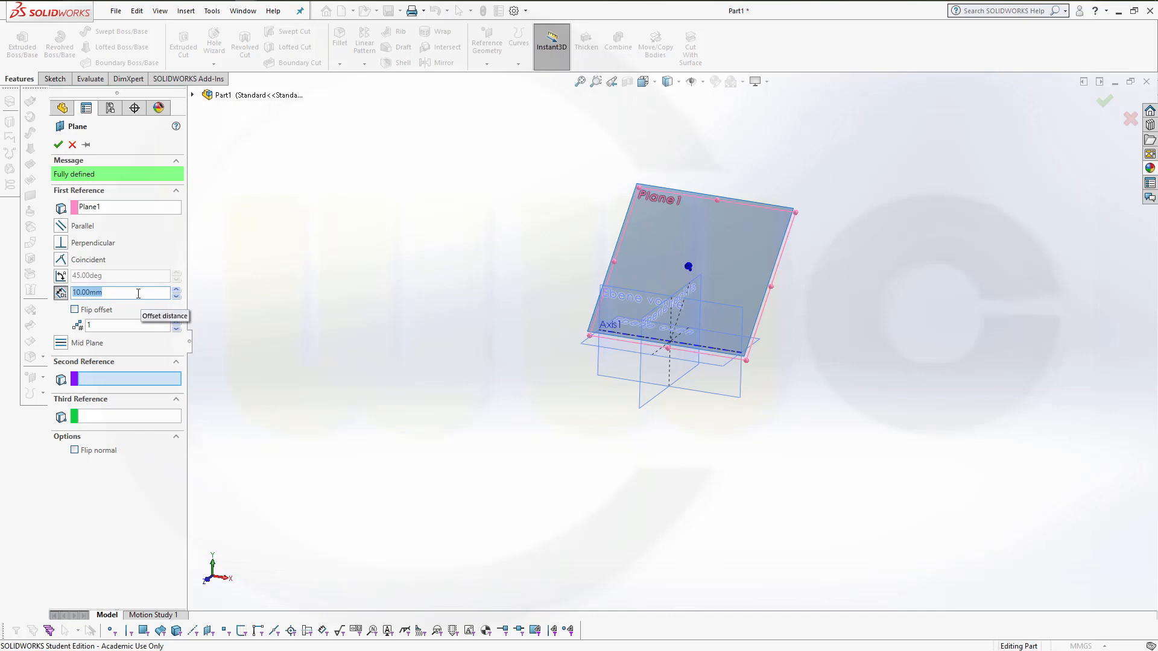
pyautogui.write('123,3')
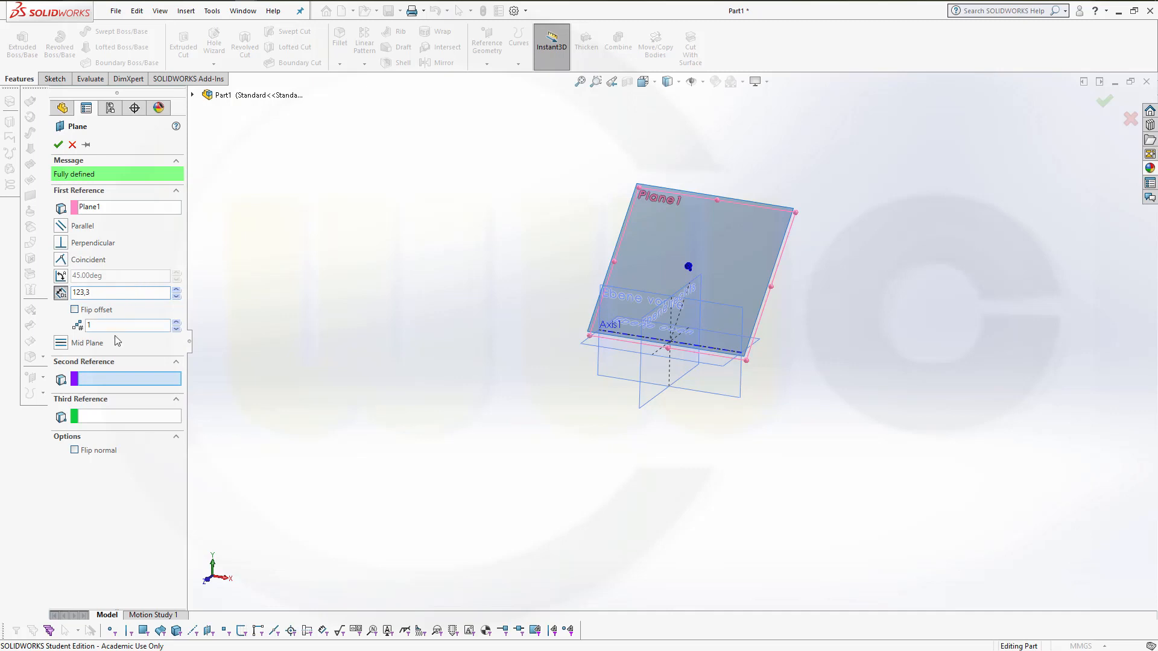
pyautogui.moveTo(523, 341); pyautogui.dragTo(337, 344, button='middle')
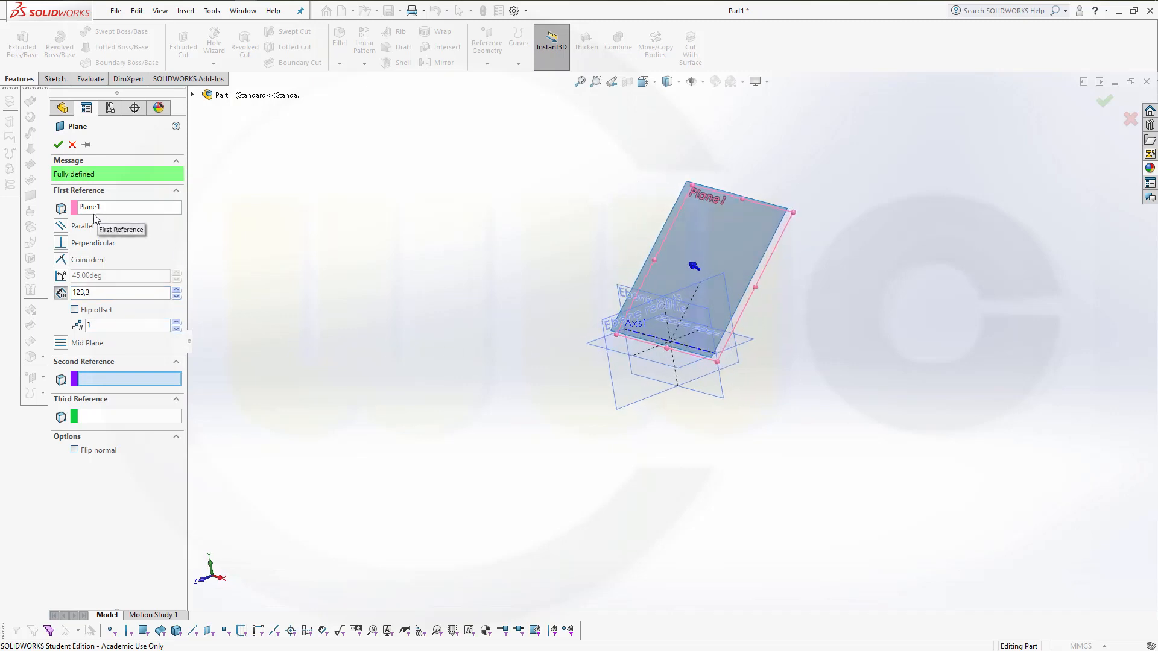
pyautogui.click(58, 144)
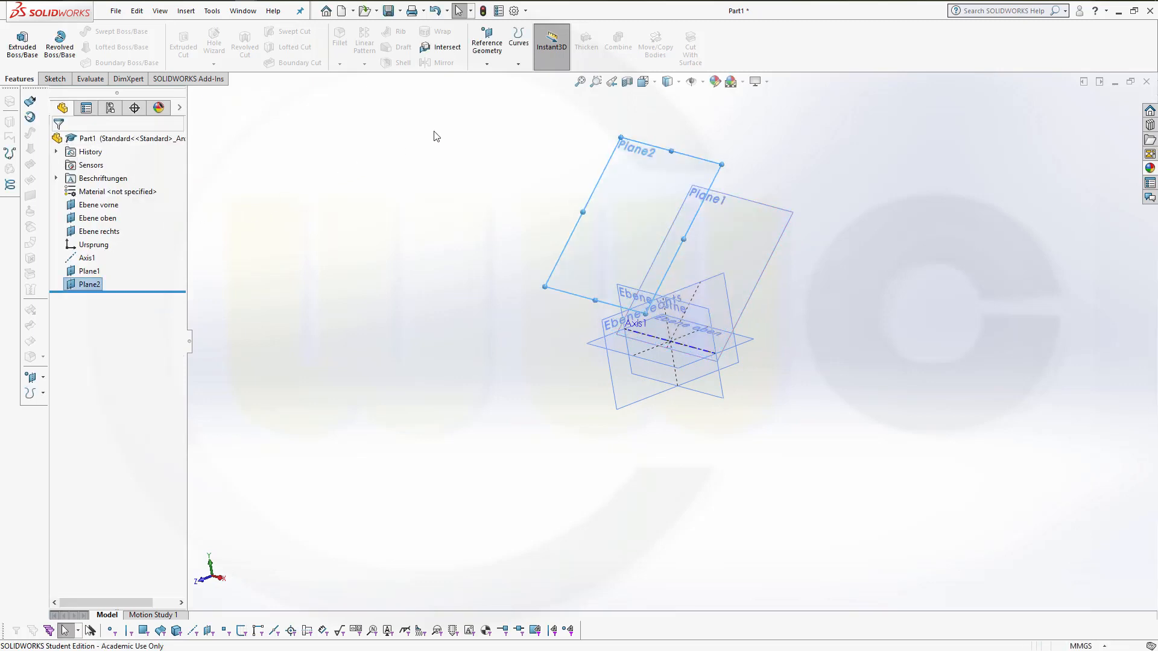
# Create a reference plane parallel to Plane2 at an offset distance of 156.1 mm, on the side facing away from Plane1.
pyautogui.click(485, 39)
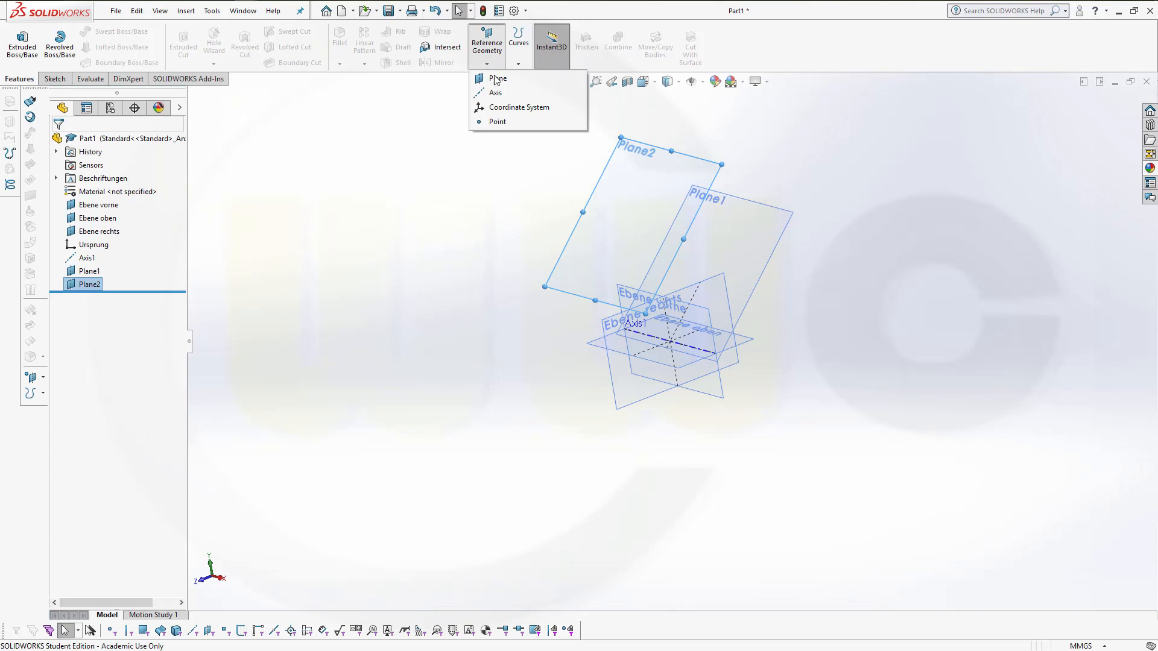
pyautogui.click(497, 79)
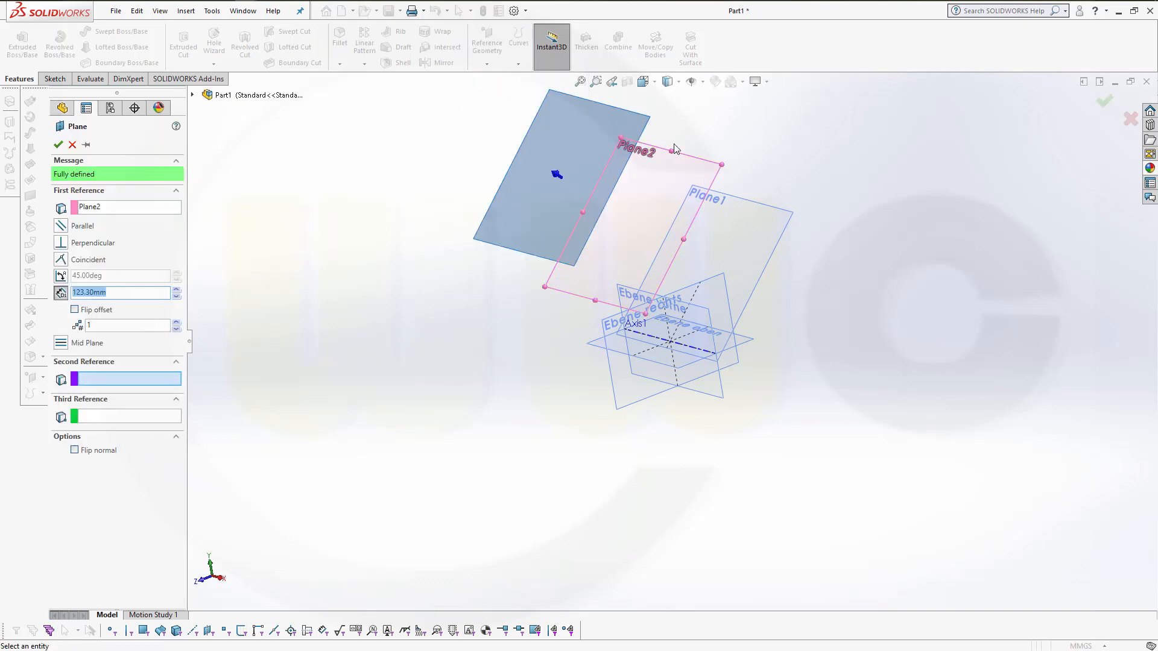
pyautogui.moveTo(439, 209); pyautogui.dragTo(431, 221, button='middle')
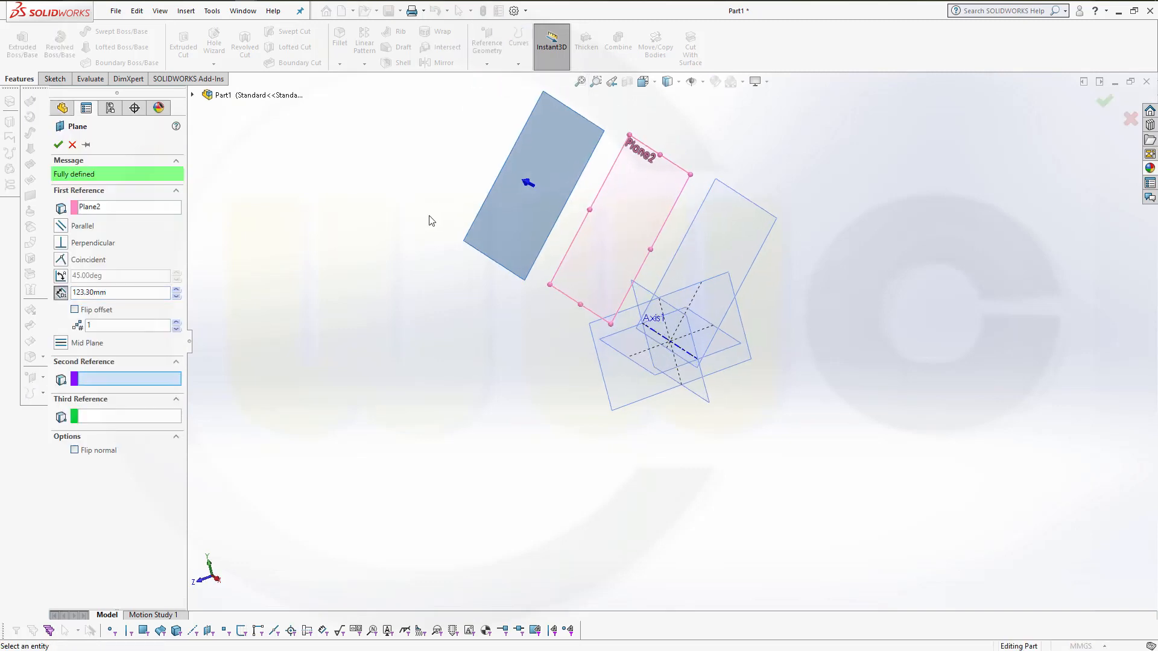
pyautogui.click(126, 292)
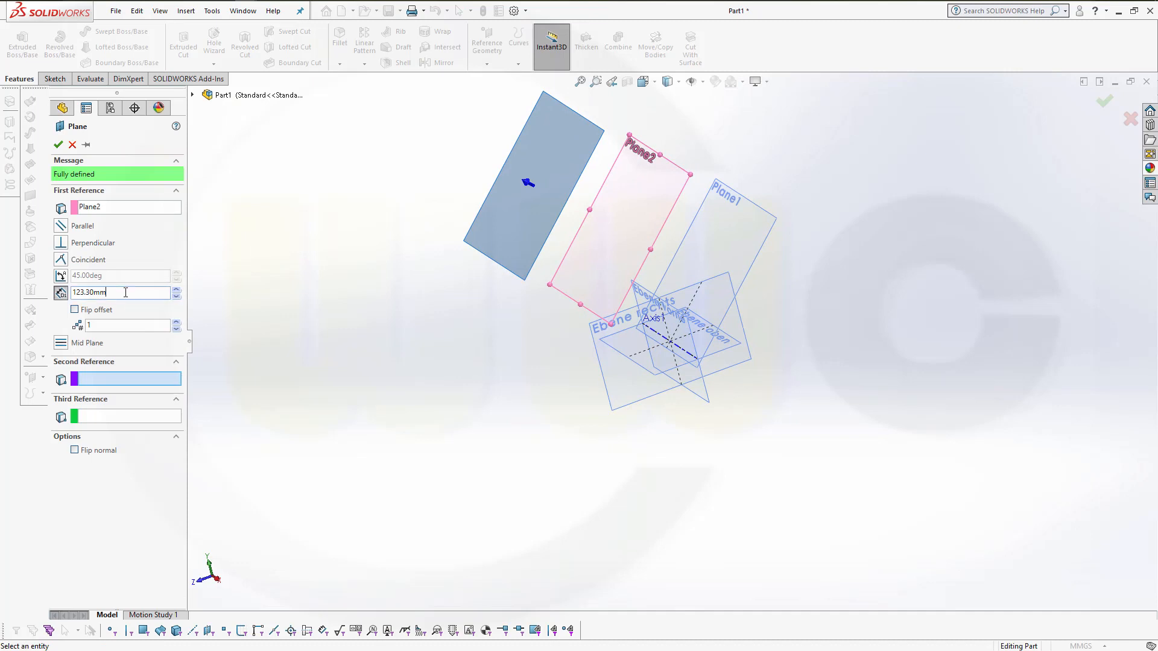
pyautogui.moveTo(125, 292); pyautogui.dragTo(6, 296)
pyautogui.write('156')
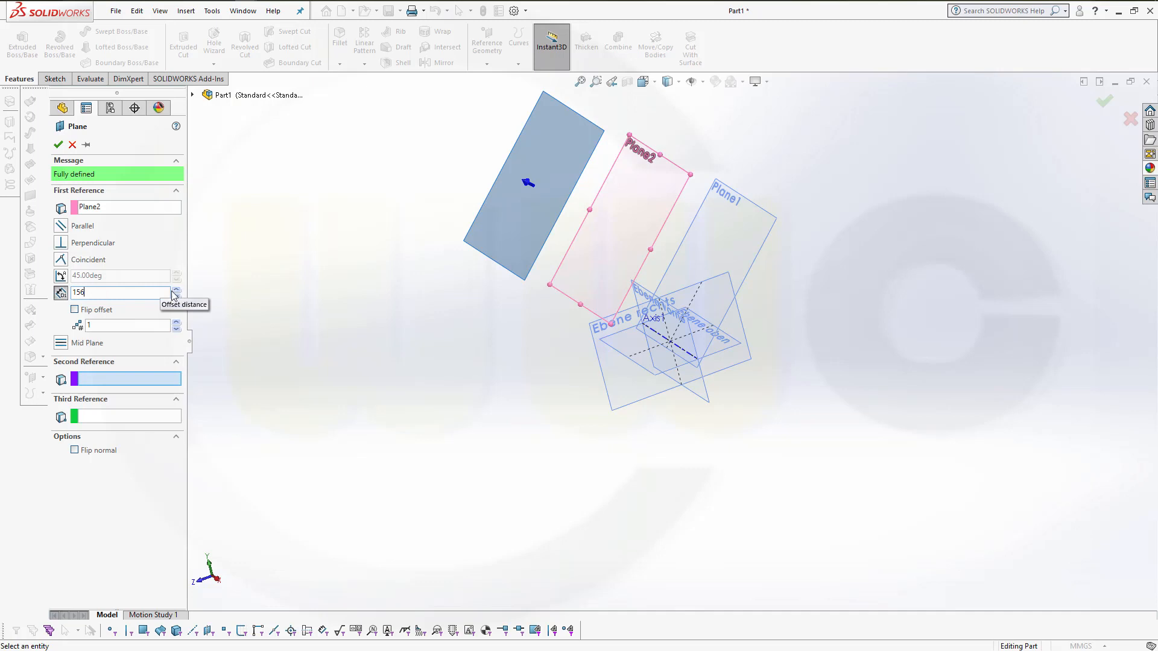
pyautogui.write(',1')
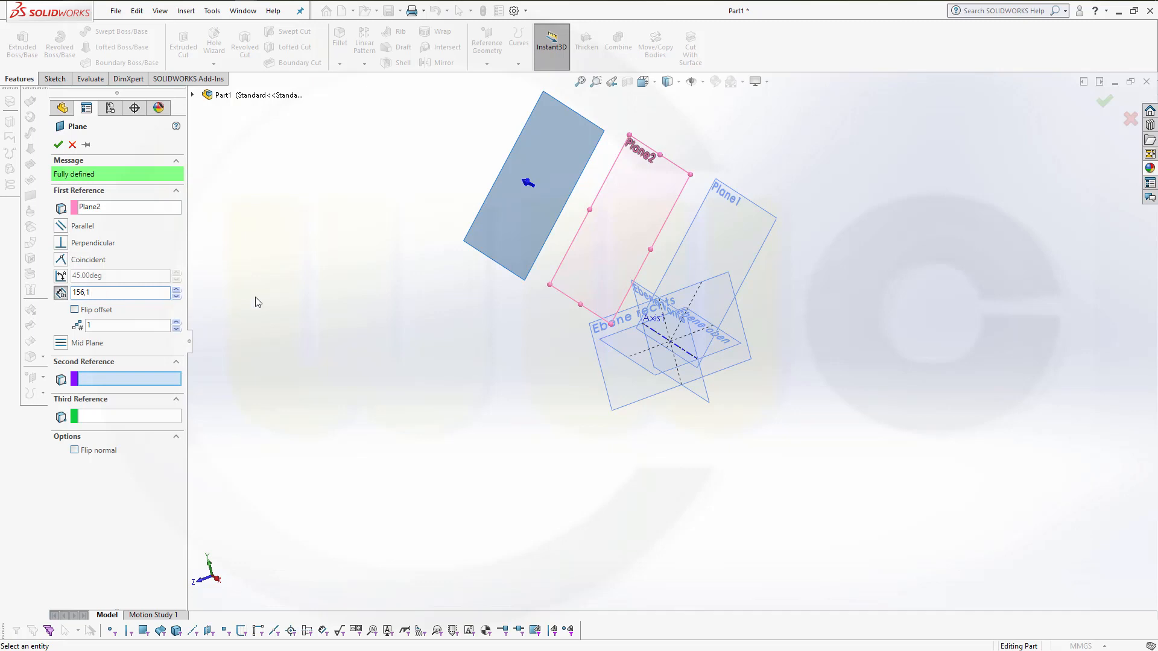
pyautogui.press('Return')
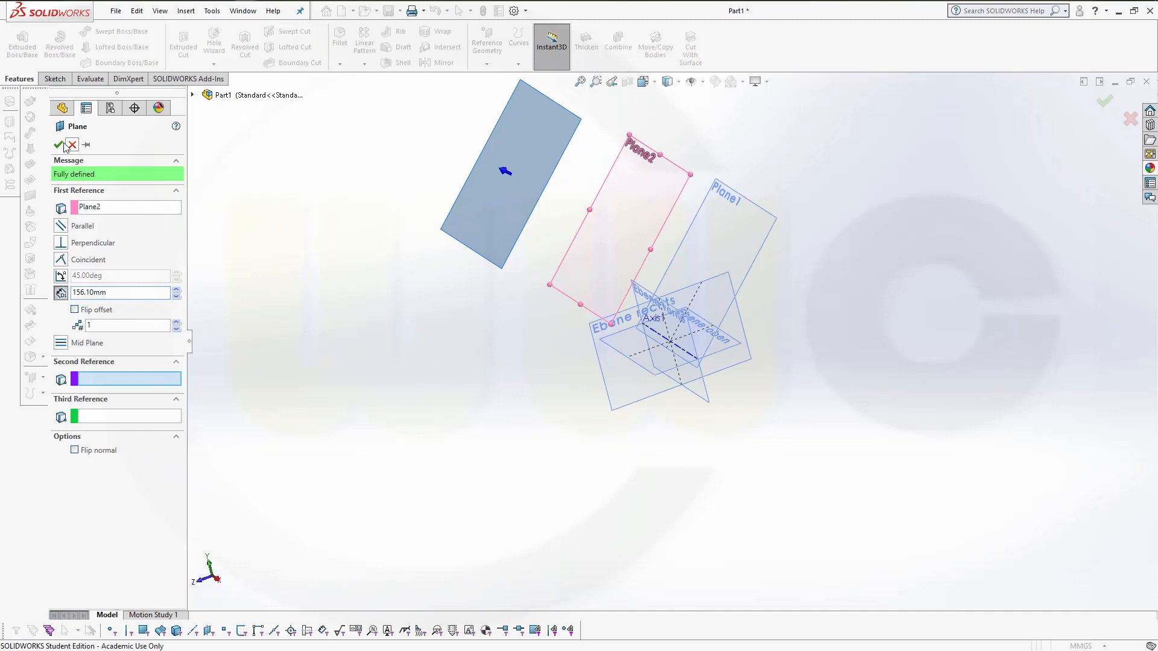
pyautogui.click(58, 144)
pyautogui.moveTo(542, 415); pyautogui.dragTo(576, 399, button='middle')
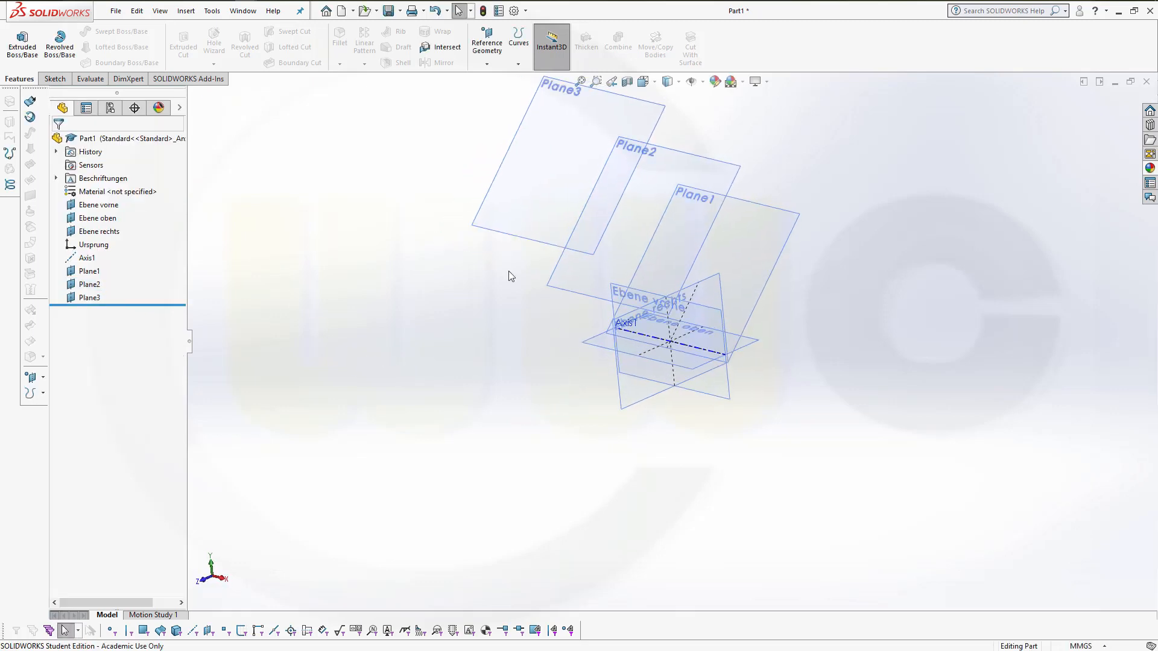
# Create a reference plane parallel to Ebene rechts at an offset distance of 241.3 mm.
pyautogui.click(494, 37)
pyautogui.click(493, 80)
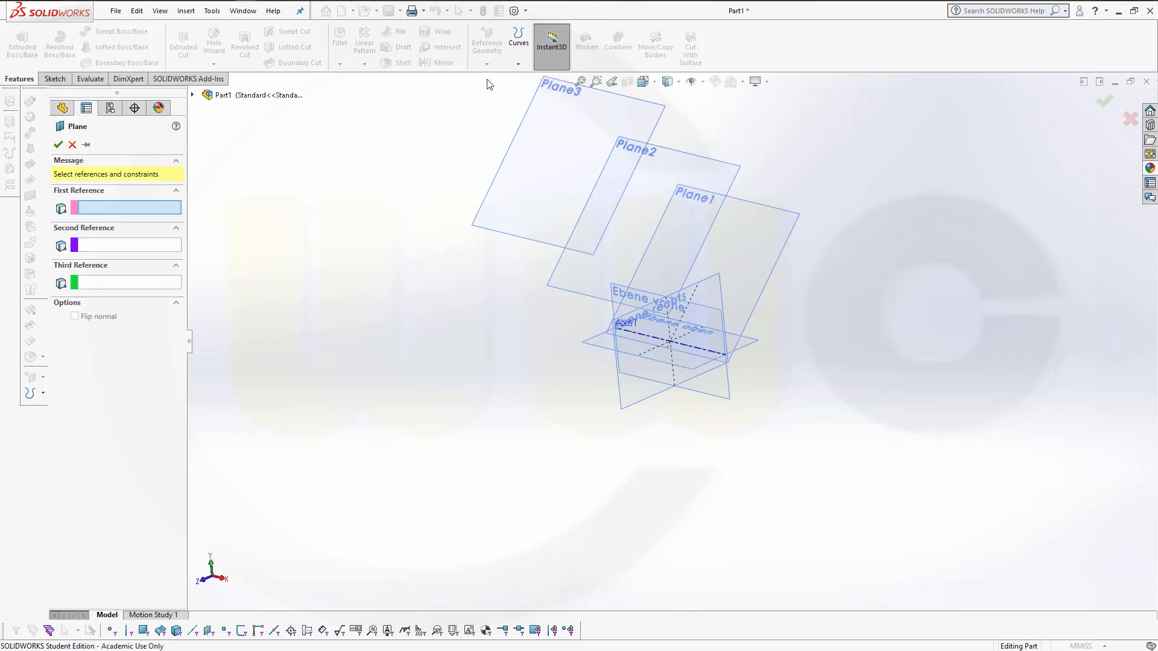
pyautogui.click(642, 407)
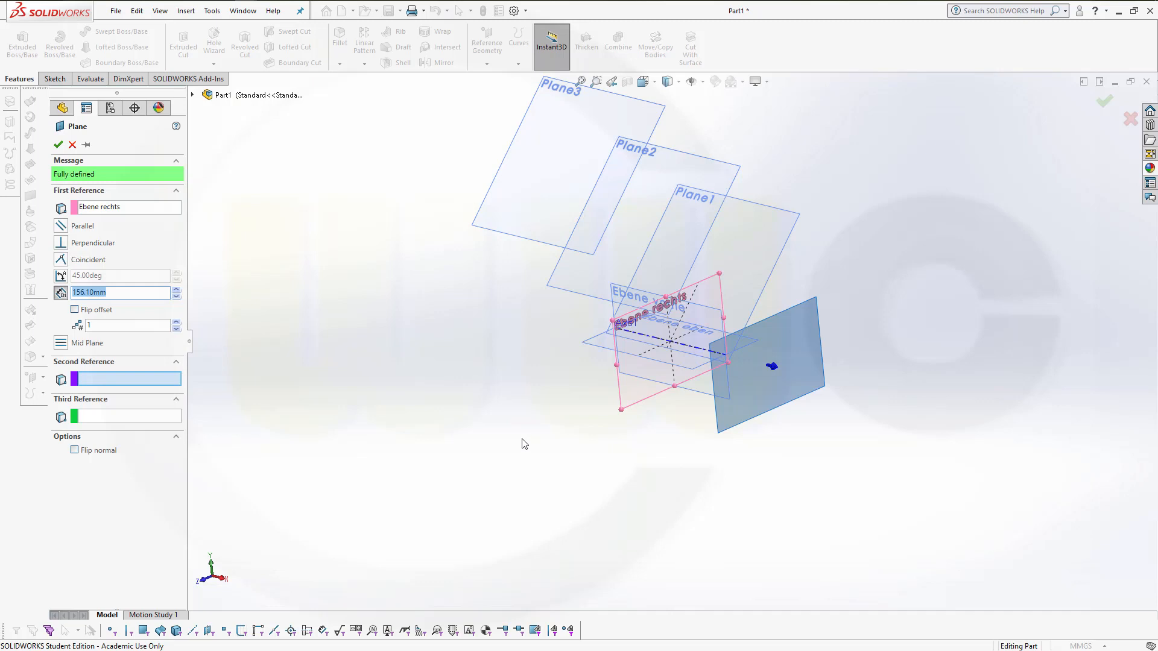
pyautogui.write('2')
pyautogui.write('41')
pyautogui.write('.')
pyautogui.write('3')
pyautogui.press('Return')
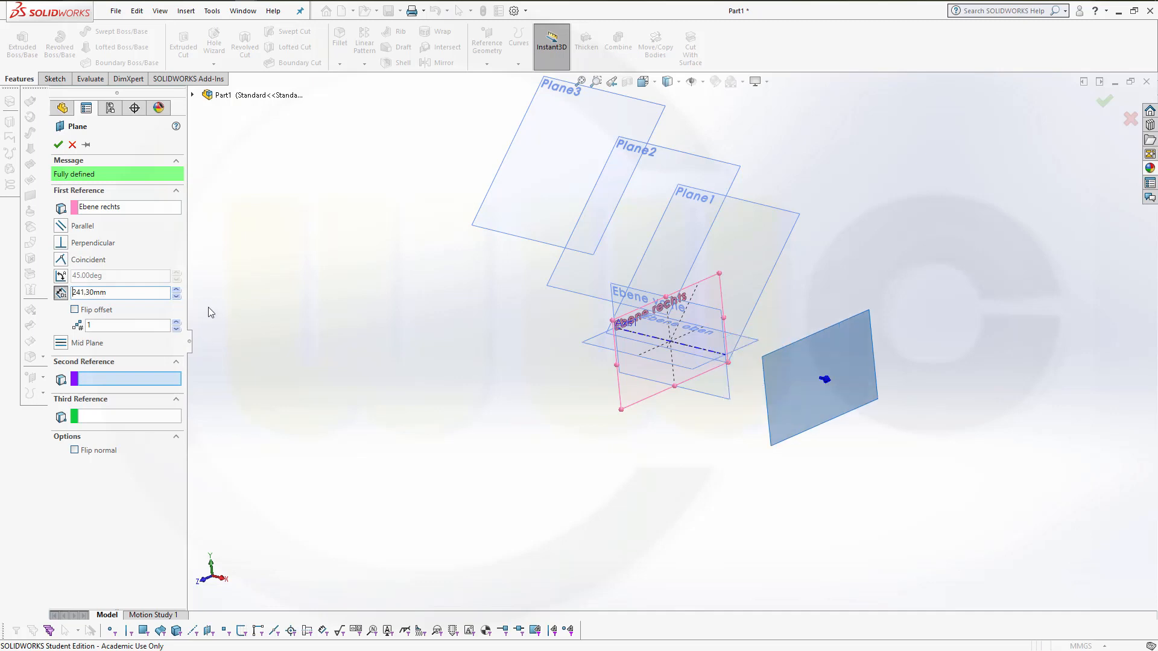
pyautogui.click(58, 144)
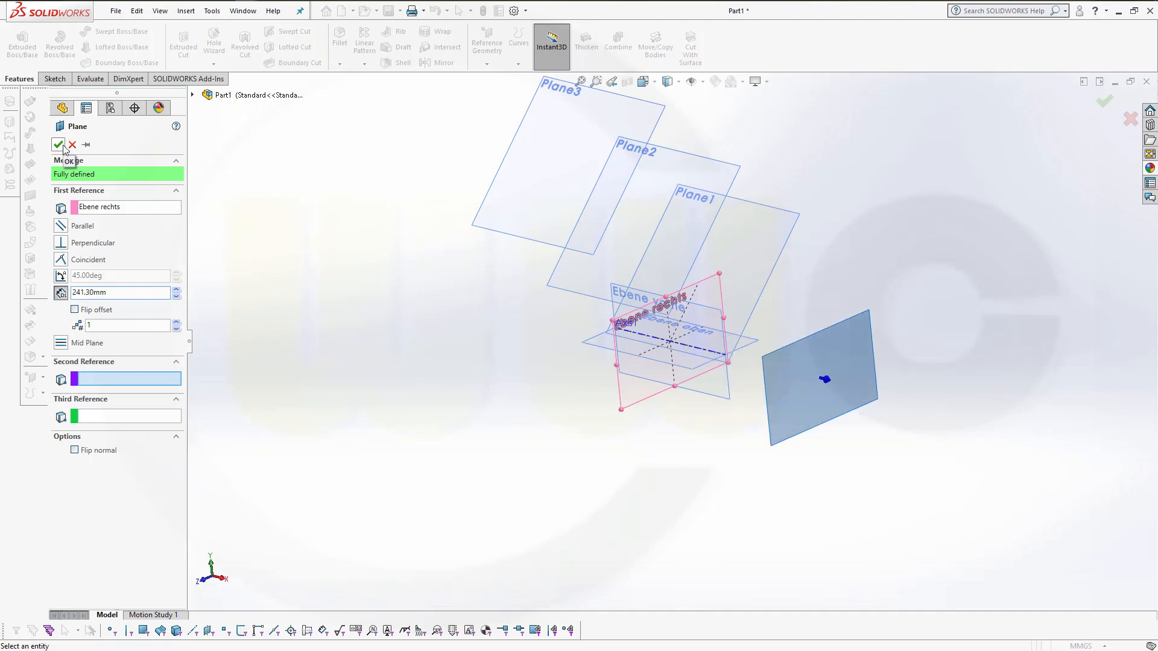
pyautogui.click(340, 317)
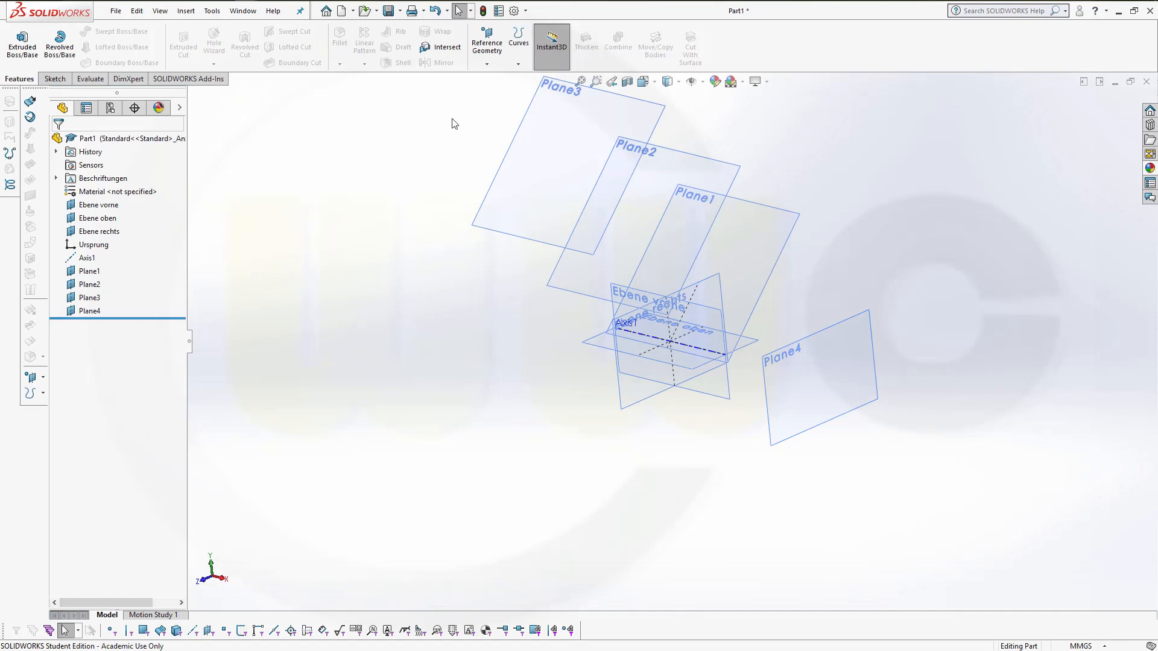
# Create a reference plane parallel to Ebene rechts at an offset distance of 266.7 mm, with the offset direction flipped.
pyautogui.click(486, 63)
pyautogui.click(496, 78)
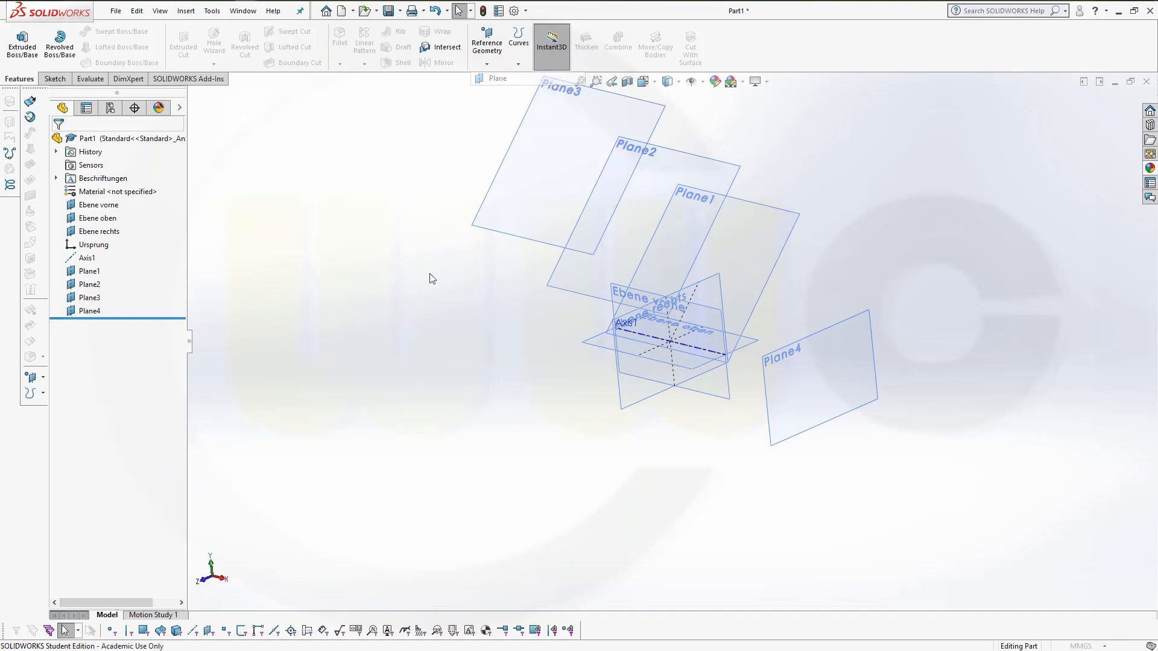
pyautogui.click(620, 399)
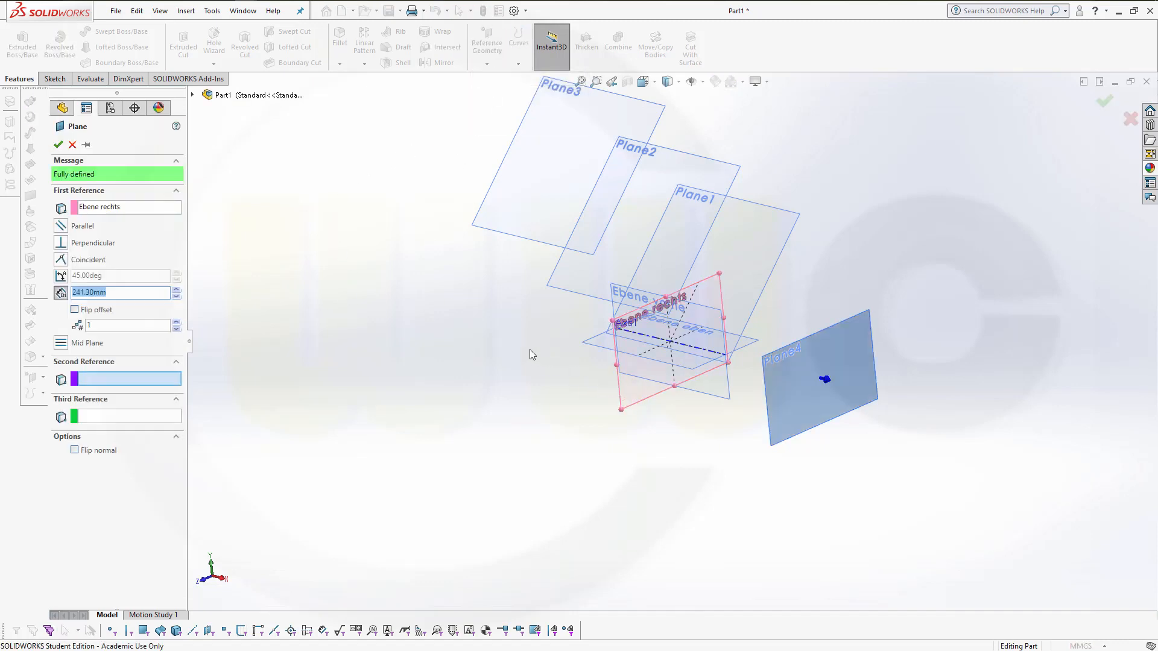
pyautogui.click(74, 310)
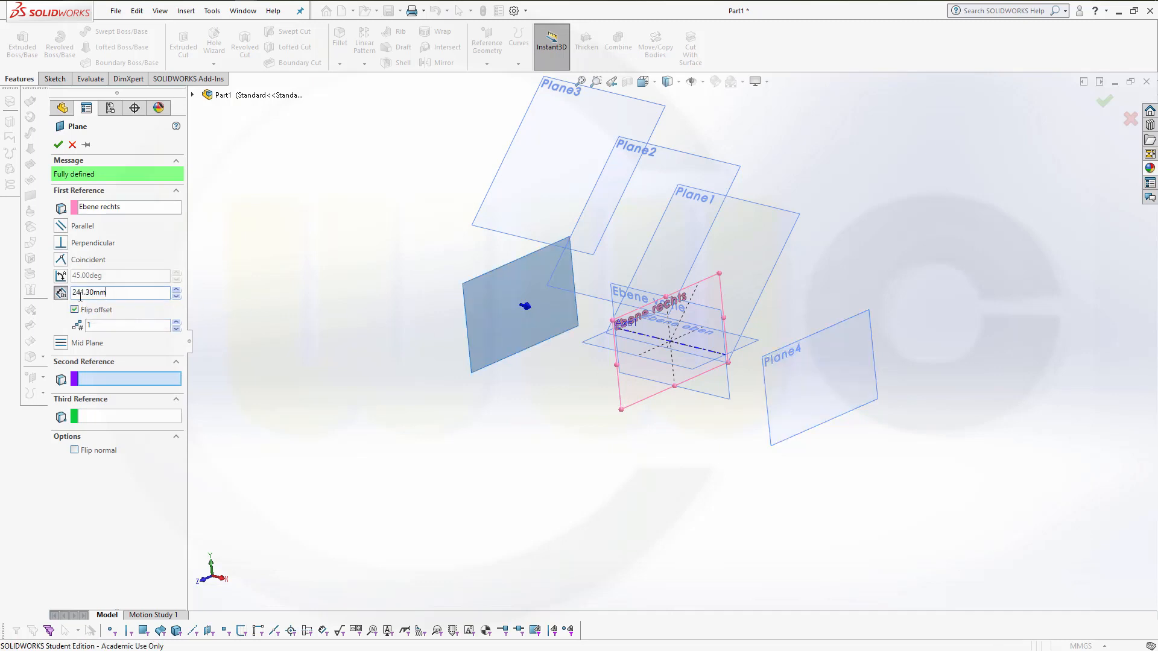
pyautogui.doubleClick(80, 293)
pyautogui.write('266,7')
pyautogui.press('Return')
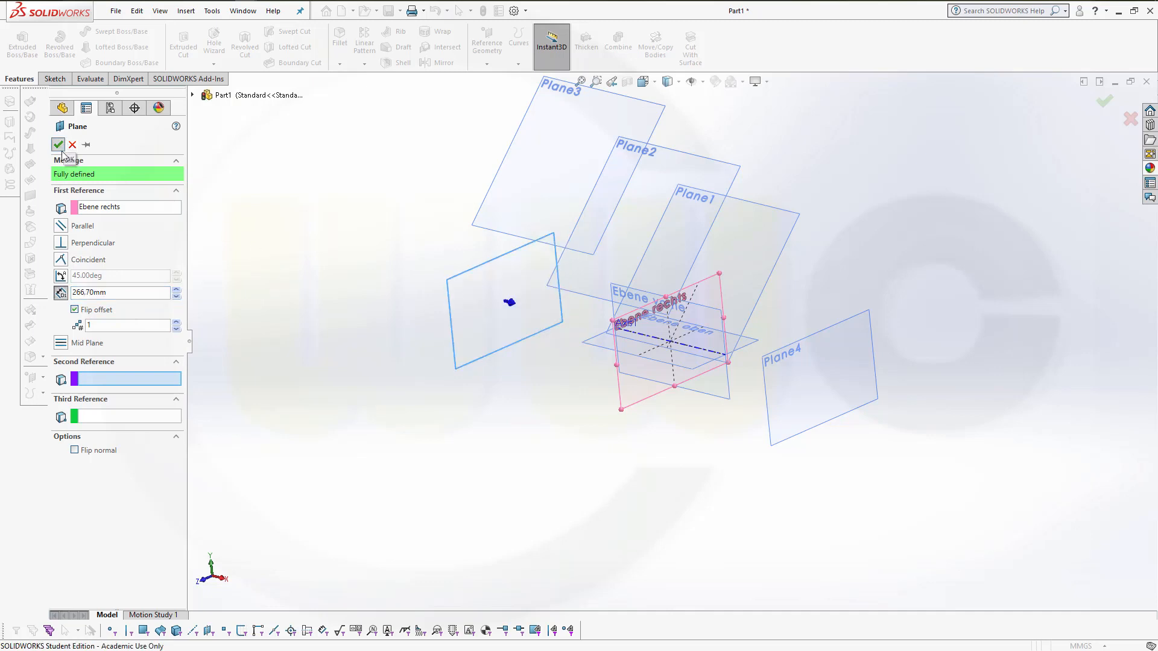
pyautogui.click(58, 144)
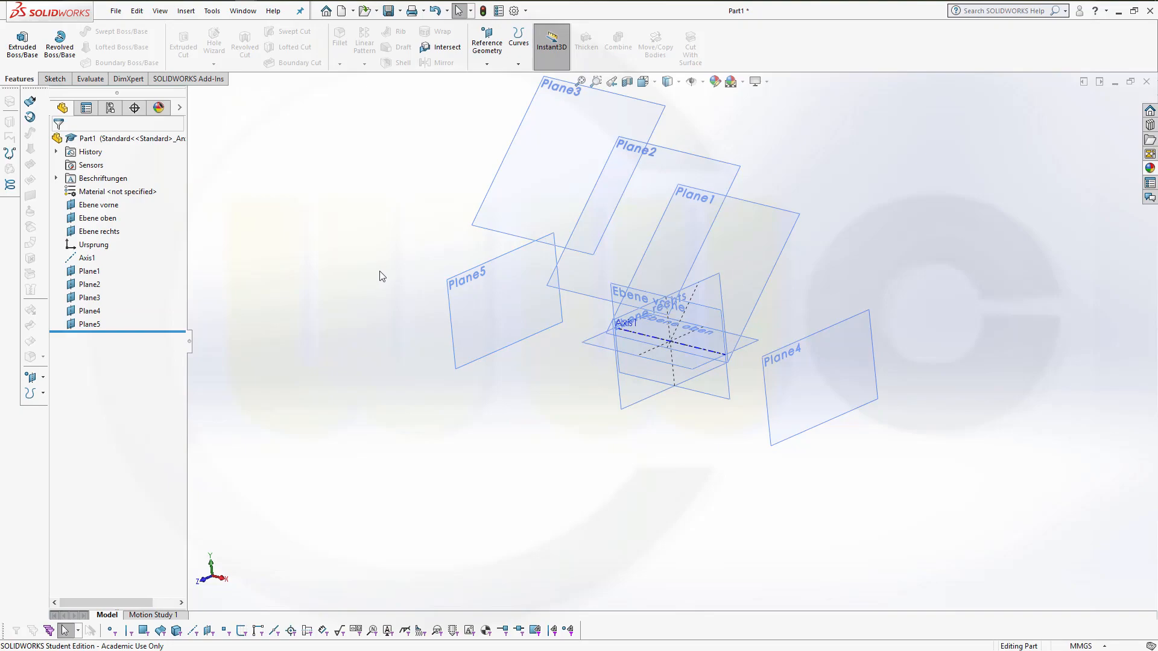
# Start a sketch on Plane2 and draw a circle of about 108 mm radius, centred about 172 mm from the origin in negative X.
pyautogui.moveTo(379, 270); pyautogui.dragTo(449, 535, button='middle')
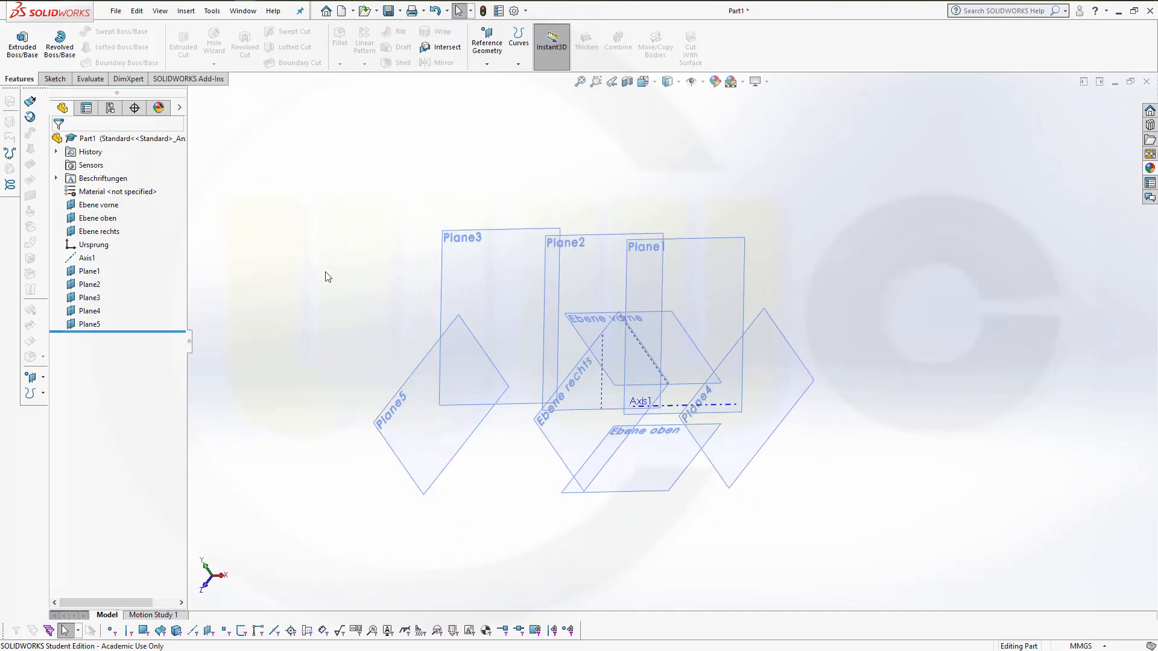
pyautogui.moveTo(302, 306); pyautogui.dragTo(228, 233, button='middle')
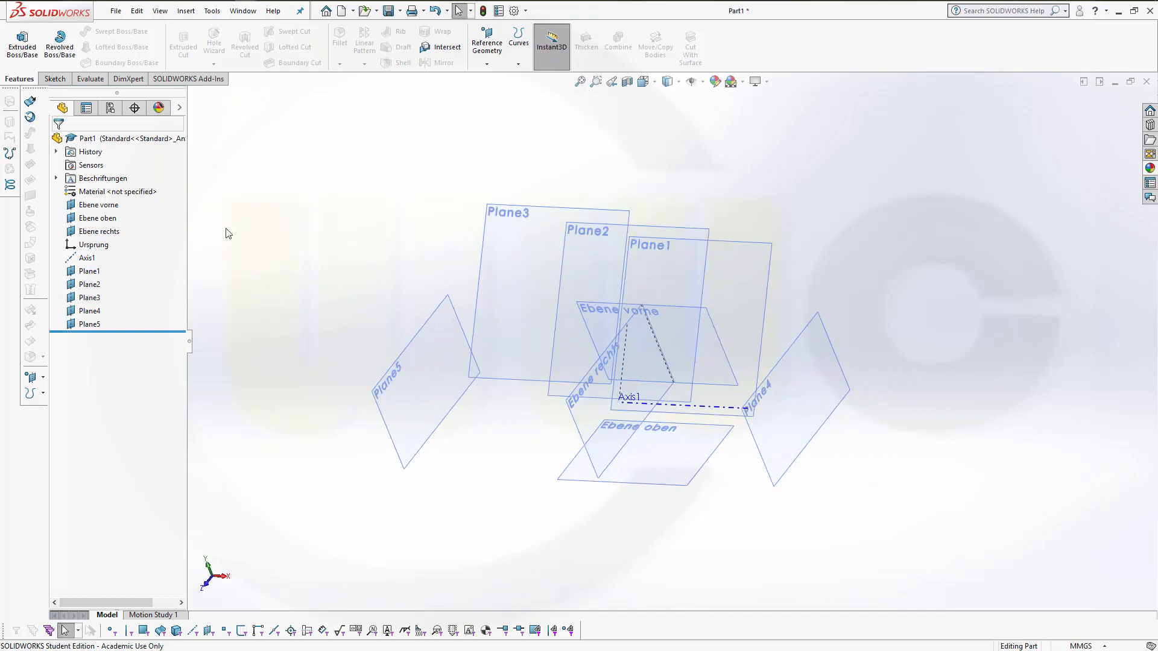
pyautogui.click(55, 79)
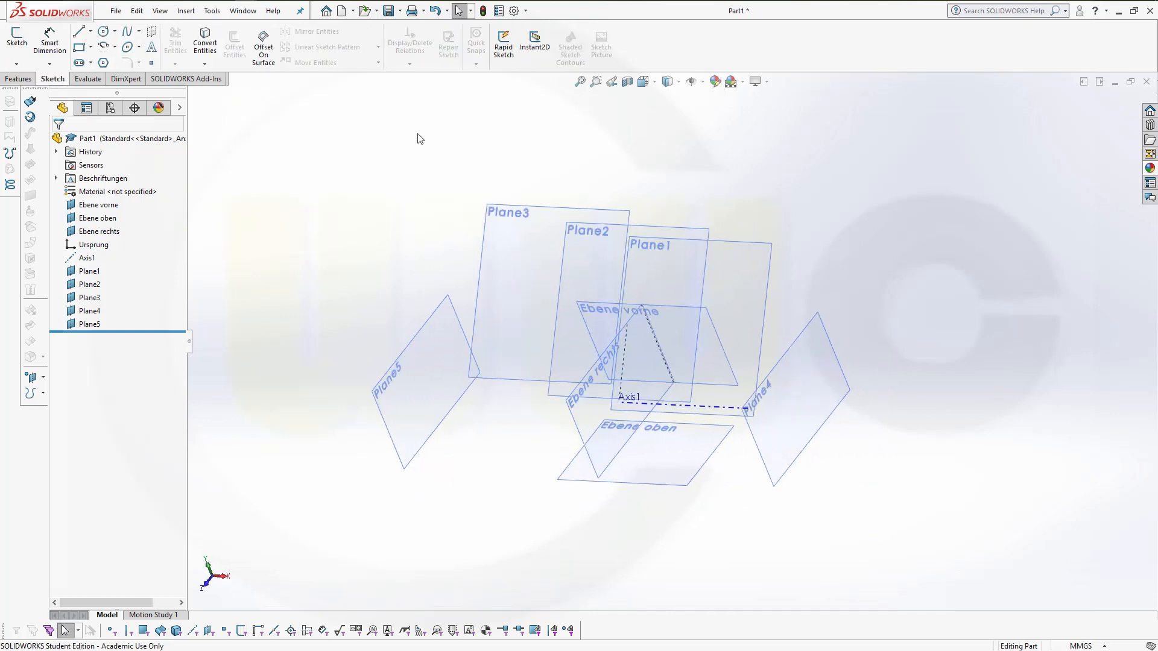
pyautogui.click(670, 237)
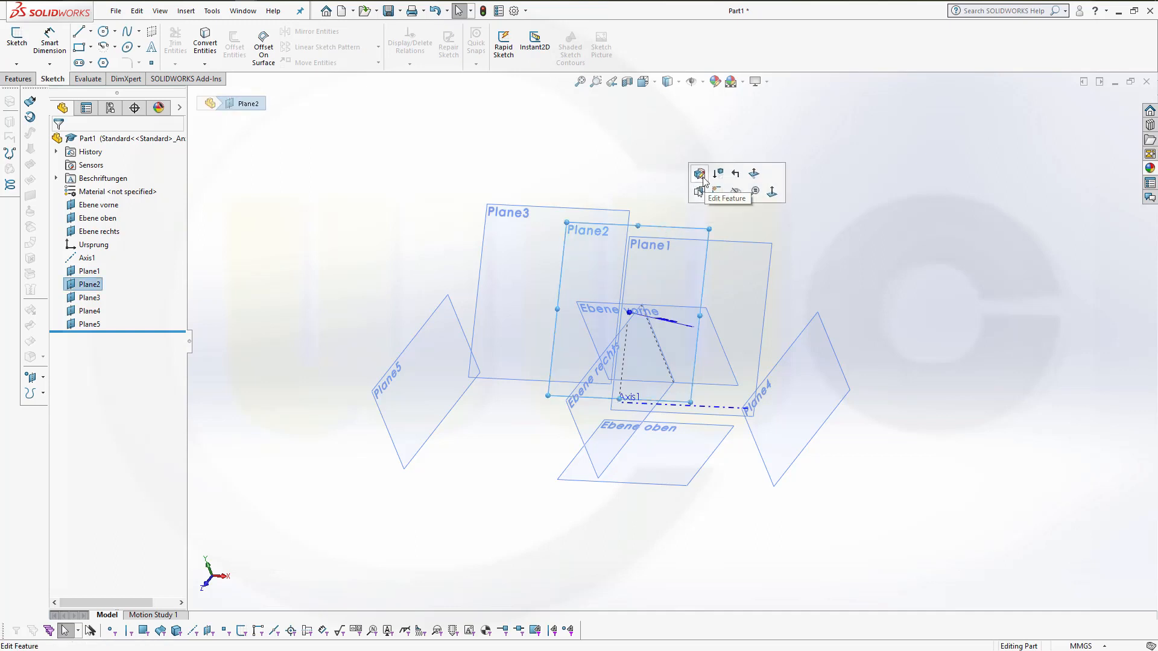
pyautogui.click(700, 174)
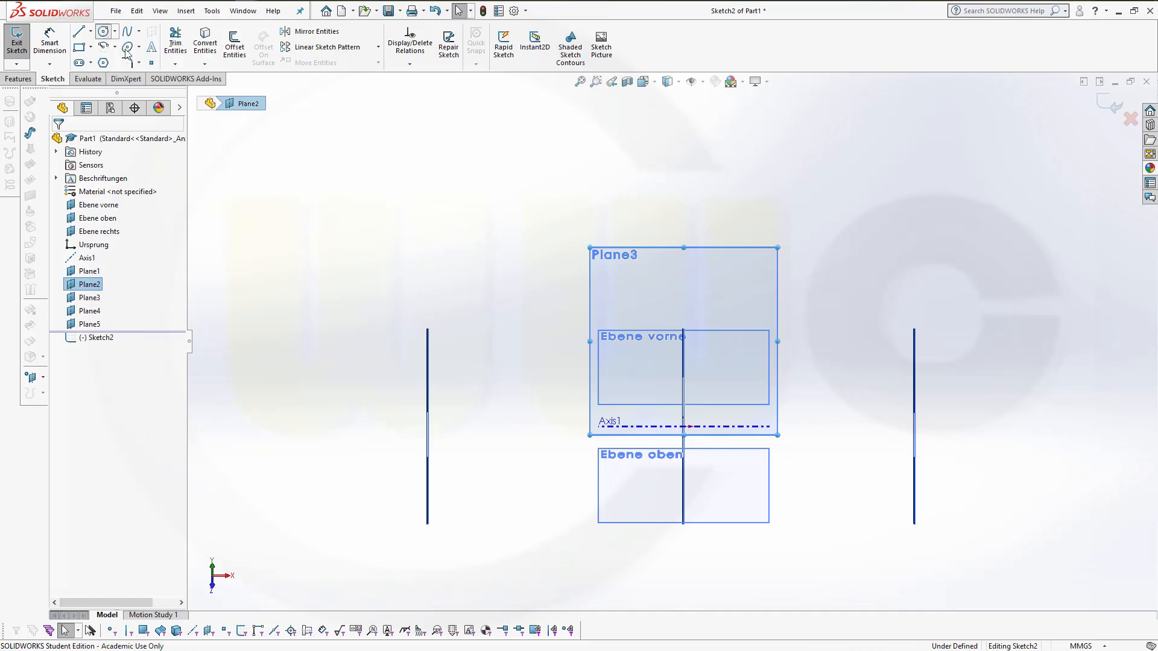
pyautogui.click(103, 31)
pyautogui.moveTo(486, 315)
pyautogui.mouseDown(button='middle')
pyautogui.moveTo(504, 315)
pyautogui.moveTo(492, 328)
pyautogui.mouseUp(button='middle')
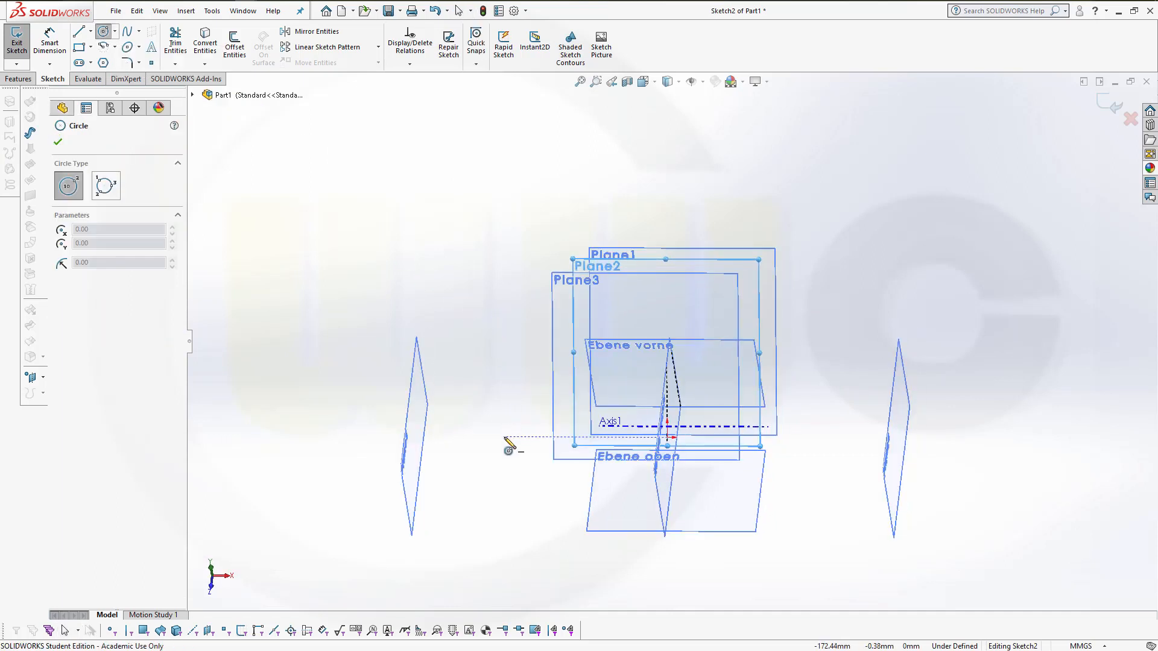
pyautogui.moveTo(504, 437)
pyautogui.mouseDown()
pyautogui.moveTo(530, 392)
pyautogui.moveTo(537, 343)
pyautogui.mouseUp()
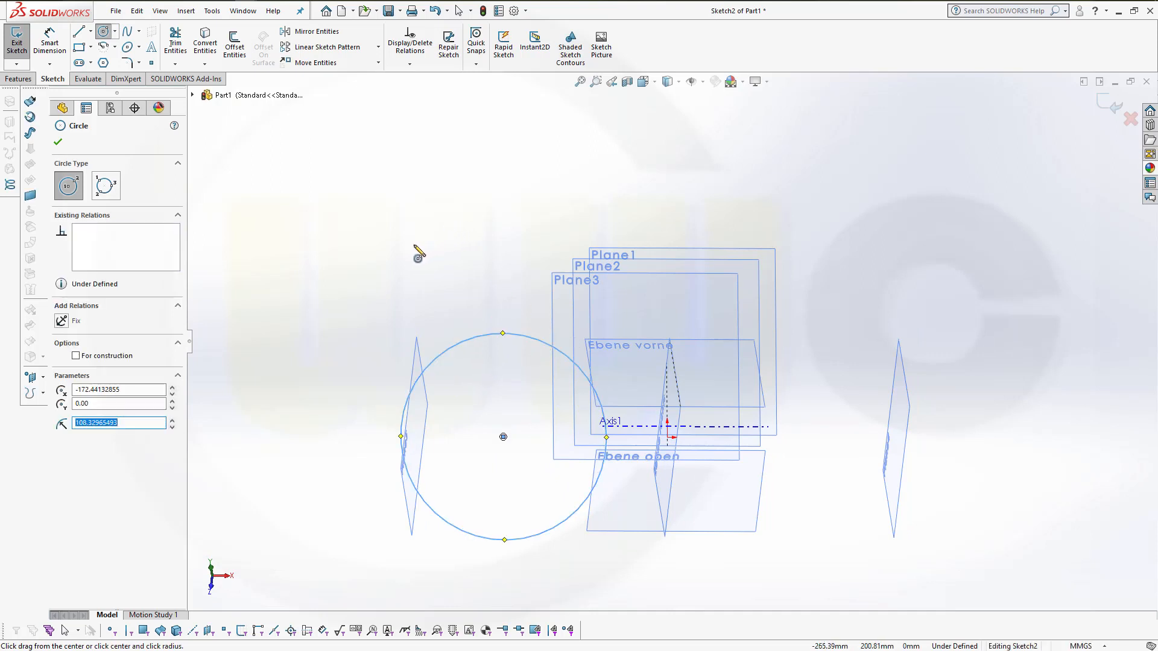
# Dimension the circle's diameter as 152.4 mm.
pyautogui.click(49, 42)
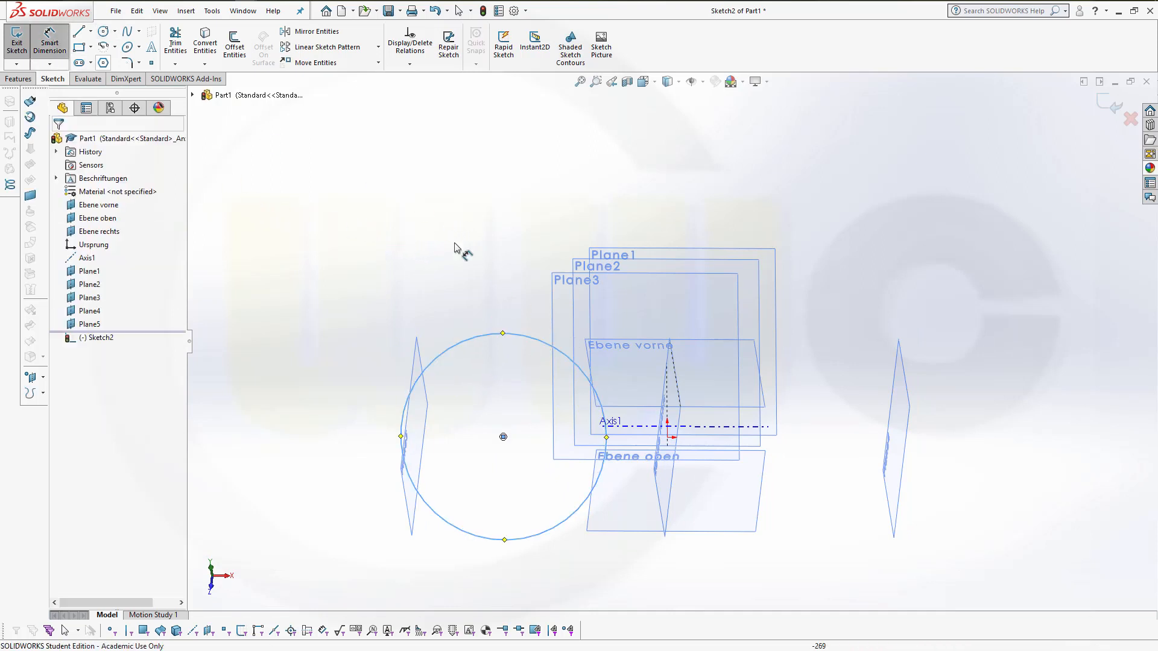
pyautogui.click(471, 341)
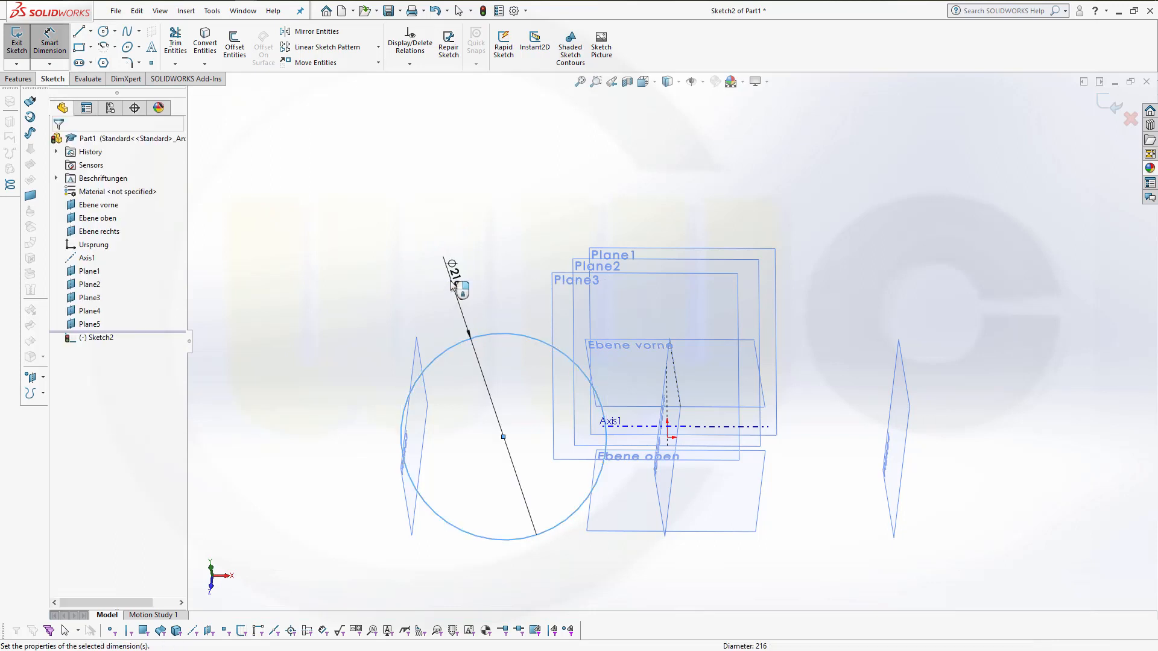
pyautogui.click(451, 281)
pyautogui.write('152')
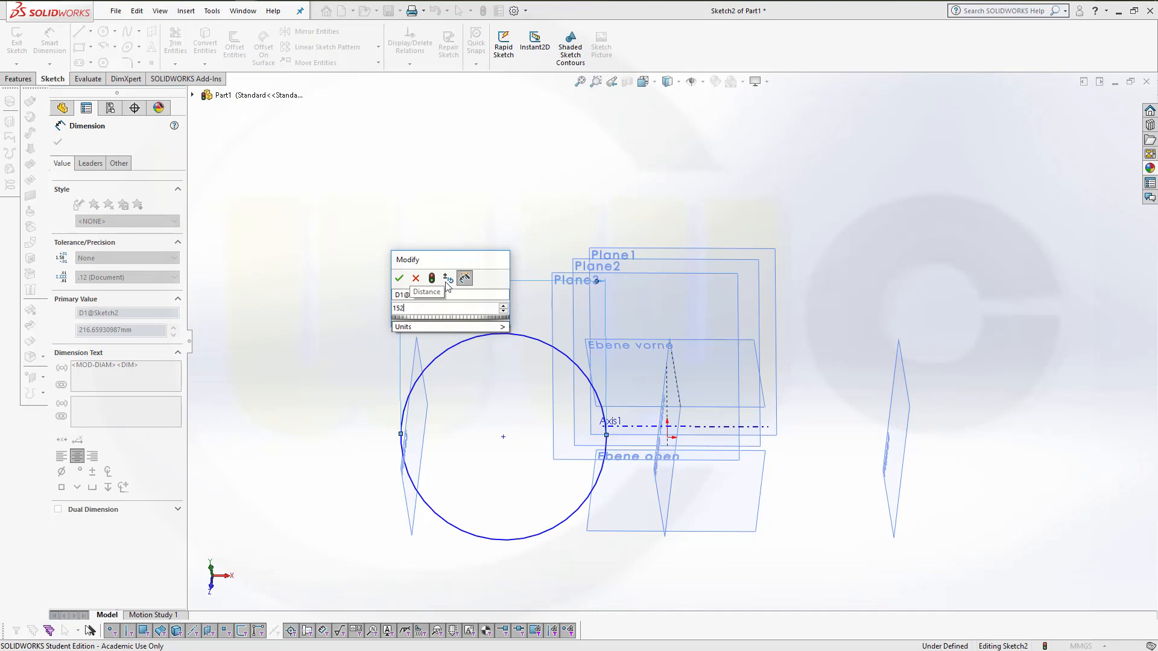
pyautogui.write(',')
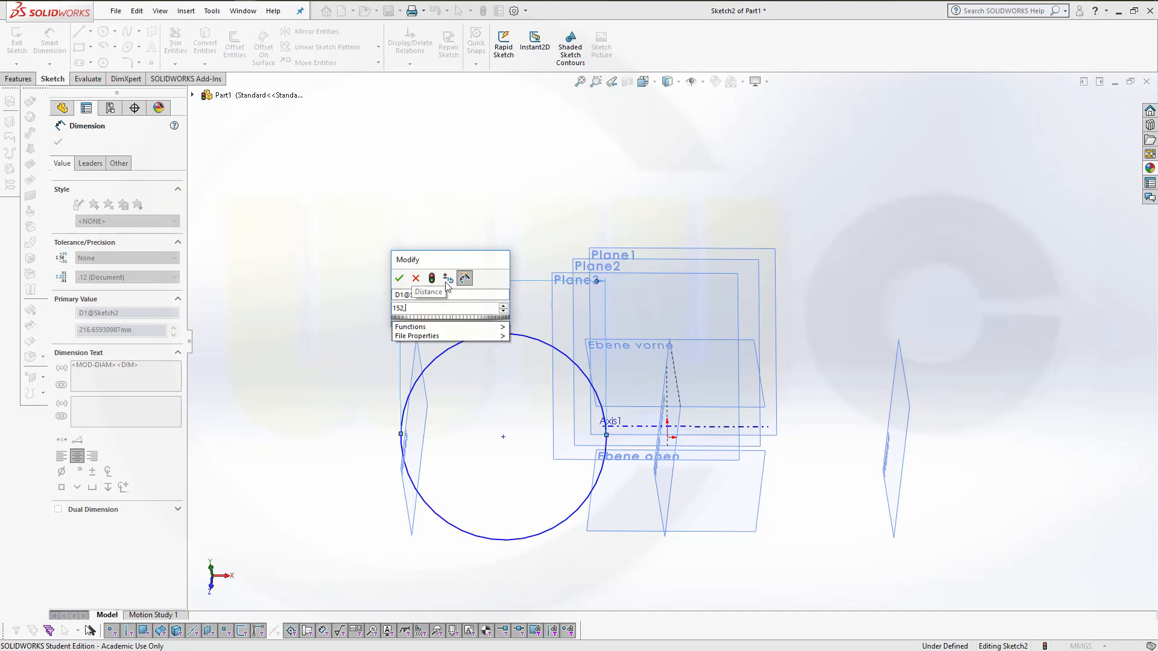
pyautogui.write('4')
pyautogui.press('Return')
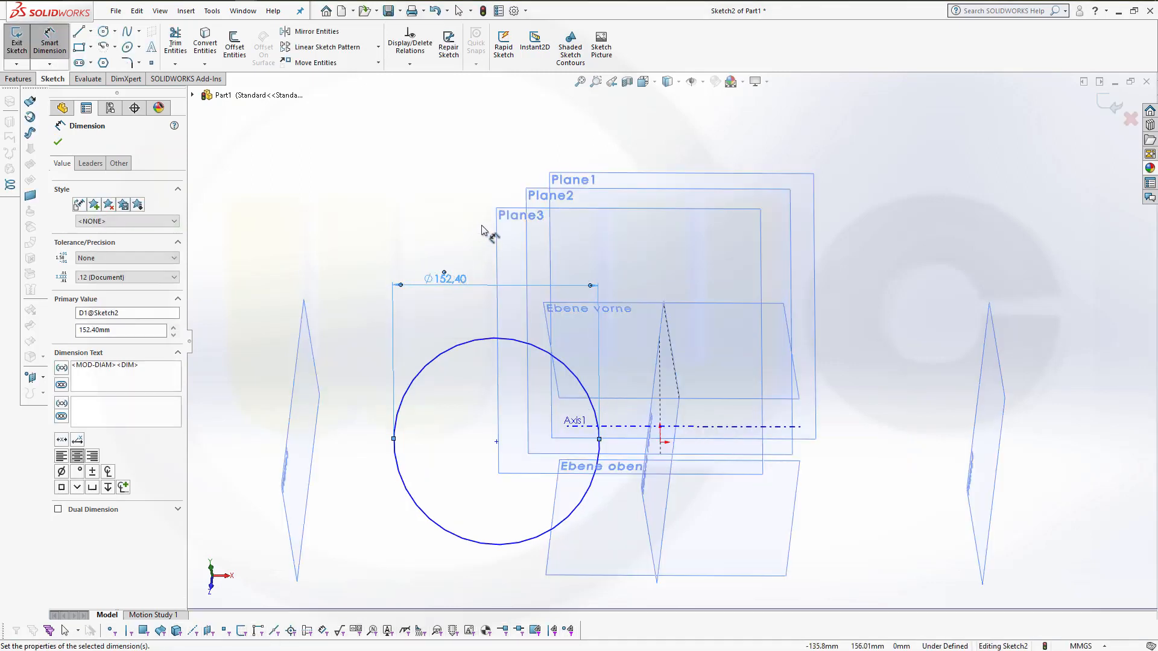
# Dimension the distance from the circle's centre to Ebene rechts as 146 mm.
pyautogui.click(496, 442)
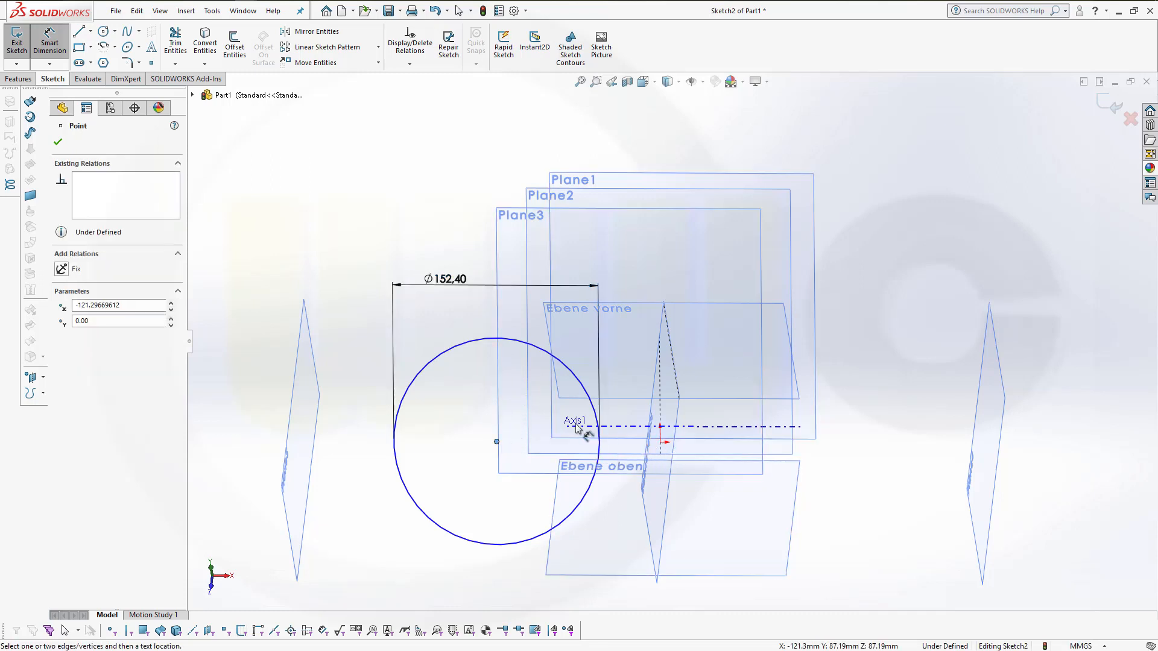
pyautogui.click(649, 432)
pyautogui.click(590, 543)
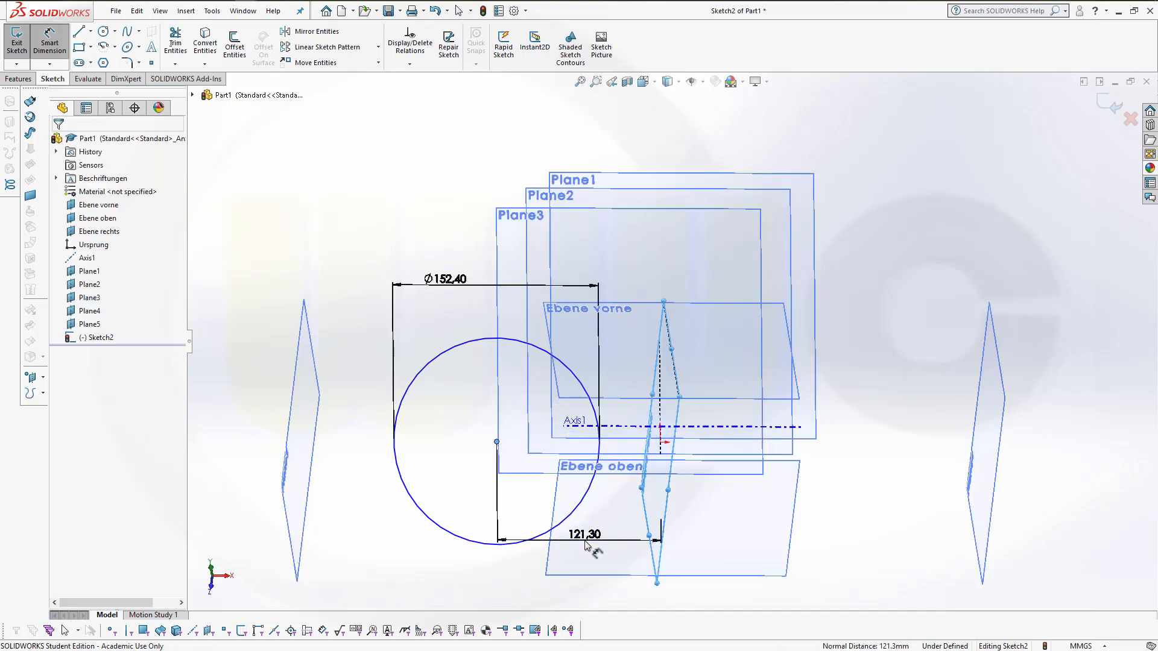
pyautogui.write('146')
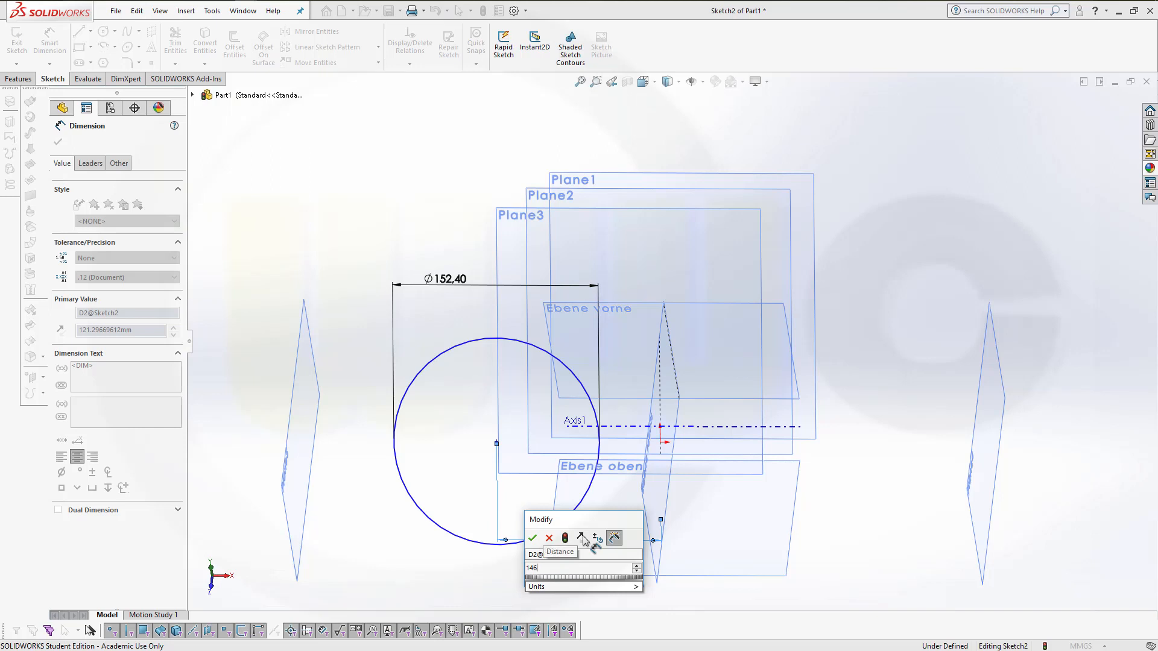
pyautogui.press('Return')
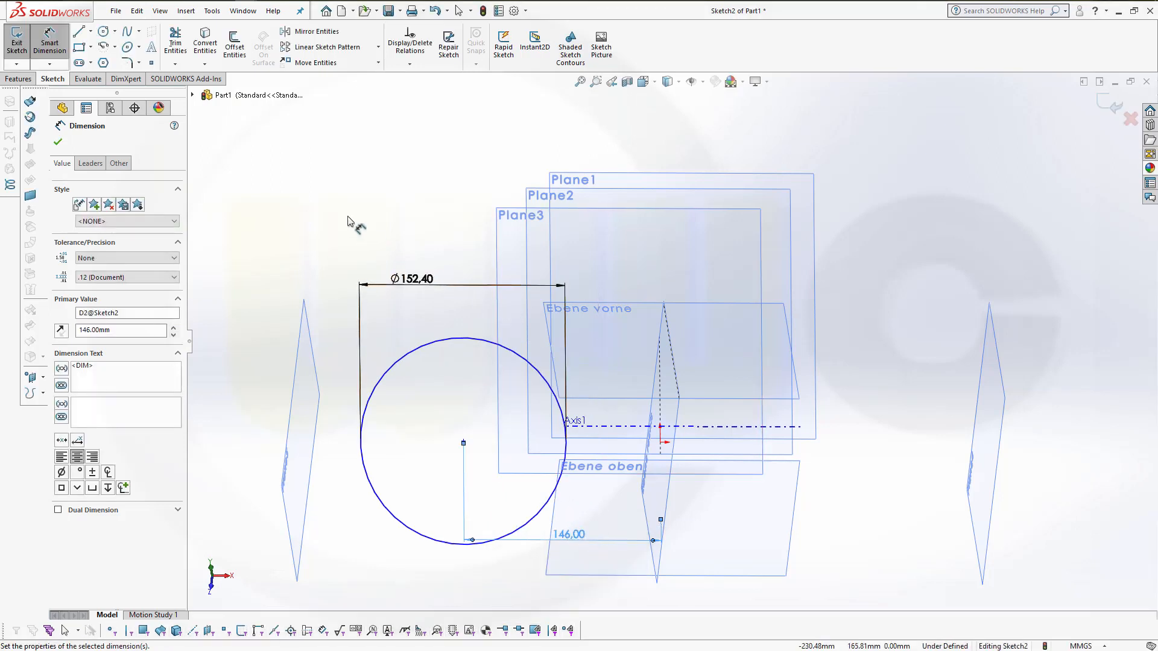
pyautogui.press('Escape')
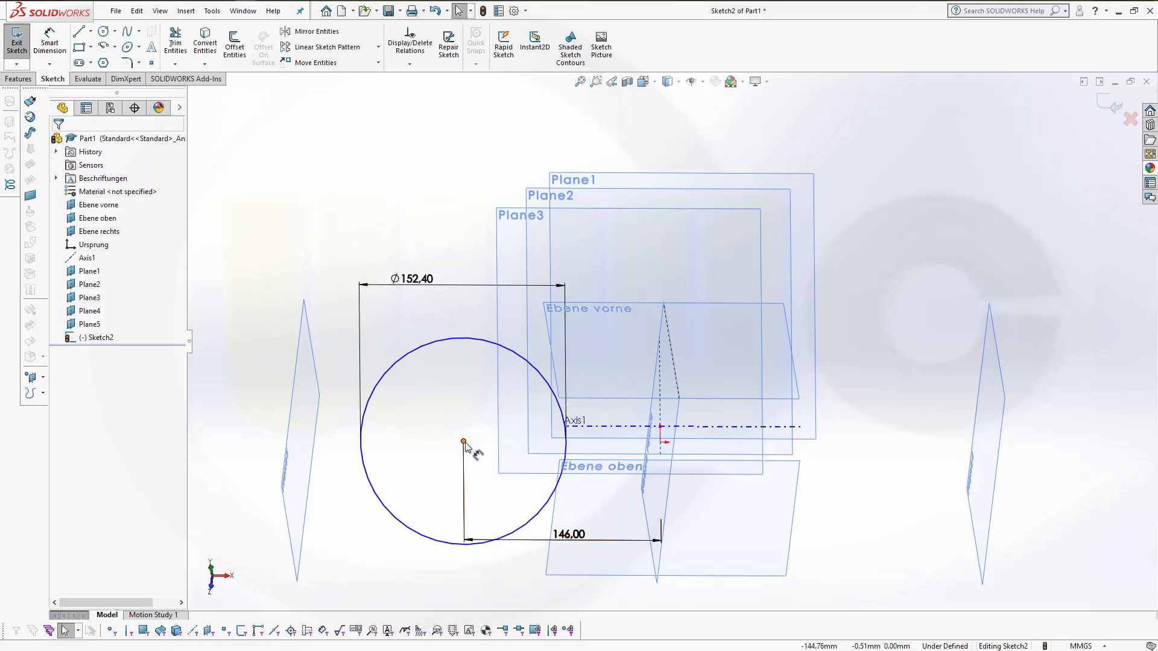
pyautogui.click(464, 441)
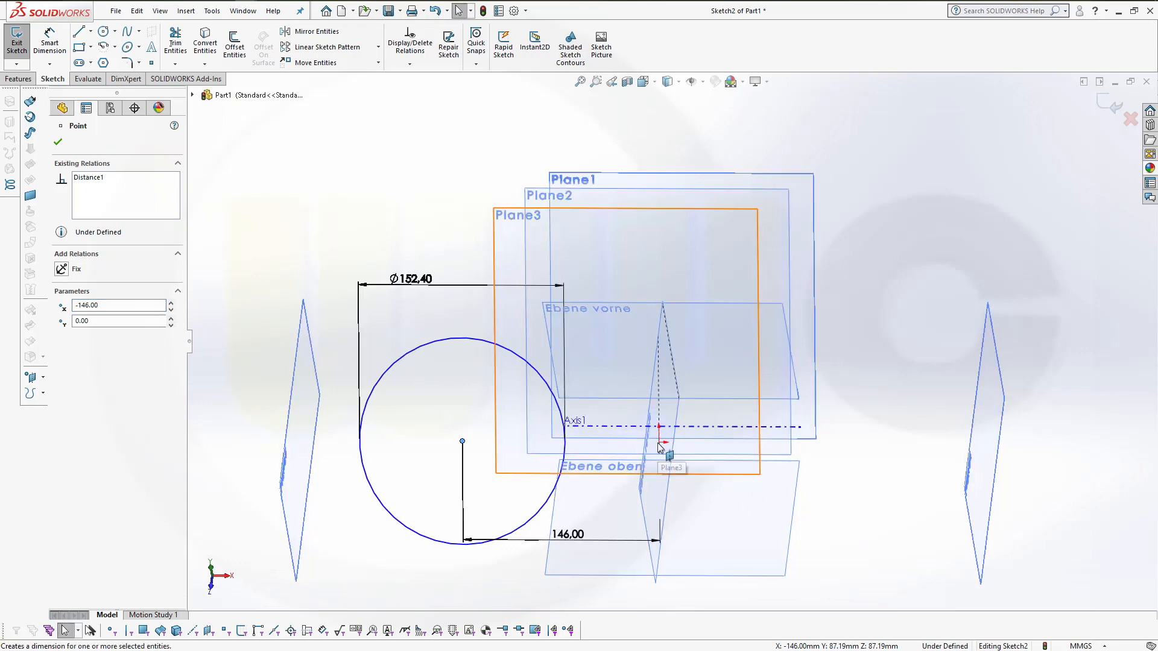
pyautogui.moveTo(660, 446); pyautogui.dragTo(836, 525, button='middle')
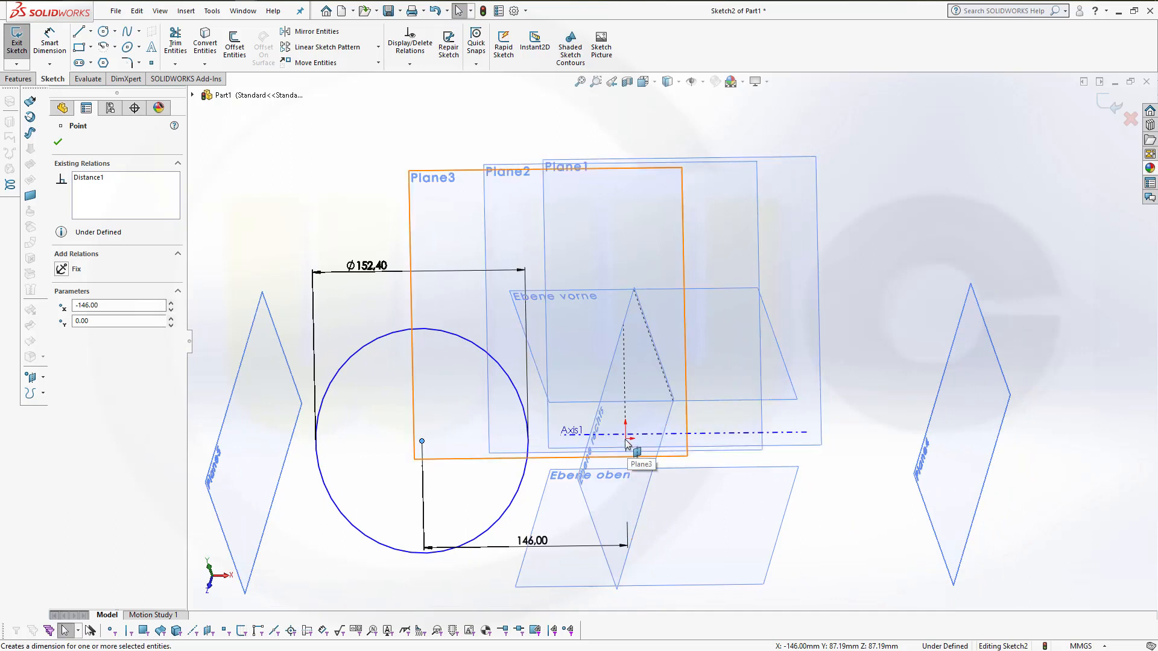
pyautogui.click(627, 444)
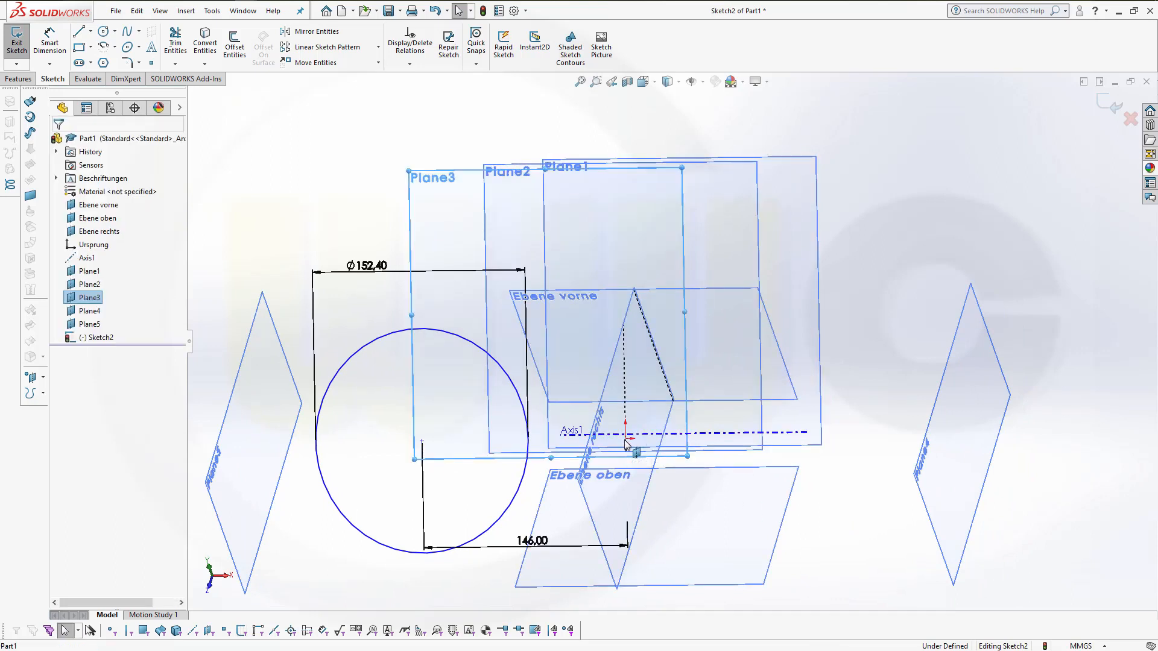
pyautogui.moveTo(836, 501)
pyautogui.mouseDown(button='middle')
pyautogui.moveTo(838, 488)
pyautogui.moveTo(855, 505)
pyautogui.mouseUp(button='middle')
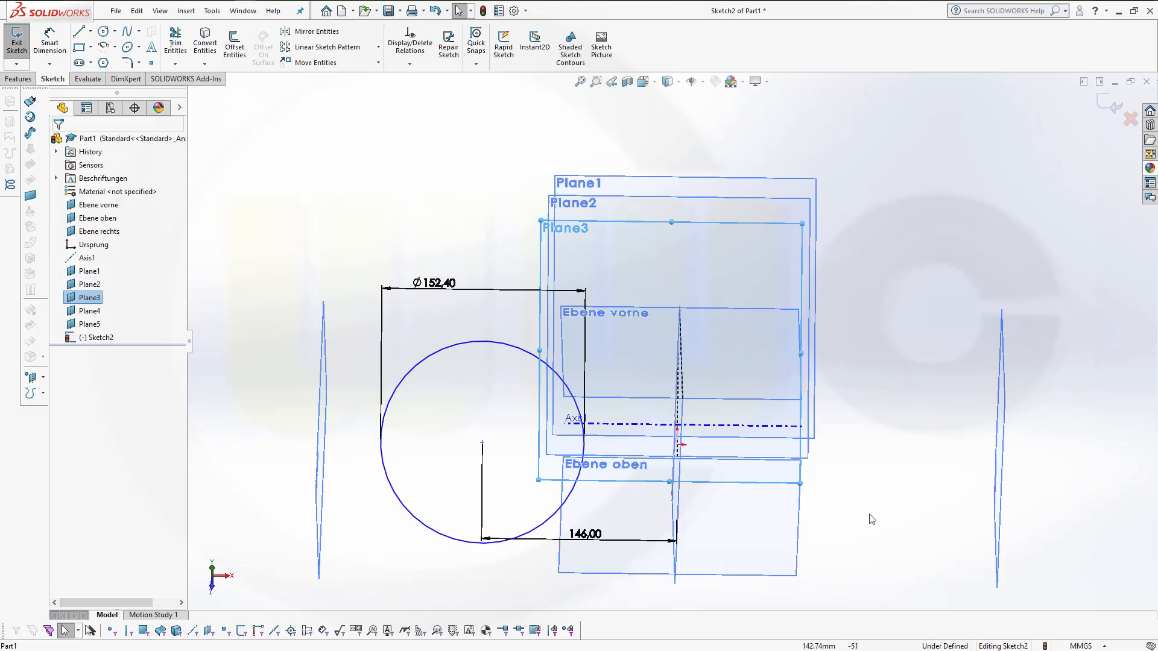
pyautogui.moveTo(877, 519); pyautogui.dragTo(805, 460, button='middle')
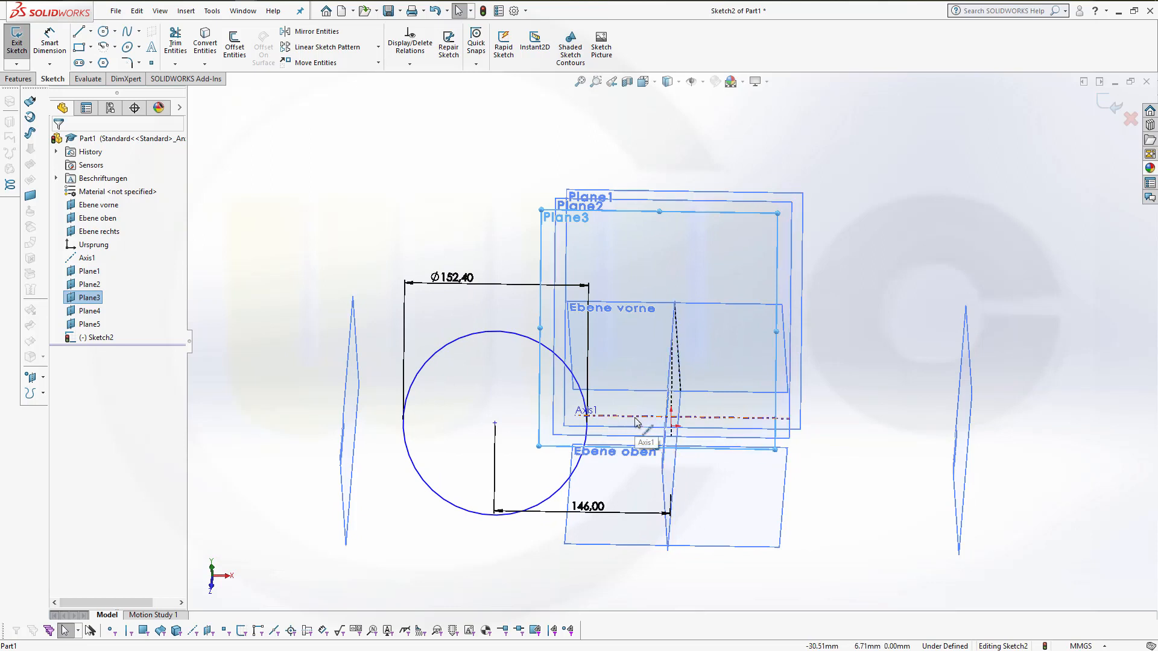
# Make the circle's centre point coincident with Axis1 and exit the sketch.
pyautogui.click(497, 424)
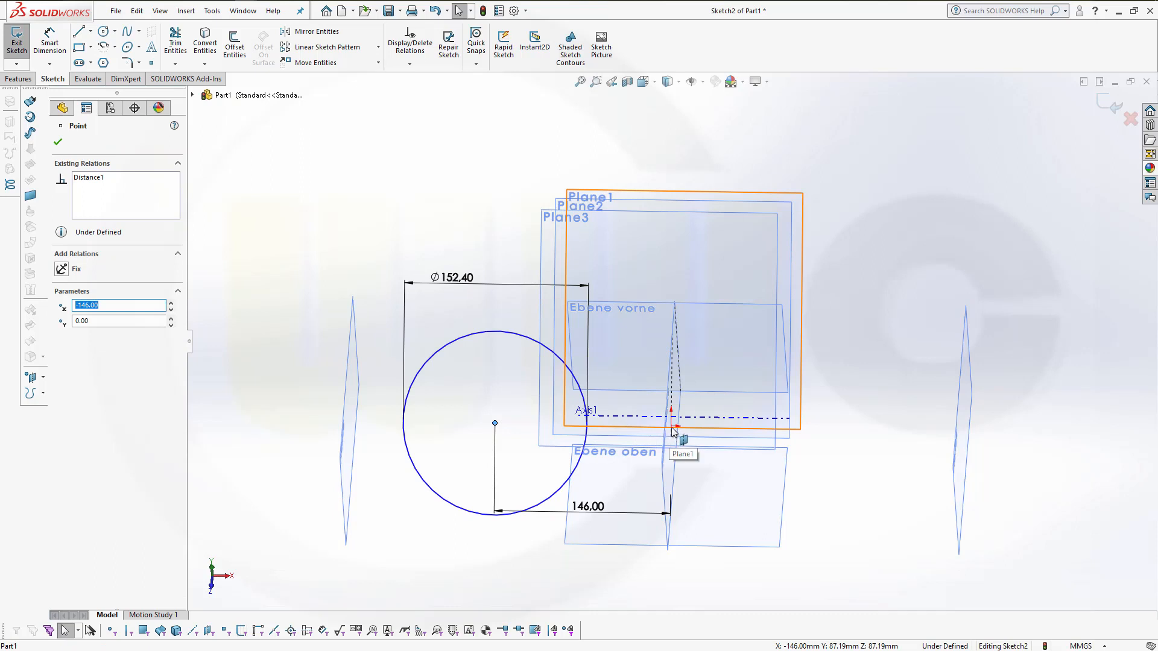
pyautogui.click(637, 416)
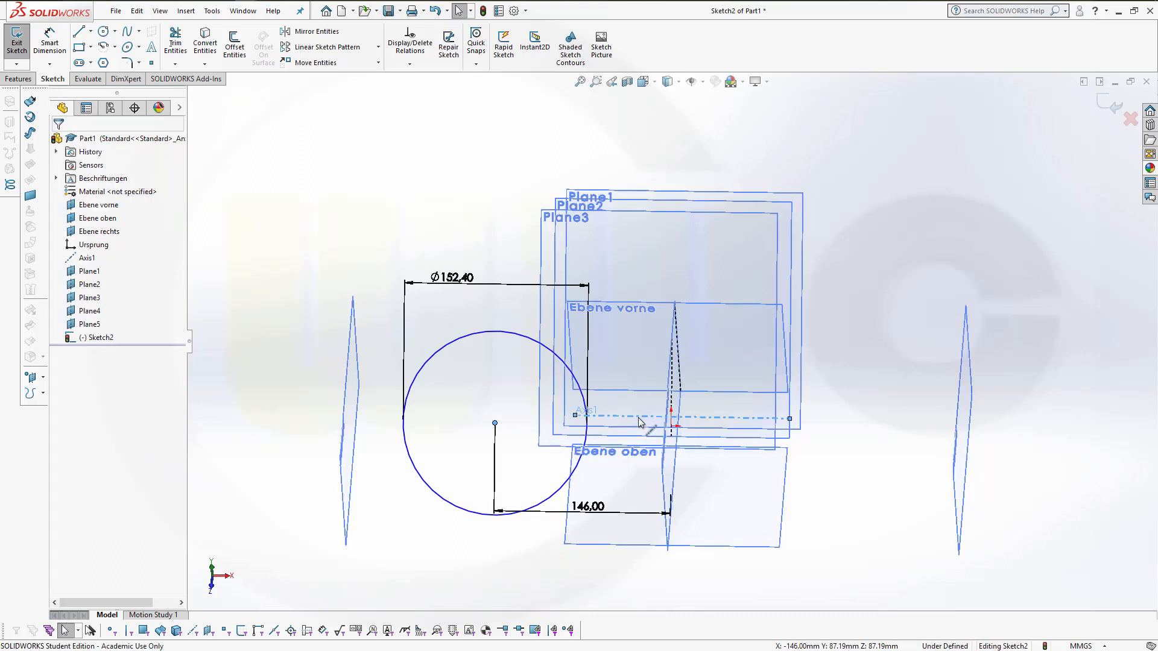
pyautogui.keyDown('ctrl'); pyautogui.click(494, 423); pyautogui.keyUp('ctrl')
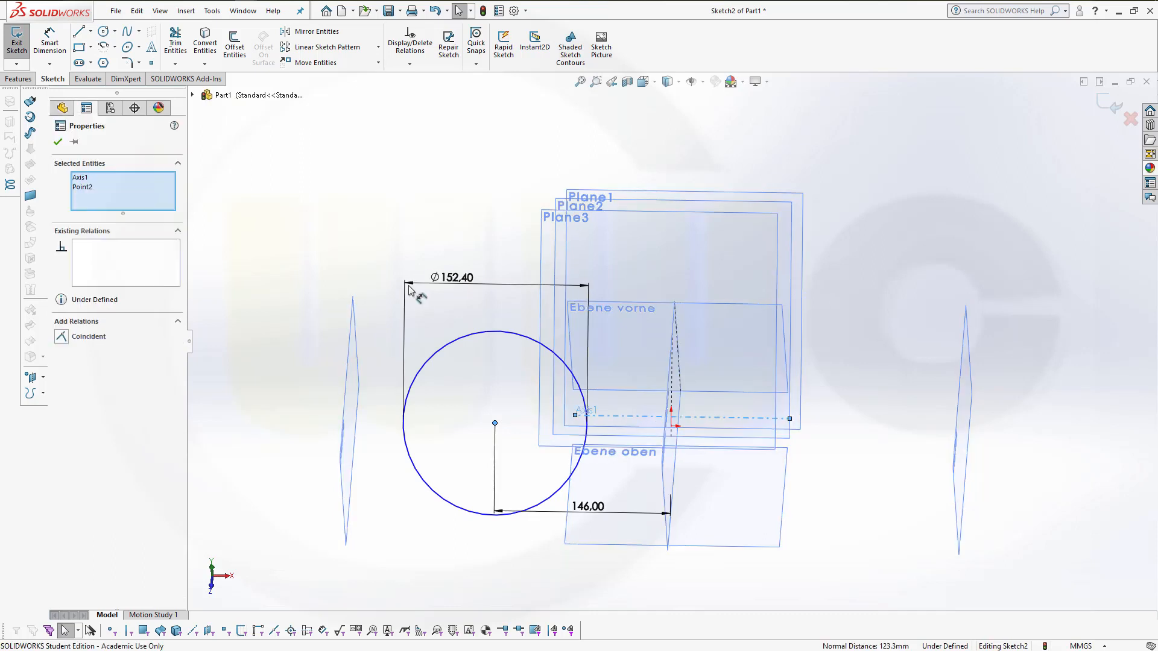
pyautogui.click(62, 336)
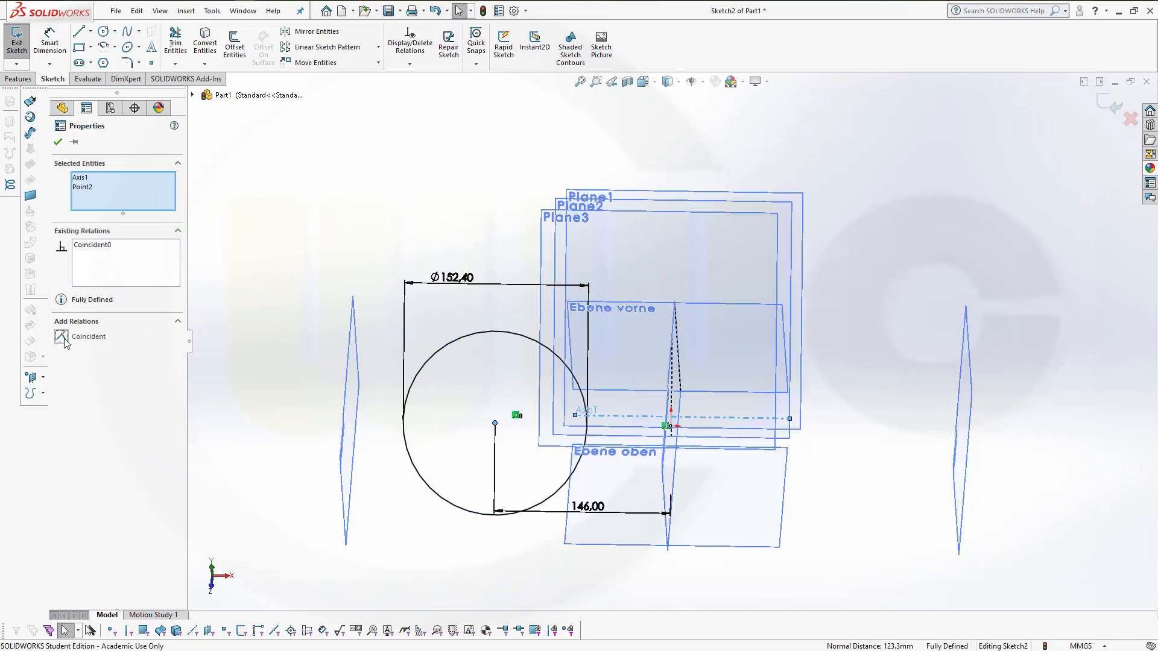
pyautogui.click(58, 143)
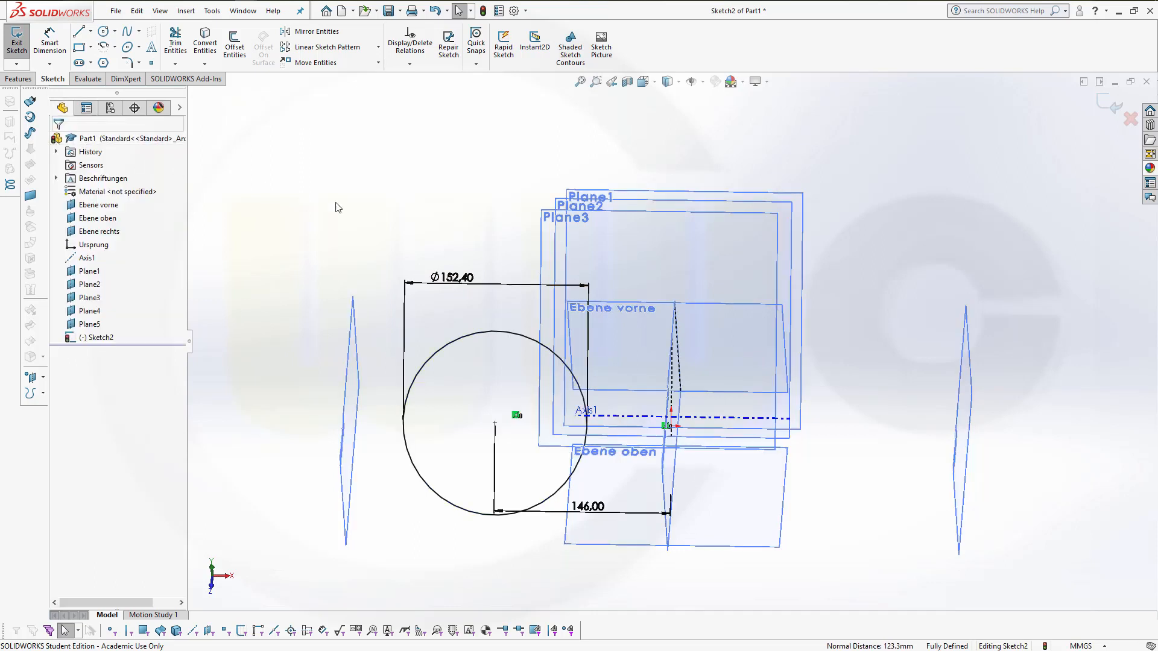
pyautogui.click(1112, 117)
# Extrude the circle sketch as a solid boss with the Up To Surface end condition, ending at Plane3.
pyautogui.scroll(-2, 599, 316)
pyautogui.scroll(2, 585, 332)
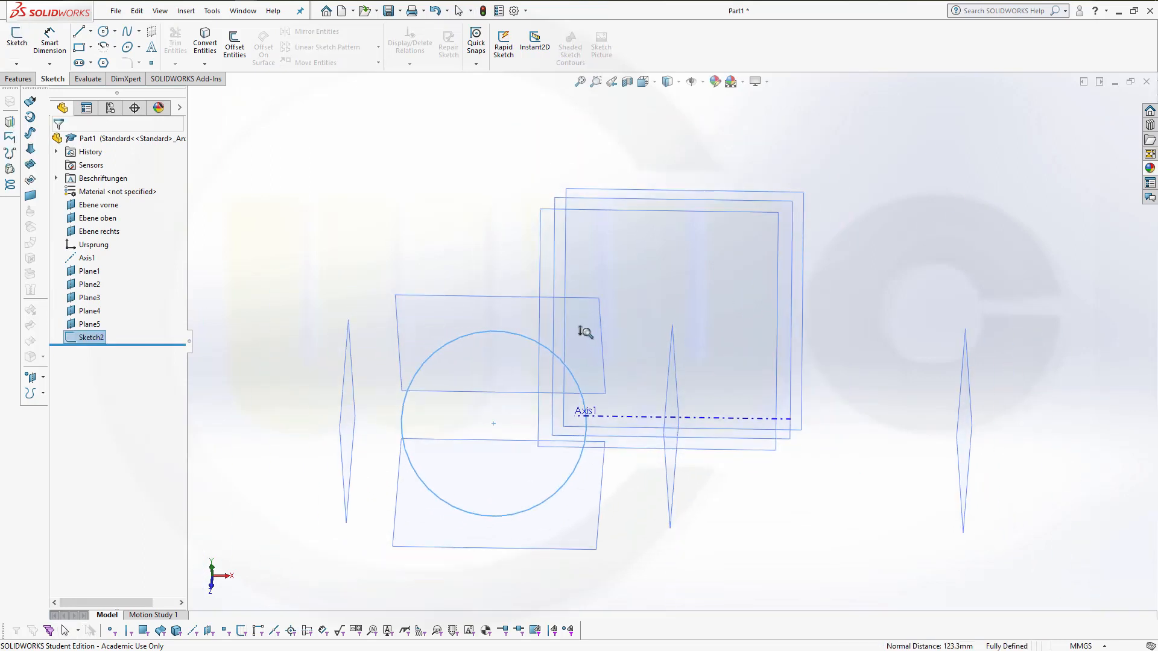
pyautogui.moveTo(592, 387); pyautogui.dragTo(545, 393, button='middle')
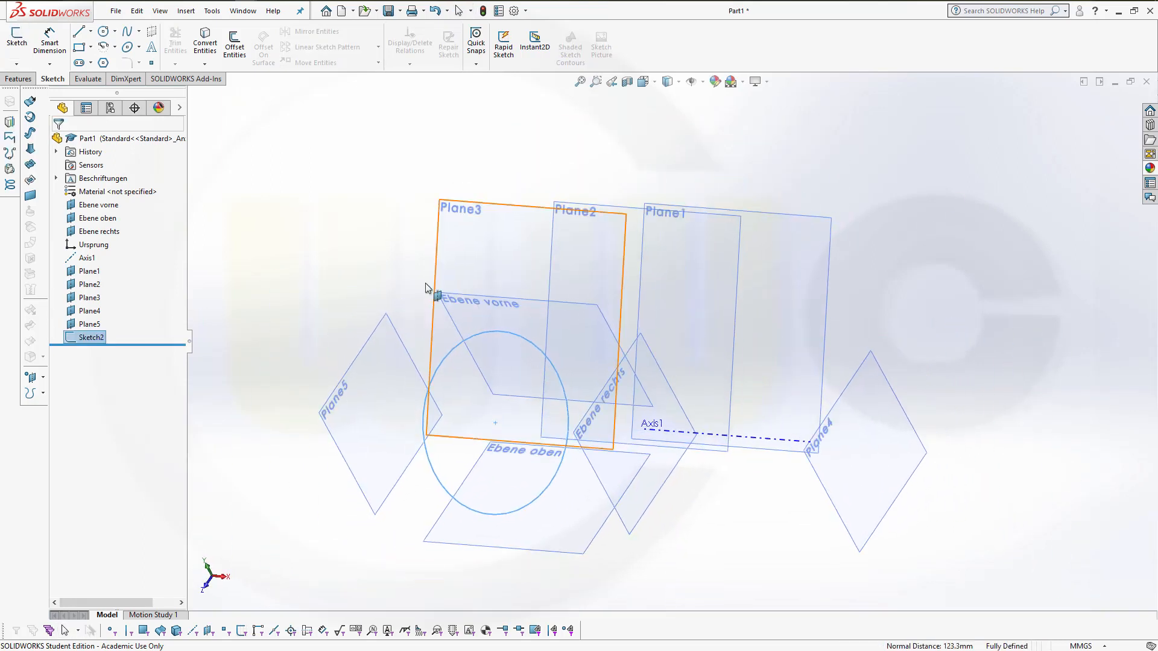
pyautogui.click(19, 79)
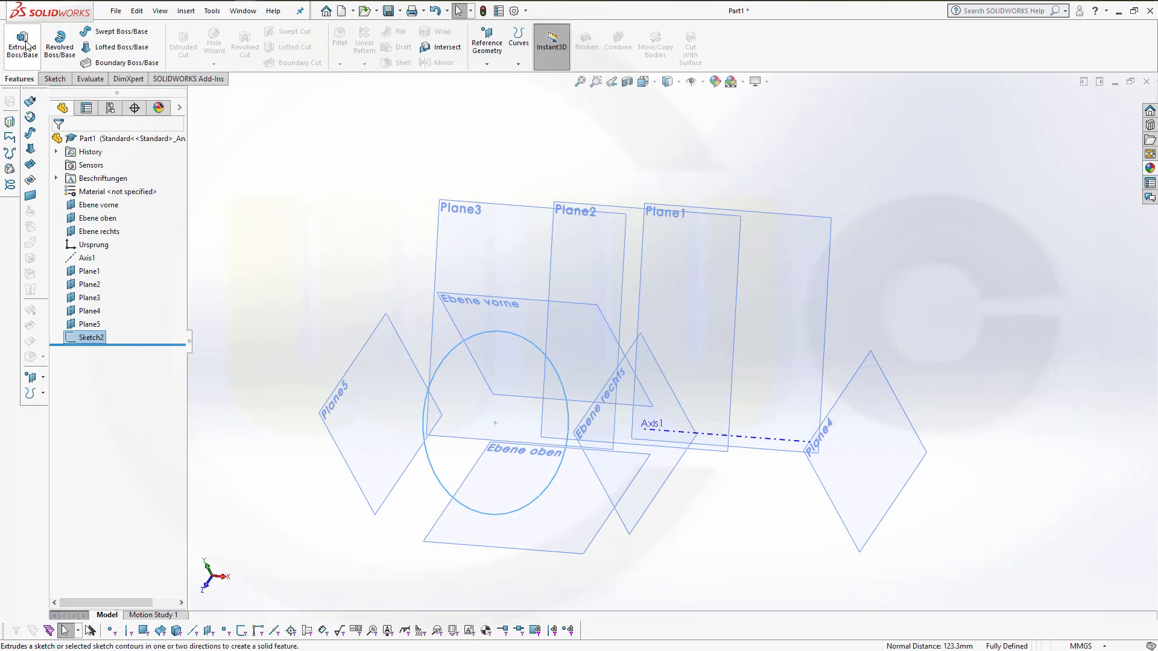
pyautogui.click(23, 43)
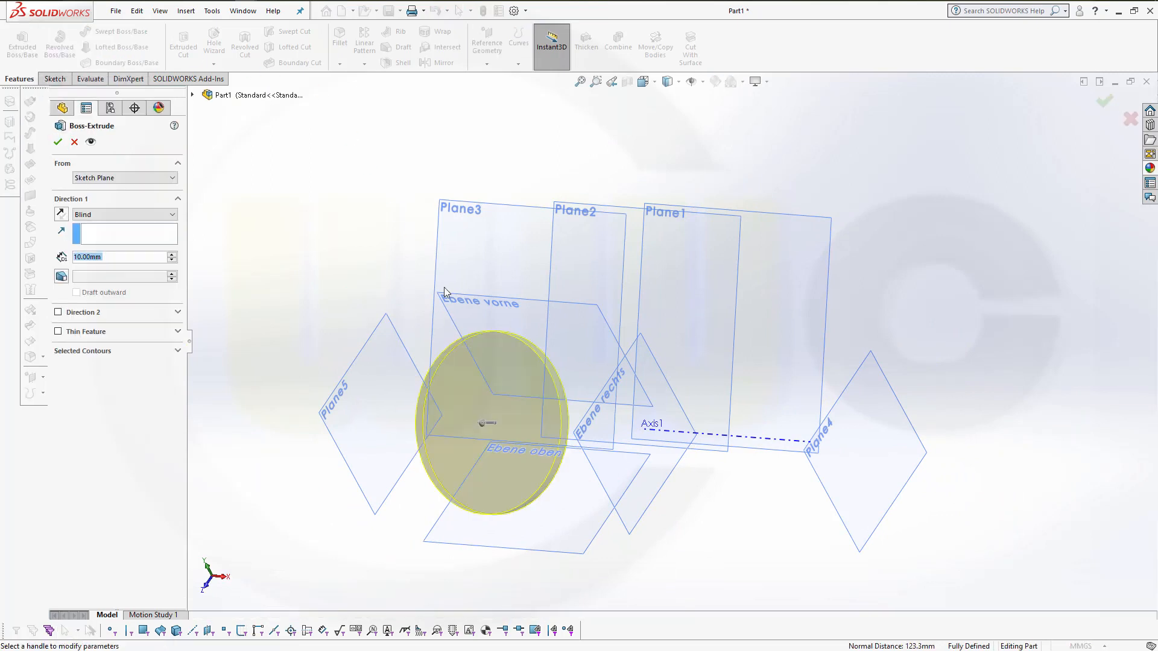
pyautogui.moveTo(357, 292); pyautogui.dragTo(374, 331, button='middle')
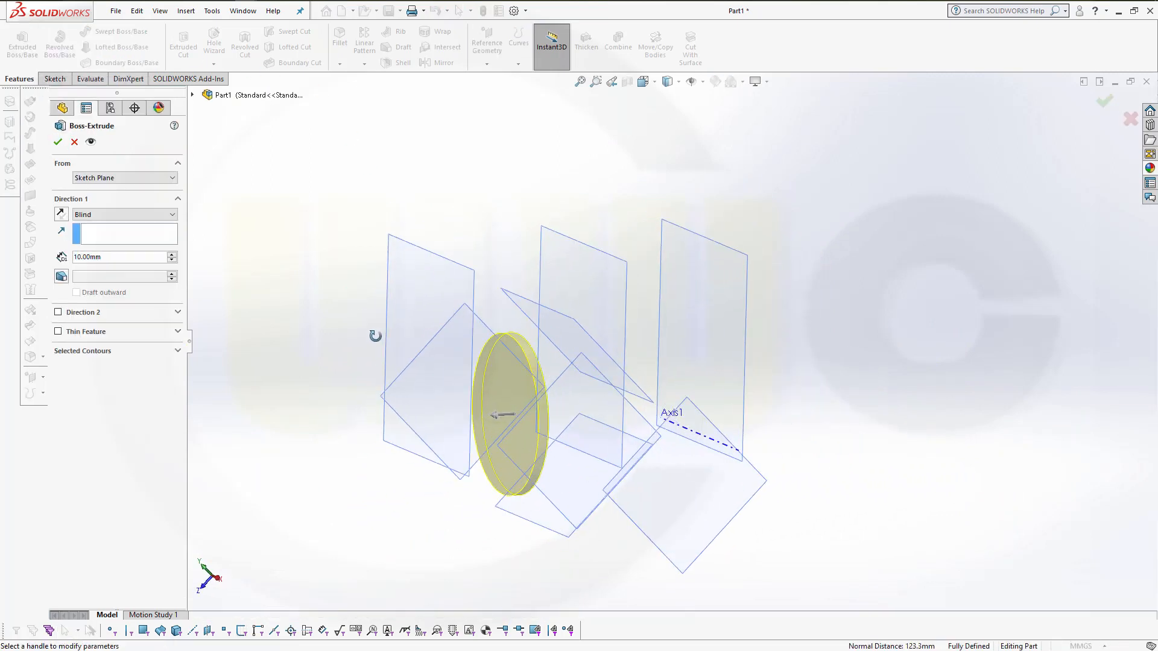
pyautogui.click(171, 216)
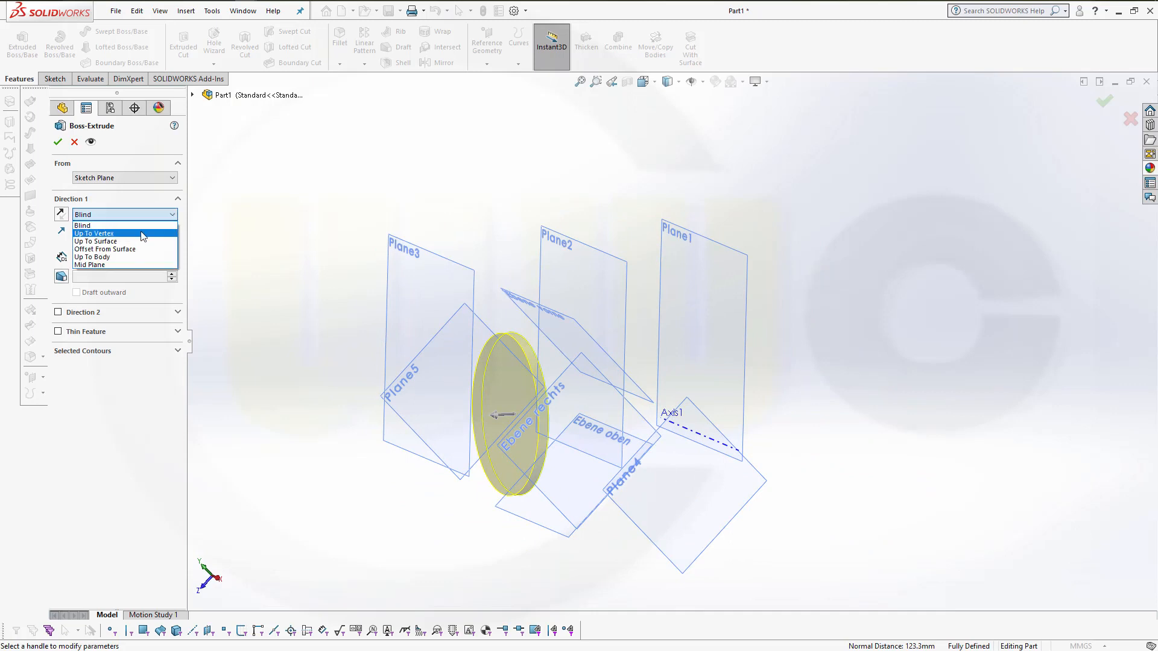
pyautogui.click(121, 241)
pyautogui.click(433, 254)
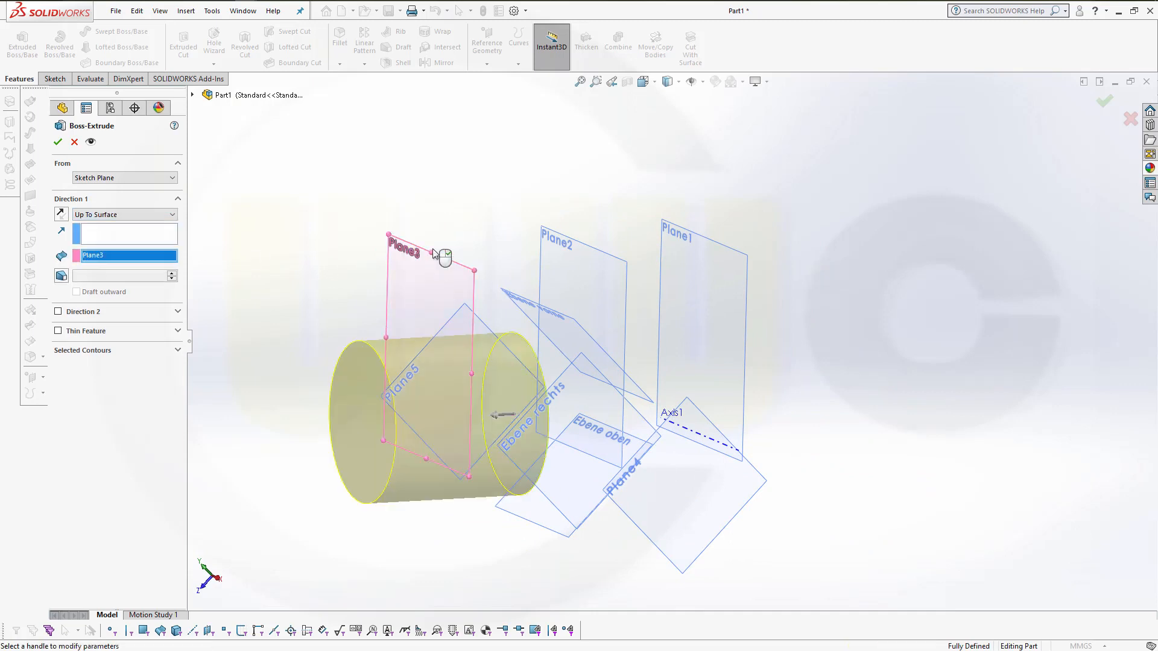
pyautogui.click(58, 142)
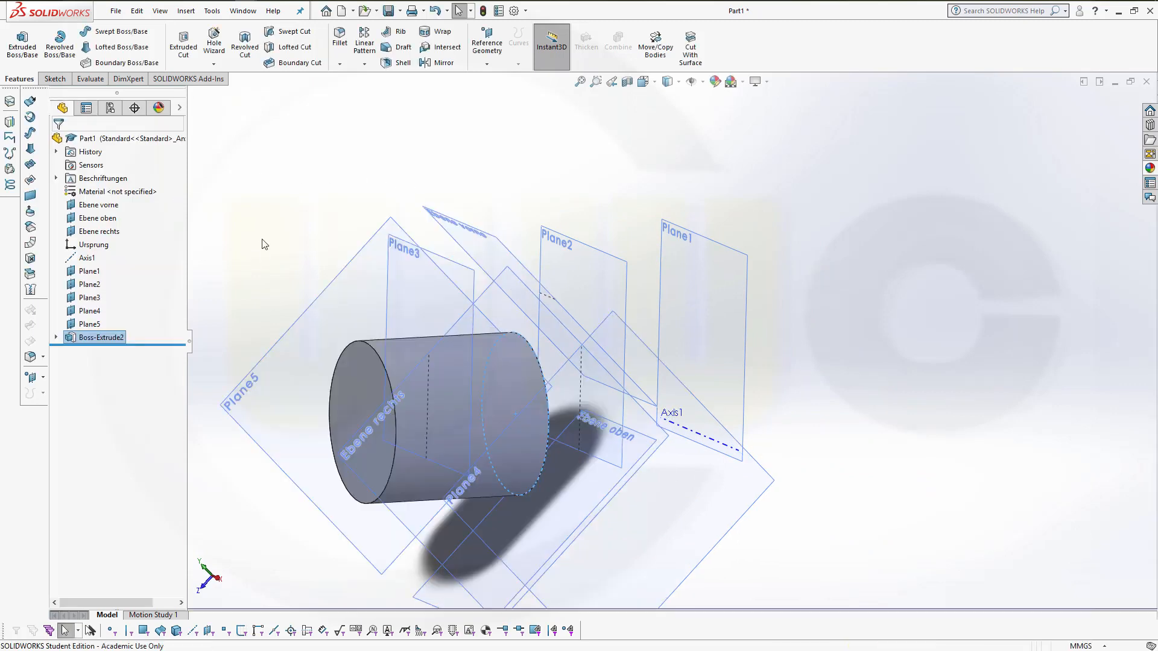
# Create a linear pattern of the extruded cylinder along Axis1 with 146 mm spacing, 3 instances and the direction reversed.
pyautogui.moveTo(338, 272); pyautogui.dragTo(410, 290, button='middle')
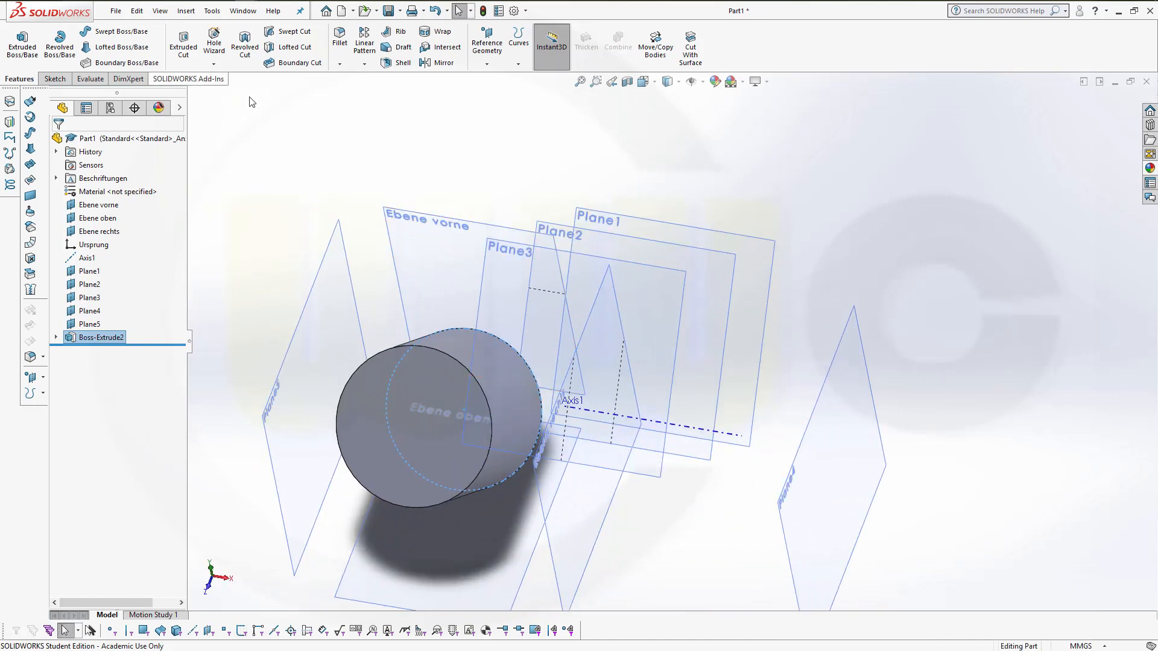
pyautogui.click(365, 42)
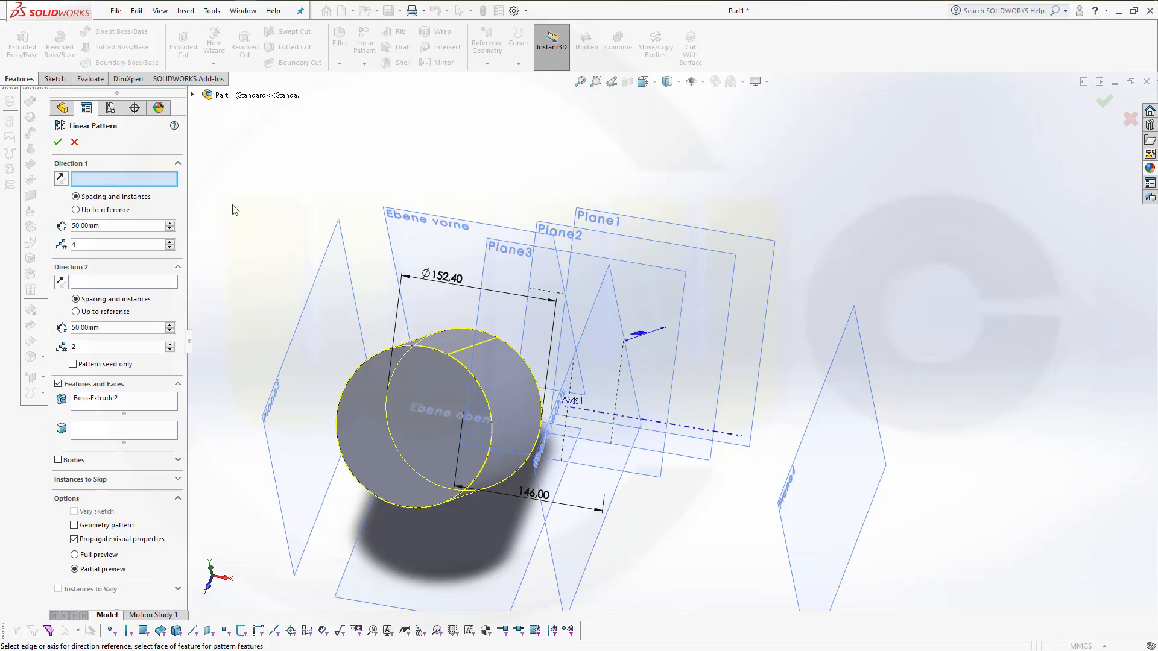
pyautogui.click(641, 424)
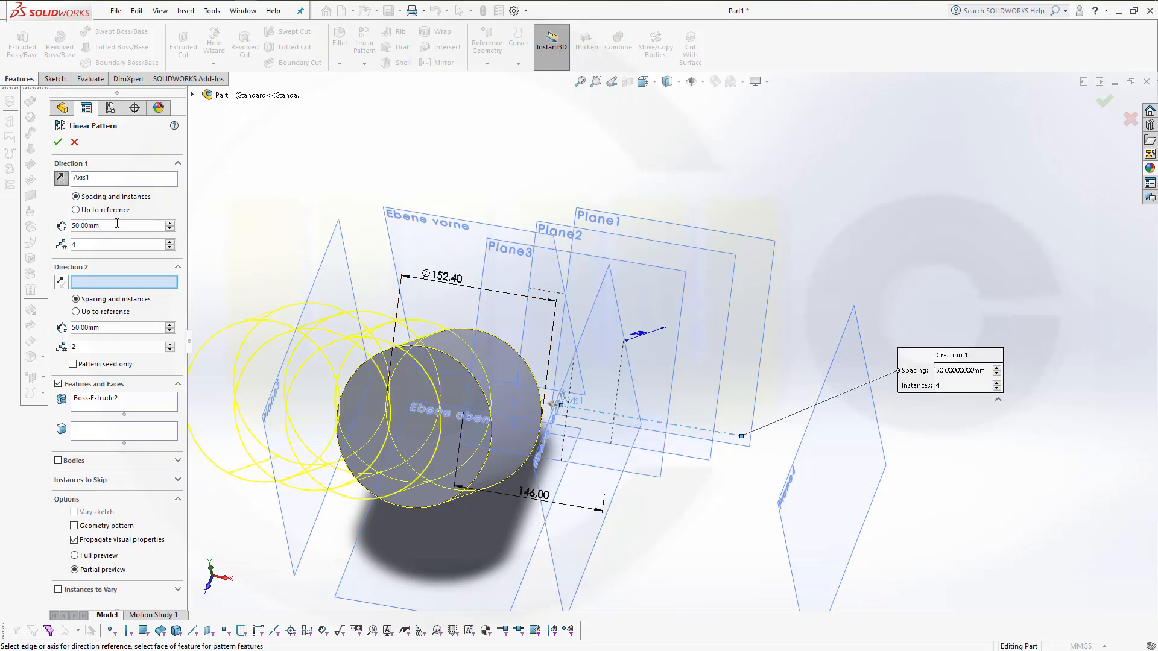
pyautogui.write('146')
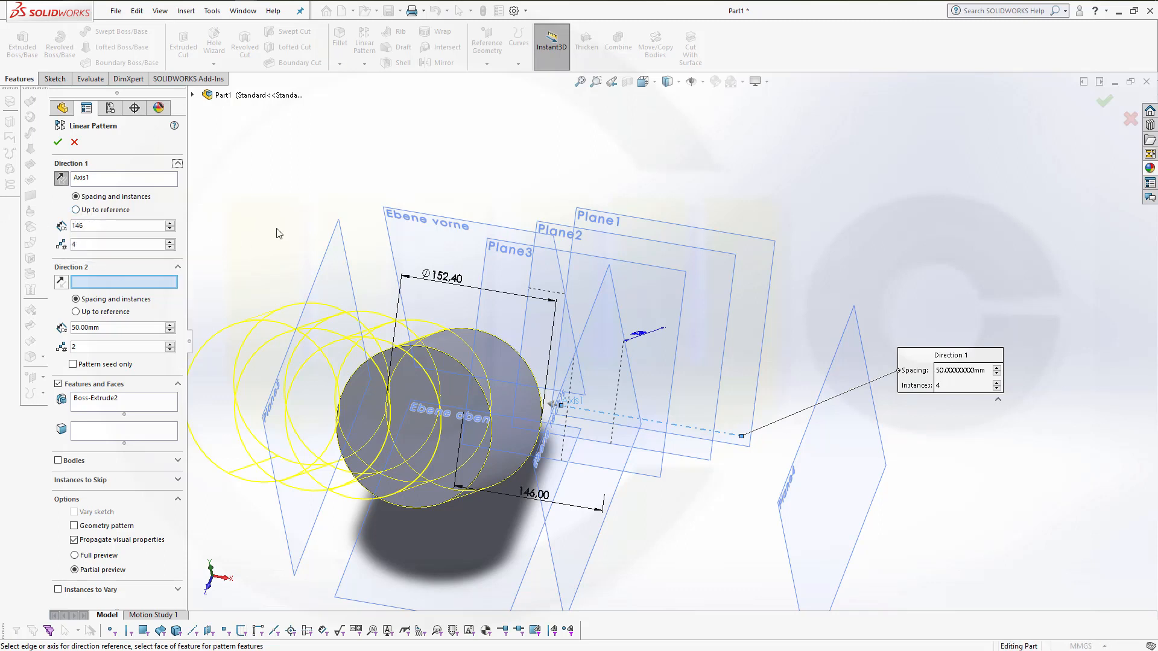
pyautogui.press('Return')
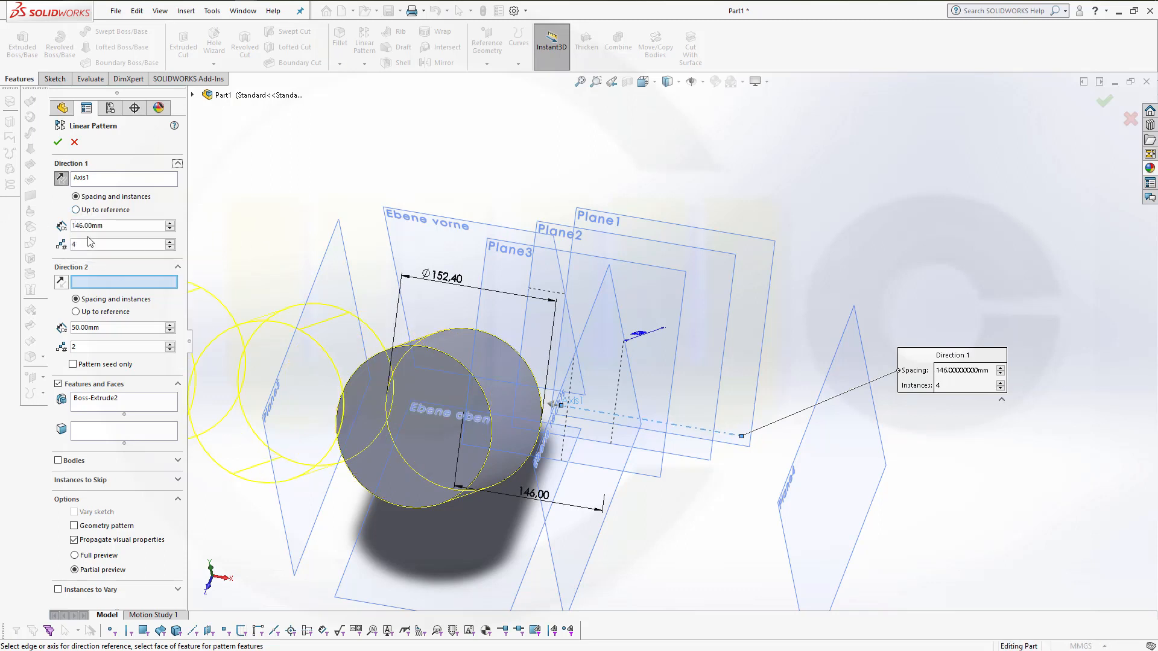
pyautogui.write('3')
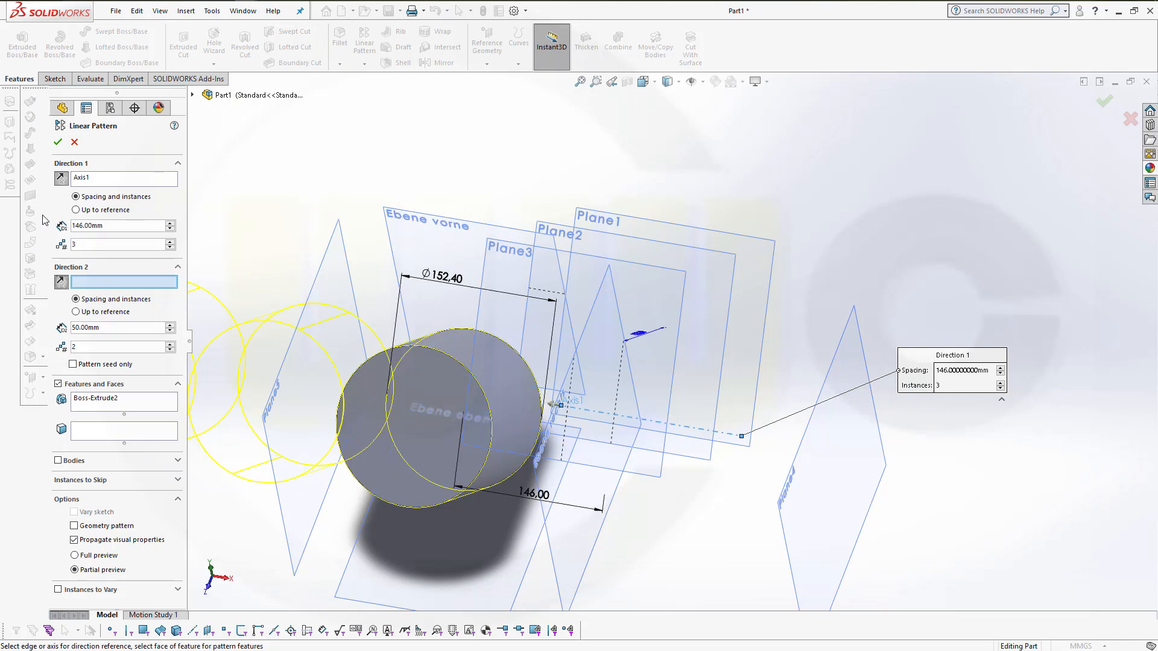
pyautogui.click(67, 185)
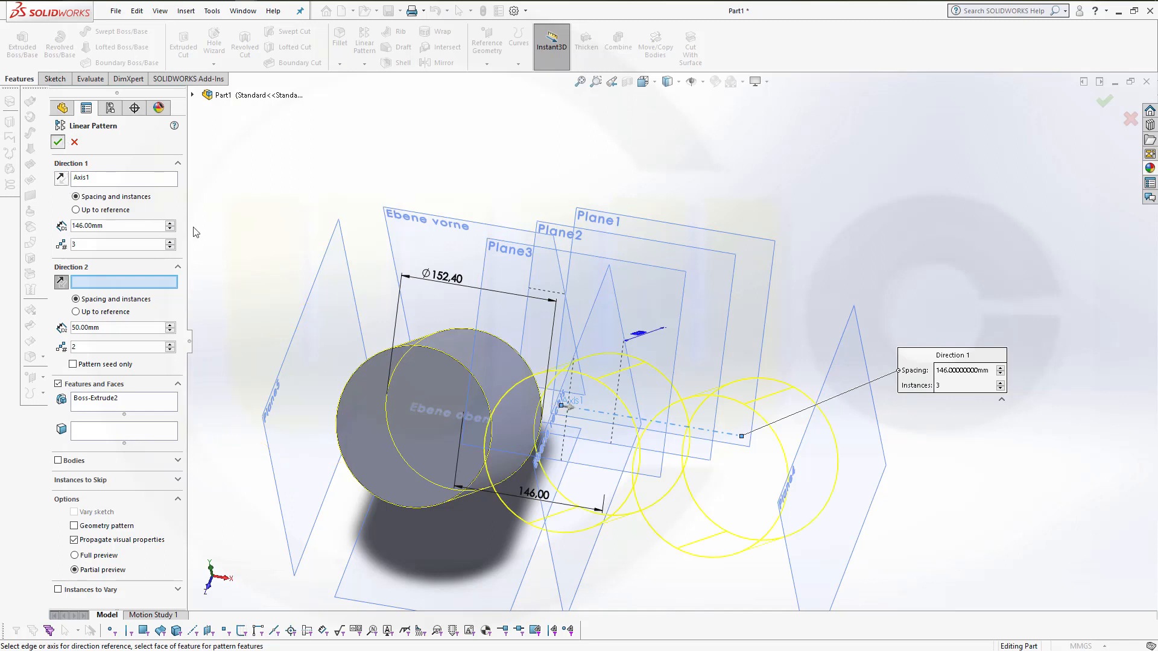
pyautogui.click(58, 143)
# Start a sketch on Plane2 and draw a corner rectangle about 637 mm wide and 220 mm high across the three cylinders.
pyautogui.scroll(-2, 537, 361)
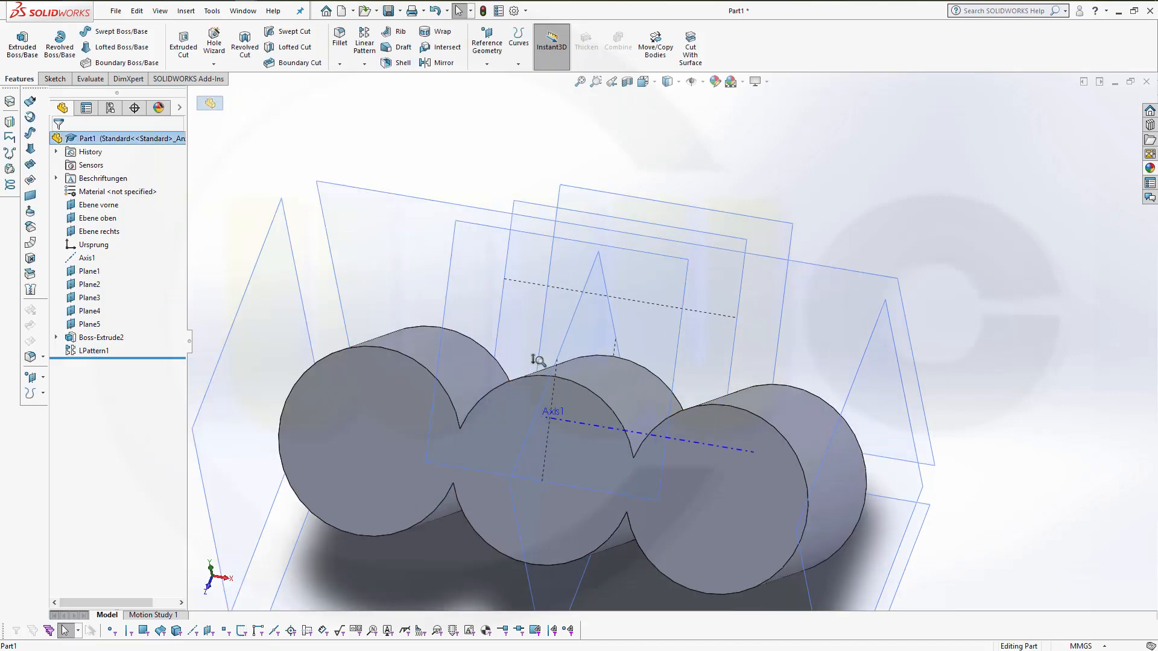
pyautogui.scroll(2, 536, 360)
pyautogui.moveTo(479, 415)
pyautogui.mouseDown(button='middle')
pyautogui.moveTo(487, 421)
pyautogui.moveTo(422, 444)
pyautogui.moveTo(364, 450)
pyautogui.moveTo(455, 400)
pyautogui.moveTo(499, 344)
pyautogui.moveTo(473, 398)
pyautogui.mouseUp(button='middle')
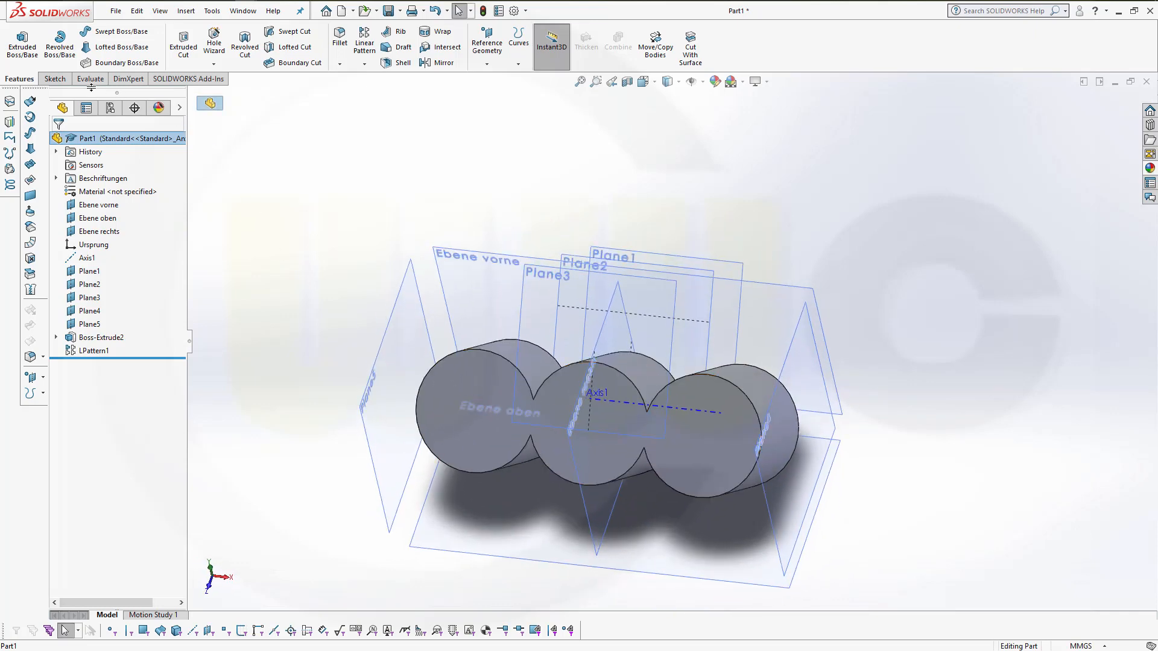
pyautogui.click(680, 273)
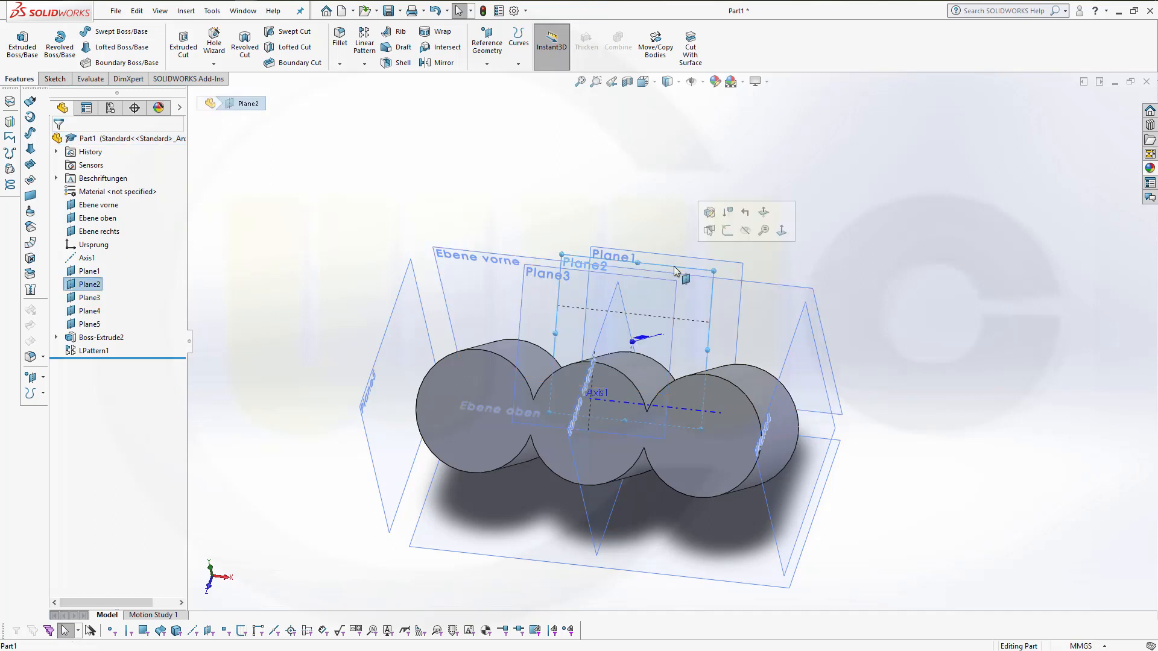
pyautogui.click(728, 231)
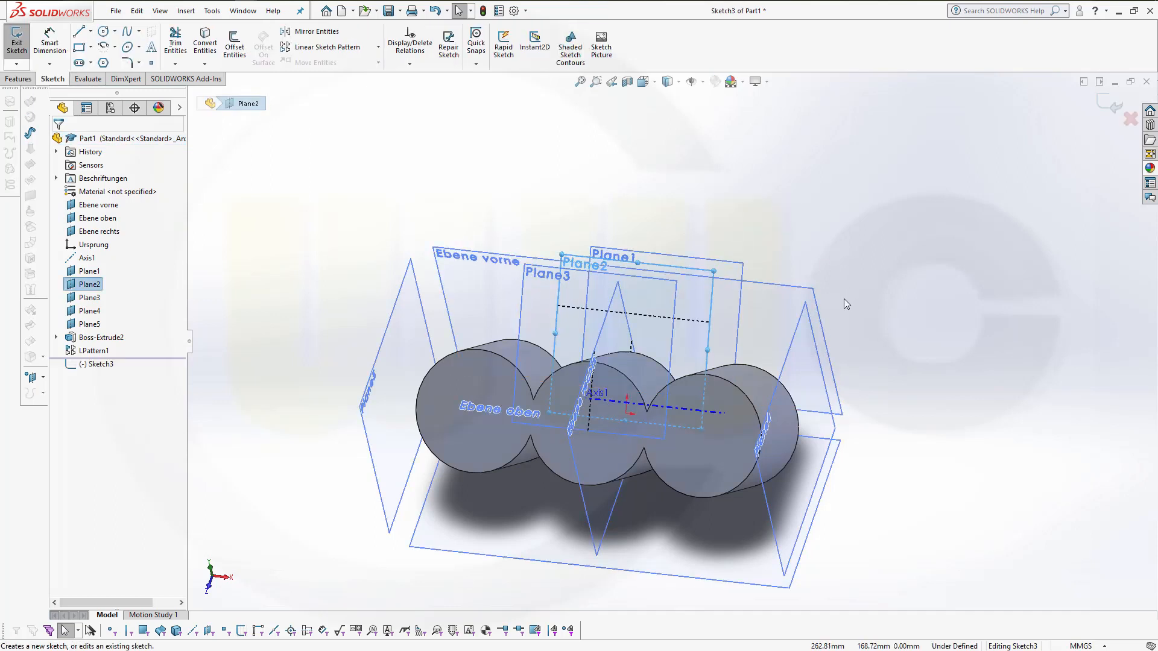
pyautogui.moveTo(844, 299); pyautogui.dragTo(857, 278, button='middle')
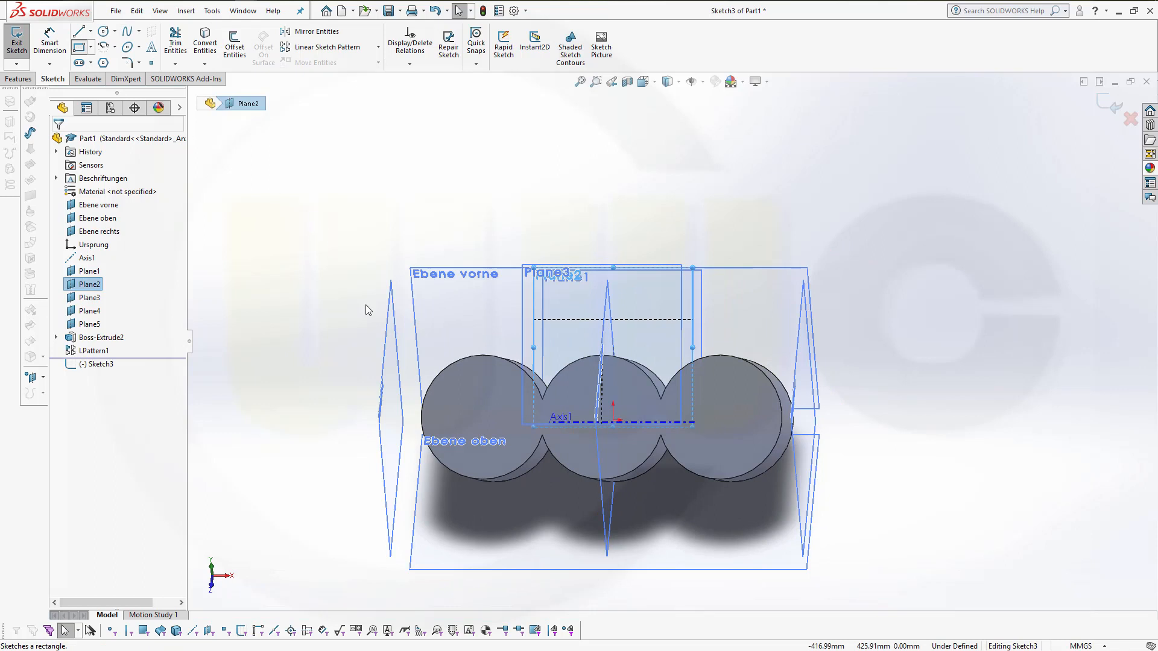
pyautogui.click(345, 292)
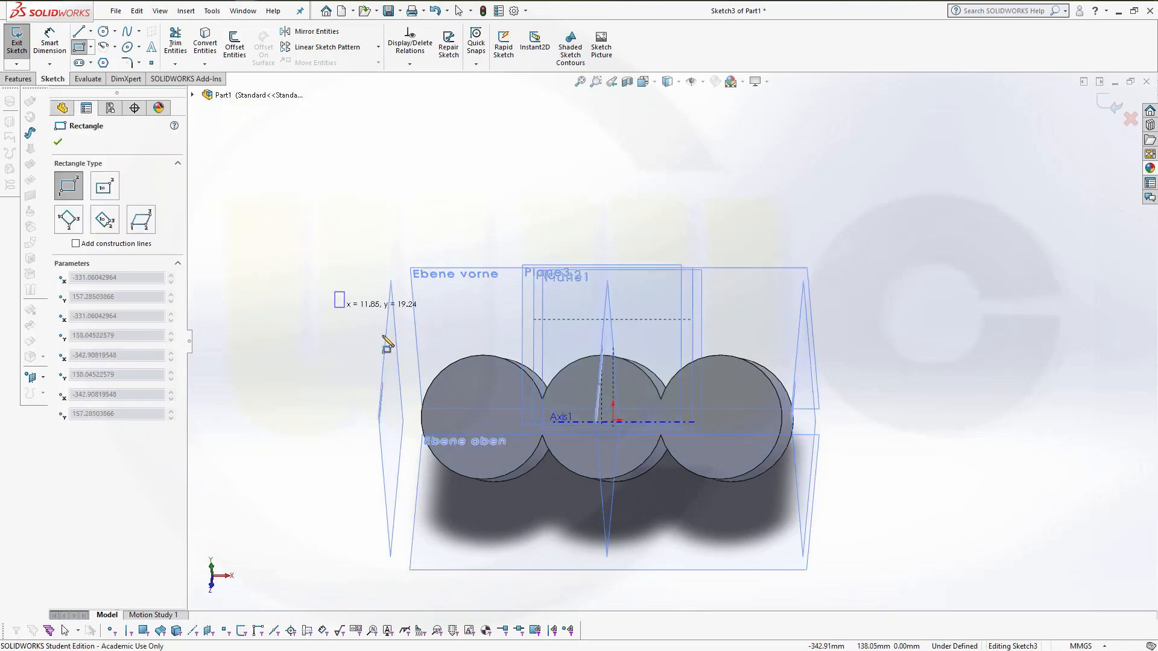
pyautogui.click(861, 470)
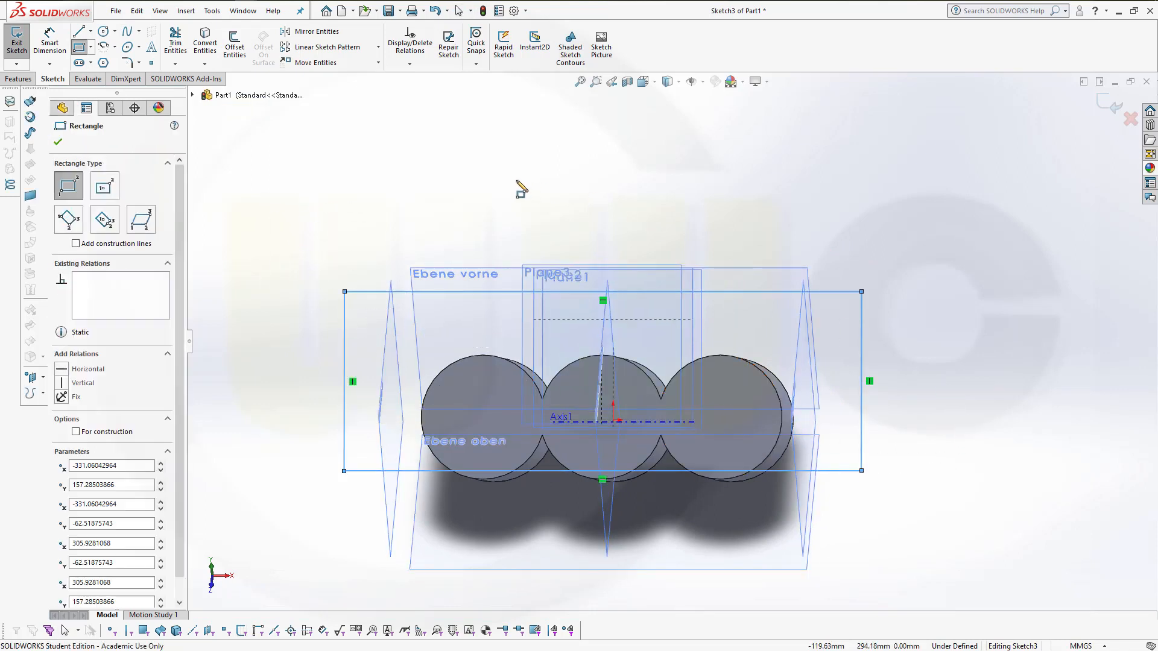
pyautogui.press('Escape')
# Make the rectangle's left edge collinear with Plane5 and its right edge collinear with Plane4.
pyautogui.click(387, 366)
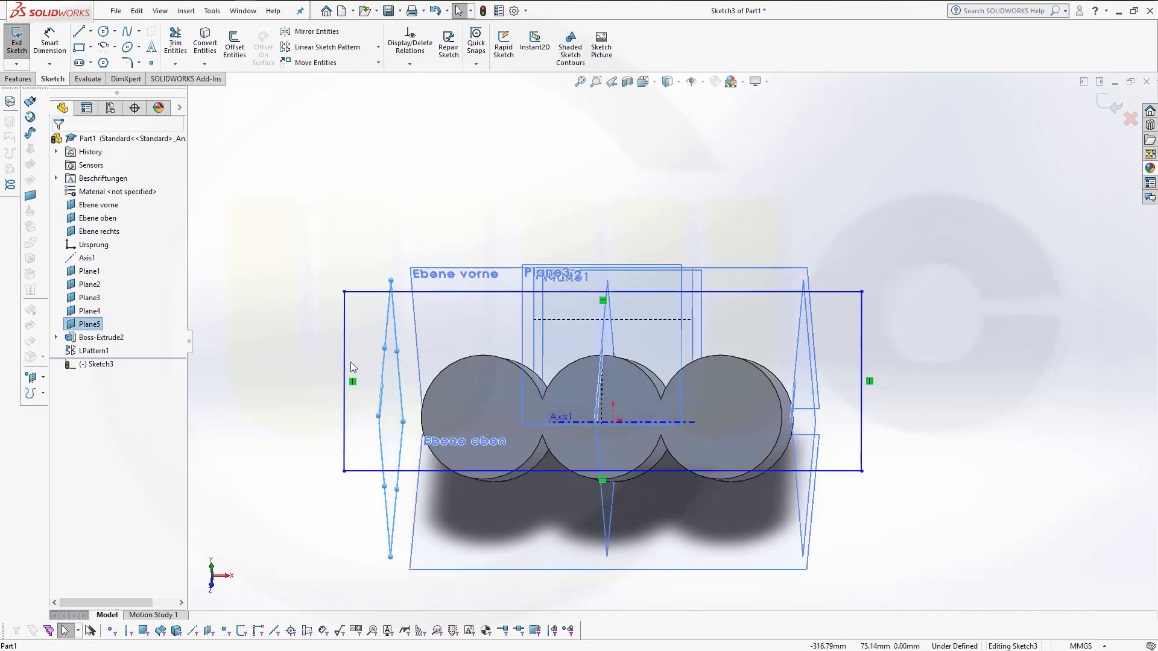
pyautogui.keyDown('ctrl'); pyautogui.click(344, 371); pyautogui.keyUp('ctrl')
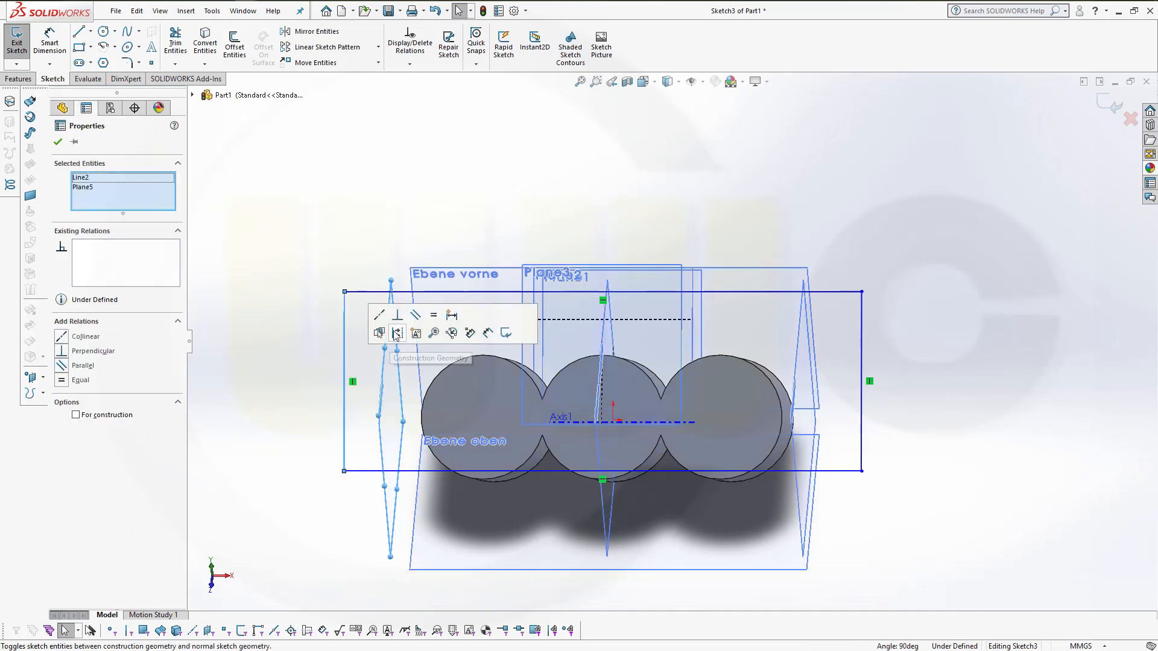
pyautogui.click(380, 315)
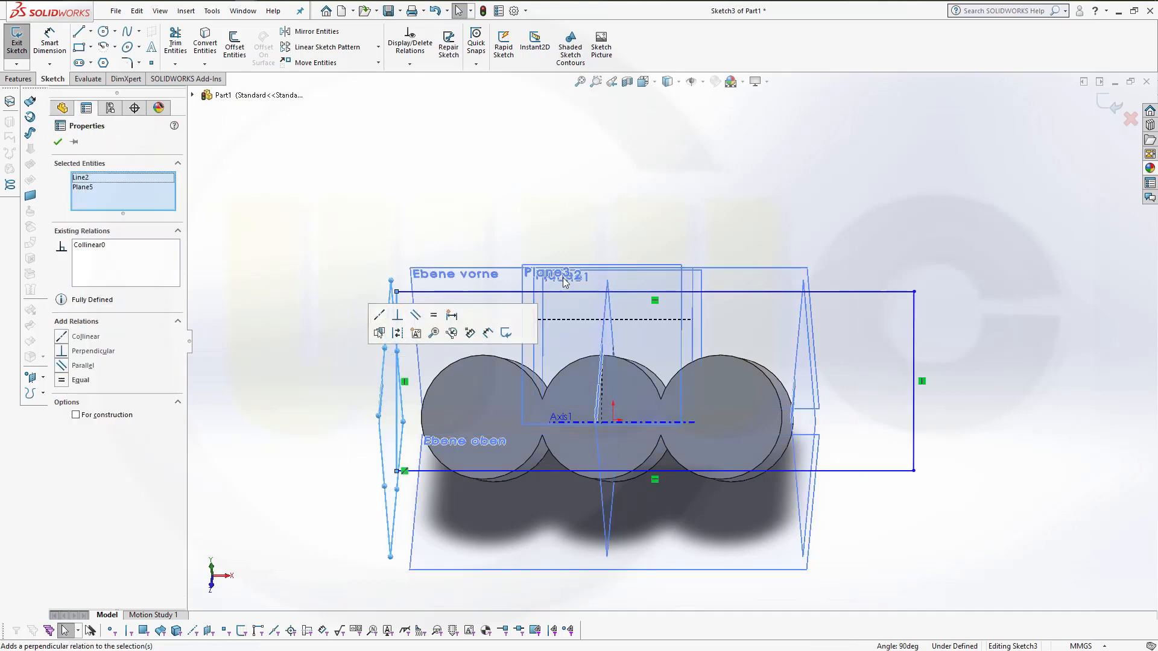
pyautogui.click(810, 369)
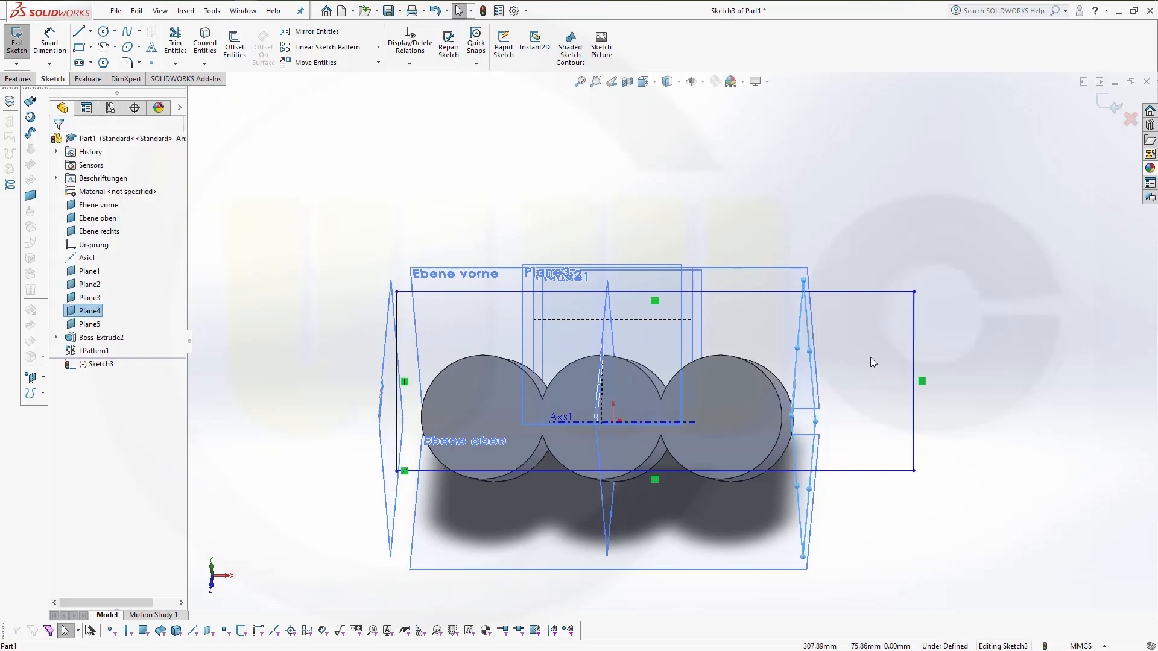
pyautogui.keyDown('ctrl'); pyautogui.click(915, 344); pyautogui.keyUp('ctrl')
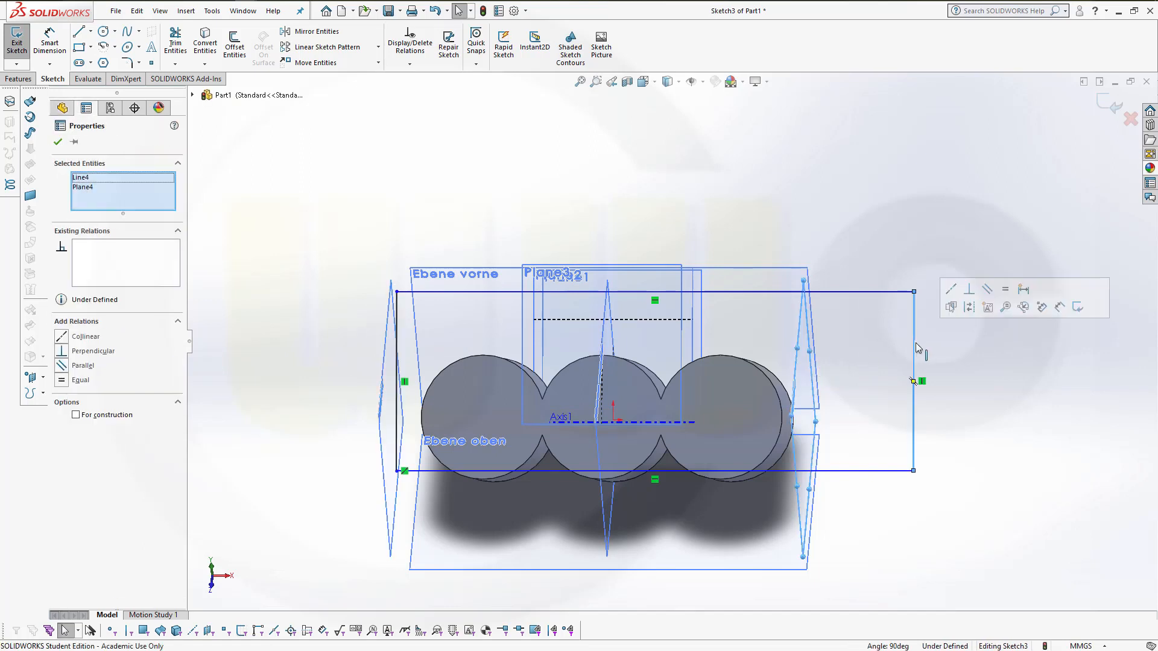
pyautogui.click(951, 294)
# Dimension the distance between the rectangle's top and bottom edges and set it to 165.1 mm.
pyautogui.scroll(1, 680, 223)
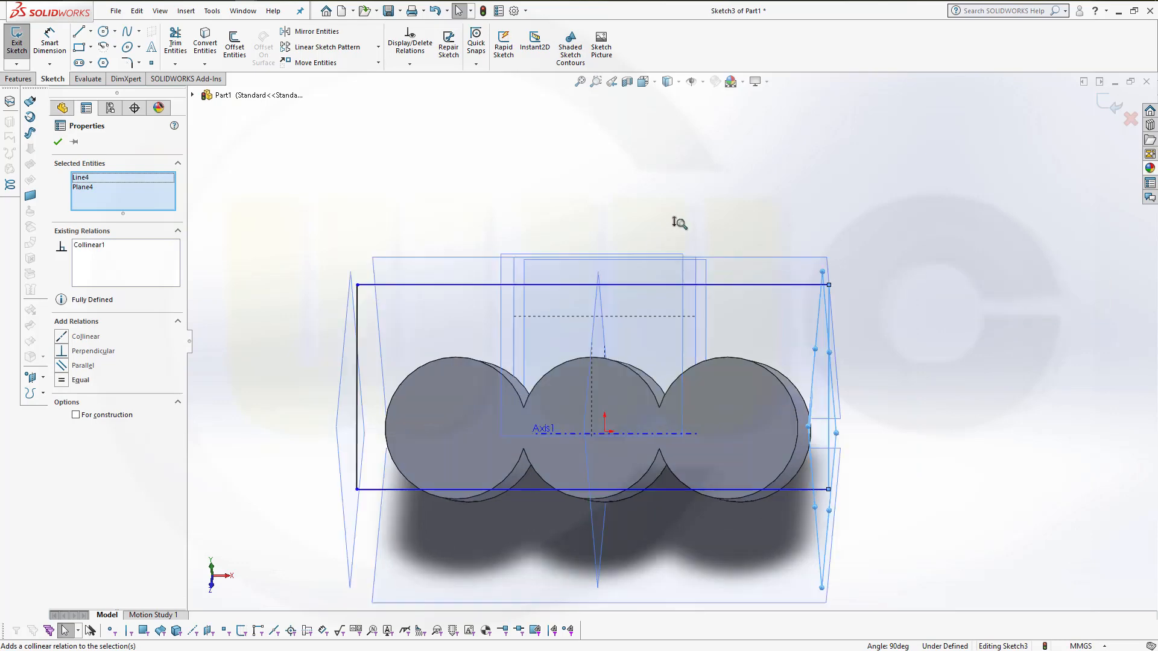
pyautogui.scroll(-1, 680, 223)
pyautogui.moveTo(562, 234)
pyautogui.mouseDown(button='middle')
pyautogui.moveTo(608, 220)
pyautogui.moveTo(582, 249)
pyautogui.moveTo(553, 253)
pyautogui.mouseUp(button='middle')
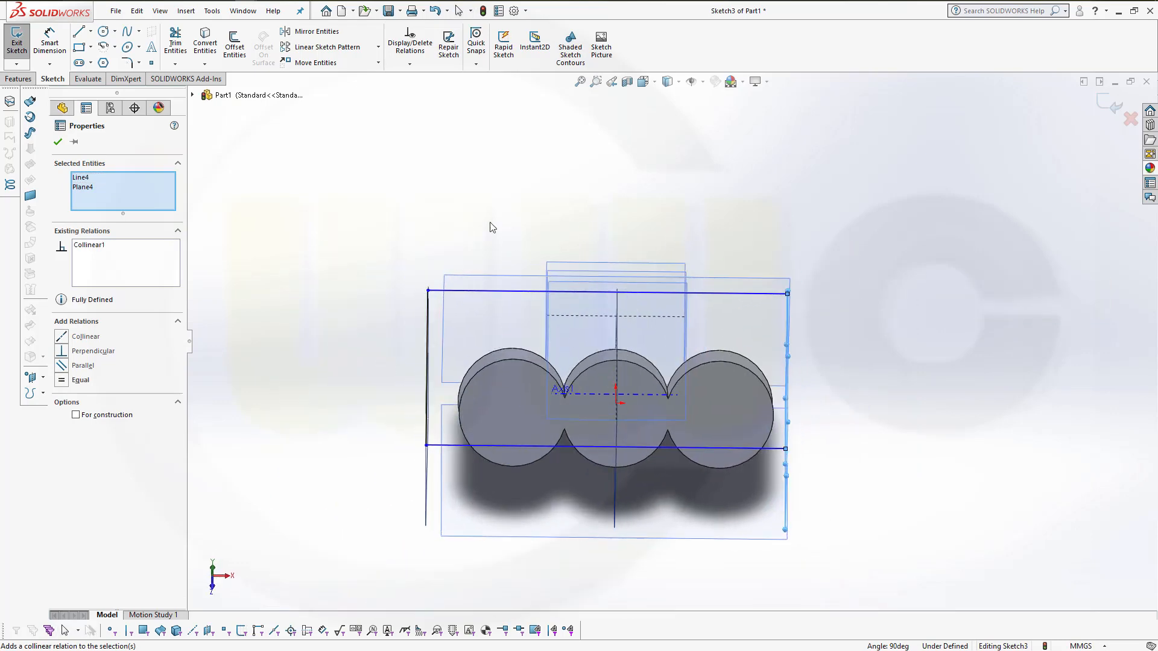
pyautogui.click(45, 48)
pyautogui.moveTo(418, 290); pyautogui.dragTo(482, 305, button='middle')
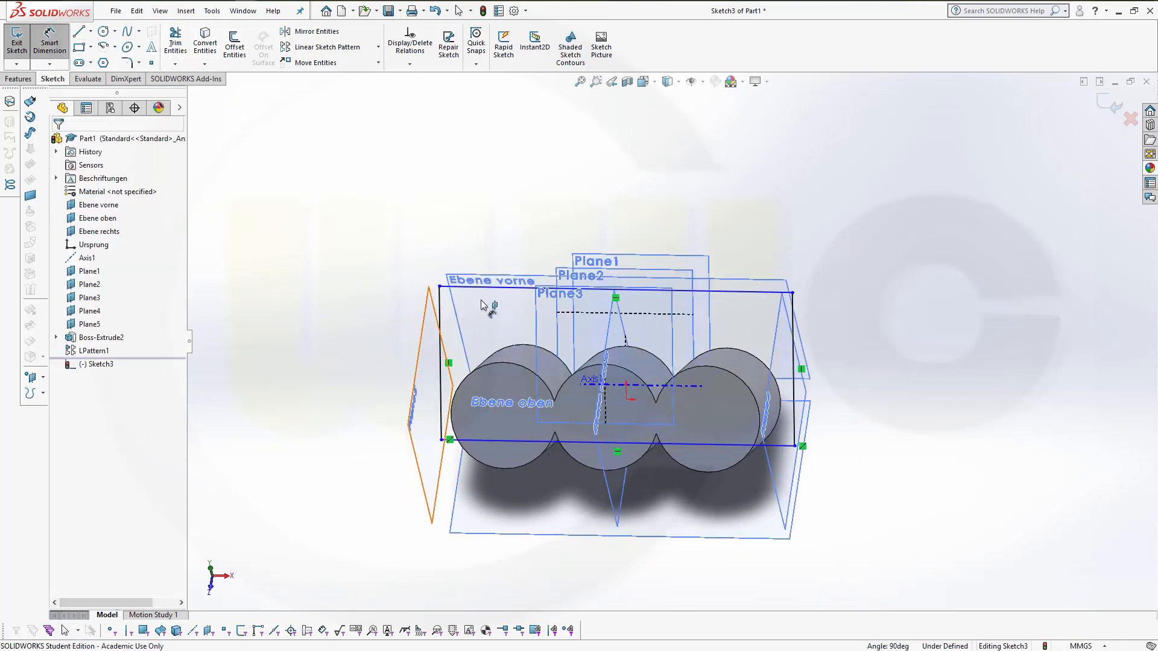
pyautogui.click(486, 288)
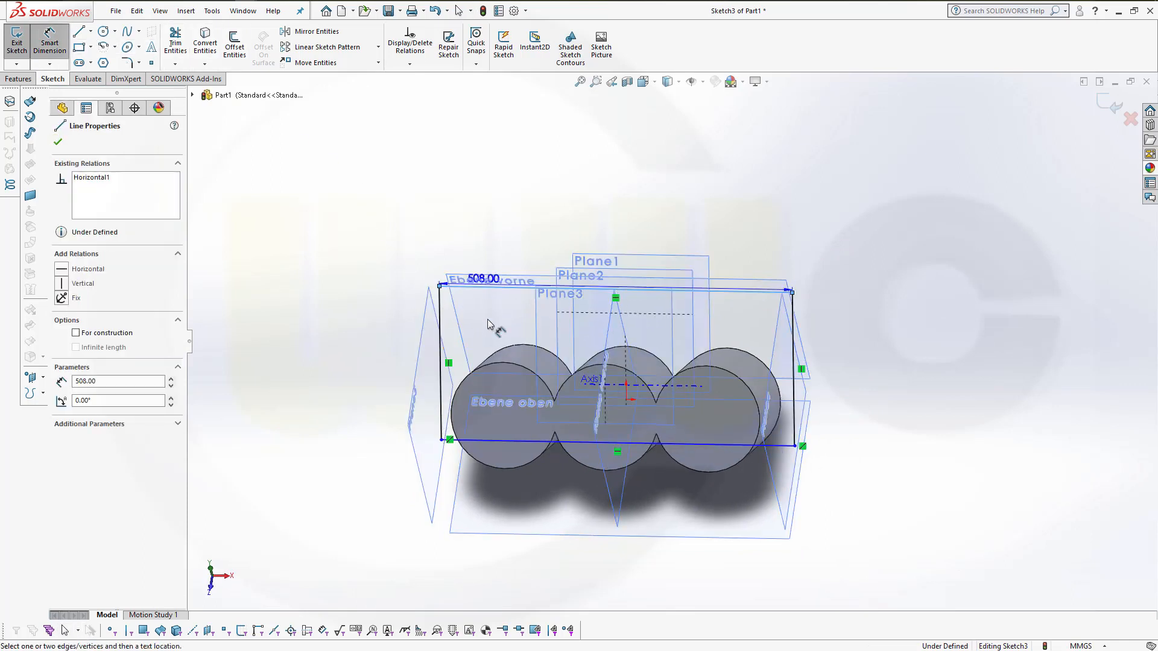
pyautogui.click(480, 442)
pyautogui.click(347, 386)
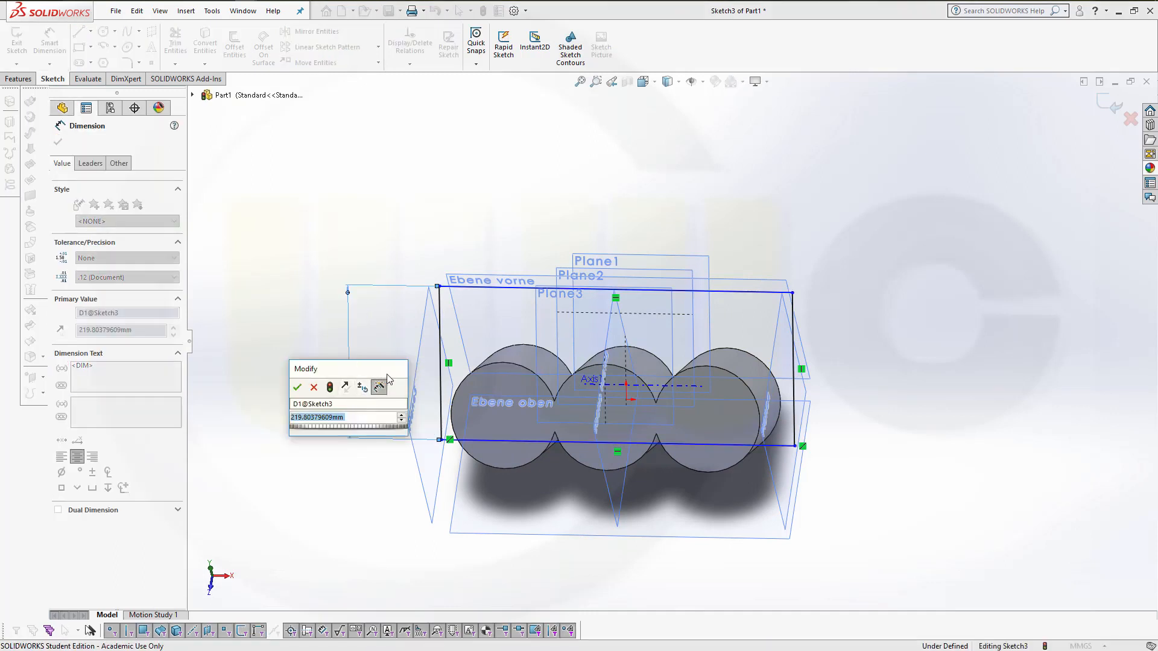
pyautogui.write('165.')
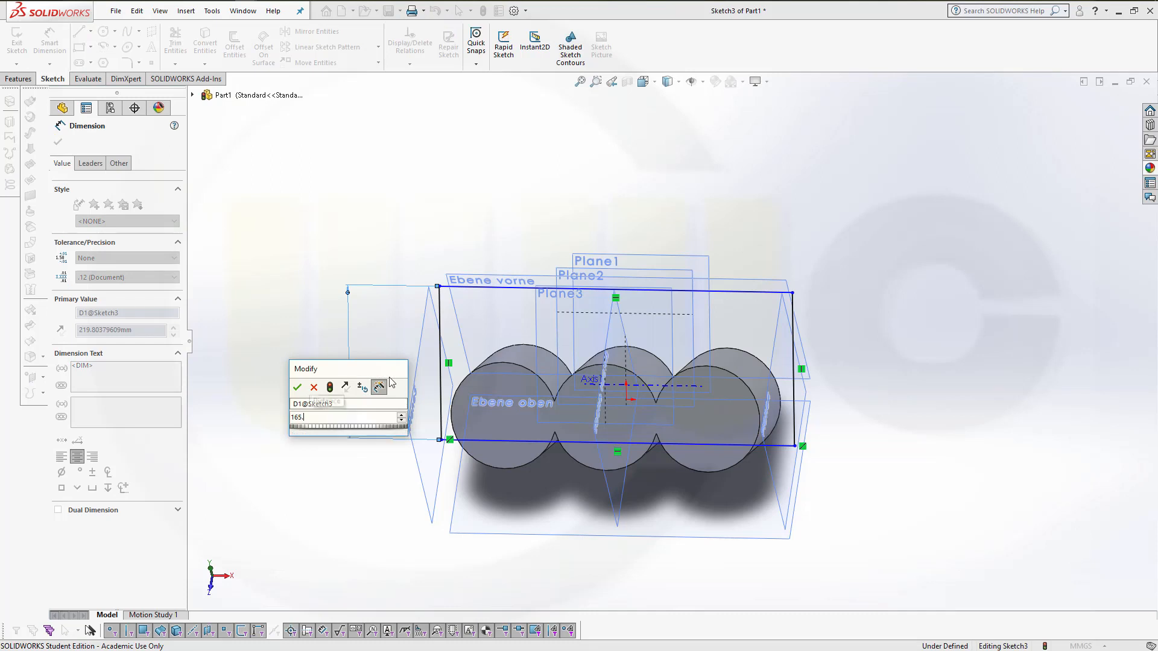
pyautogui.write('1')
pyautogui.press('Return')
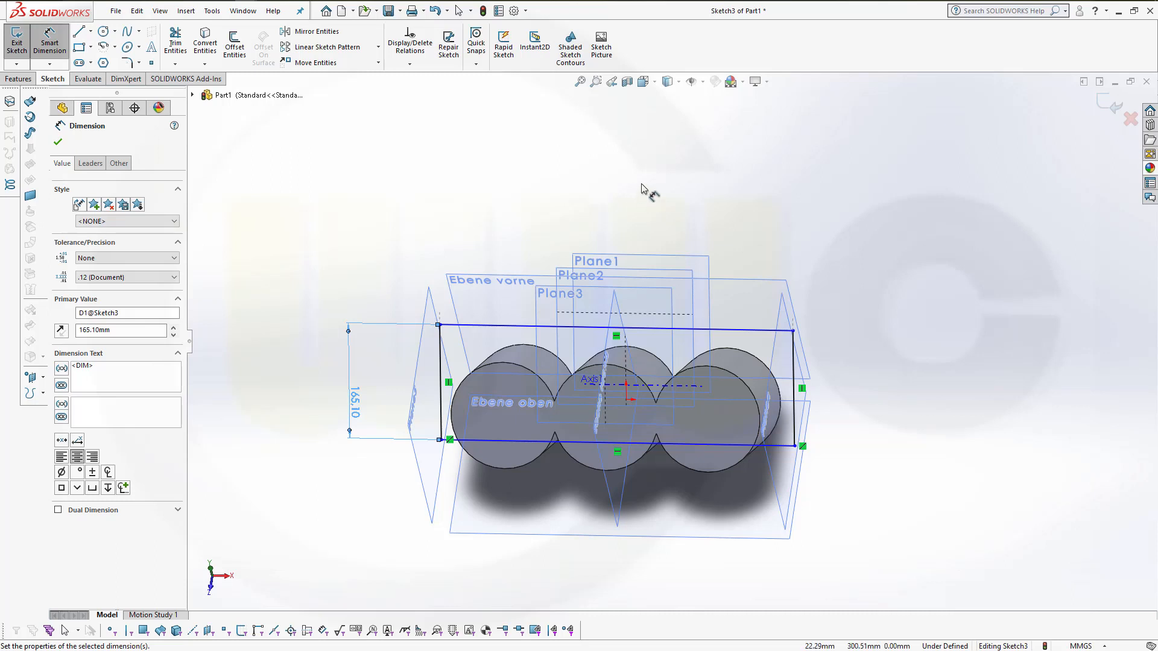
pyautogui.press('Escape')
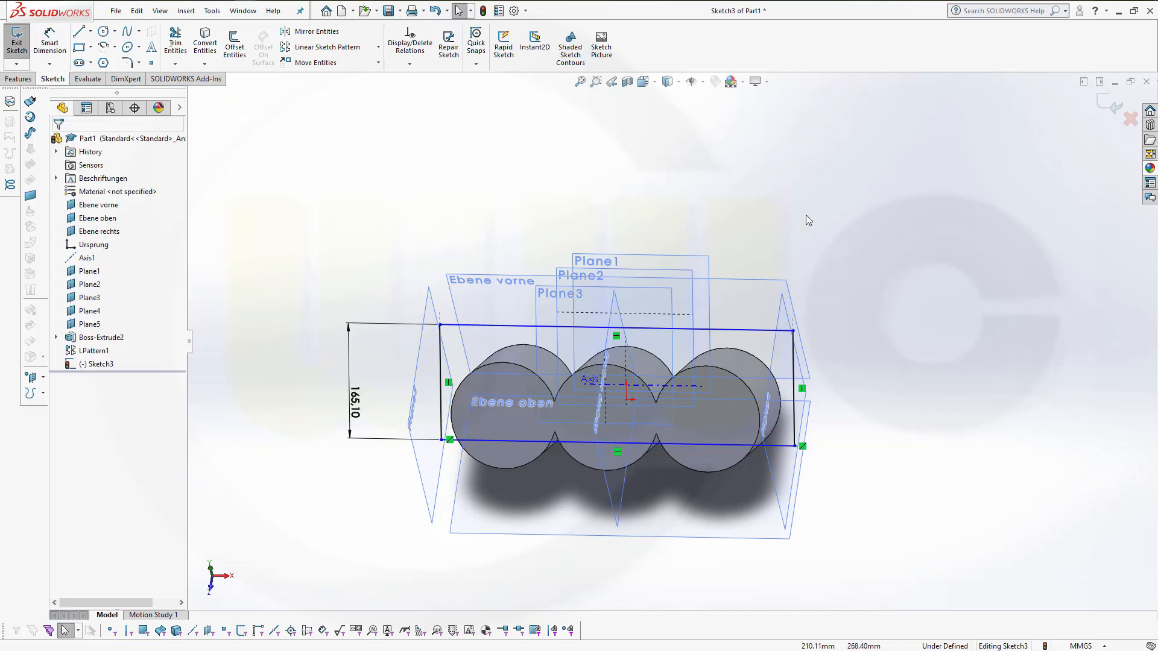
# Make the midpoint of the rectangle's right edge coincident with Axis1 and exit the sketch.
pyautogui.click(657, 390)
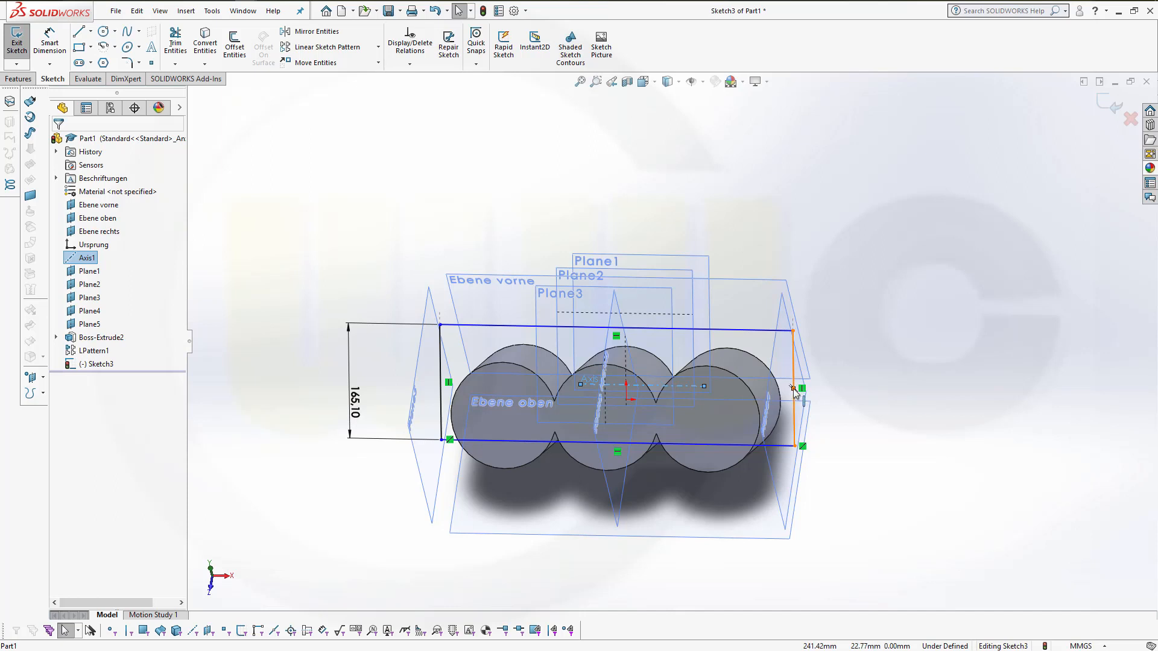
pyautogui.keyDown('ctrl'); pyautogui.click(793, 388); pyautogui.keyUp('ctrl')
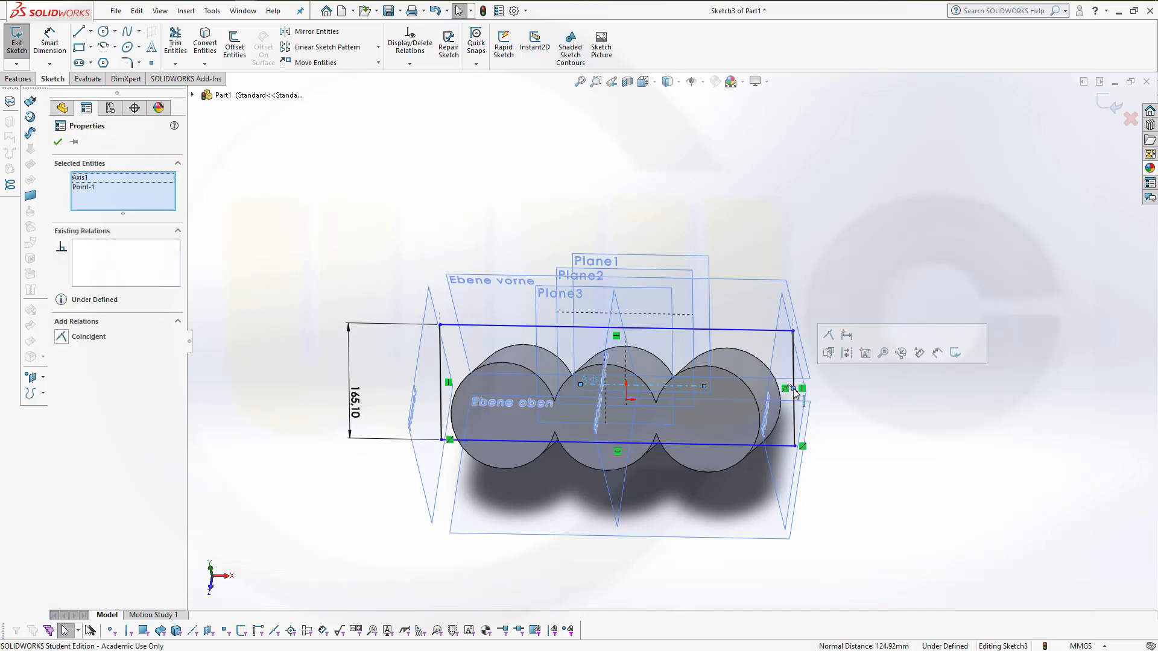
pyautogui.click(61, 337)
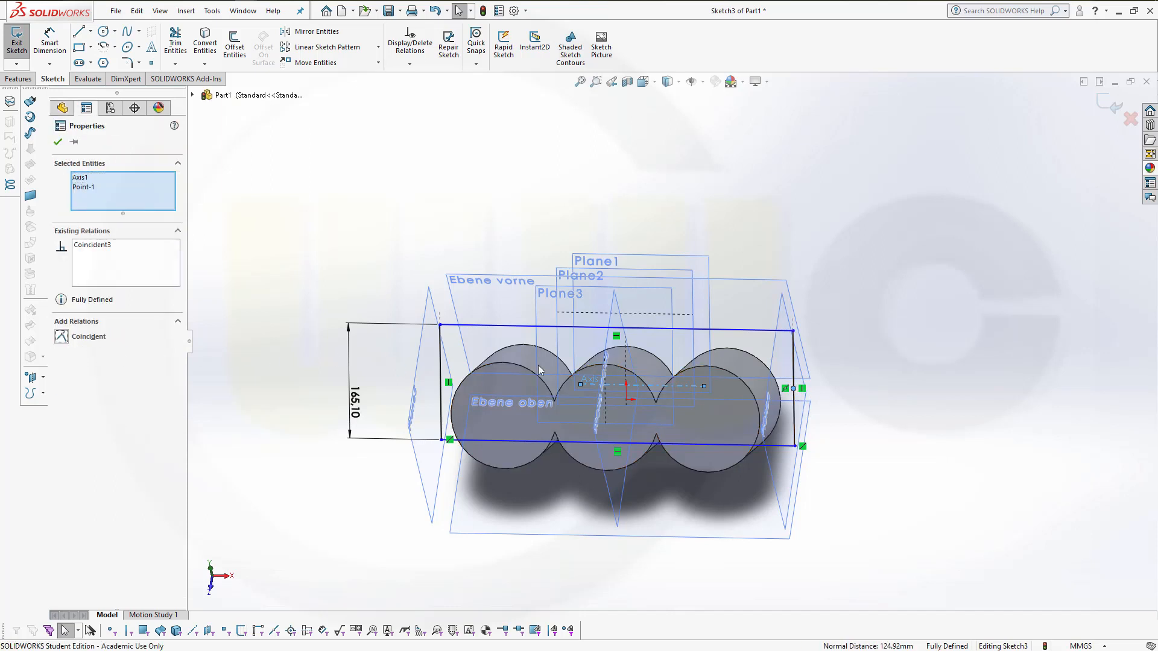
pyautogui.click(1109, 108)
# Start an Extruded Boss of the rectangle sketch as a One-Direction thin feature with the Up To Surface end condition, ending at Plane3.
pyautogui.moveTo(902, 231); pyautogui.dragTo(907, 261, button='middle')
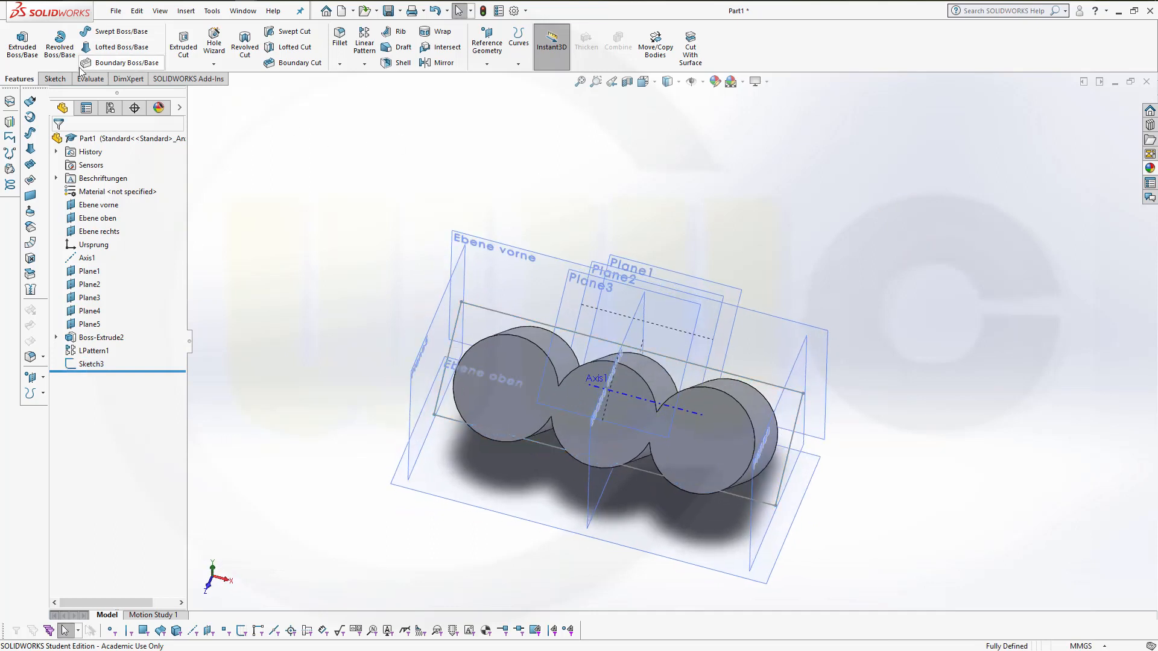
pyautogui.click(20, 51)
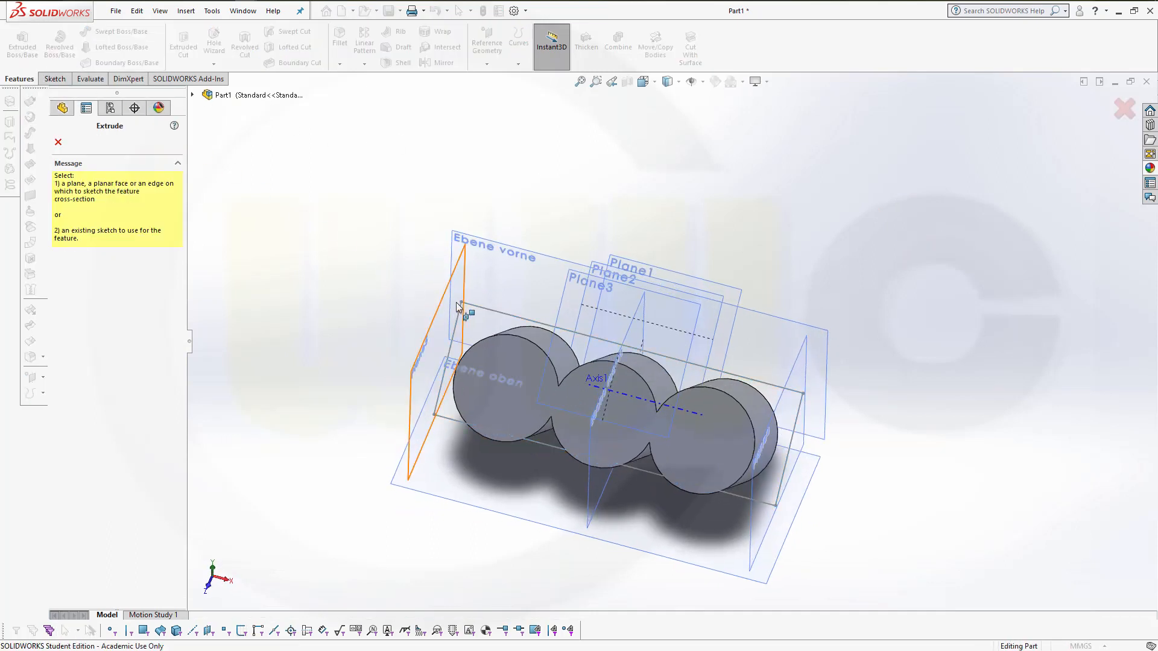
pyautogui.click(192, 95)
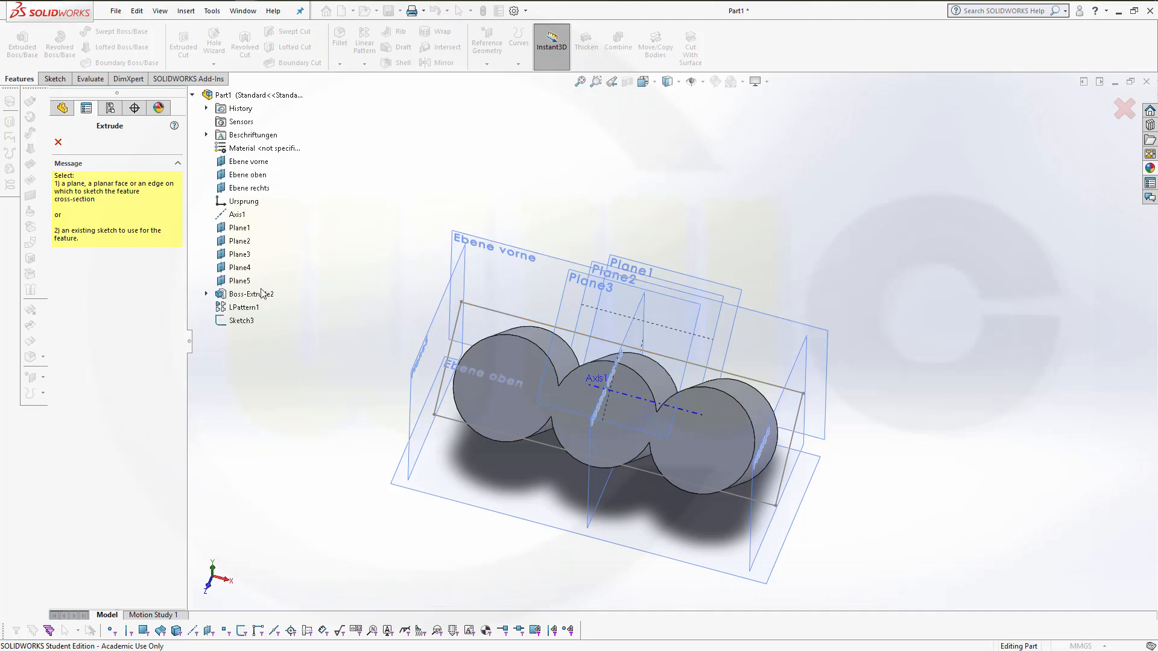
pyautogui.click(240, 323)
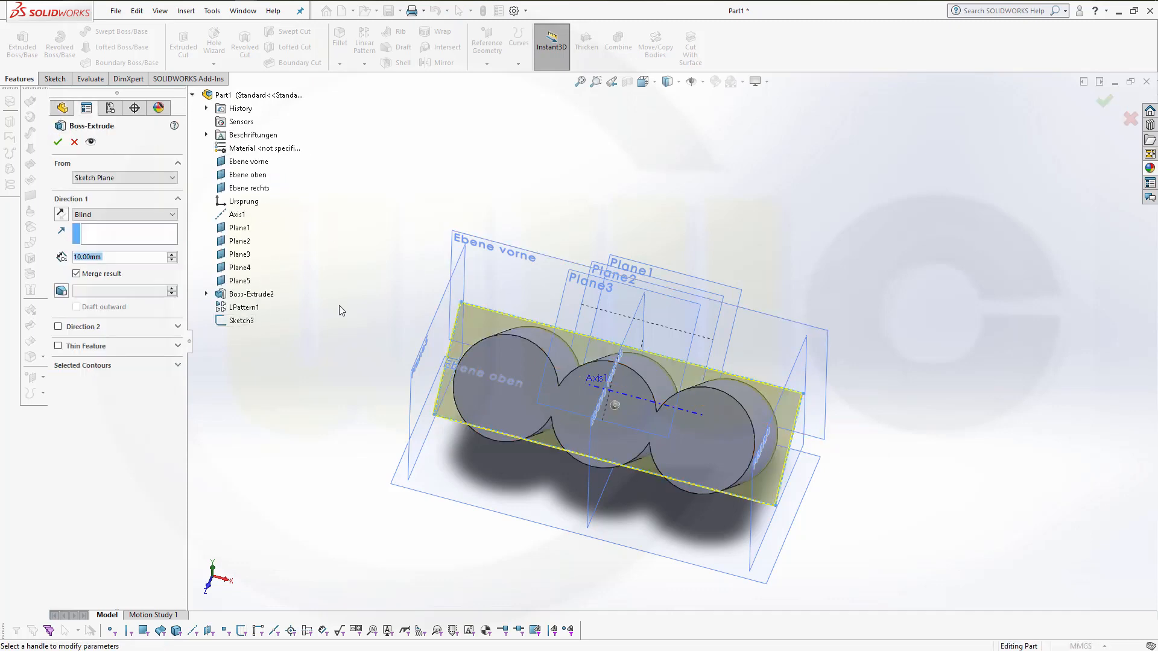
pyautogui.click(58, 346)
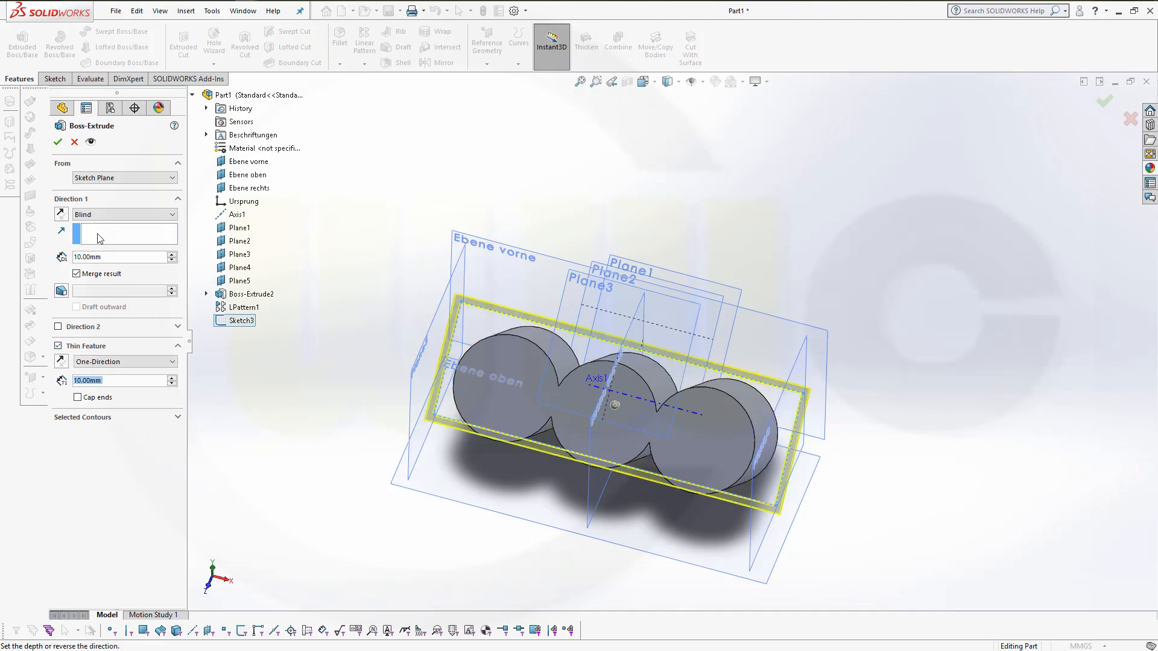
pyautogui.click(172, 215)
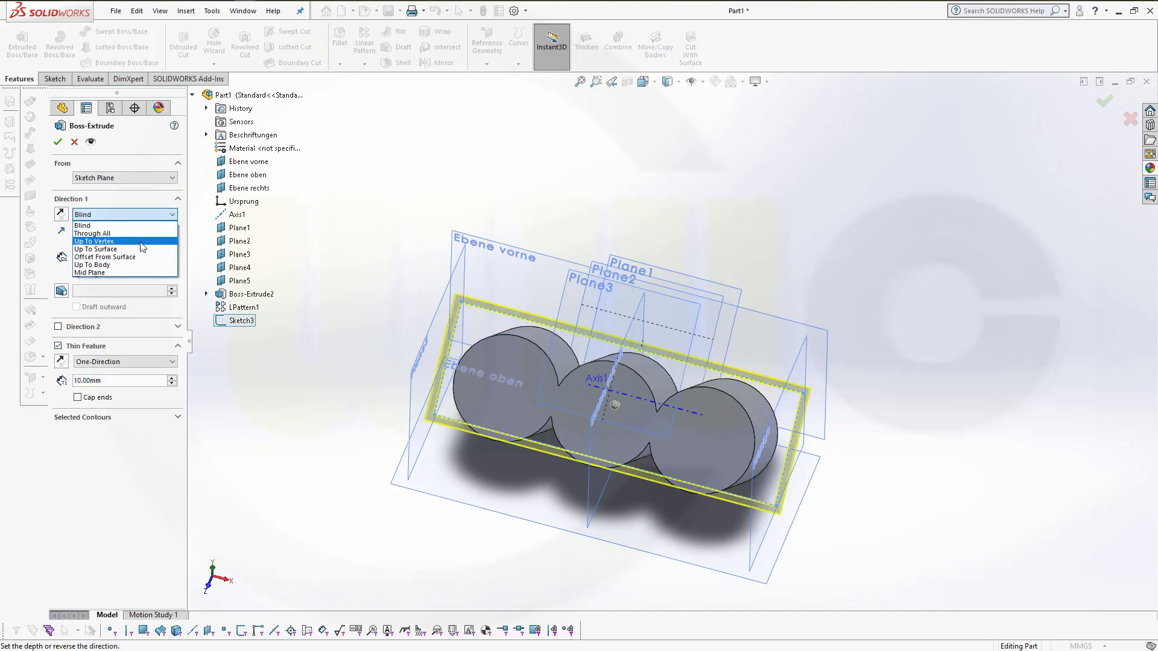
pyautogui.click(144, 249)
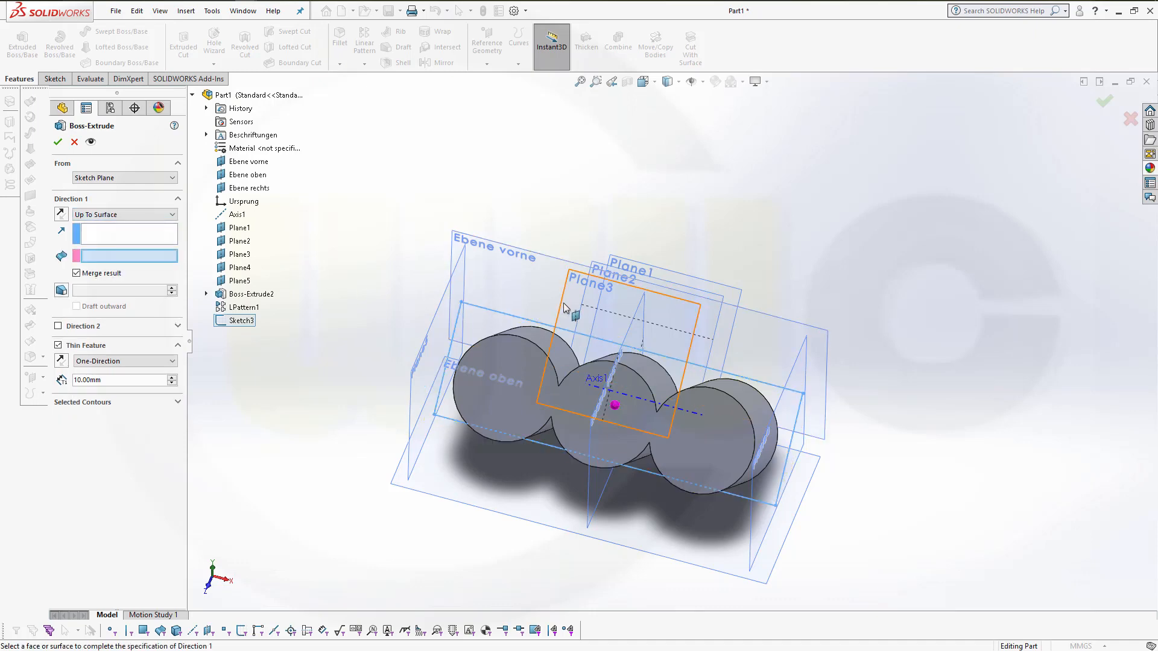
pyautogui.click(572, 301)
pyautogui.moveTo(663, 216)
pyautogui.mouseDown(button='middle')
pyautogui.moveTo(619, 194)
pyautogui.moveTo(661, 212)
pyautogui.mouseUp(button='middle')
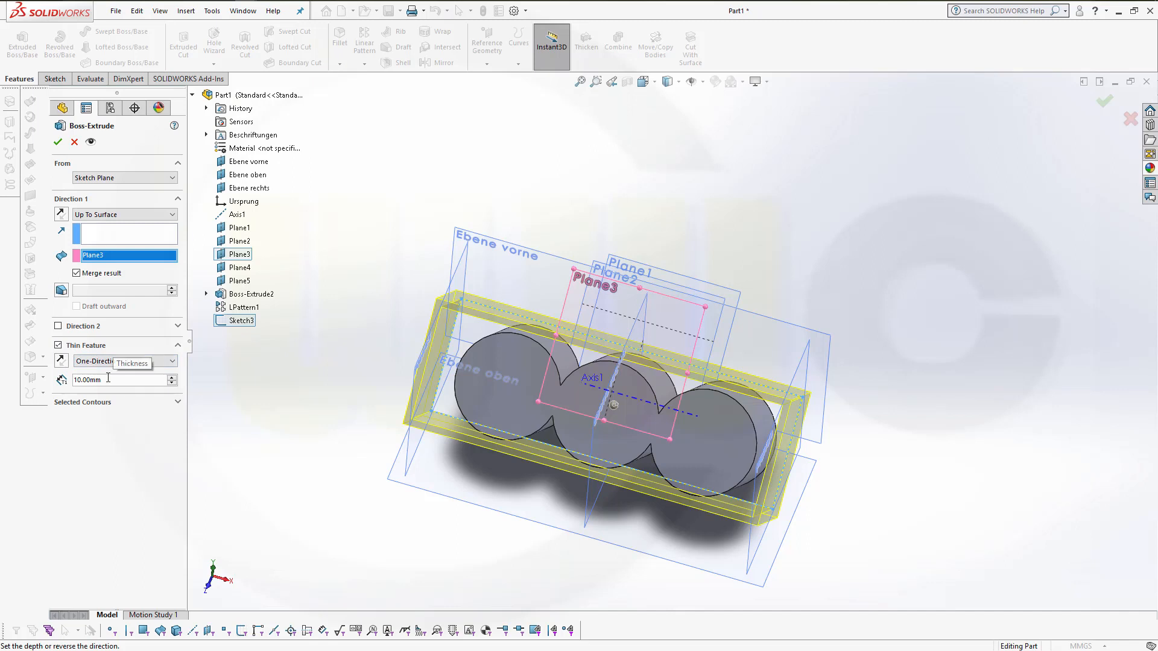
# Try wall thicknesses of -12,7 and 12,7 for the thin feature.
pyautogui.moveTo(316, 339); pyautogui.dragTo(336, 345, button='middle')
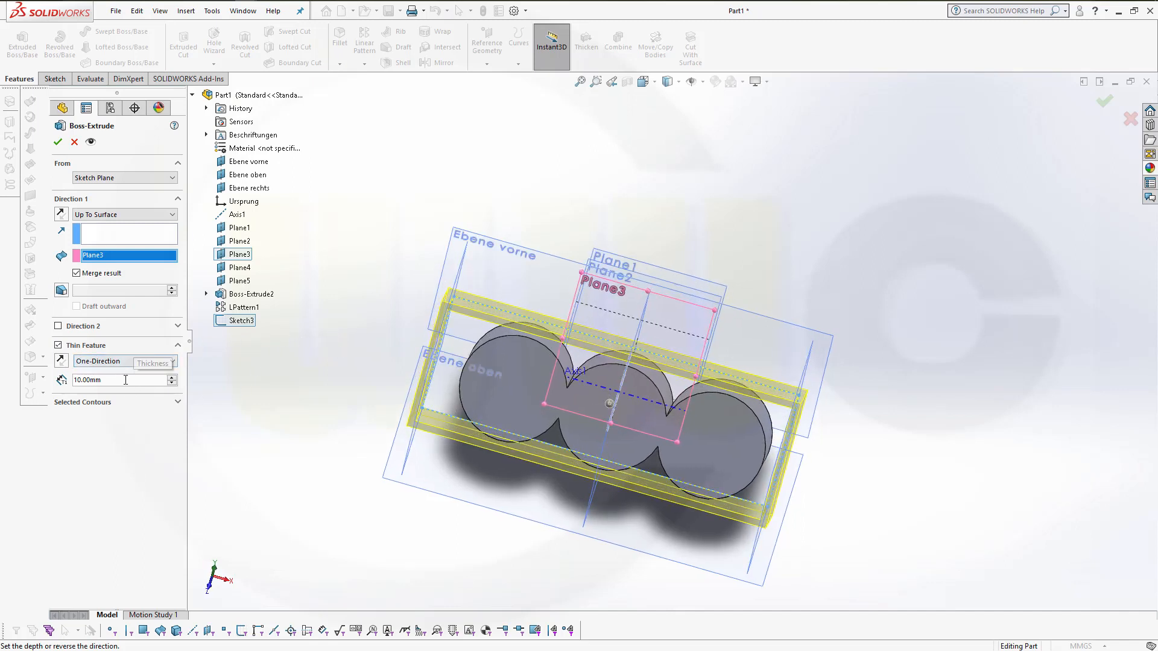
pyautogui.moveTo(120, 382); pyautogui.dragTo(44, 378)
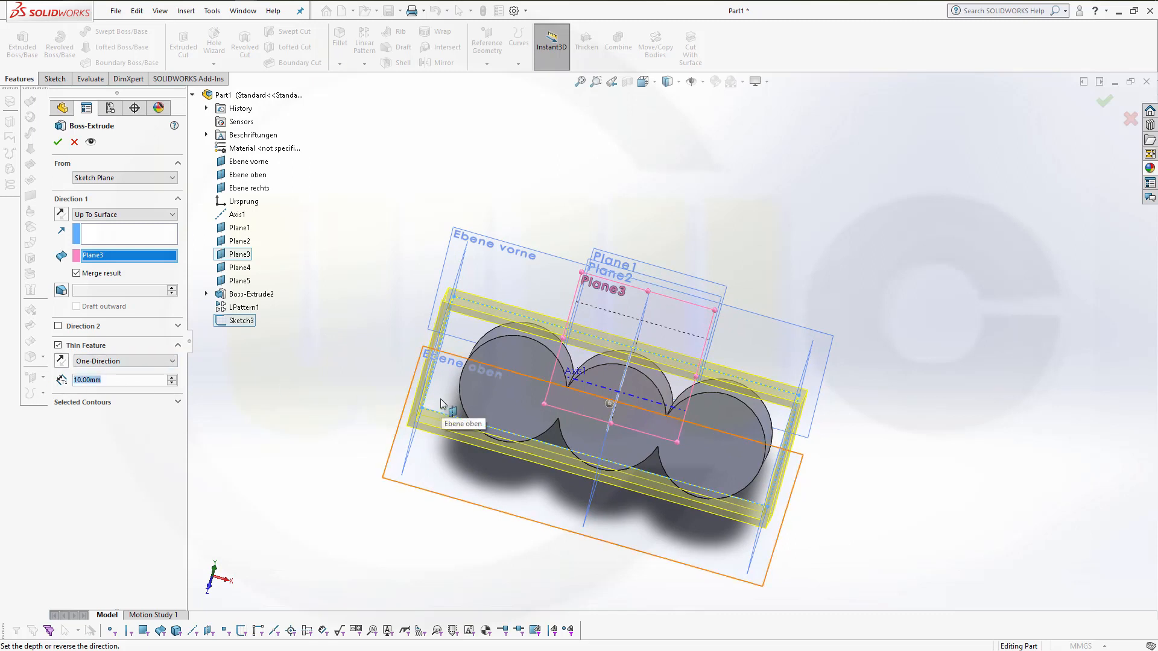
pyautogui.write('-12,7')
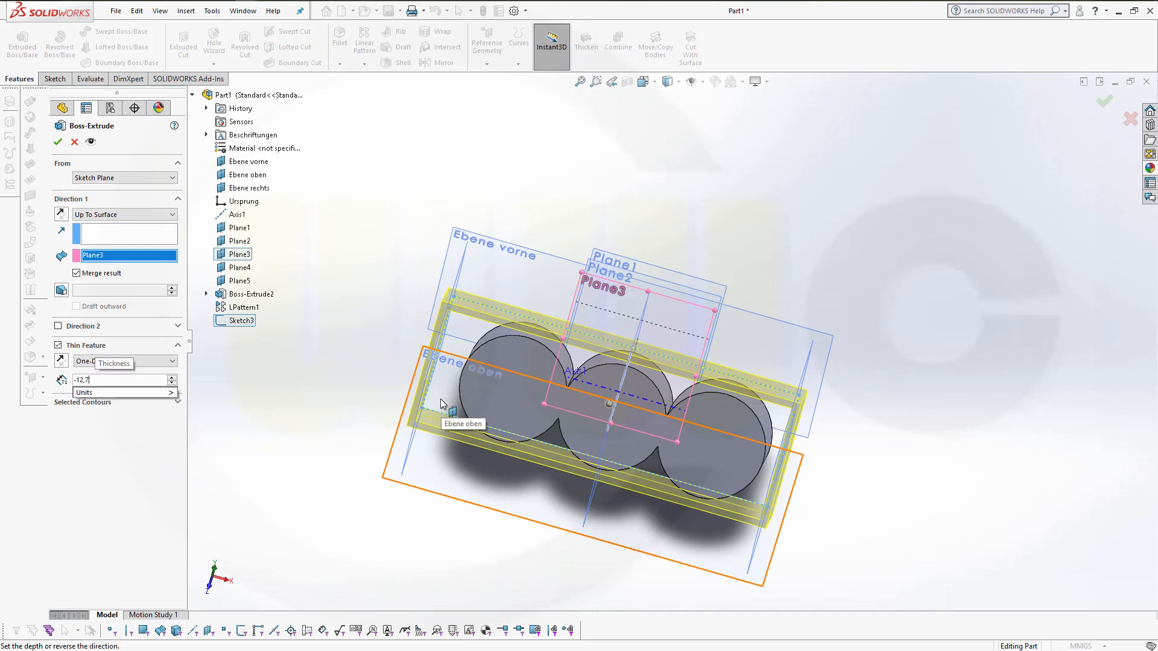
pyautogui.press('Return')
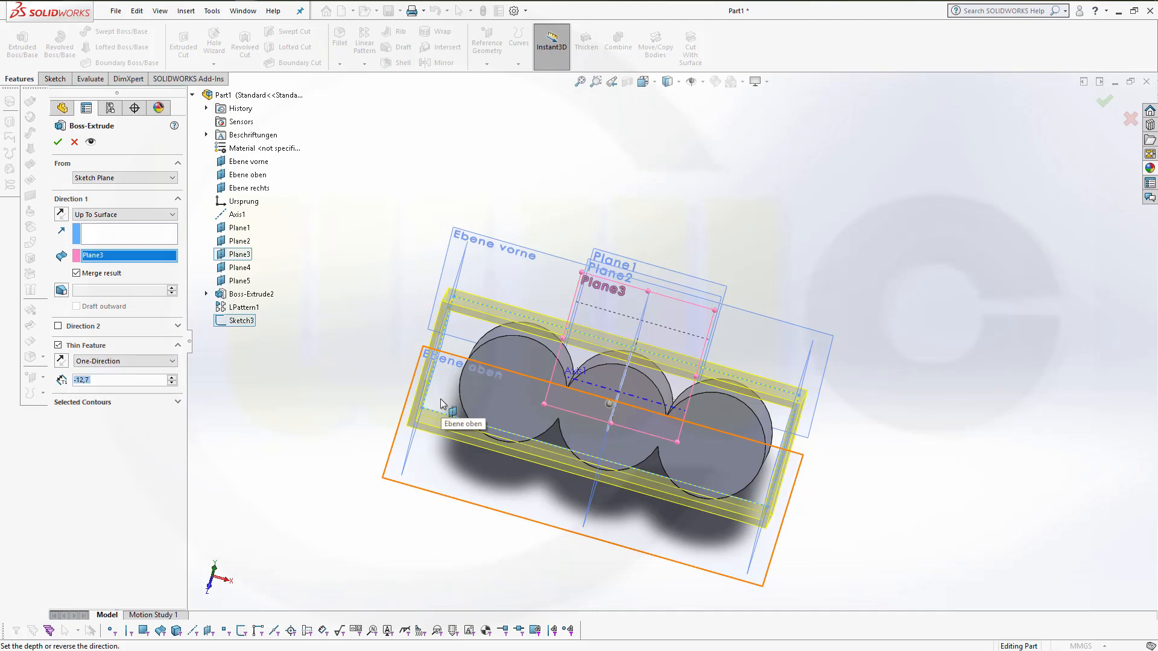
pyautogui.click(114, 380)
pyautogui.write('12')
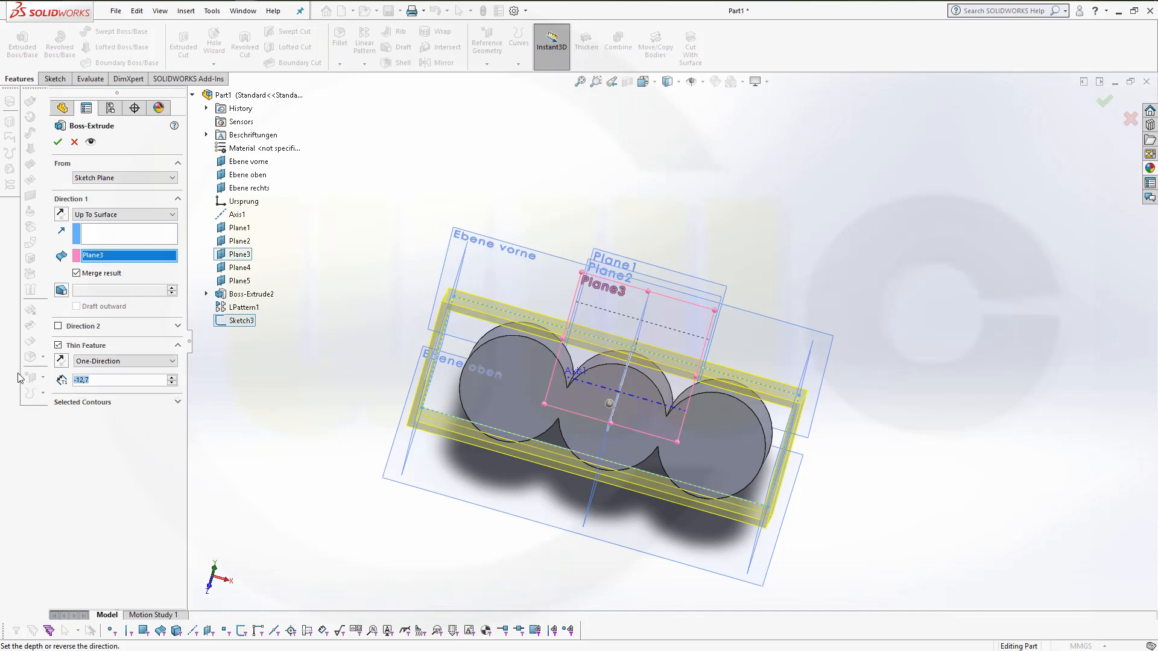
pyautogui.write(',7')
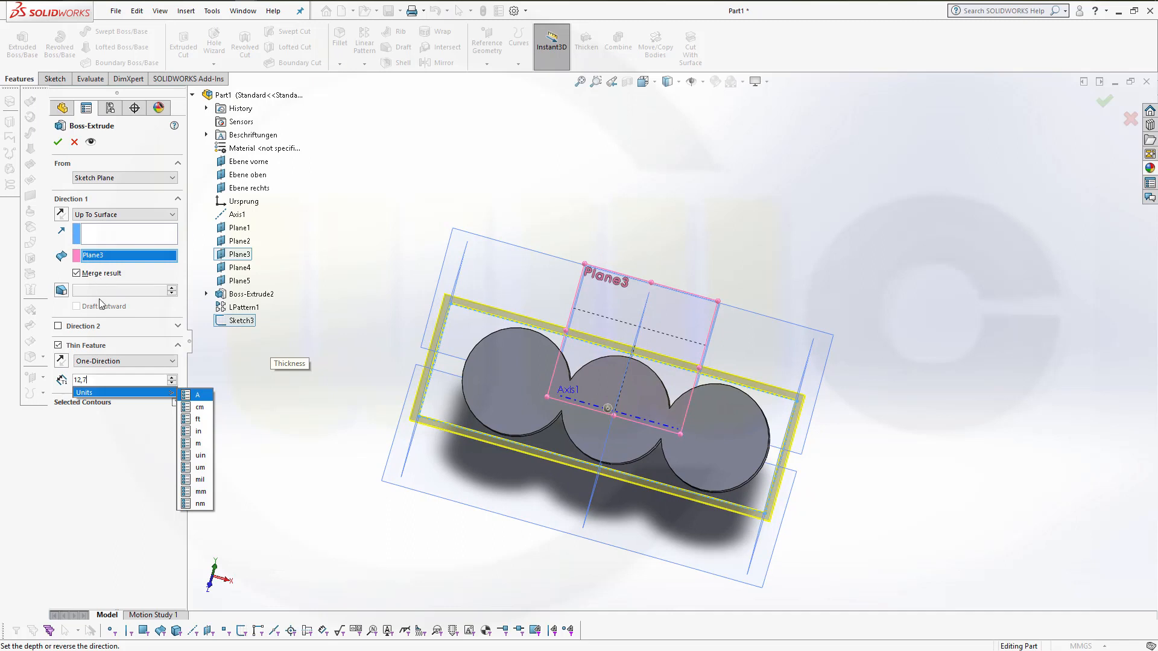
# Reverse the thin feature's direction so the wall lies inside the rectangle, and complete the extrusion.
pyautogui.click(63, 363)
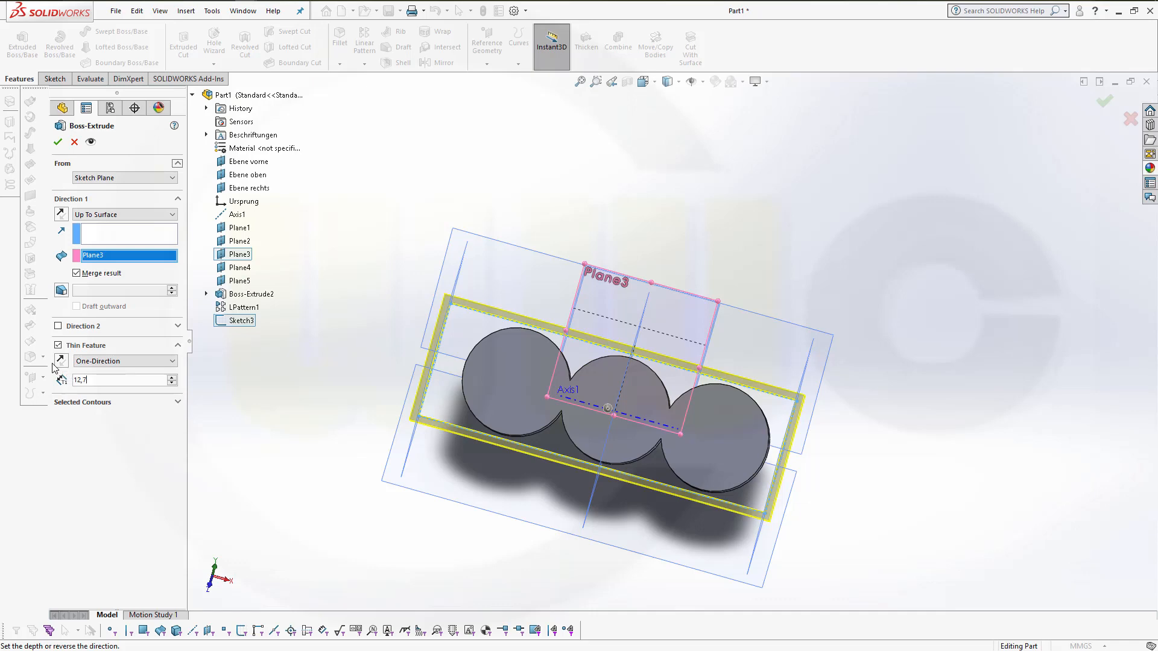
pyautogui.moveTo(252, 412)
pyautogui.mouseDown(button='middle')
pyautogui.moveTo(229, 437)
pyautogui.moveTo(274, 408)
pyautogui.moveTo(281, 418)
pyautogui.moveTo(265, 415)
pyautogui.mouseUp(button='middle')
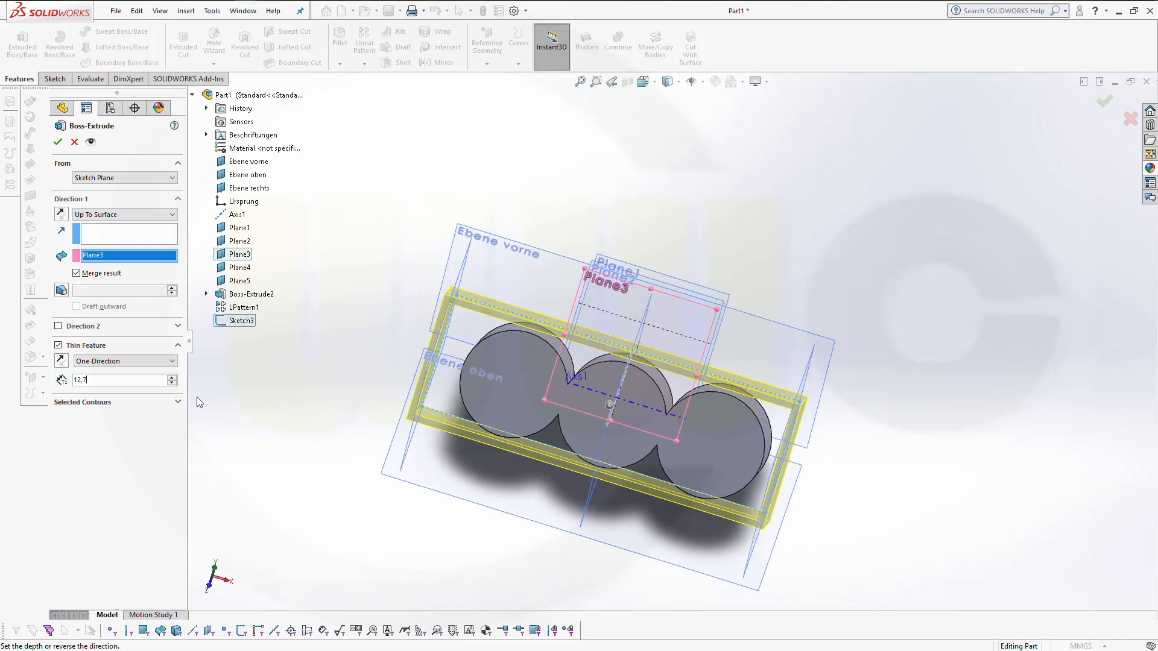
pyautogui.click(61, 361)
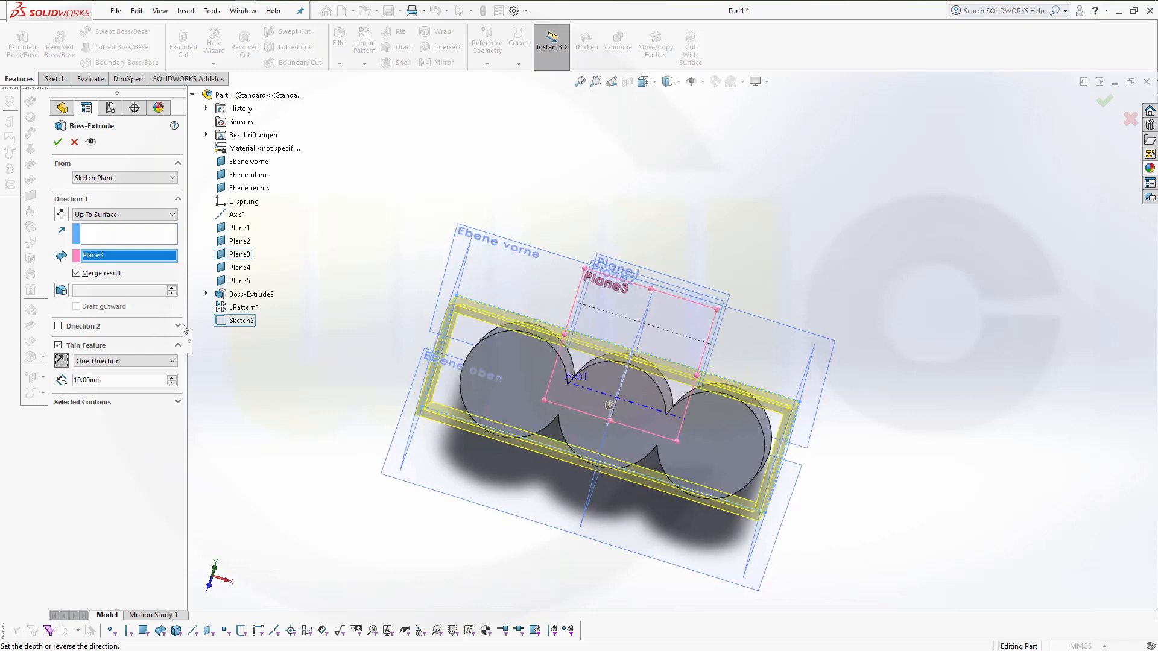
pyautogui.click(57, 142)
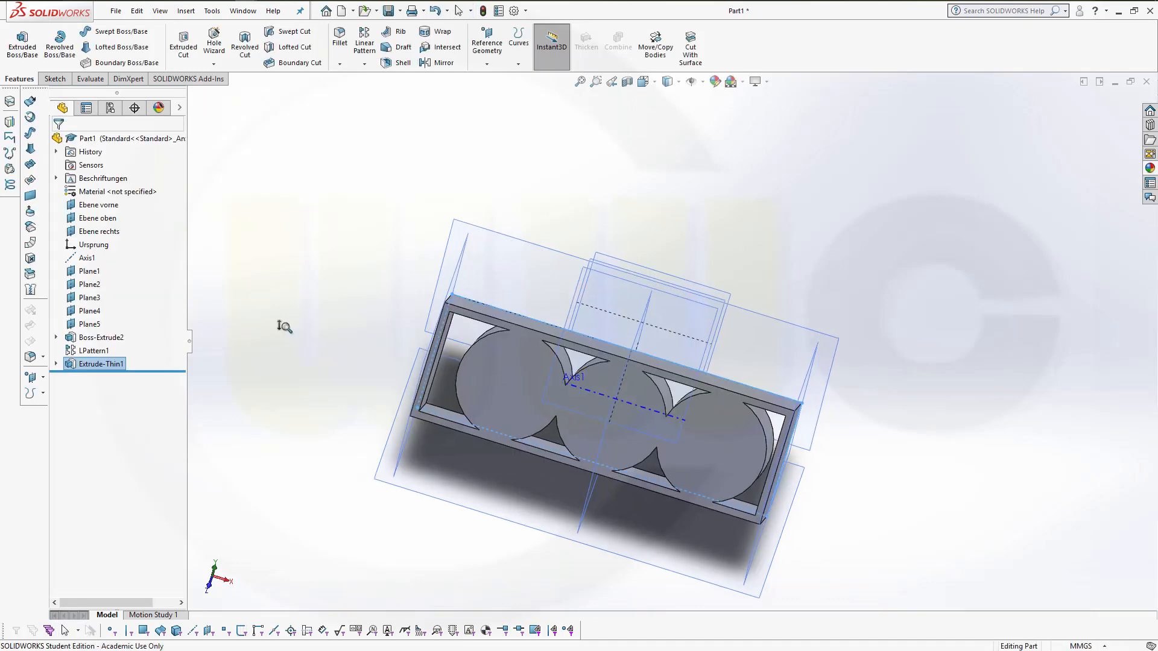
# Start a sketch on the inner face of the end wall at Plane5, convert the face's edges into sketch lines and exit the sketch.
pyautogui.moveTo(284, 326); pyautogui.dragTo(336, 405, button='middle')
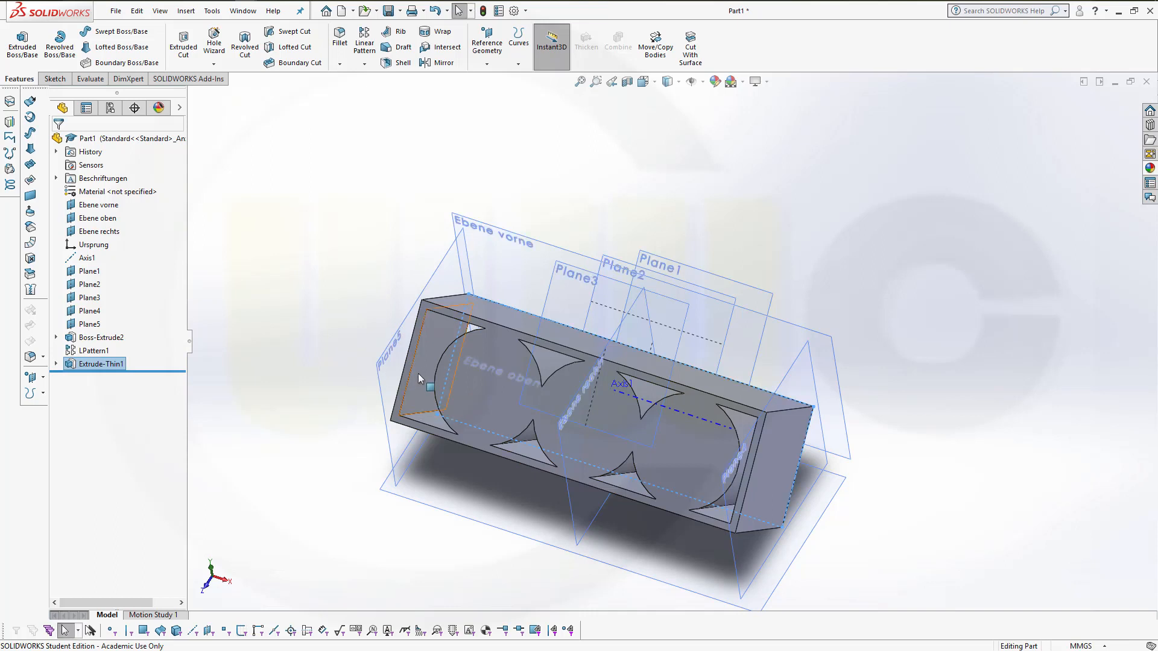
pyautogui.click(254, 235)
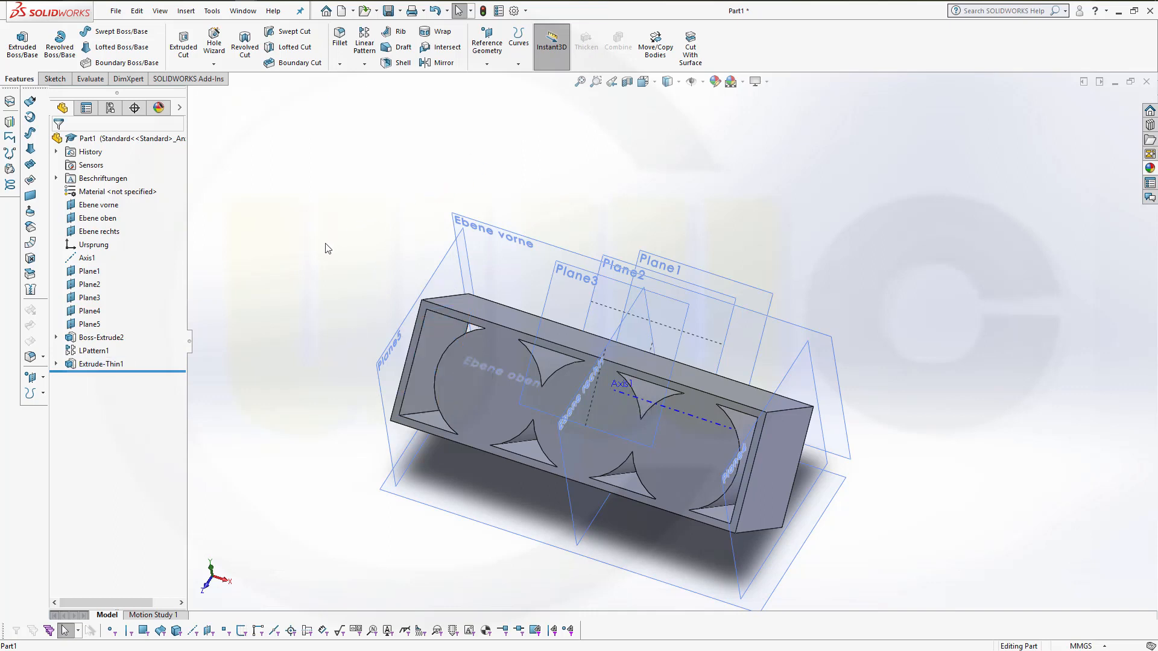
pyautogui.click(421, 357)
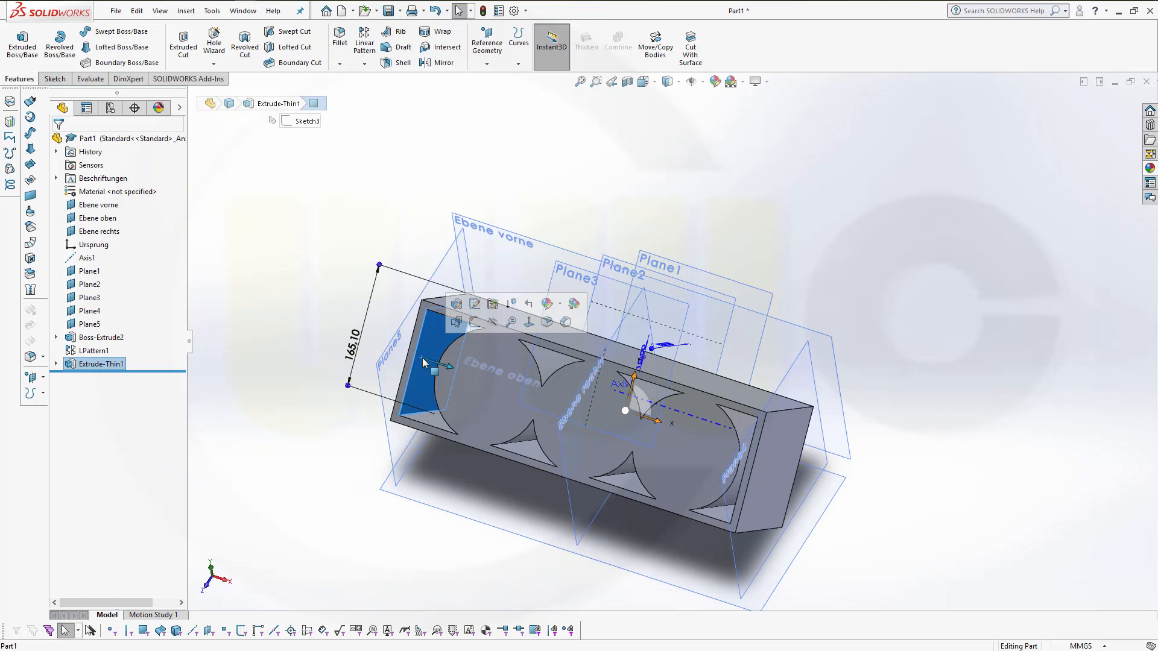
pyautogui.click(475, 322)
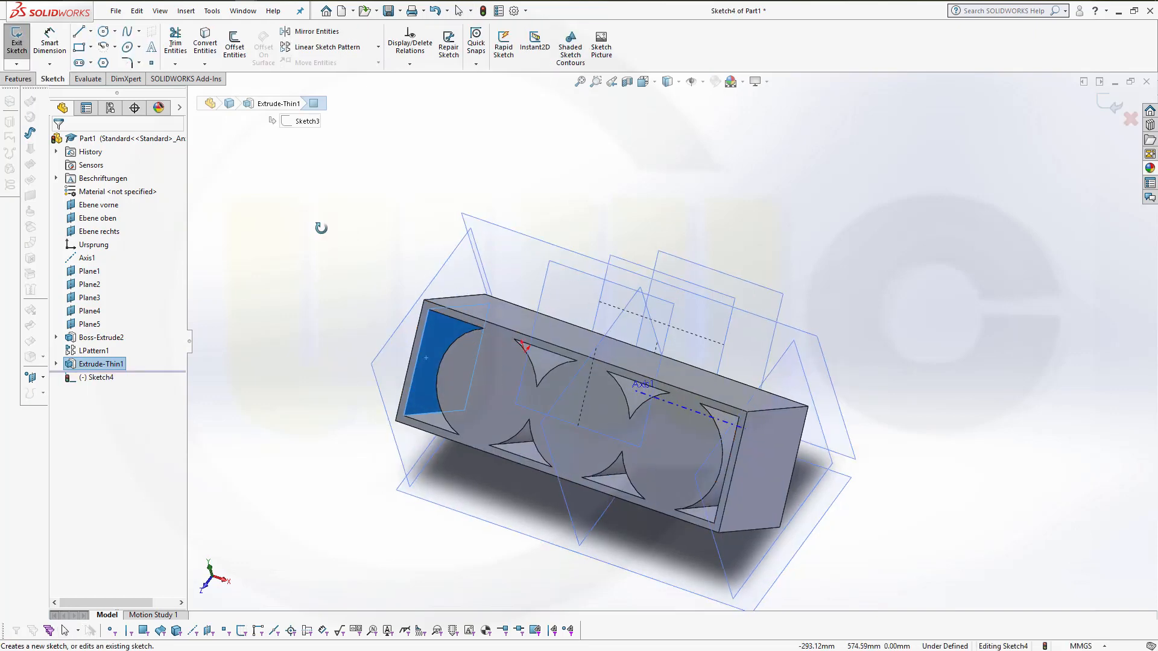
pyautogui.click(210, 39)
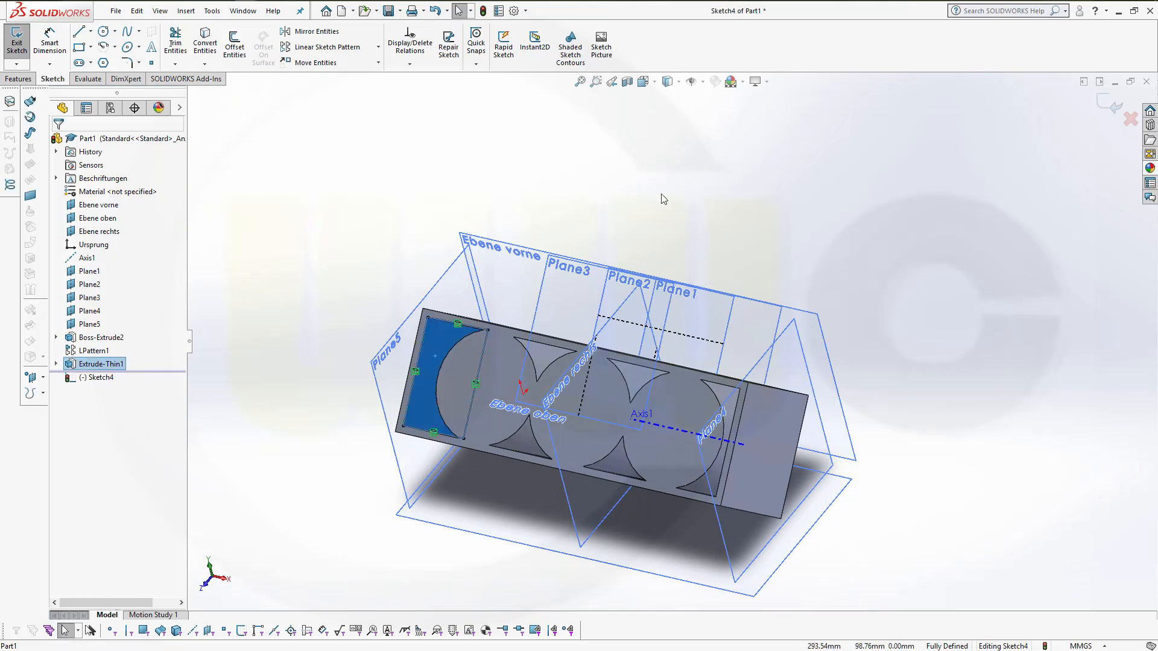
pyautogui.click(1114, 116)
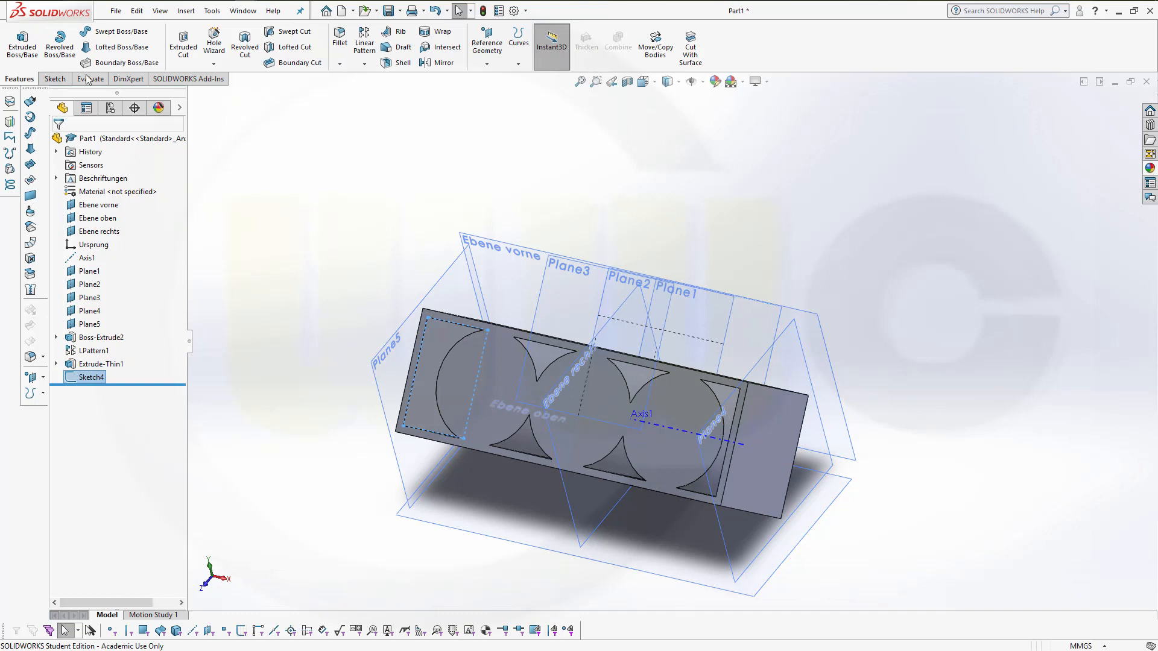
# Extrude the sketch on the end wall's inner face as a blind boss with a depth of 25.4 mm.
pyautogui.click(22, 45)
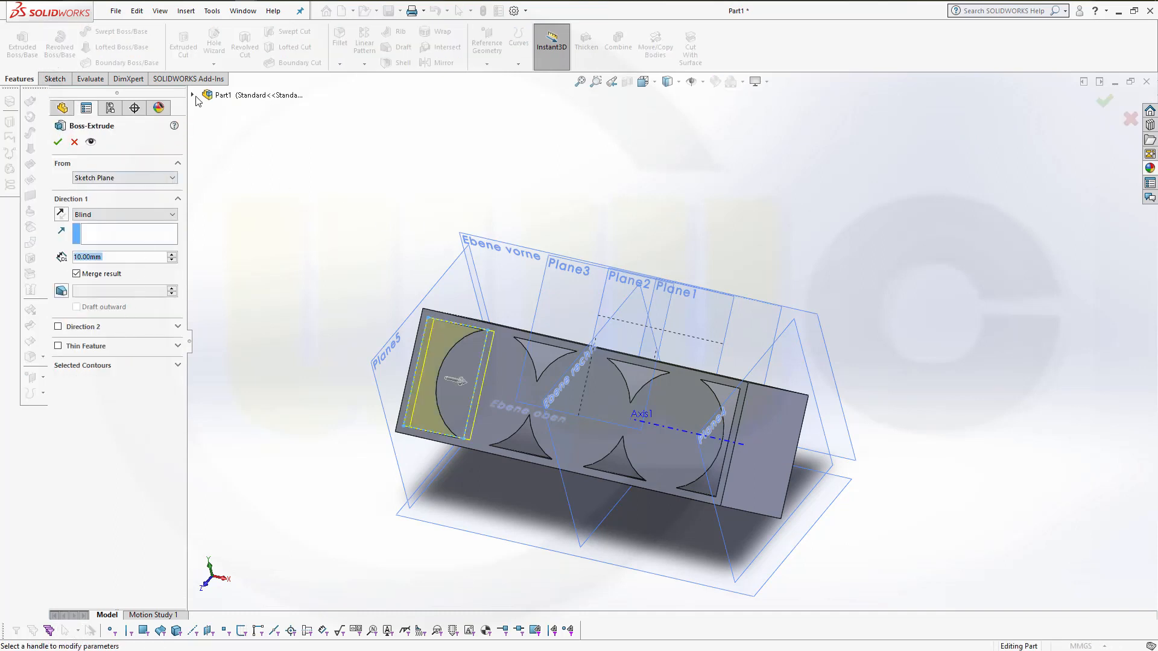
pyautogui.click(192, 95)
pyautogui.click(241, 334)
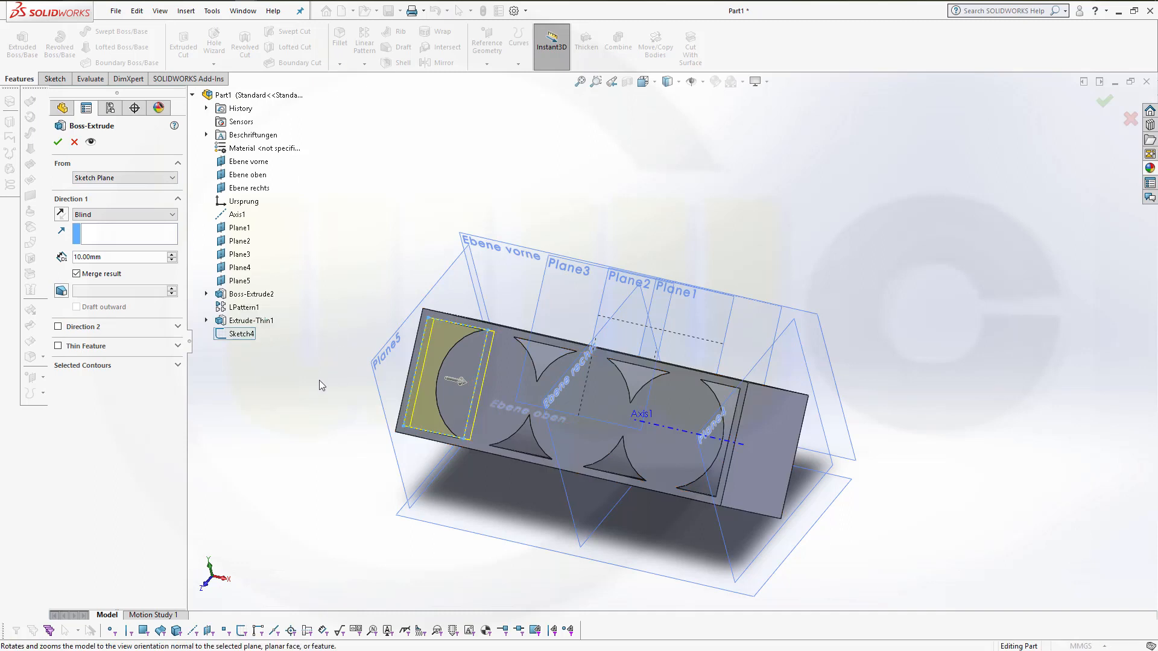
pyautogui.moveTo(320, 381); pyautogui.dragTo(329, 380, button='middle')
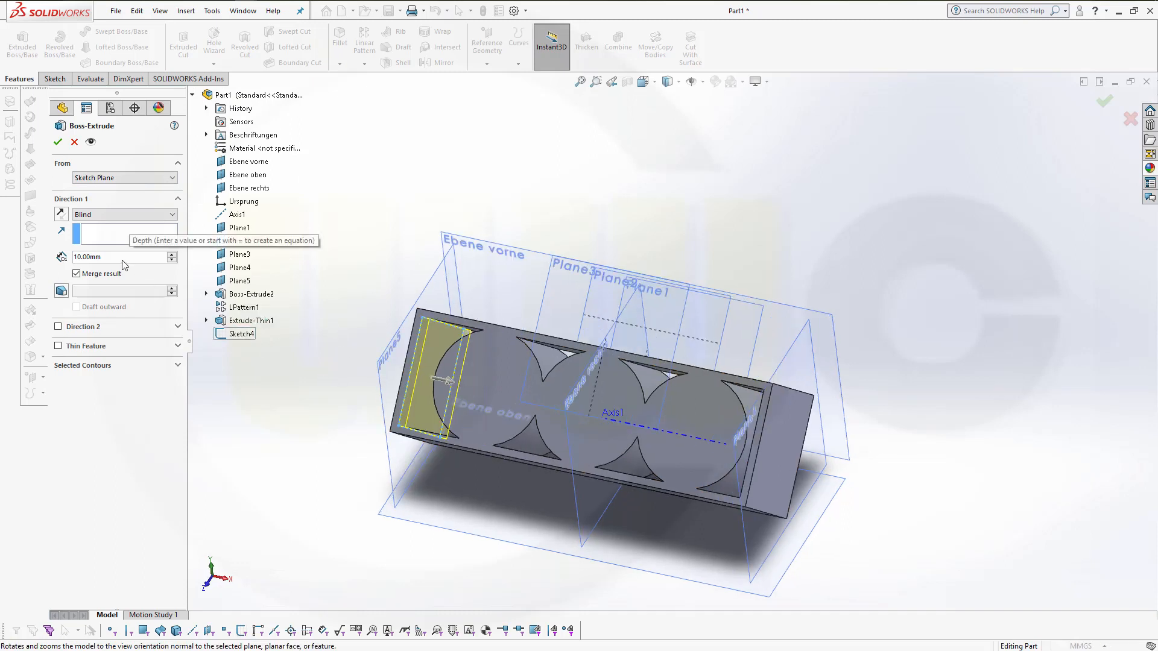
pyautogui.doubleClick(95, 257)
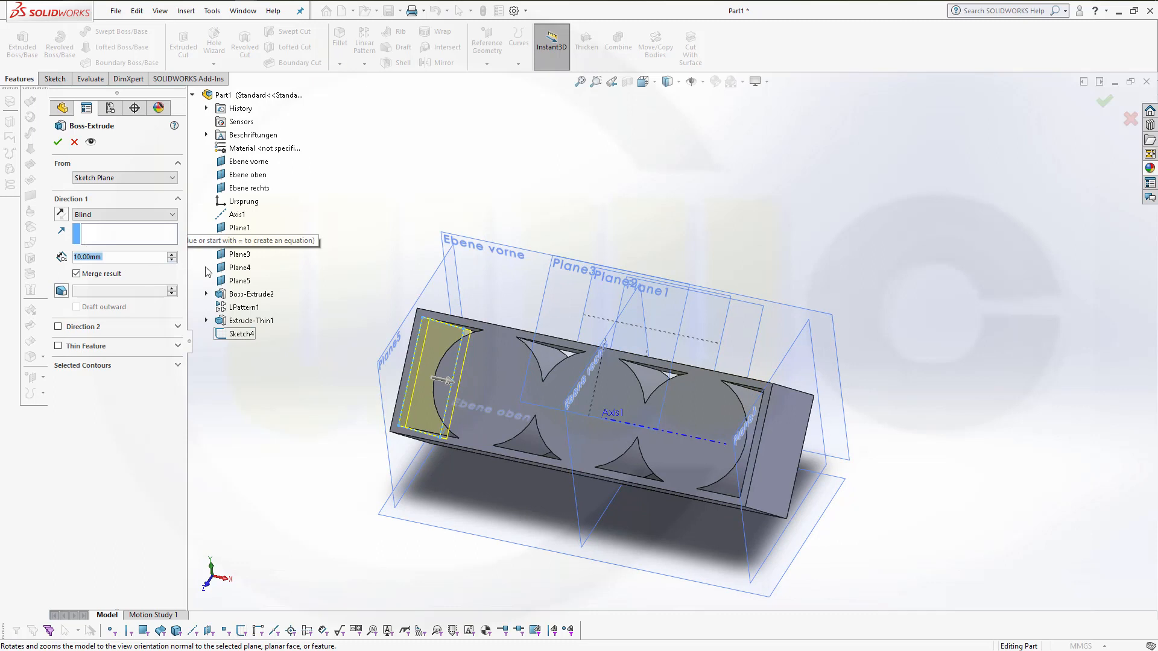
pyautogui.write('25')
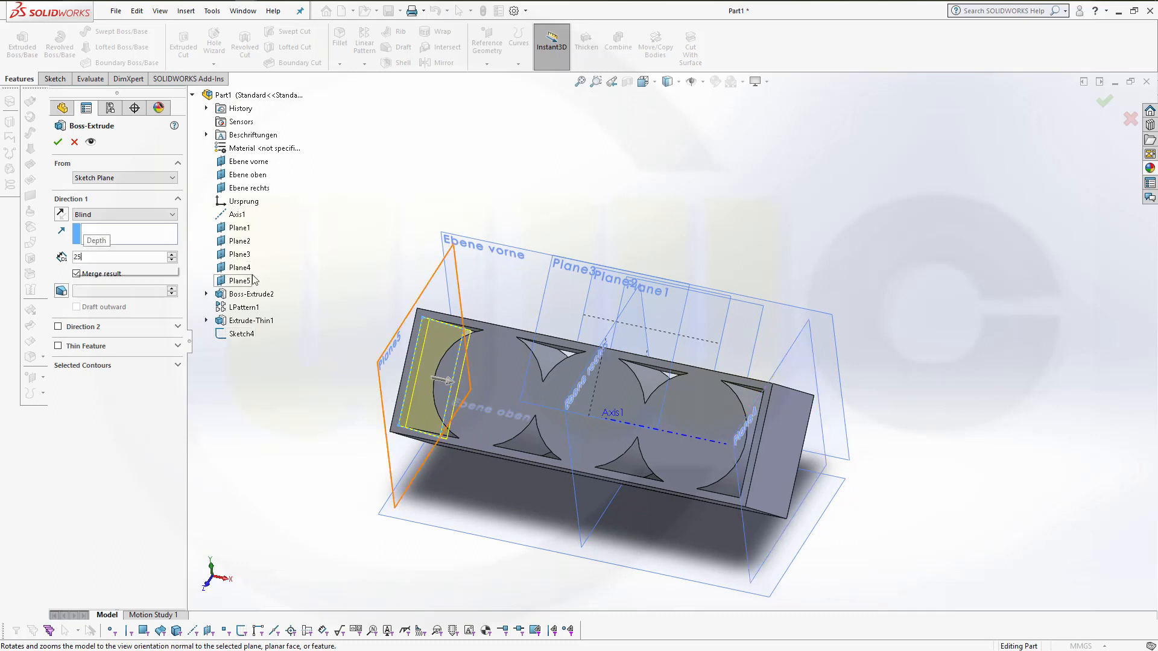
pyautogui.write(',4')
pyautogui.press('Return')
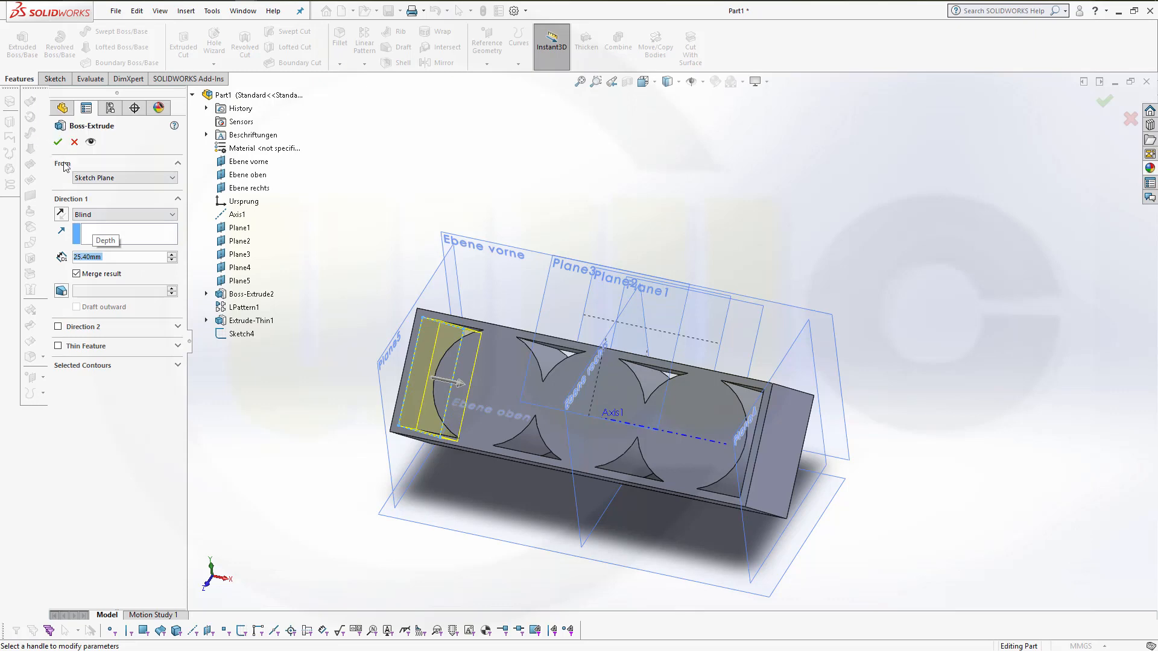
pyautogui.click(58, 142)
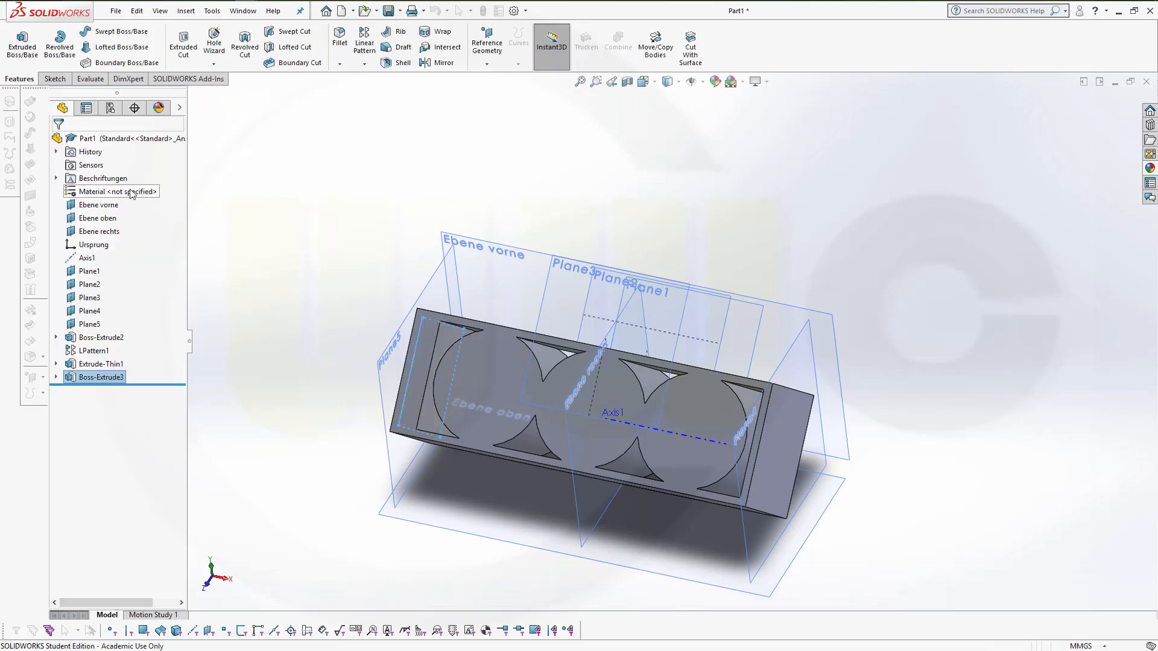
# Reuse Sketch3 of the thin feature for a second blind boss closing the housing, entering 35,55.90mm as its depth.
pyautogui.moveTo(315, 253); pyautogui.dragTo(264, 261, button='middle')
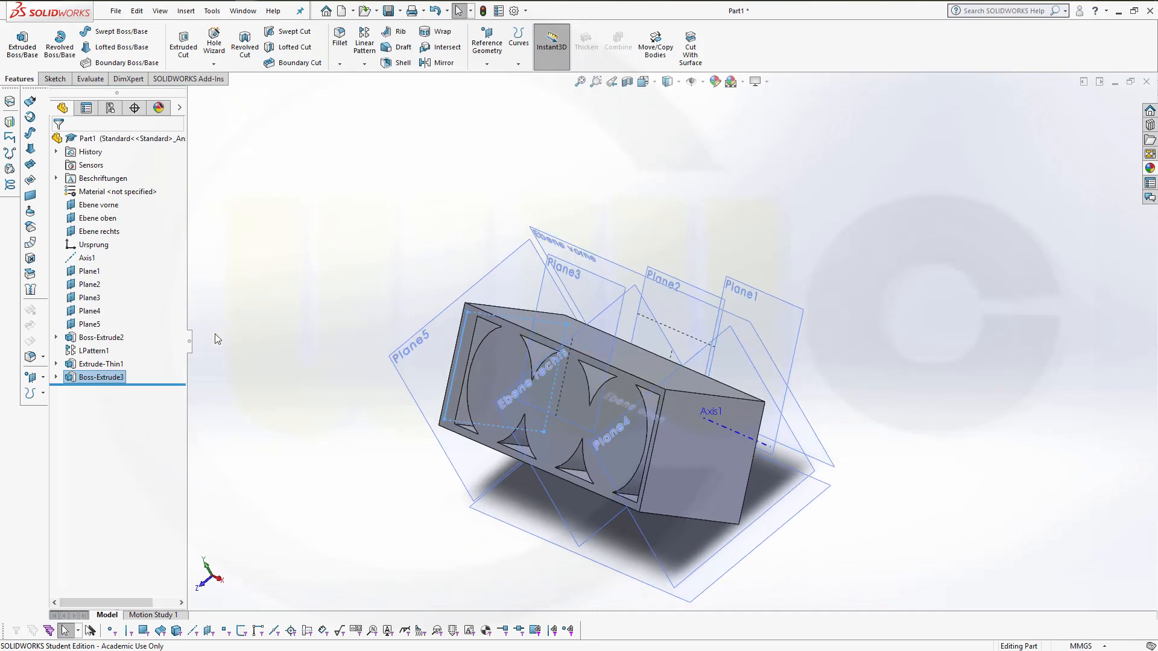
pyautogui.click(56, 364)
pyautogui.click(104, 377)
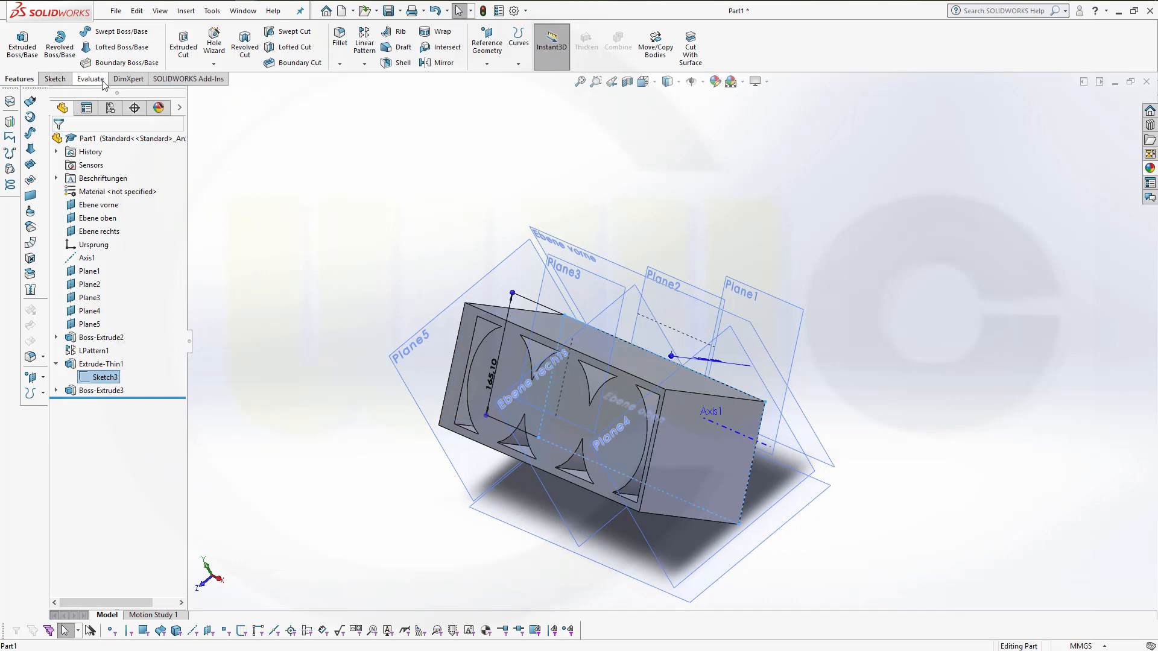
pyautogui.click(23, 42)
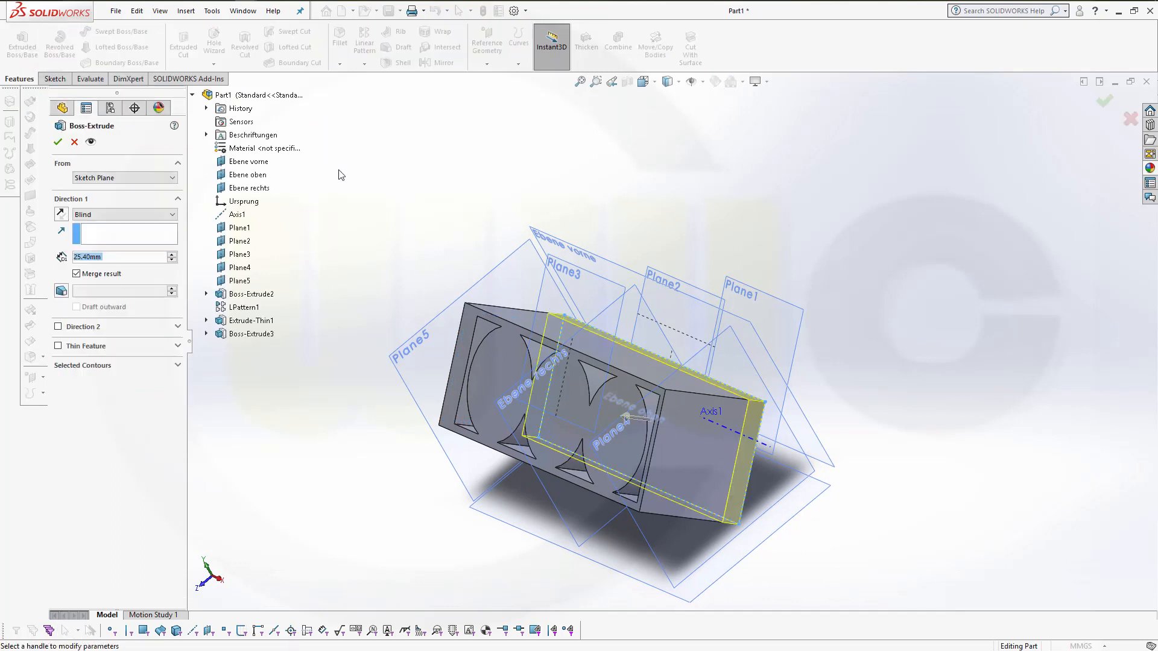
pyautogui.moveTo(335, 404); pyautogui.dragTo(287, 393, button='middle')
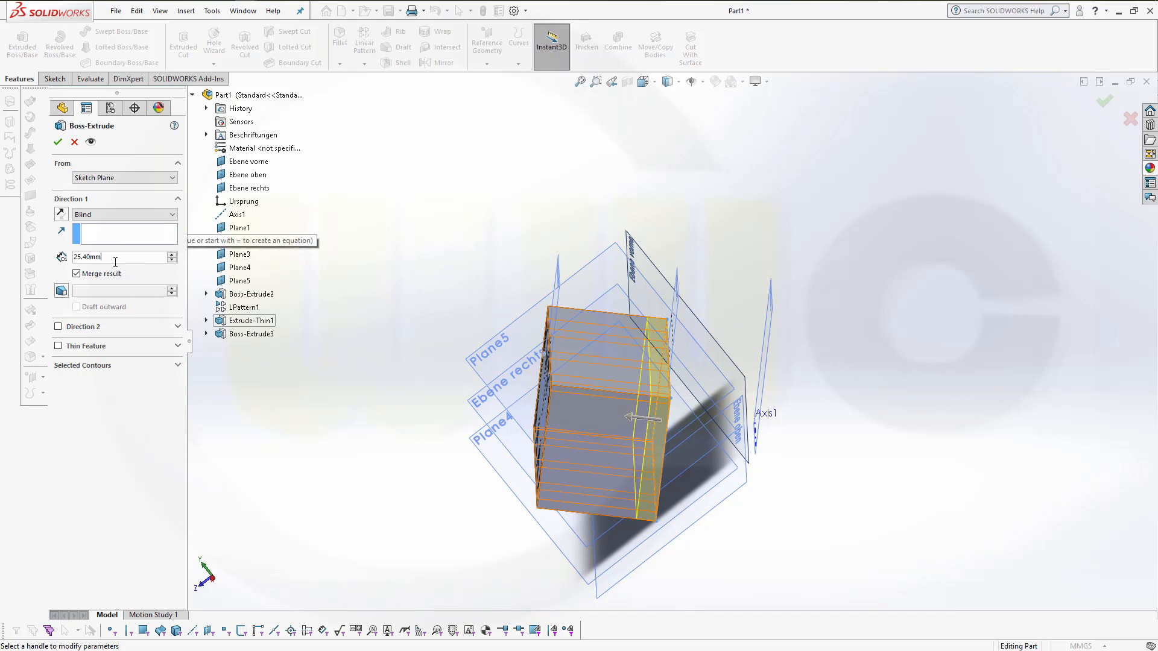
pyautogui.moveTo(115, 262); pyautogui.dragTo(42, 268)
pyautogui.write('35')
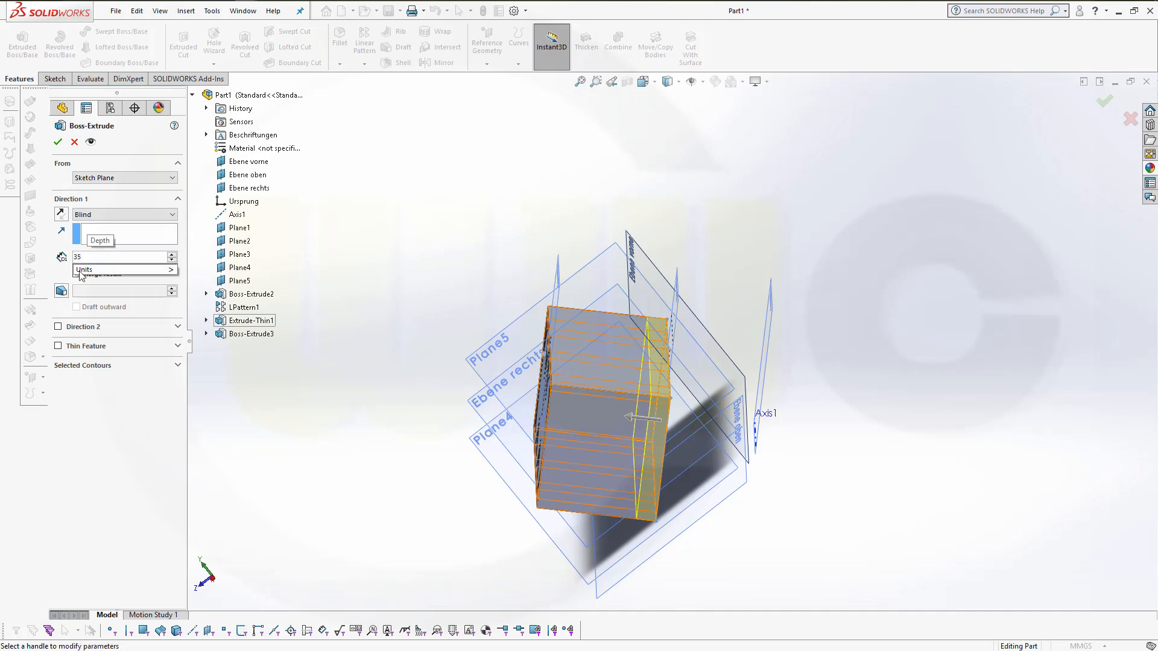
pyautogui.write(',55.90mm')
pyautogui.press('Return')
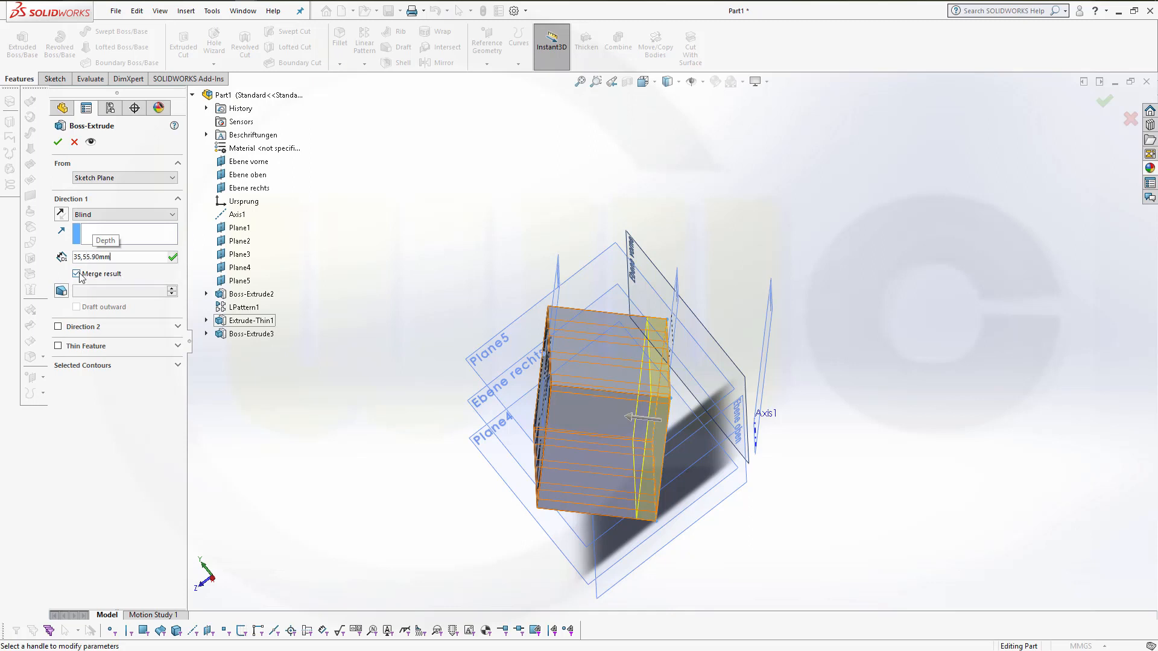
pyautogui.click(58, 142)
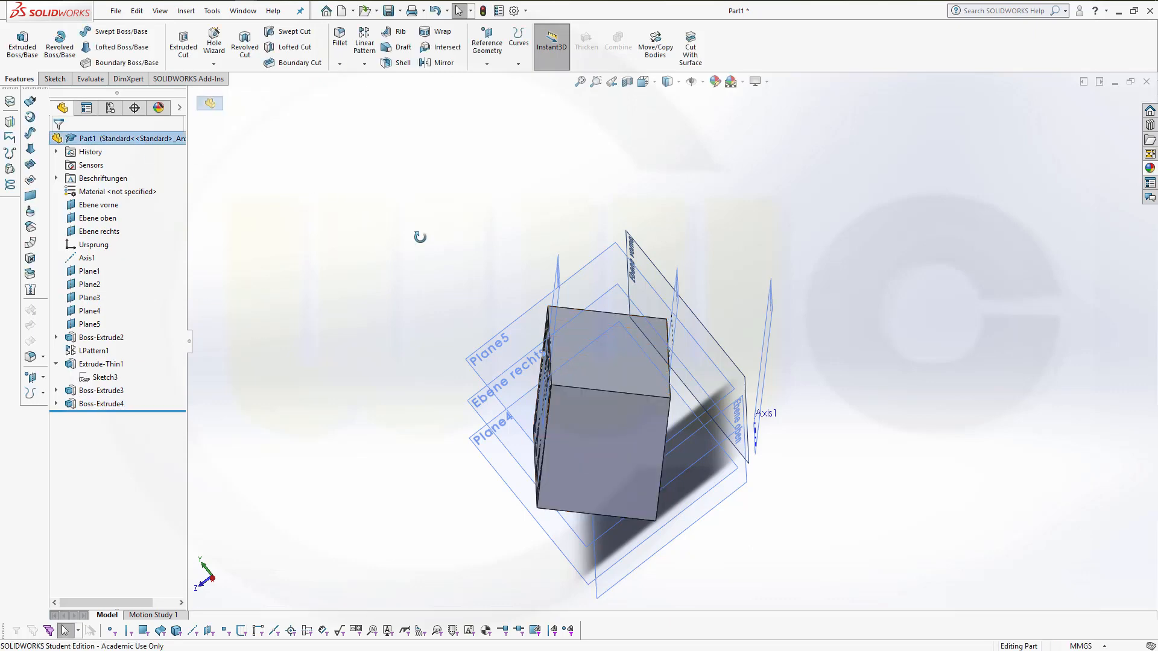
# Start a sketch on Ebene rechts, view it normal and draw a corner rectangle about 299 by 202 mm from the origin.
pyautogui.moveTo(416, 235); pyautogui.dragTo(489, 241, button='middle')
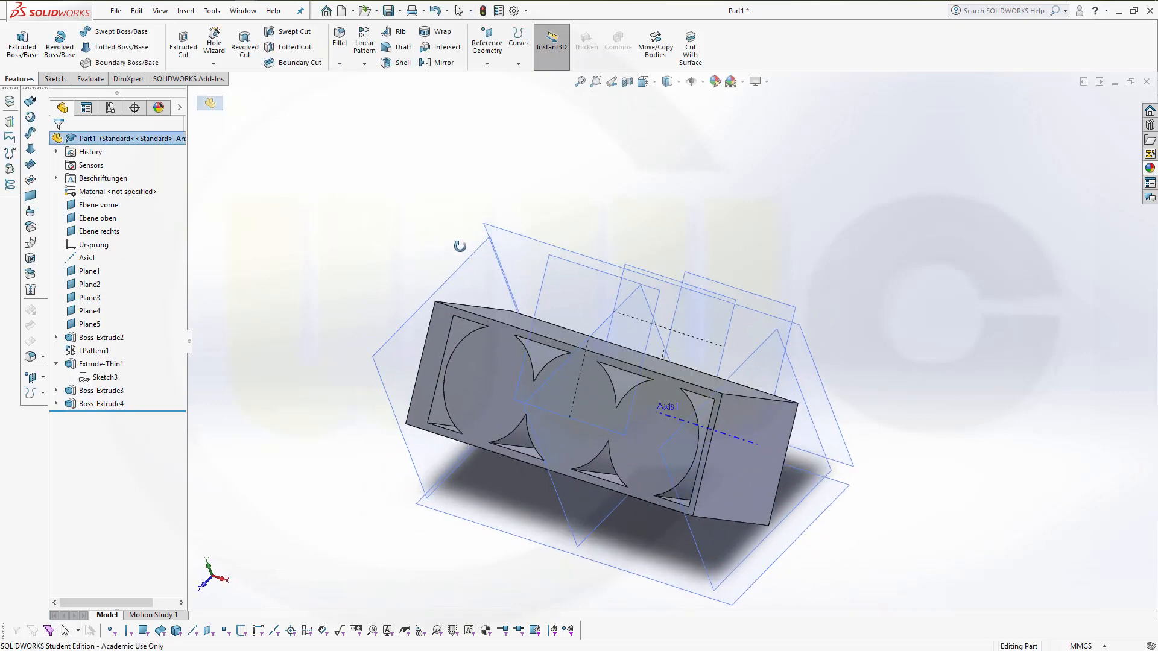
pyautogui.moveTo(910, 535); pyautogui.dragTo(830, 545, button='middle')
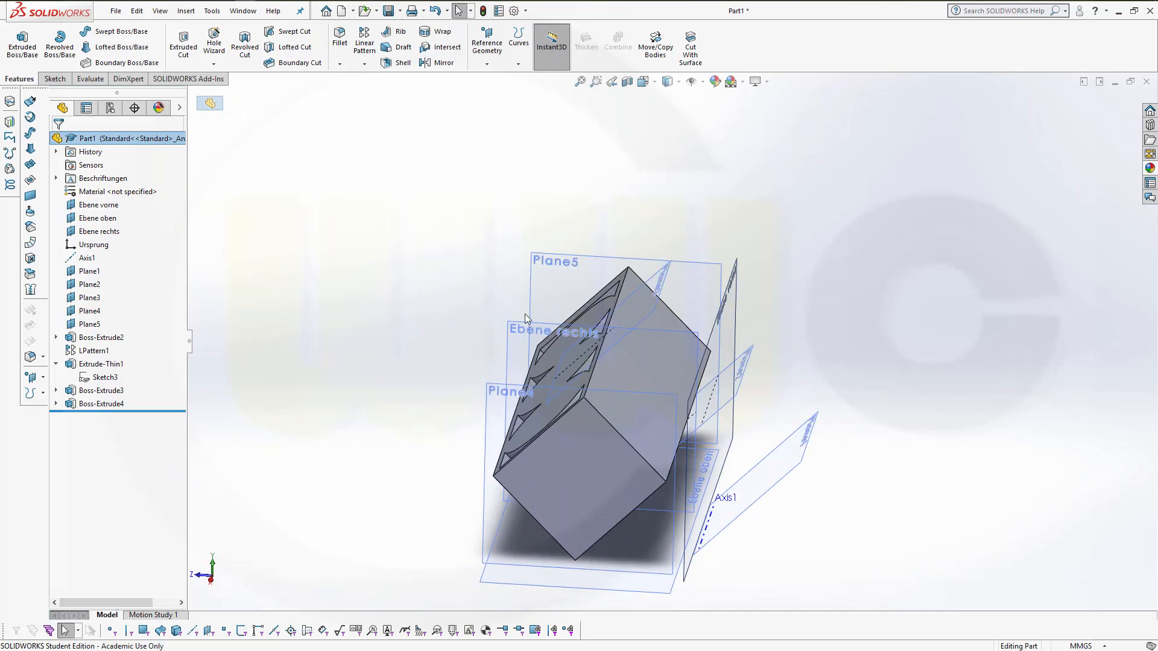
pyautogui.click(517, 326)
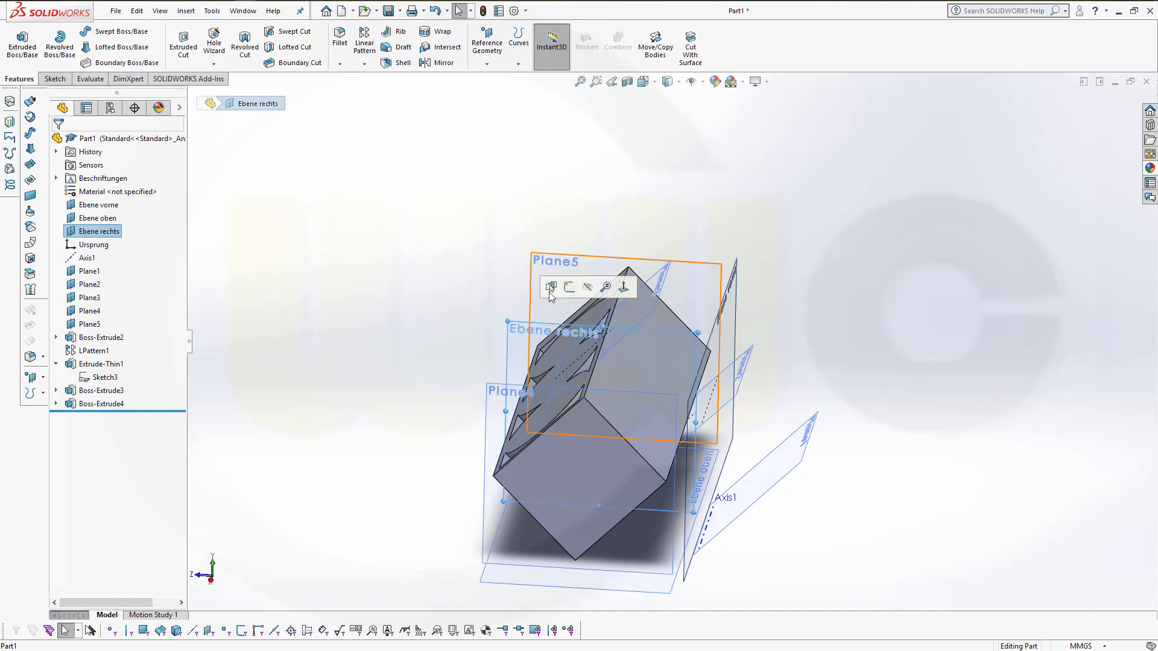
pyautogui.click(551, 288)
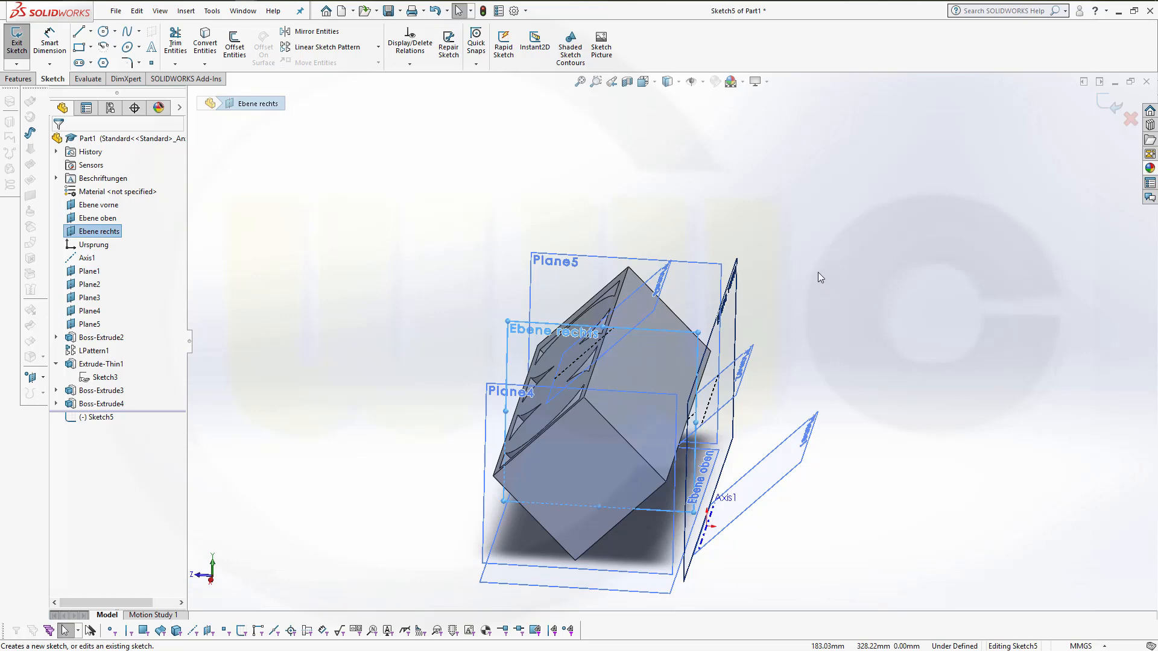
pyautogui.press('space')
pyautogui.click(592, 357)
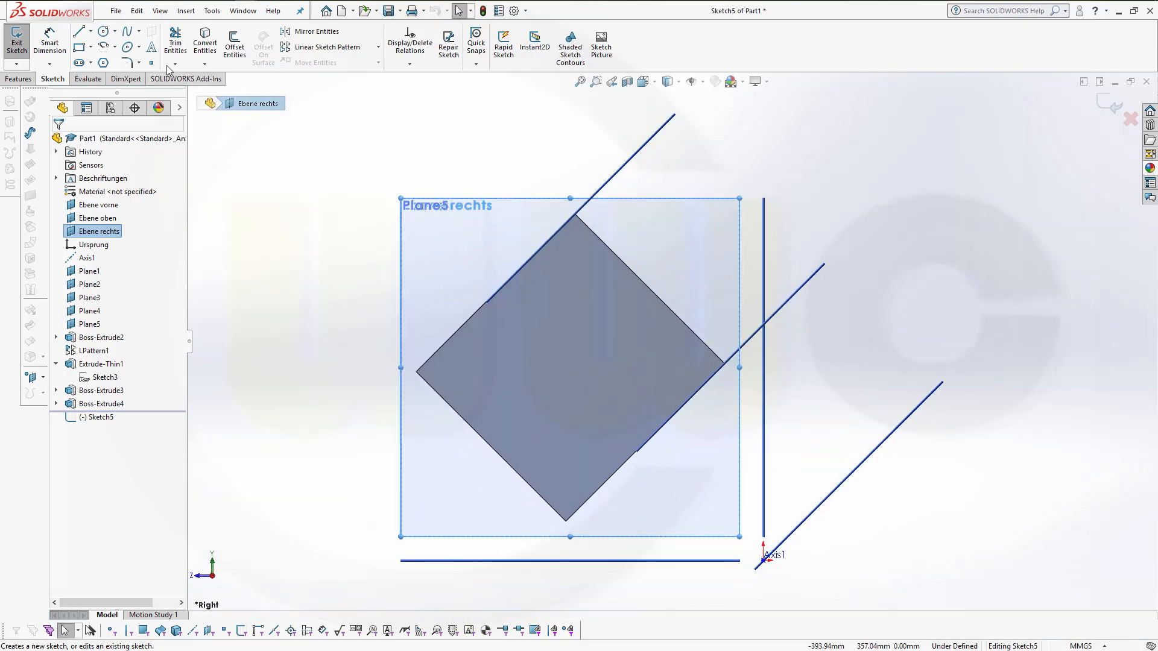
pyautogui.click(79, 47)
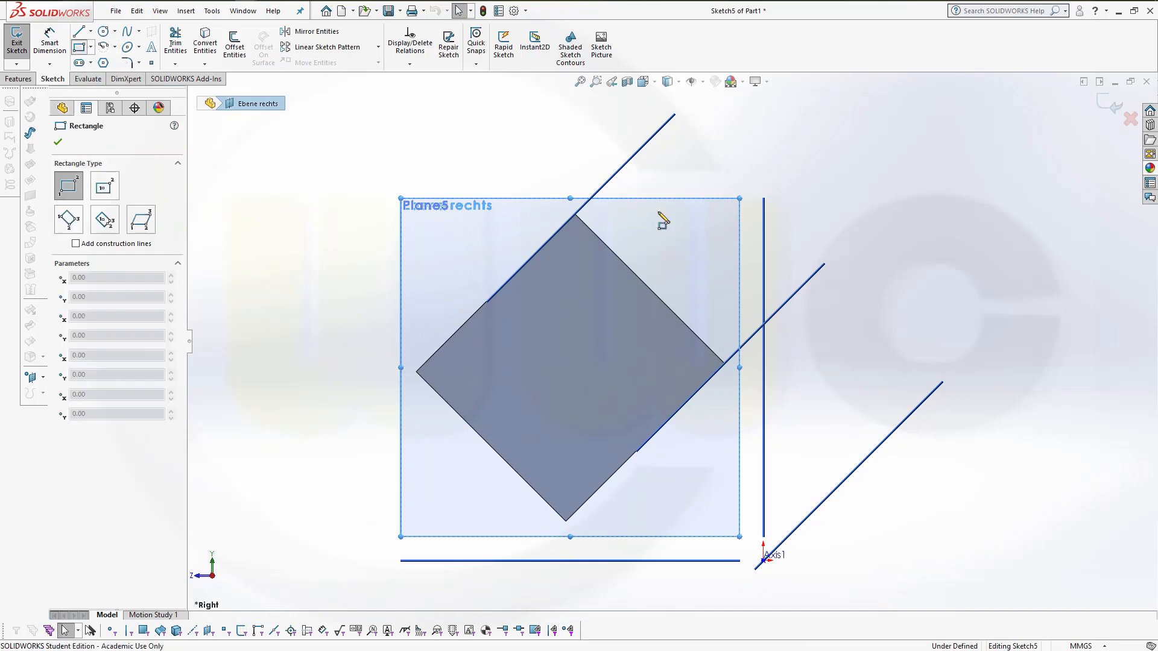
pyautogui.click(762, 561)
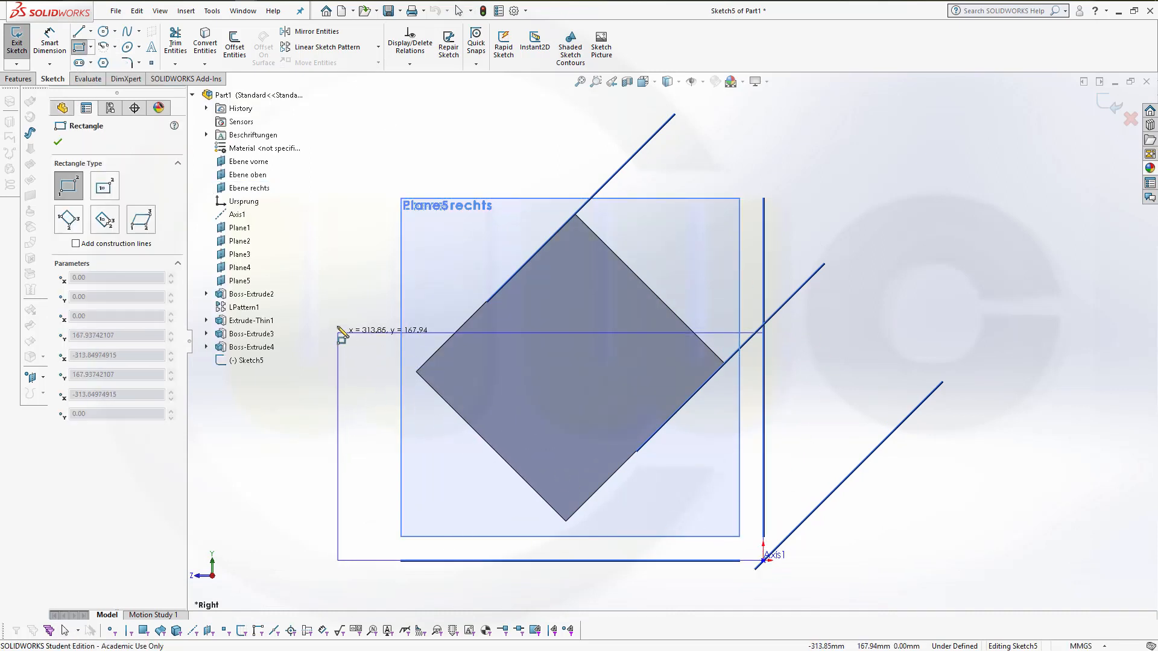
pyautogui.click(359, 286)
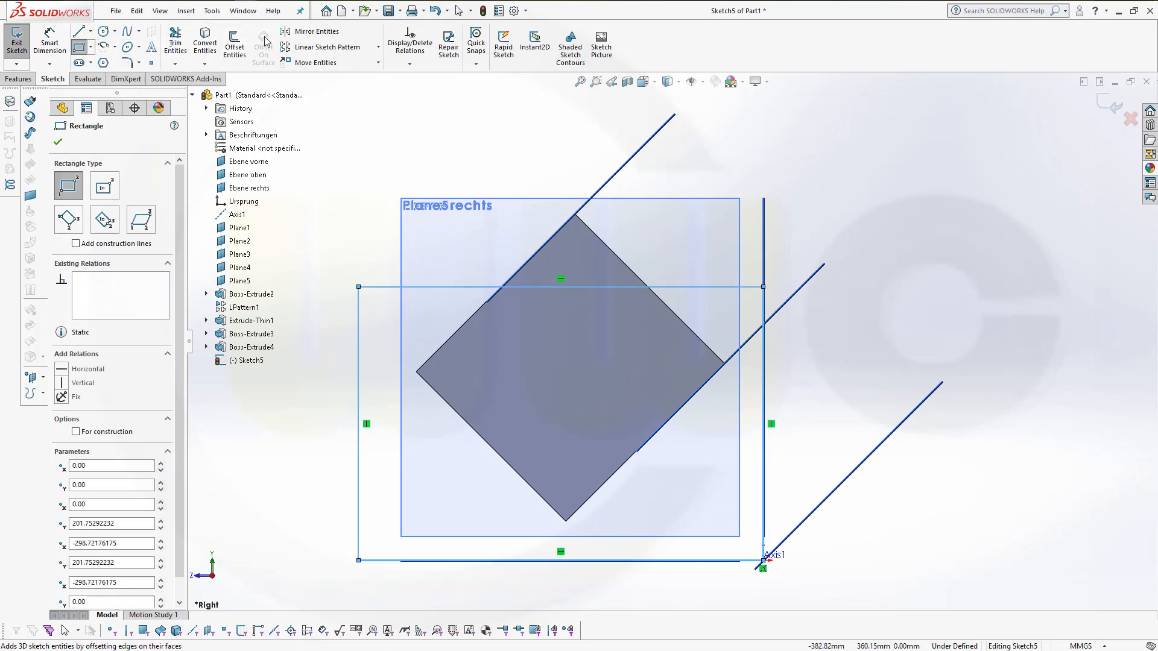
# Dimension the rectangle's height as 175.4 mm.
pyautogui.click(51, 42)
pyautogui.click(424, 289)
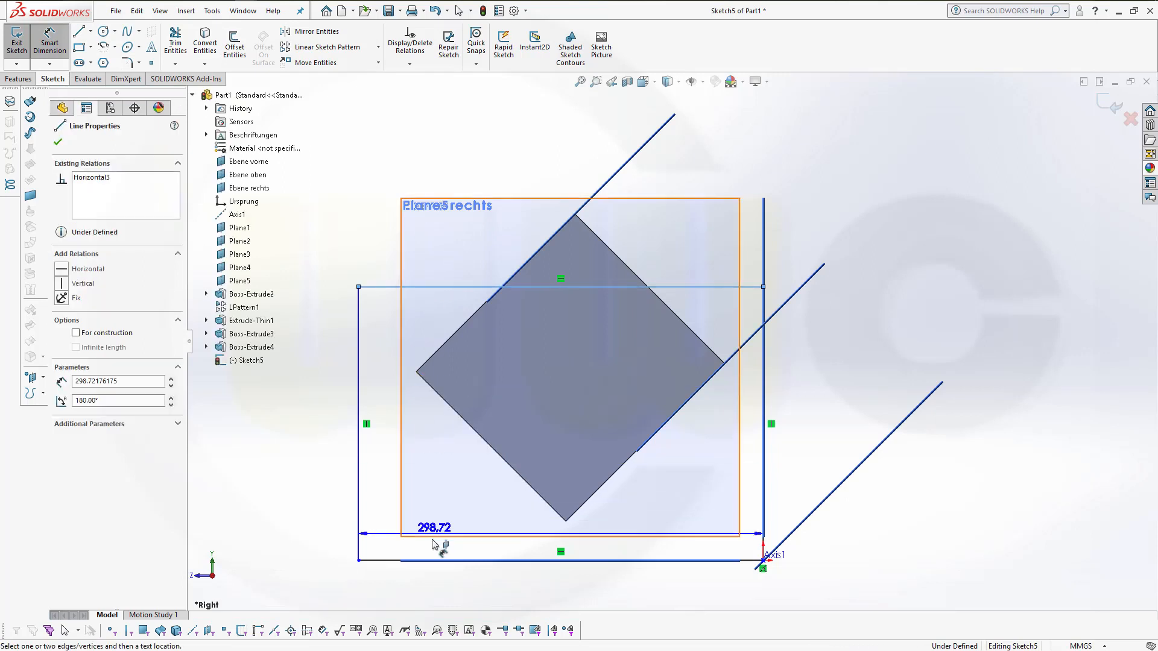
pyautogui.doubleClick(317, 460)
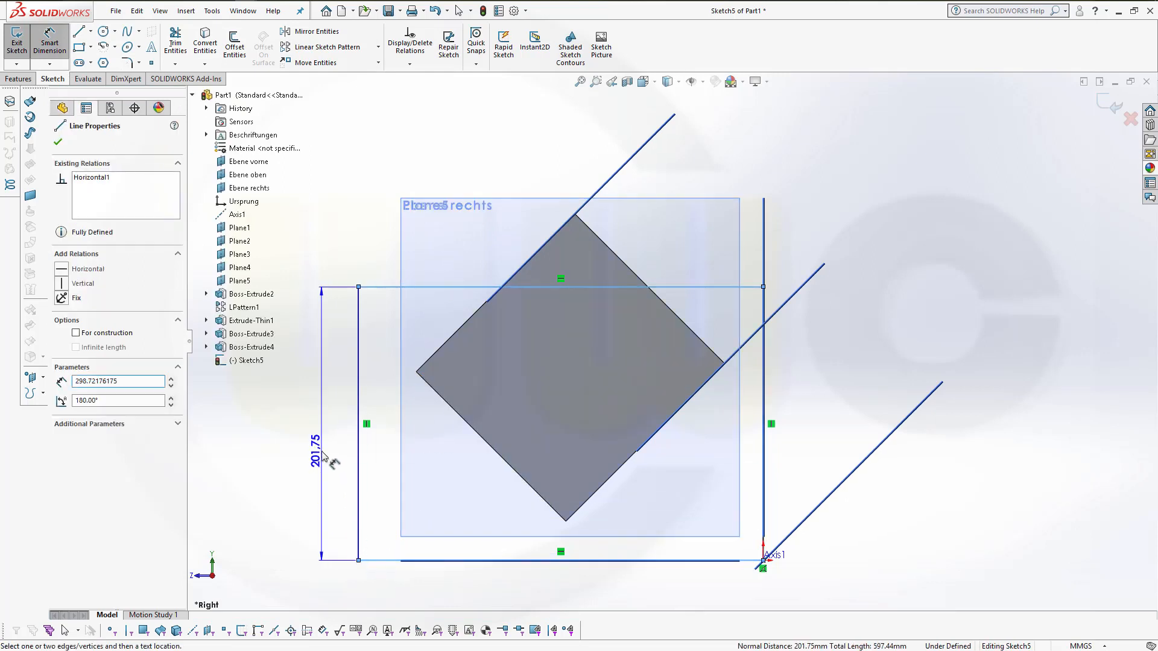
pyautogui.write('1')
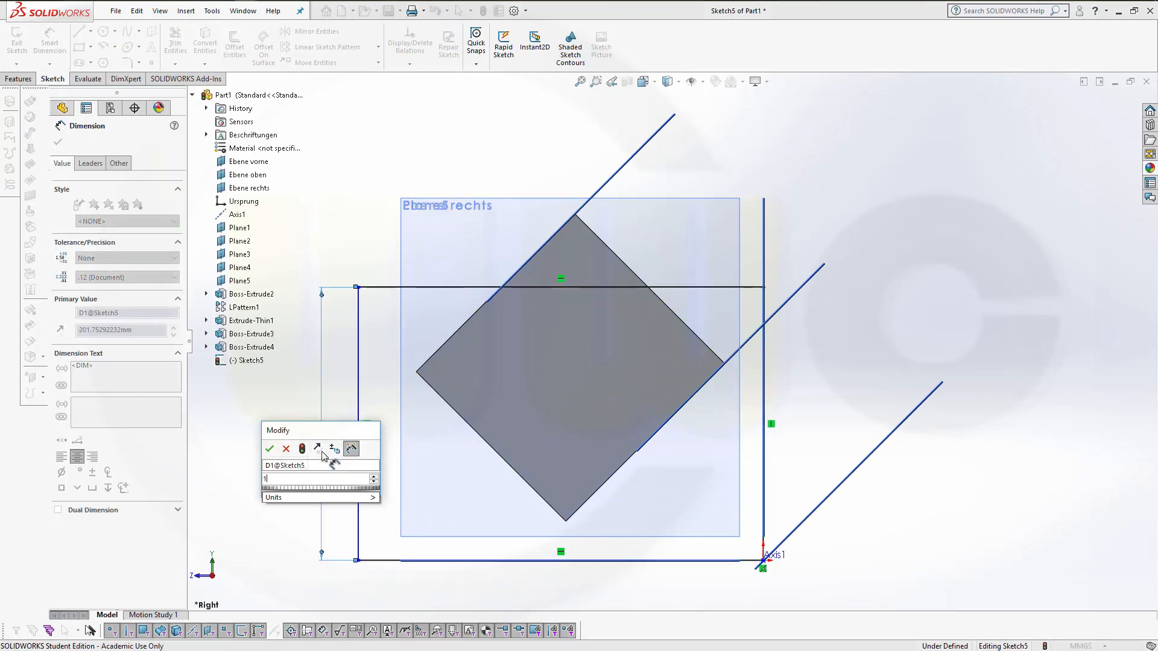
pyautogui.write('75,')
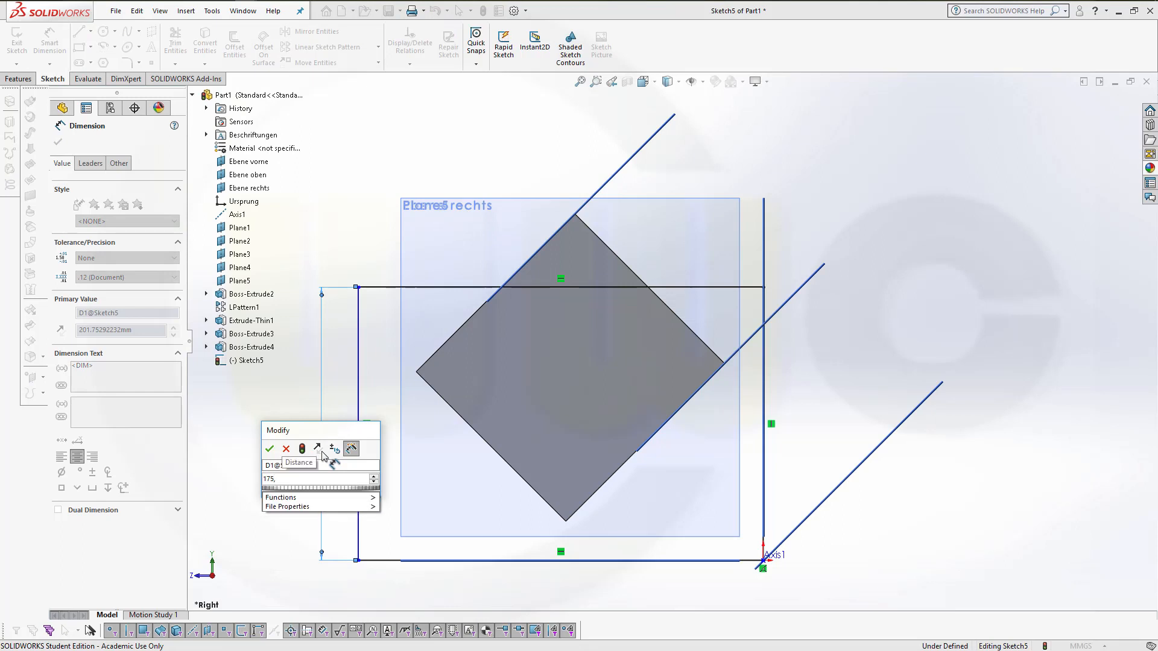
pyautogui.write('4')
pyautogui.press('Return')
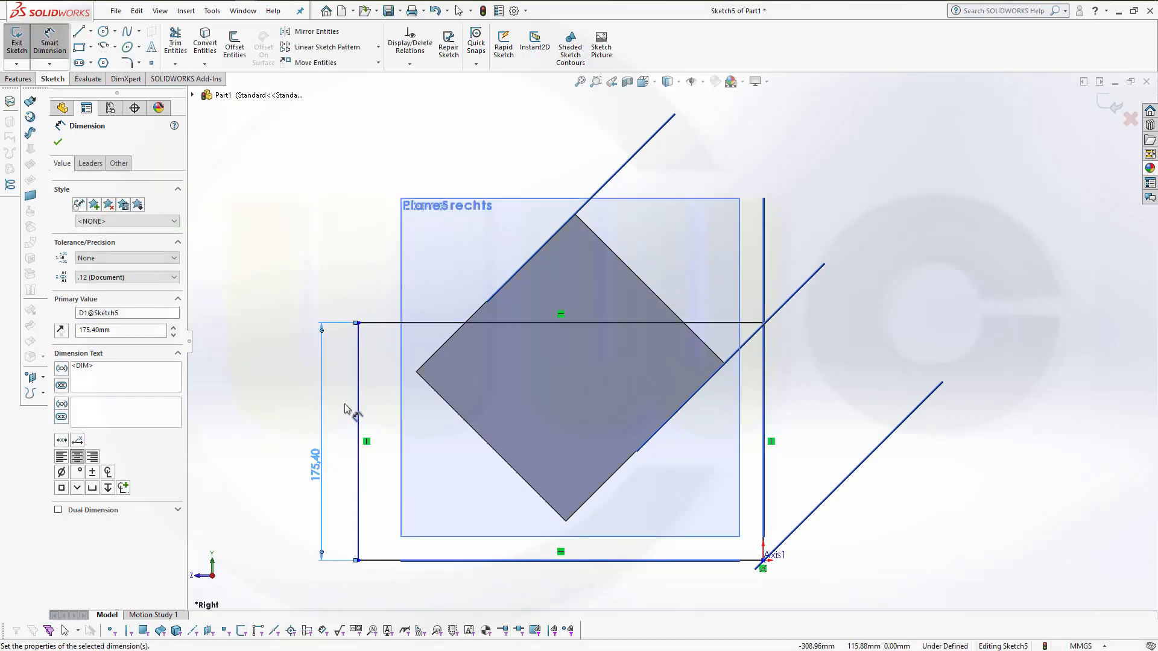
# Dimension the rectangle's width as 165.1 mm between its two vertical sides.
pyautogui.click(764, 458)
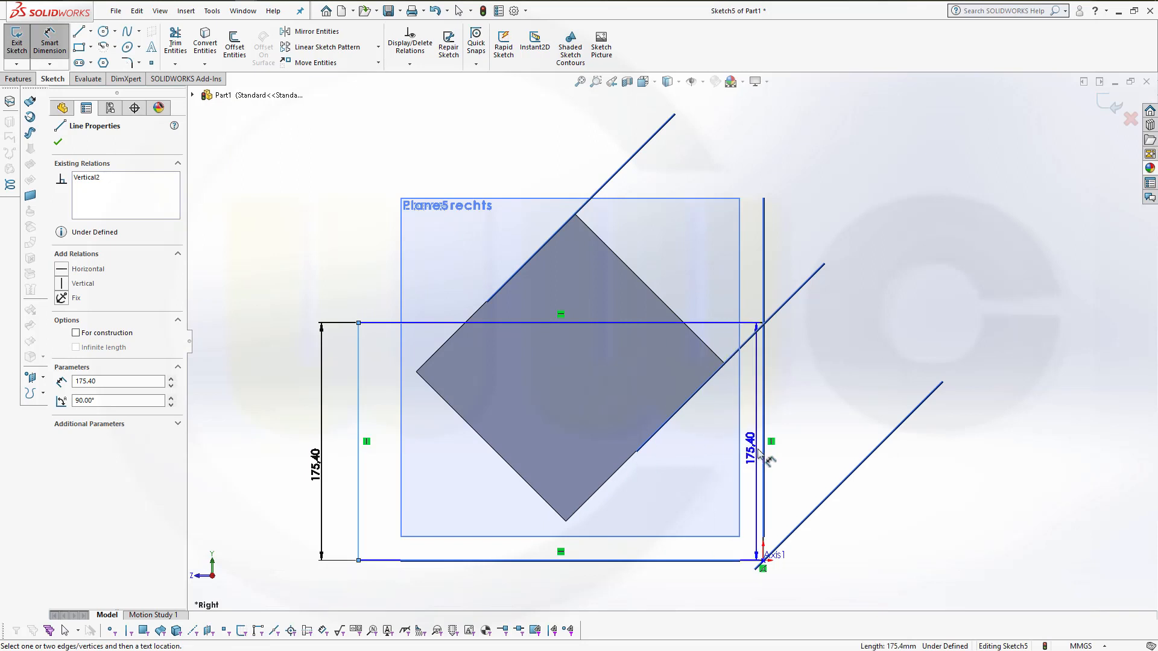
pyautogui.click(358, 440)
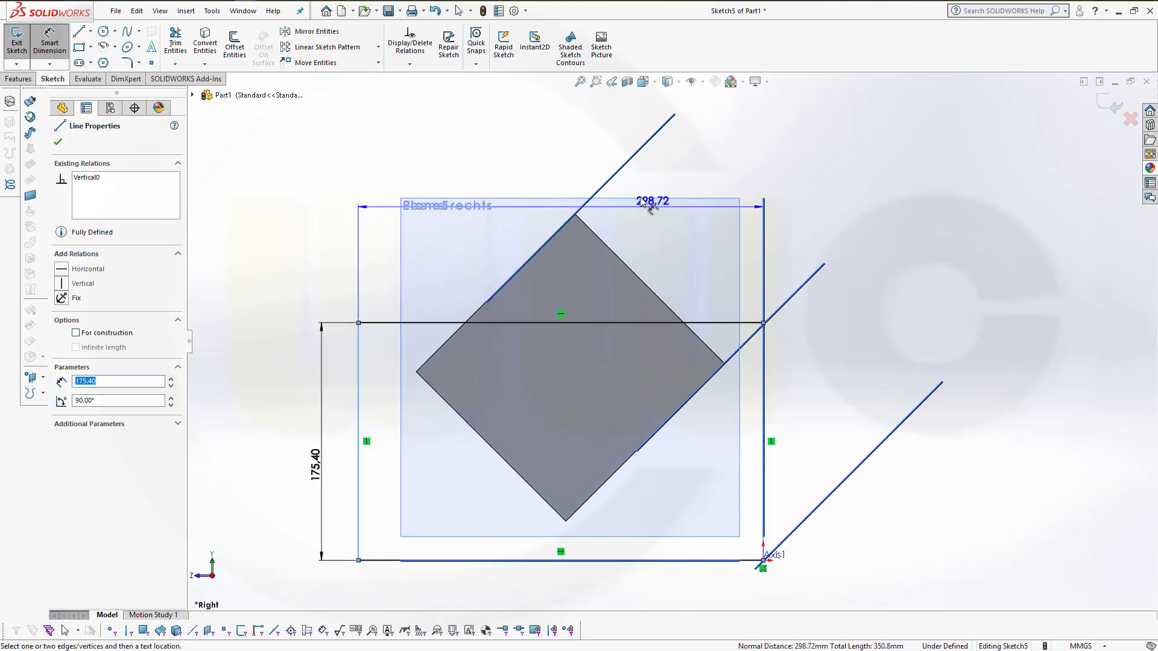
pyautogui.click(570, 151)
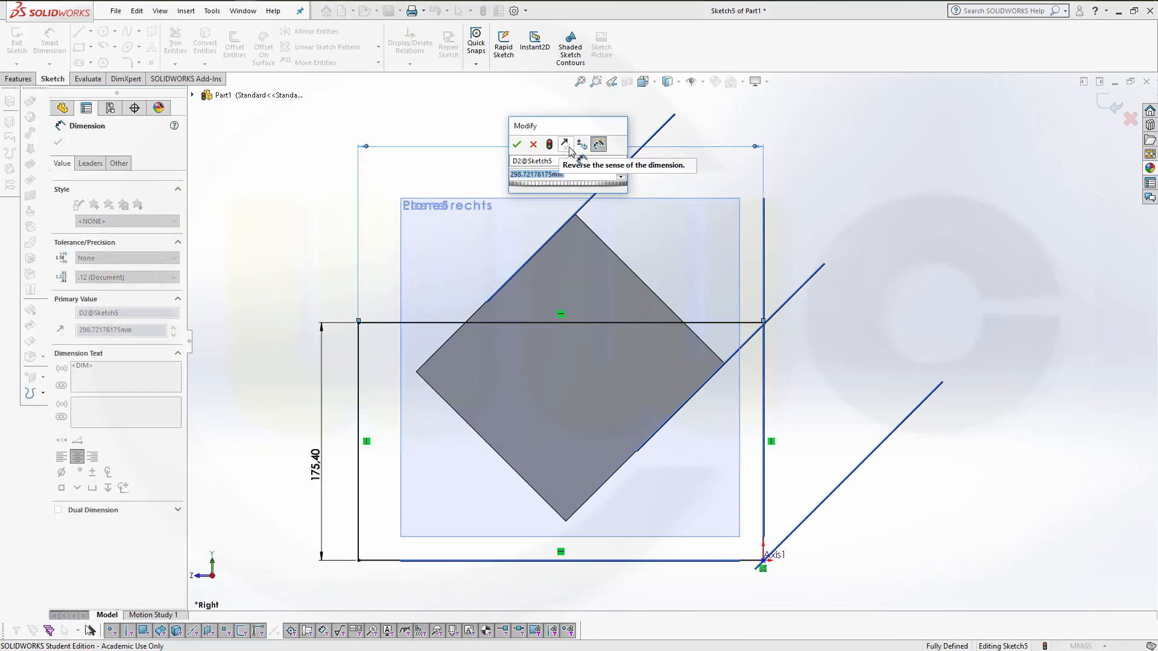
pyautogui.write('175.4')
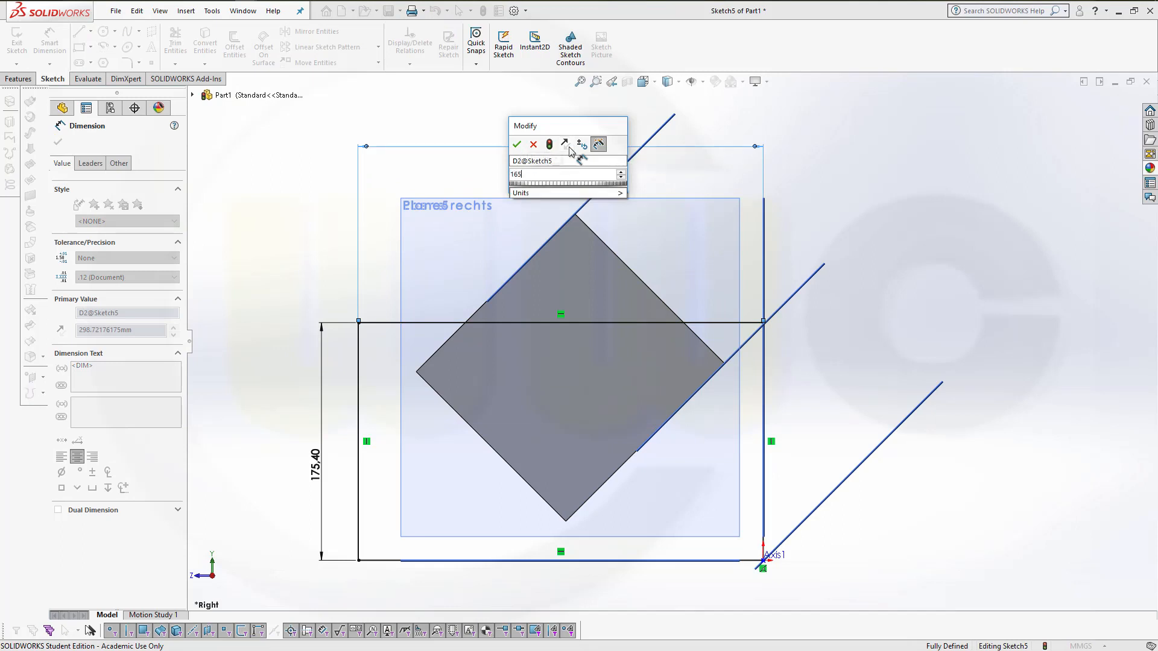
pyautogui.press('Return')
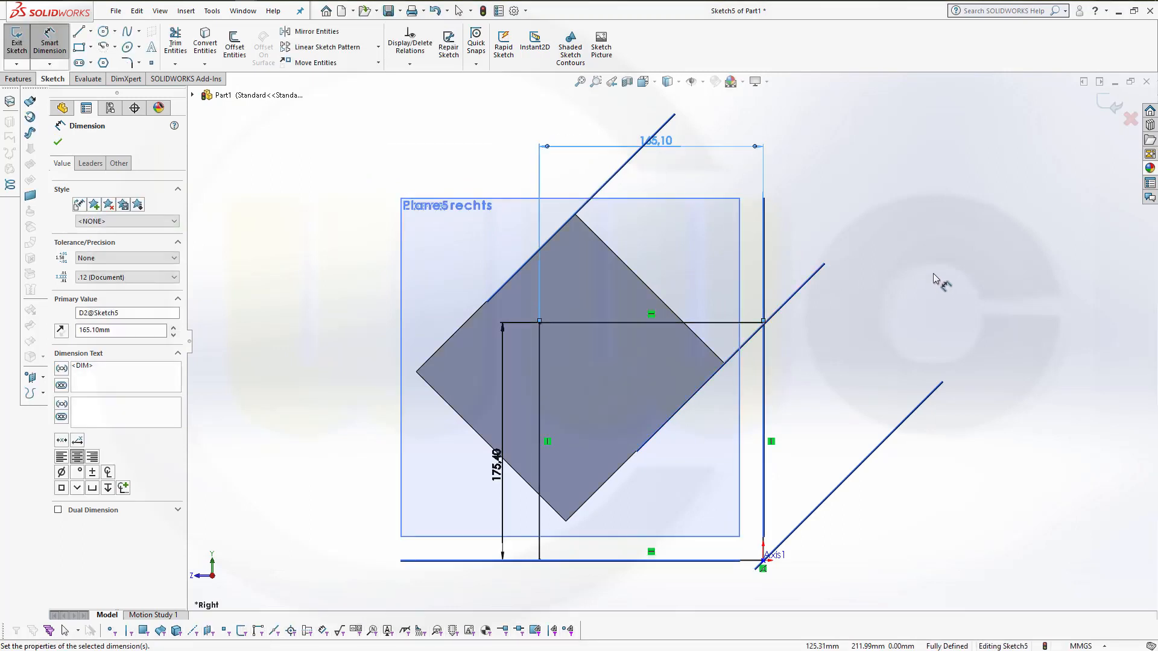
pyautogui.press('Escape')
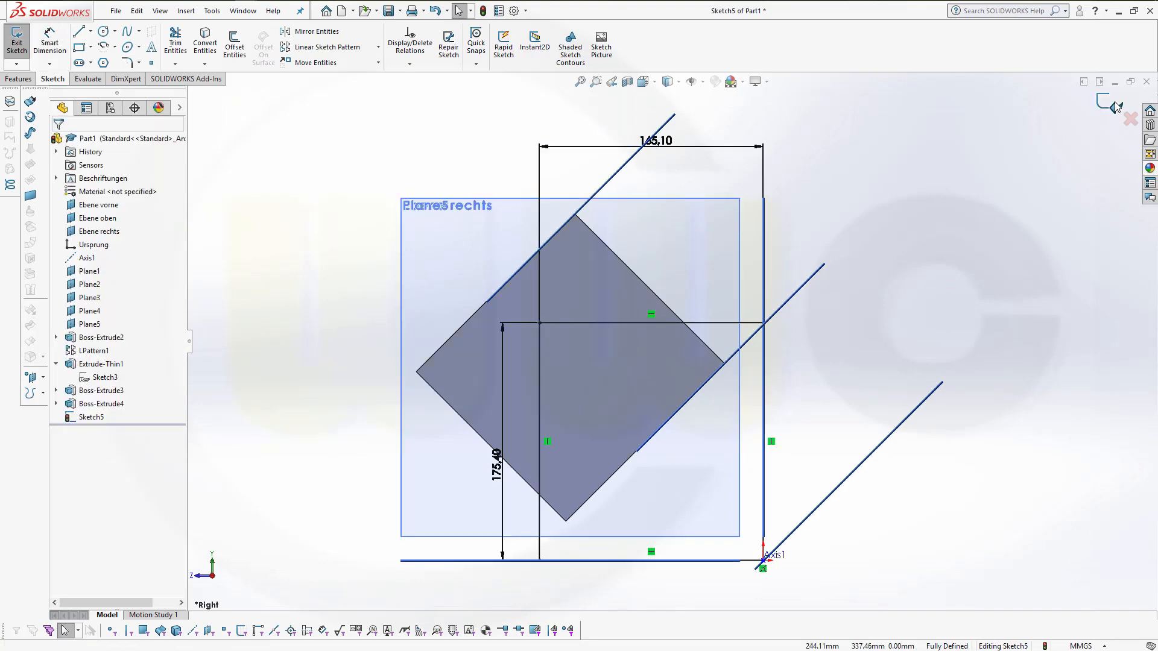
# Close the rectangle sketch and extrude it as a separate, unmerged body from Ebene rechts up to surface Plane4.
pyautogui.moveTo(961, 230)
pyautogui.mouseDown(button='middle')
pyautogui.moveTo(907, 251)
pyautogui.moveTo(911, 270)
pyautogui.mouseUp(button='middle')
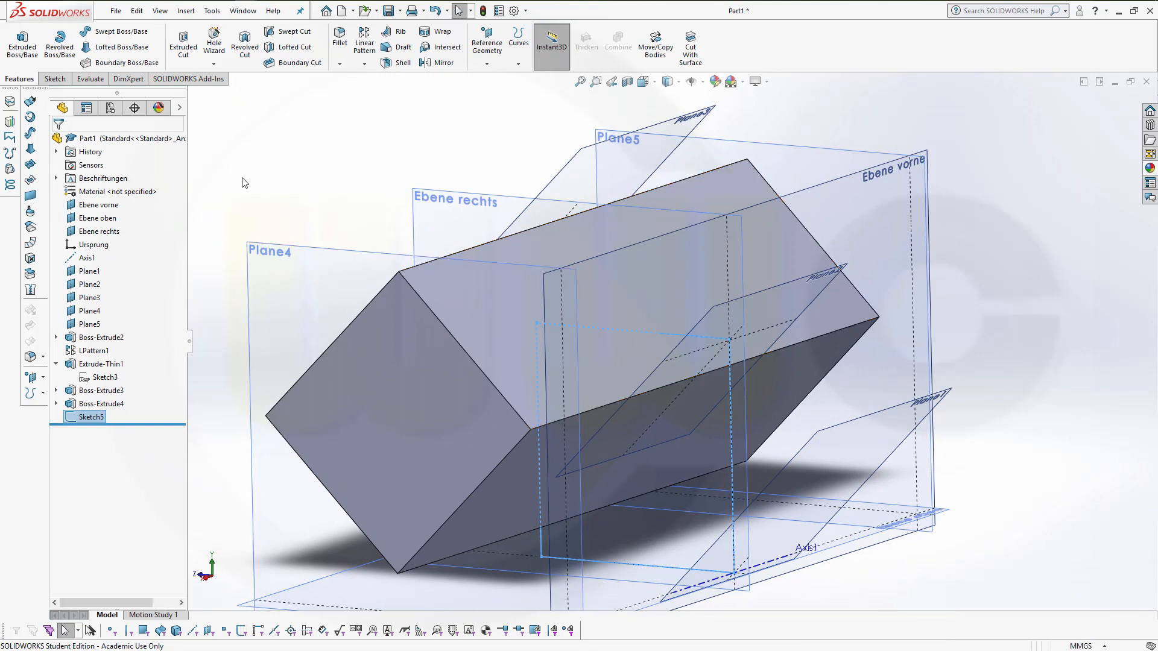
pyautogui.click(23, 43)
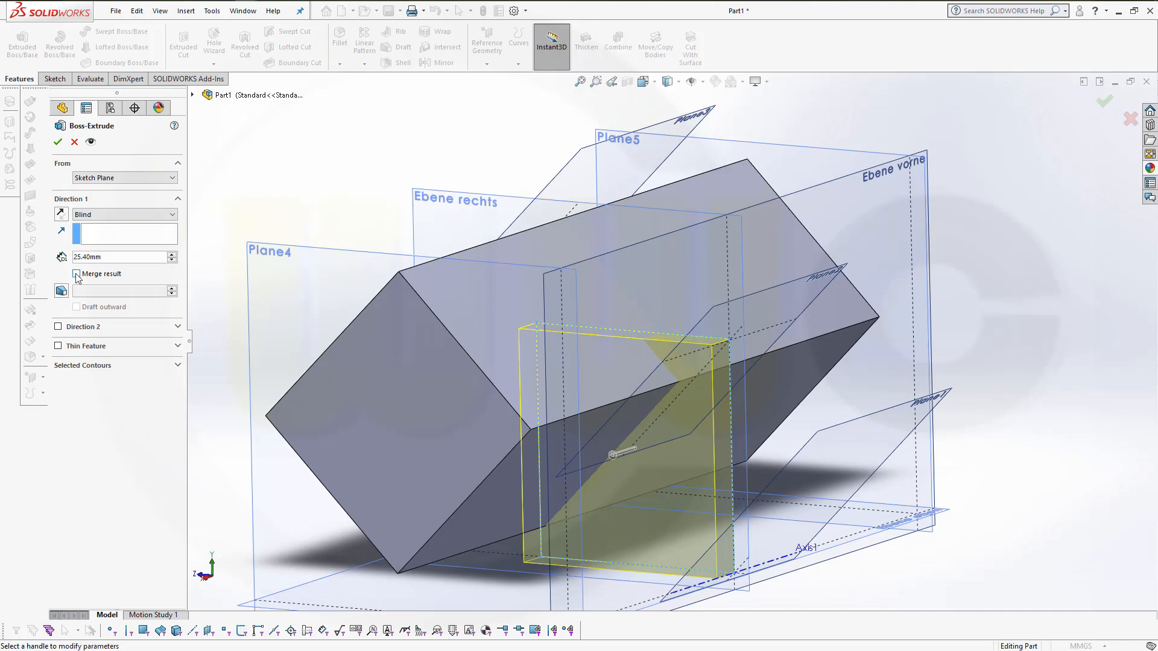
pyautogui.click(172, 215)
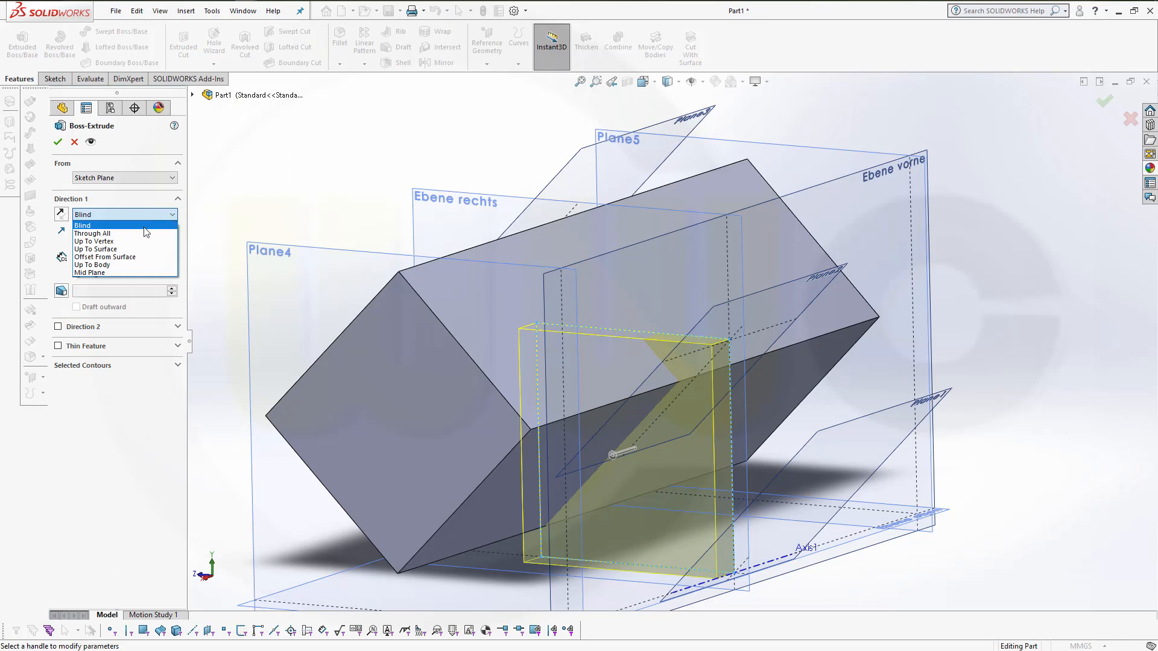
pyautogui.click(109, 249)
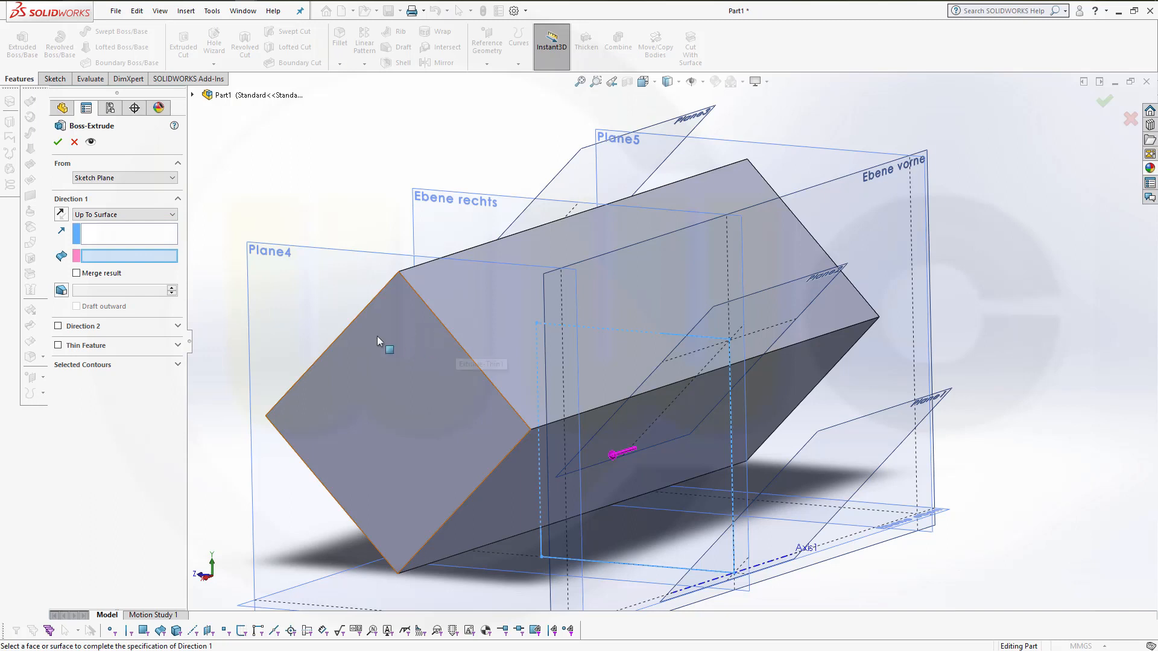
pyautogui.click(290, 254)
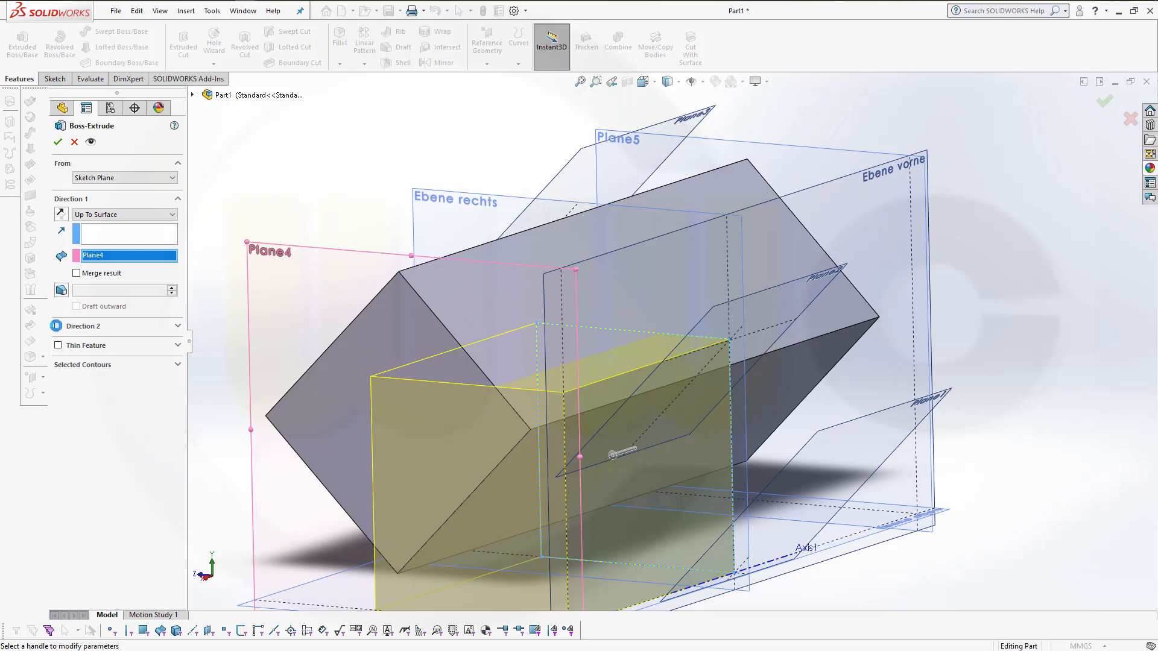
# Add a second extrusion direction up to surface Plane5 and accept the crankcase boss.
pyautogui.click(66, 327)
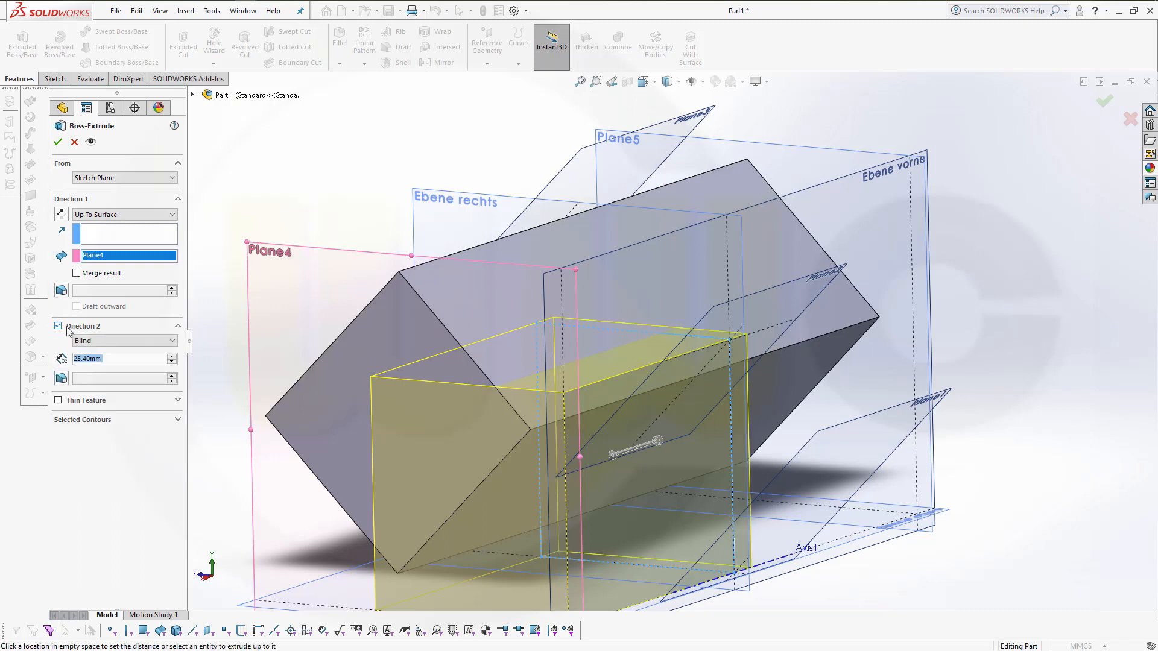
pyautogui.click(162, 353)
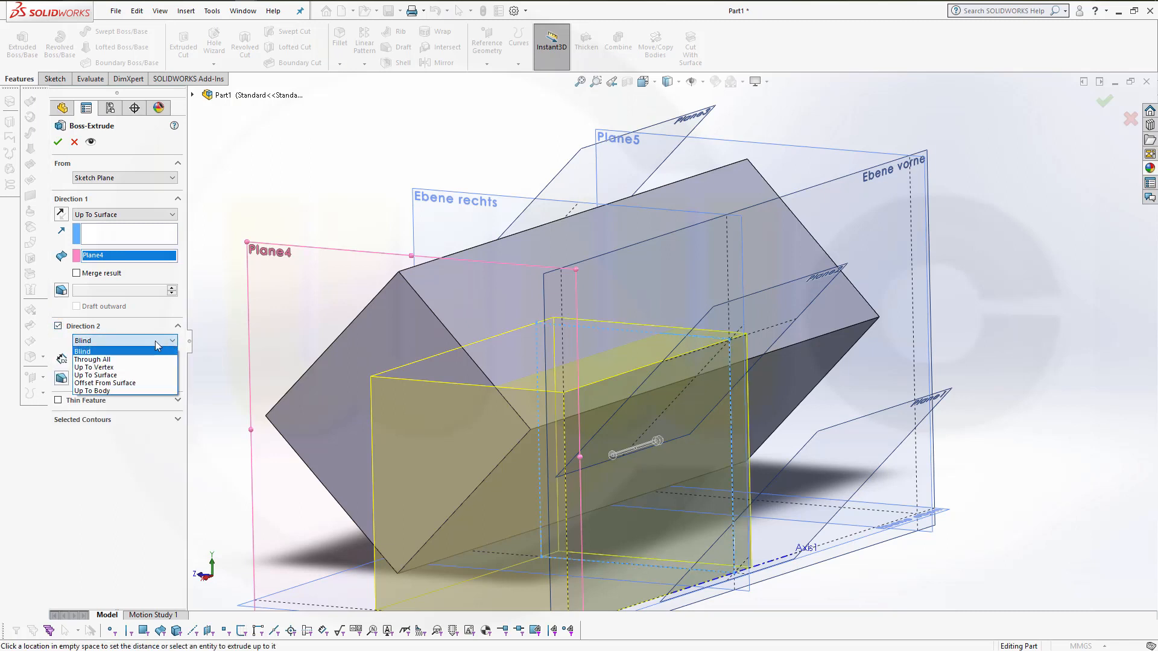
pyautogui.click(121, 373)
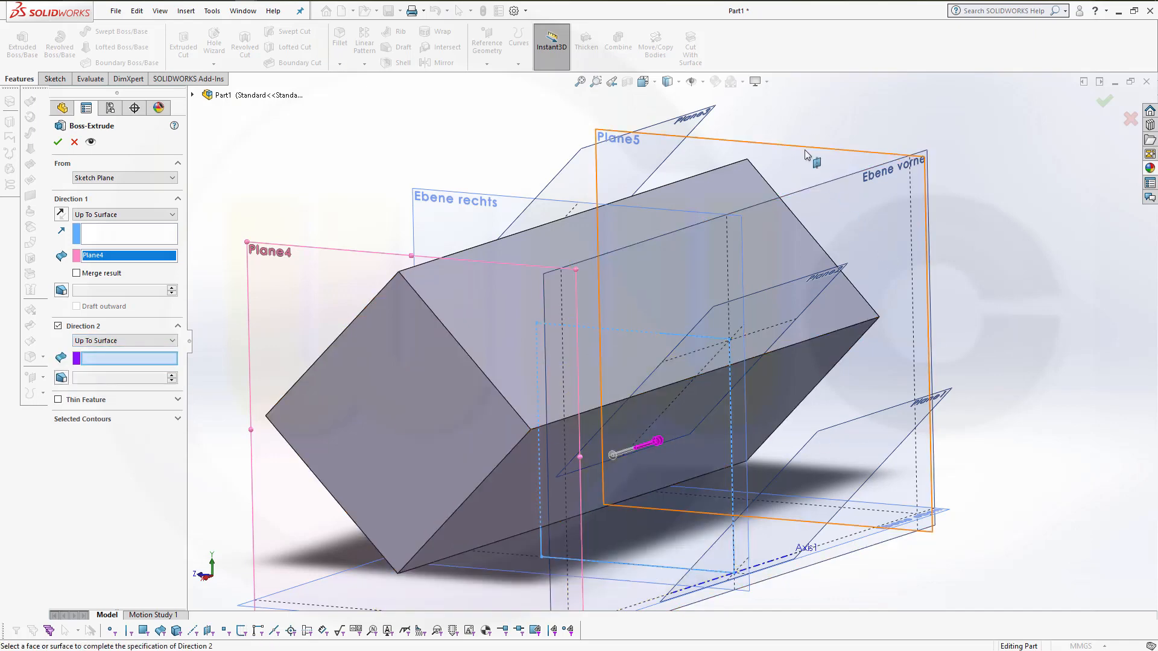
pyautogui.click(805, 148)
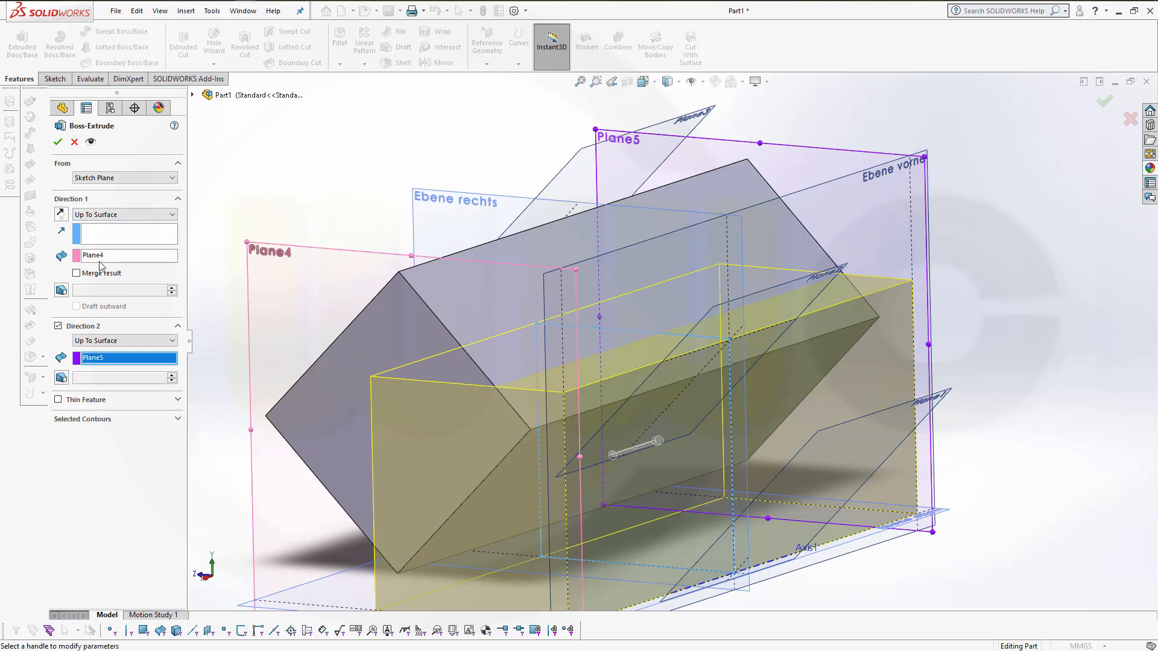
pyautogui.click(58, 142)
# Start a sketch on Ebene rechts and highlight the tilted cylinder housing among the listed solid bodies.
pyautogui.moveTo(331, 258); pyautogui.dragTo(388, 251, button='middle')
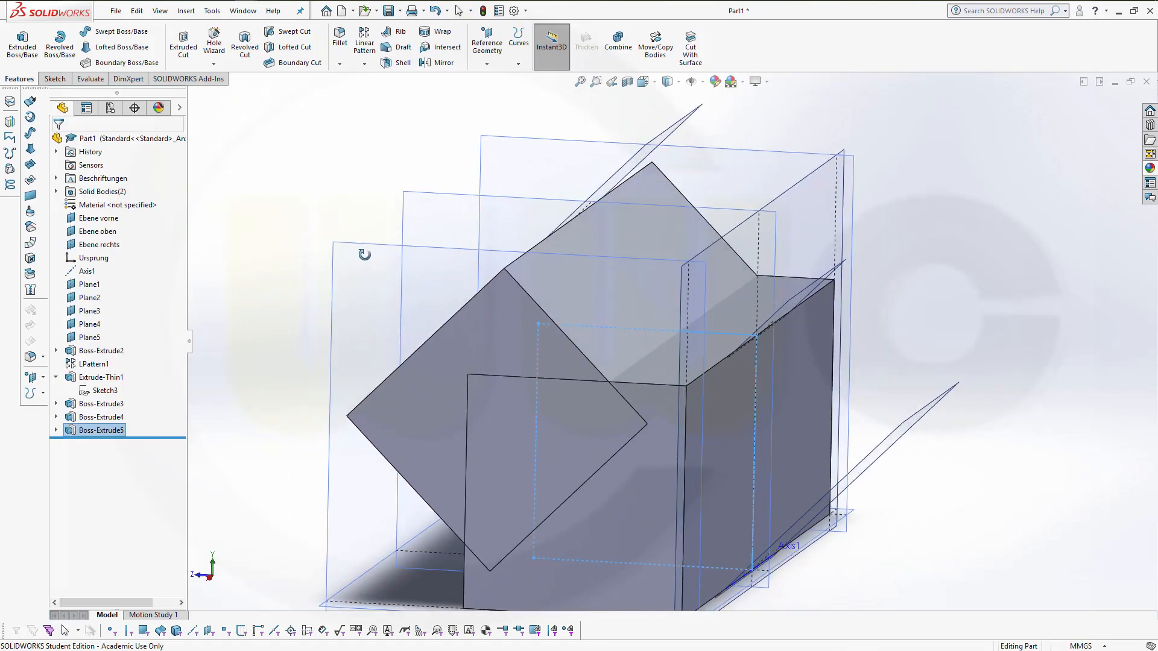
pyautogui.click(275, 101)
pyautogui.click(422, 191)
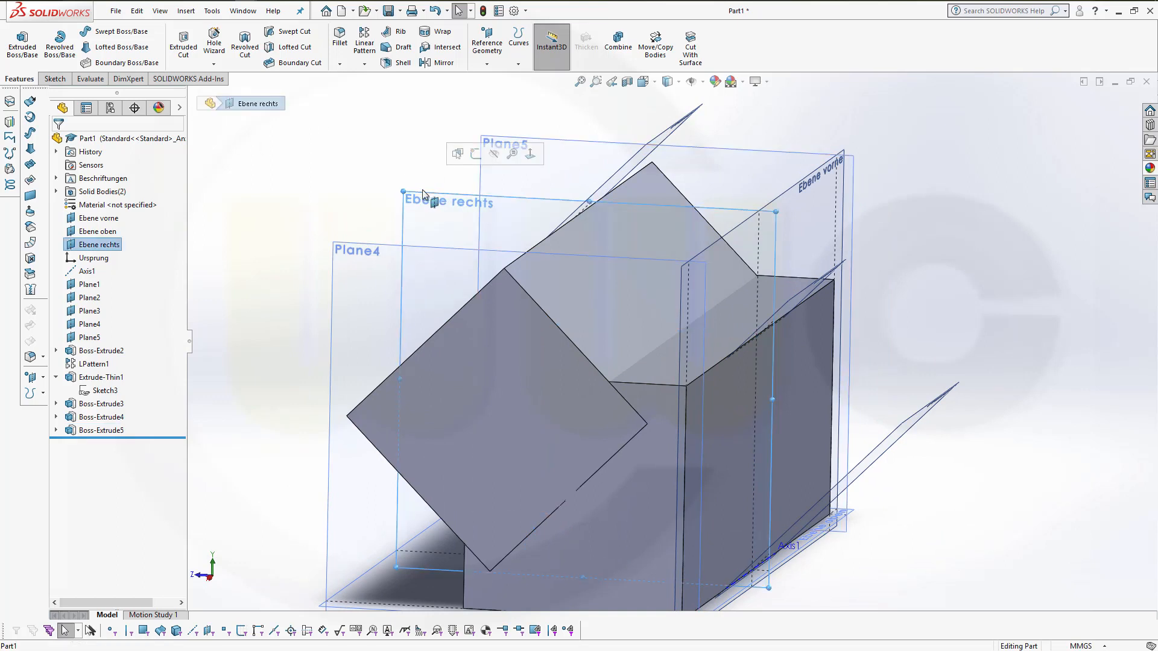
pyautogui.click(475, 158)
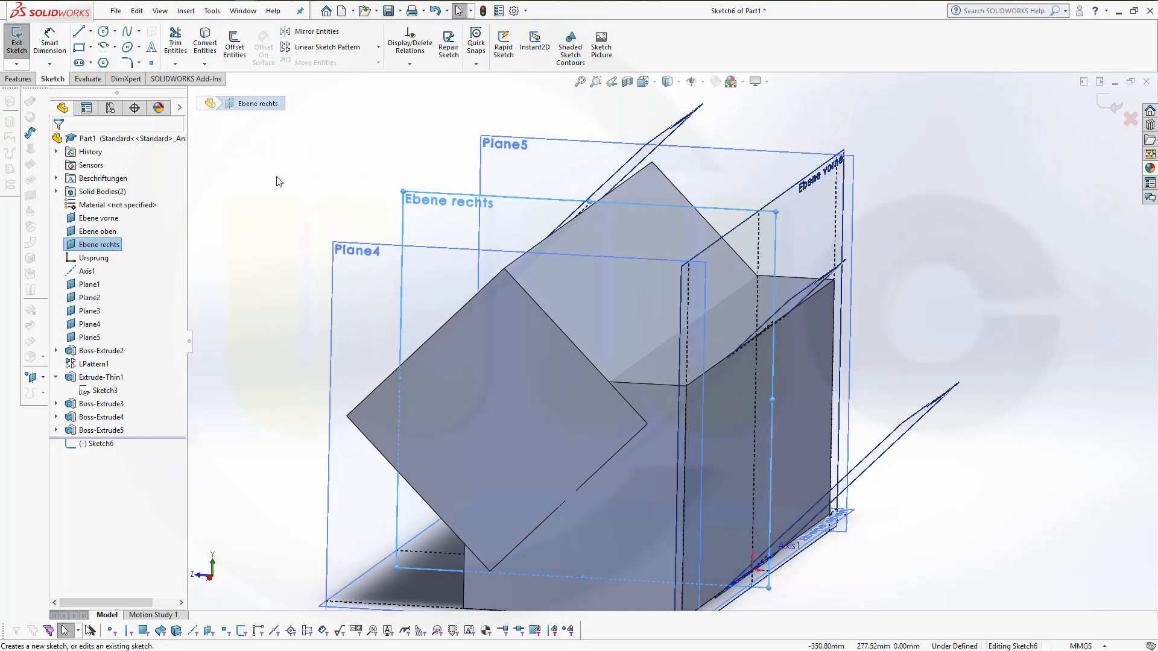
pyautogui.click(57, 192)
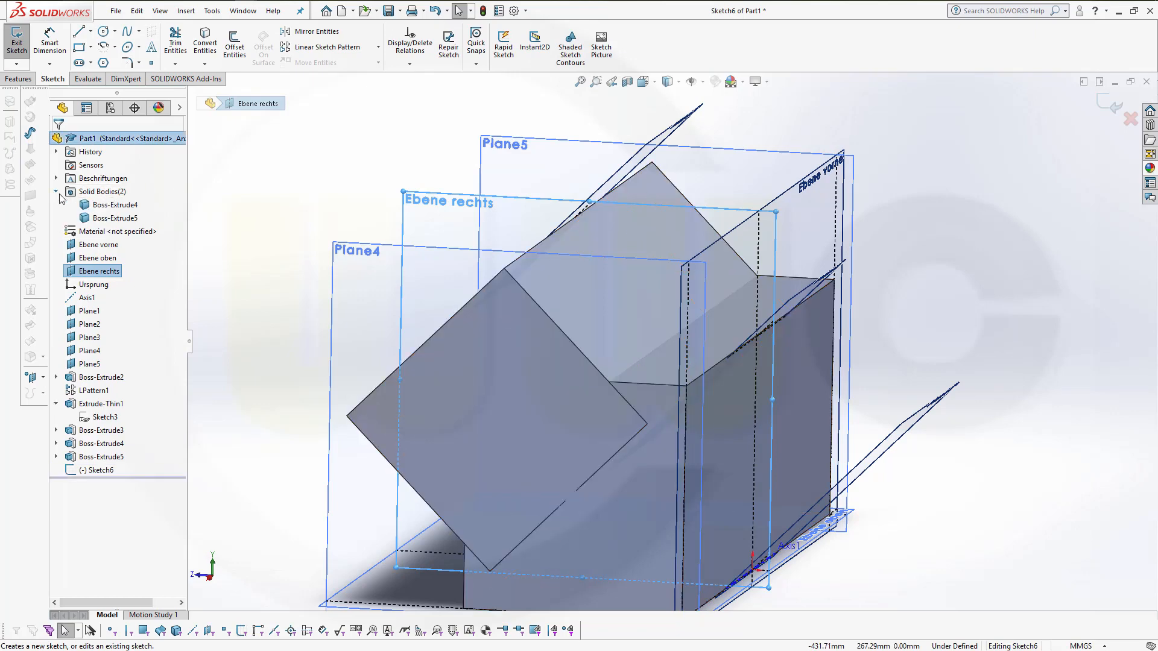
pyautogui.click(114, 205)
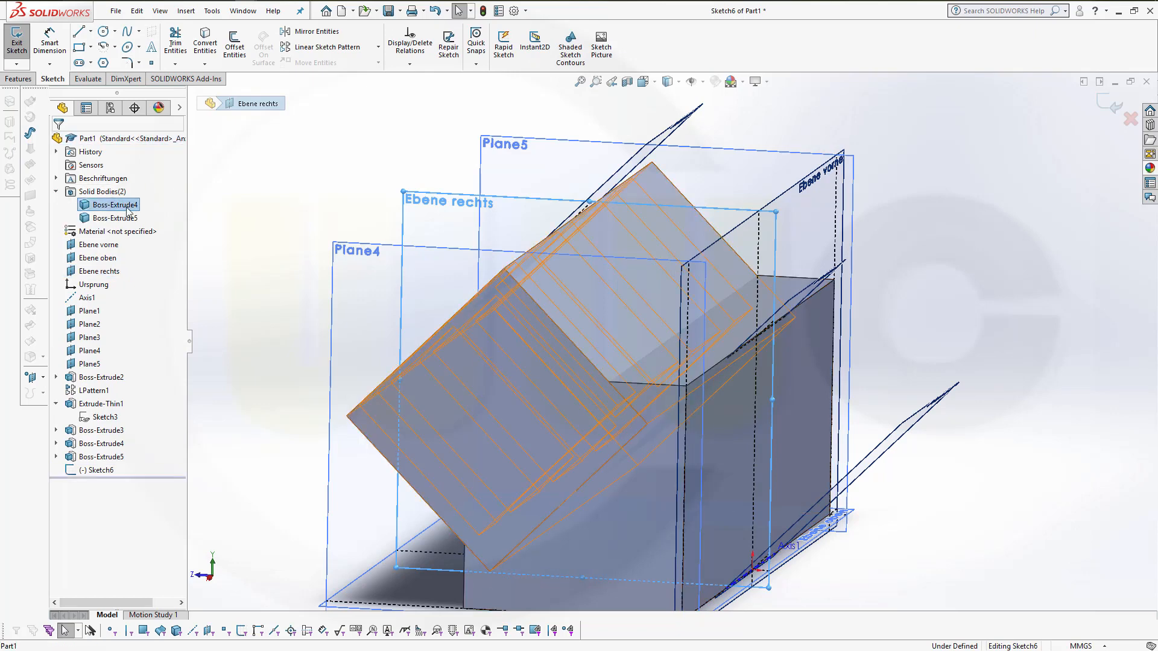
pyautogui.moveTo(312, 230); pyautogui.dragTo(329, 214, button='middle')
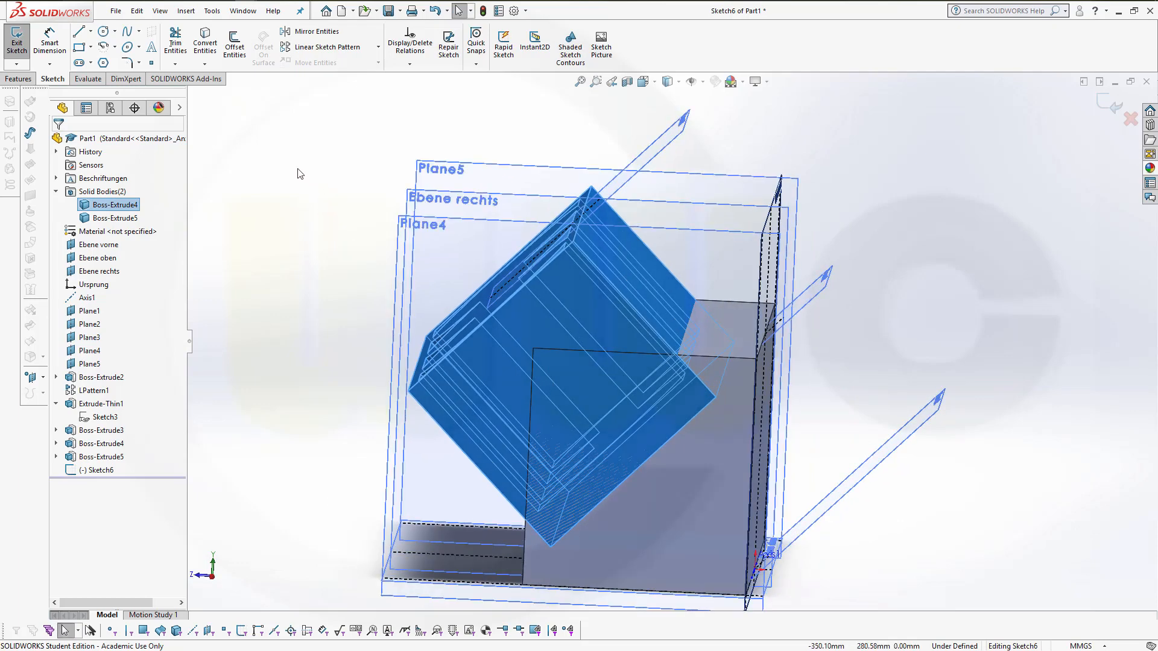
pyautogui.click(298, 168)
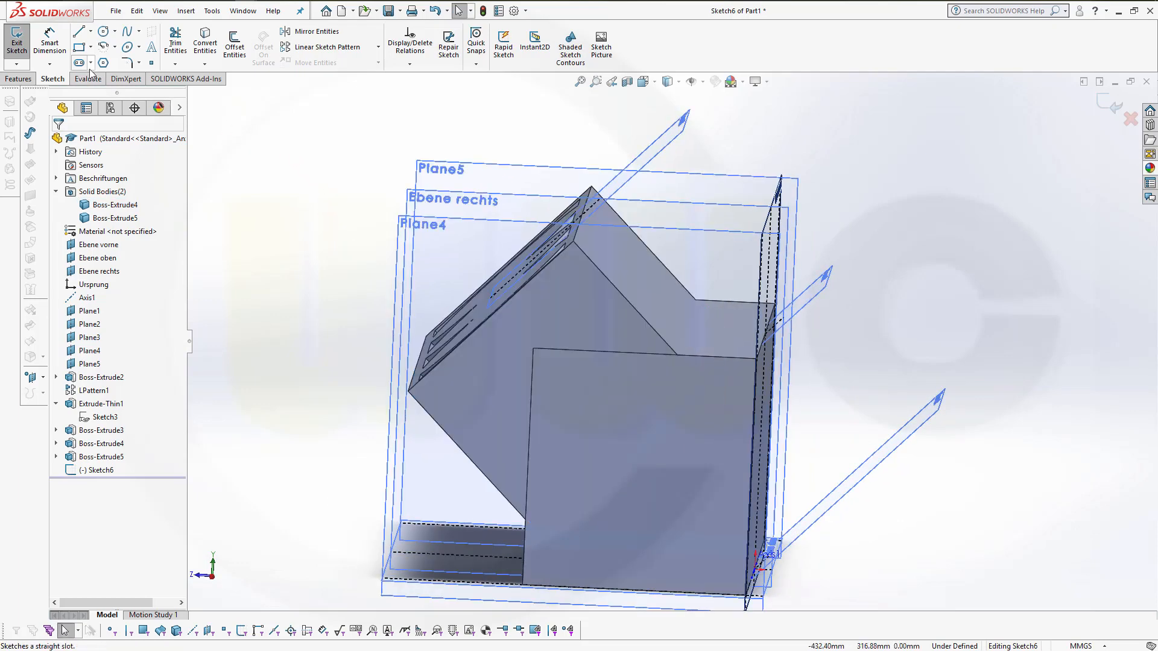
# Convert the edges of the tilted housing's square end face into the sketch and close the sketch.
pyautogui.click(205, 44)
pyautogui.click(567, 311)
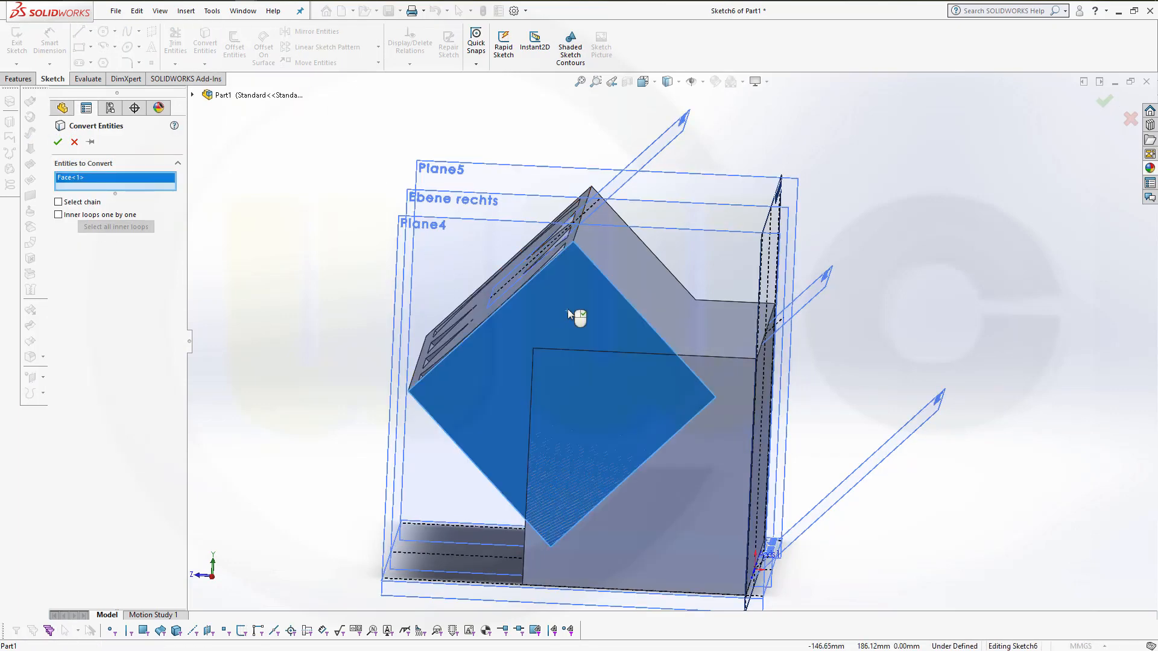
pyautogui.click(58, 142)
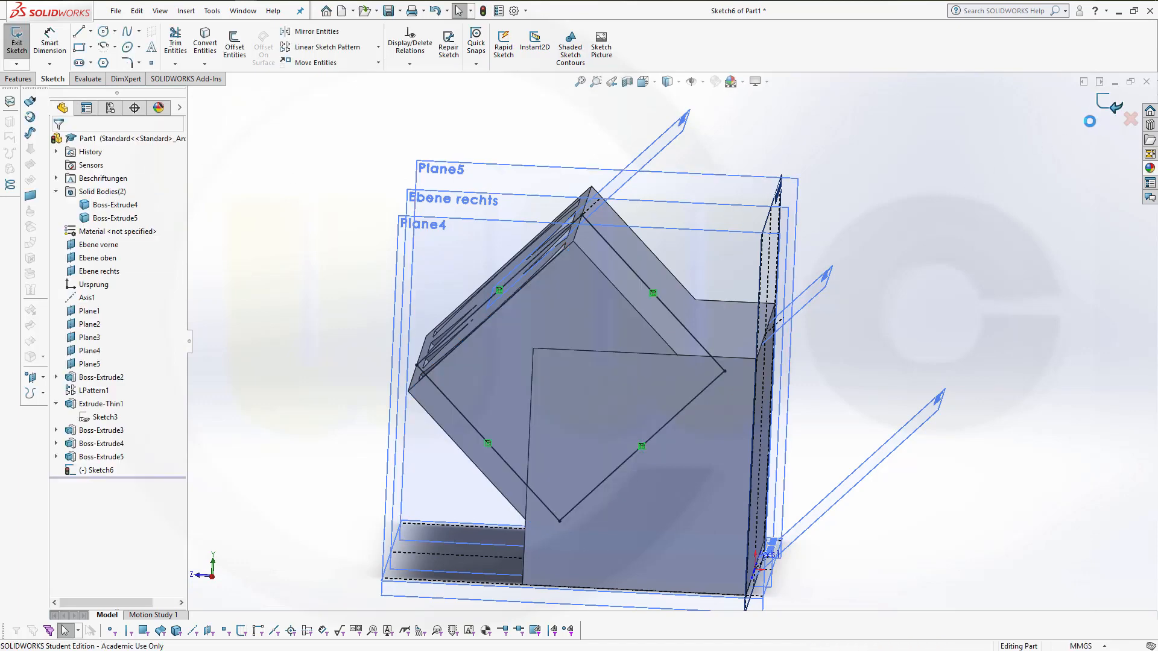
pyautogui.click(1110, 107)
# Hide the tilted cylinder housing body Boss-Extrude4.
pyautogui.moveTo(1051, 161)
pyautogui.mouseDown(button='middle')
pyautogui.moveTo(891, 207)
pyautogui.moveTo(862, 239)
pyautogui.mouseUp(button='middle')
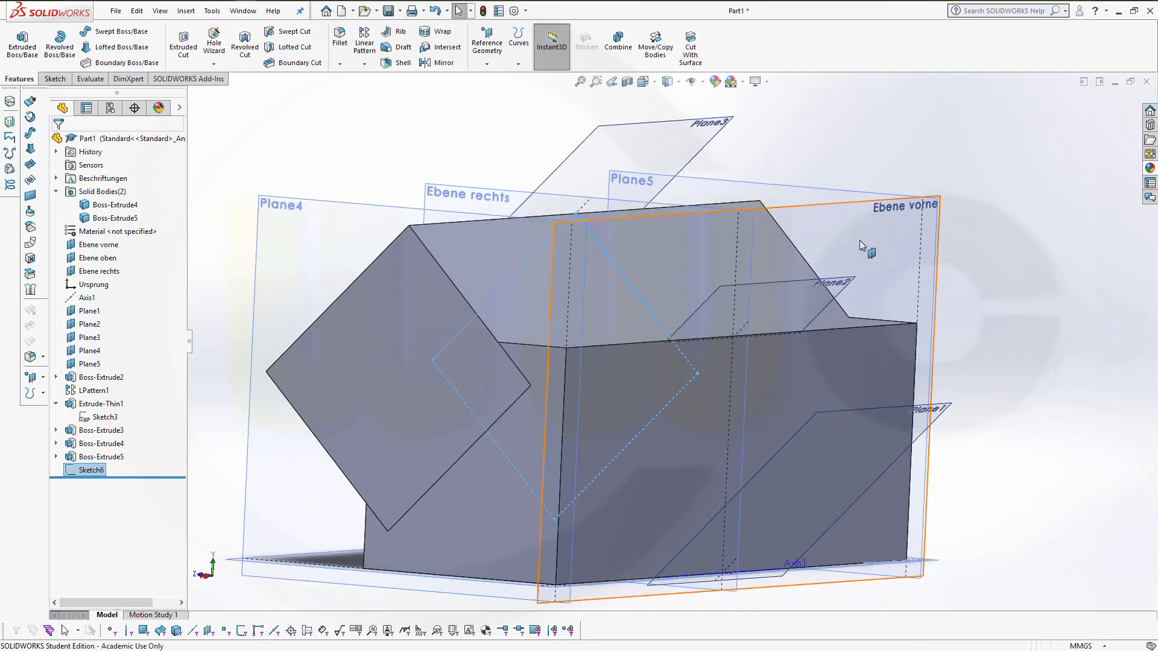
pyautogui.click(135, 211)
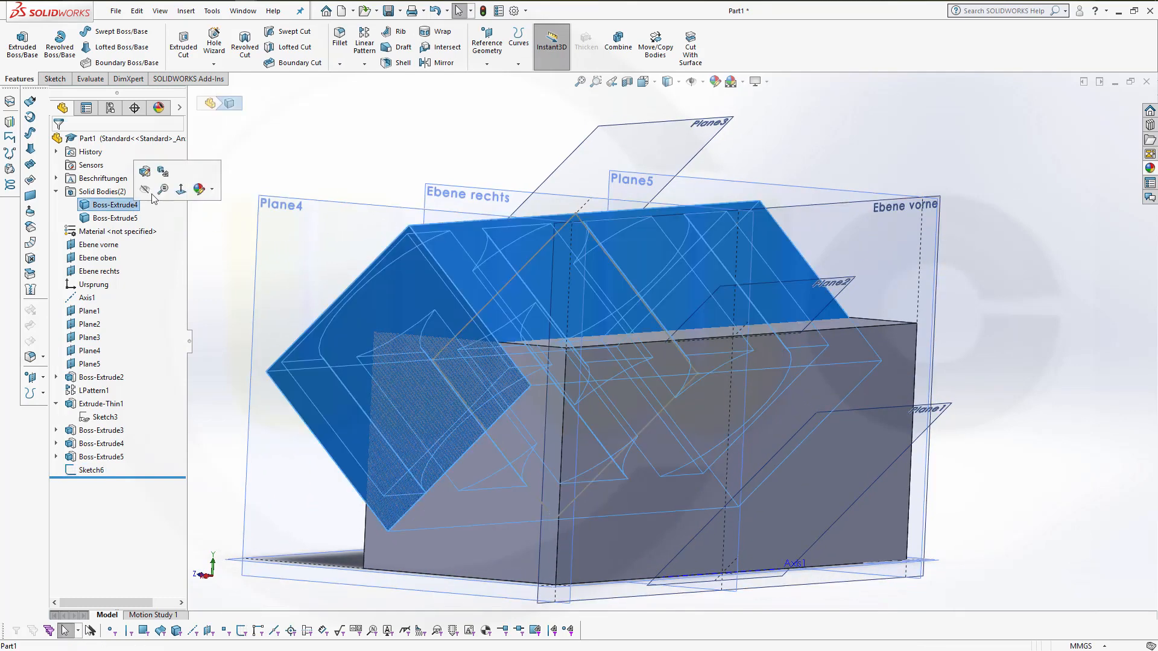
pyautogui.click(148, 182)
# Set up an extruded cut in the crankcase block from the converted square profile, running up to surface Plane4.
pyautogui.moveTo(308, 220)
pyautogui.mouseDown(button='middle')
pyautogui.moveTo(368, 216)
pyautogui.moveTo(313, 216)
pyautogui.mouseUp(button='middle')
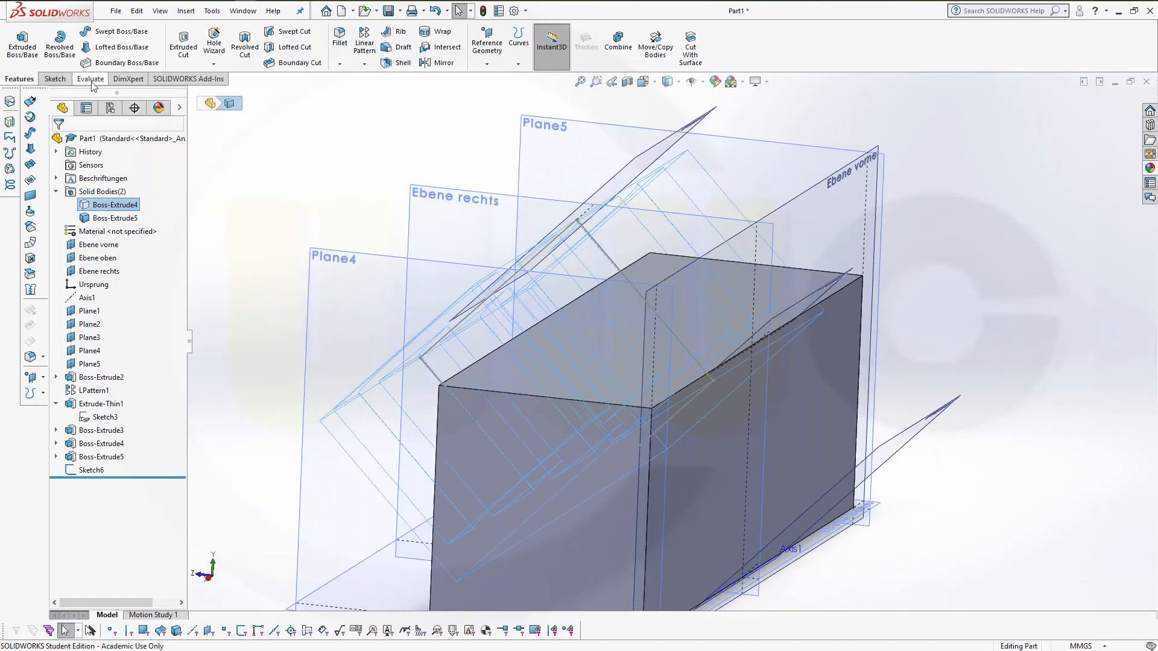
pyautogui.click(184, 44)
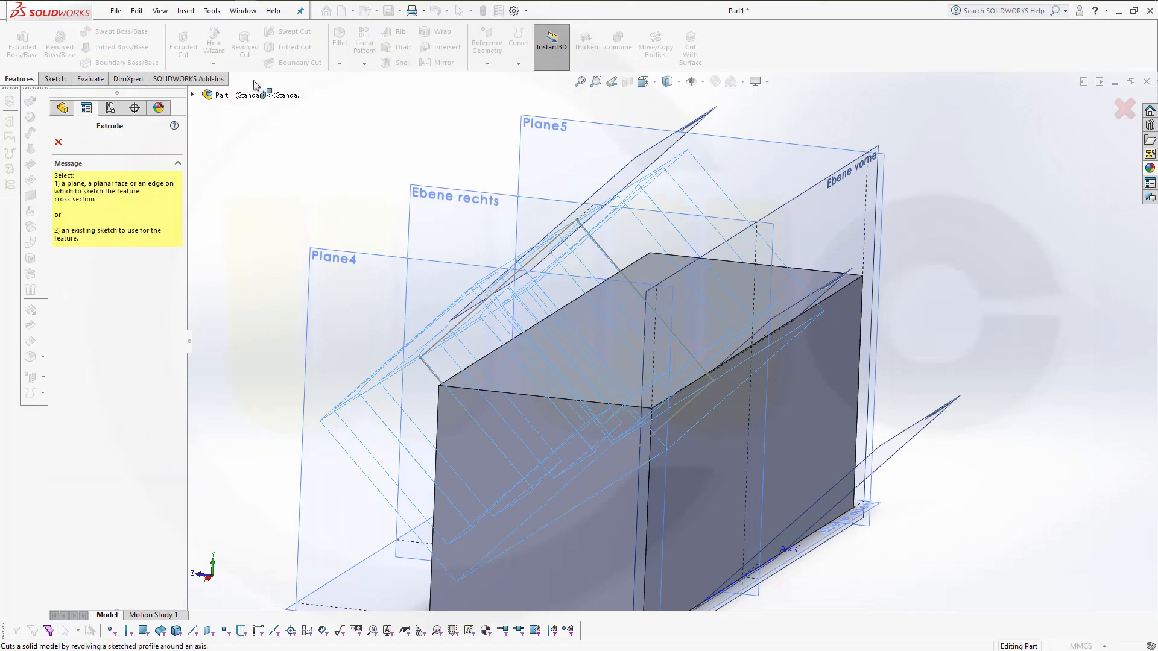
pyautogui.moveTo(363, 167); pyautogui.dragTo(307, 188, button='middle')
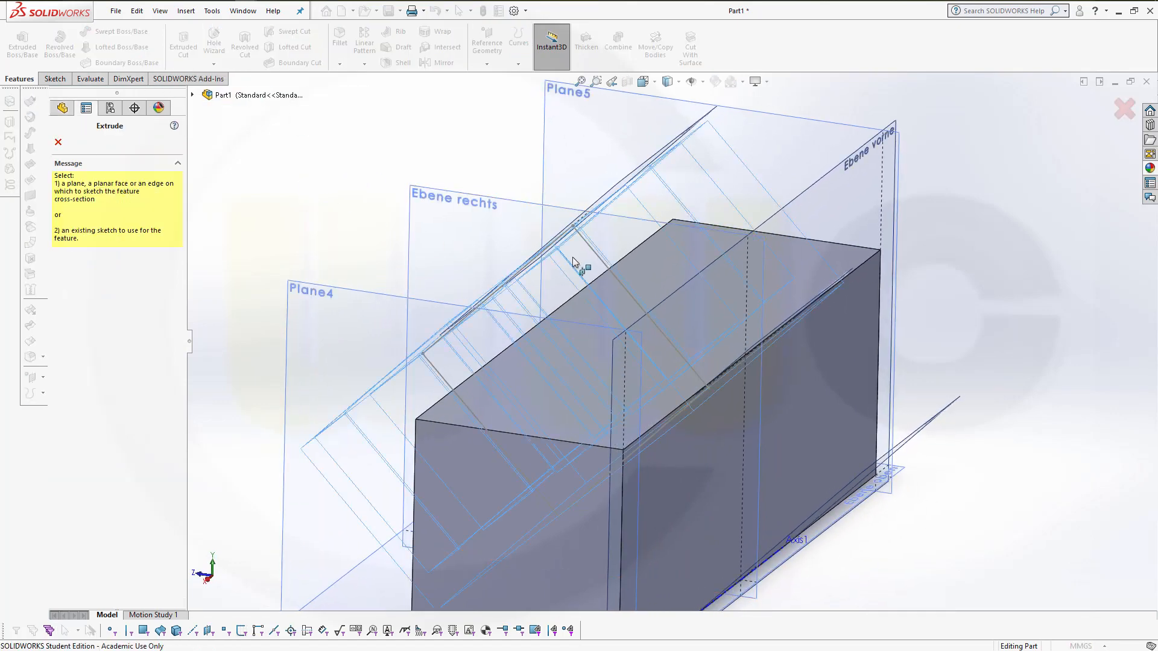
pyautogui.click(602, 261)
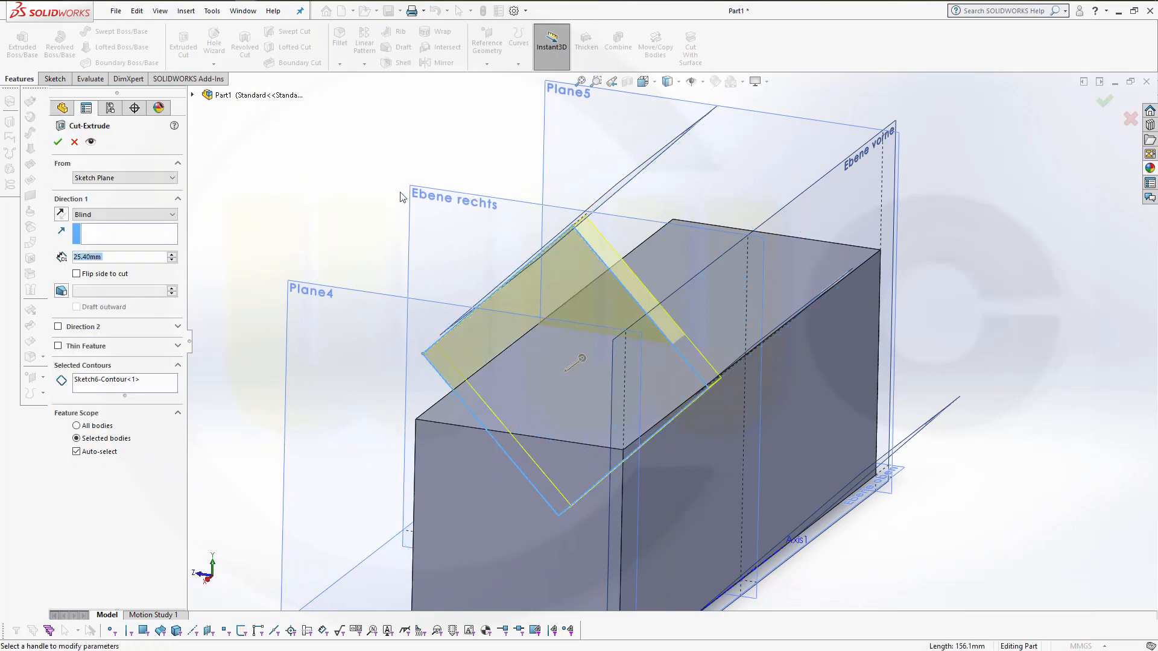
pyautogui.click(175, 215)
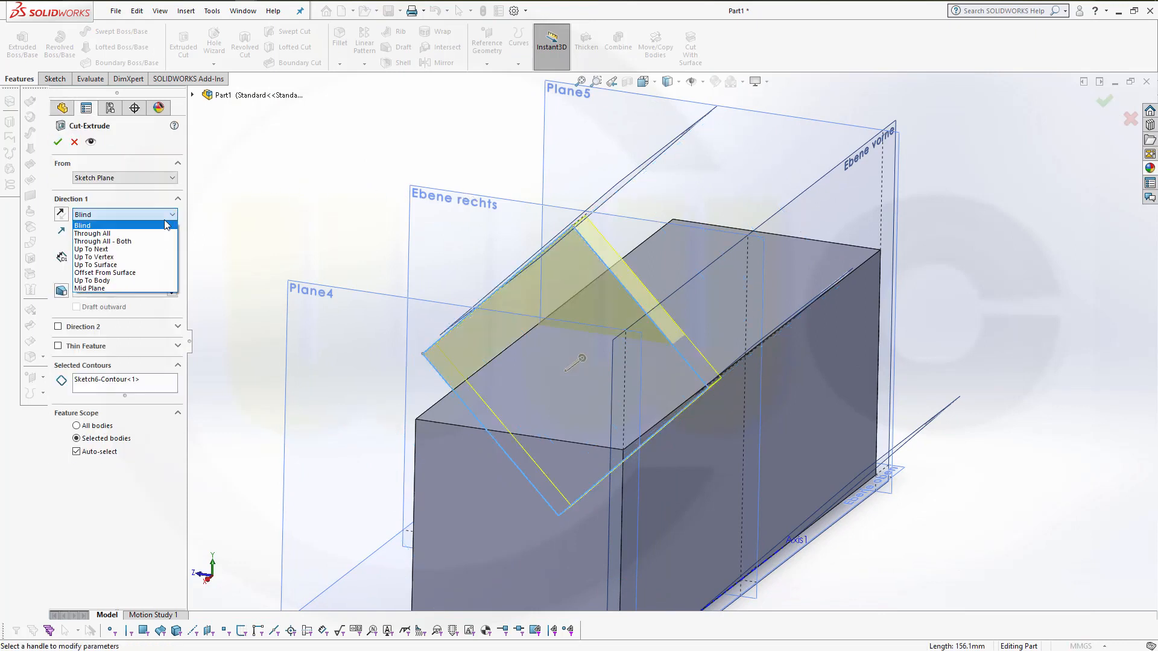
pyautogui.click(127, 265)
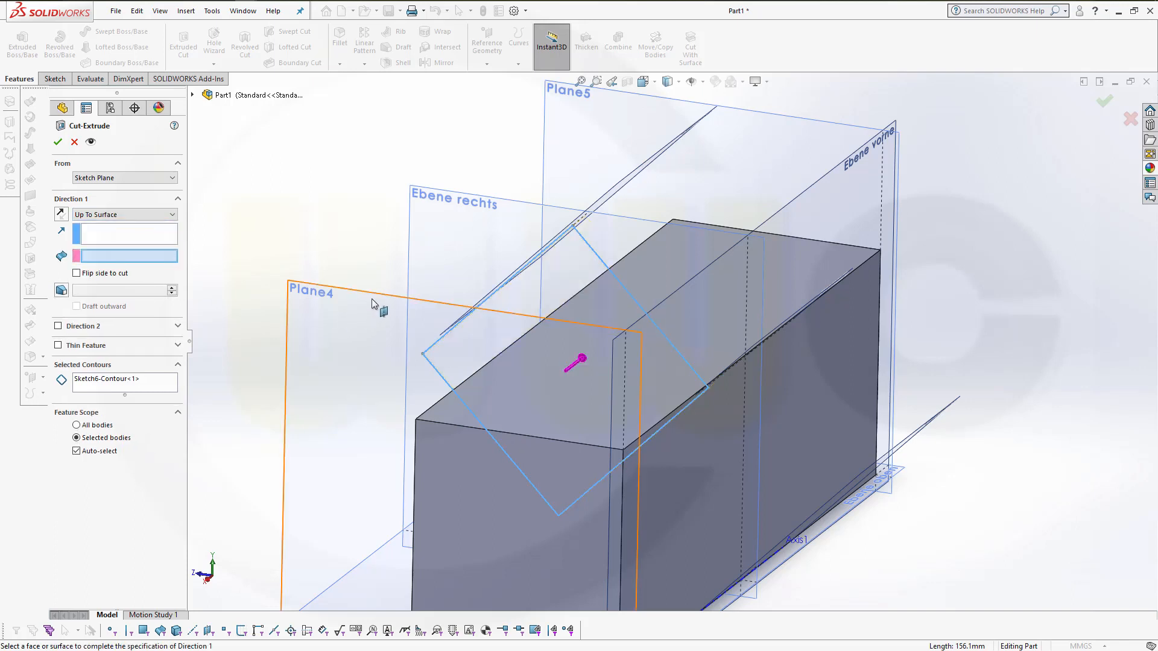
pyautogui.click(375, 296)
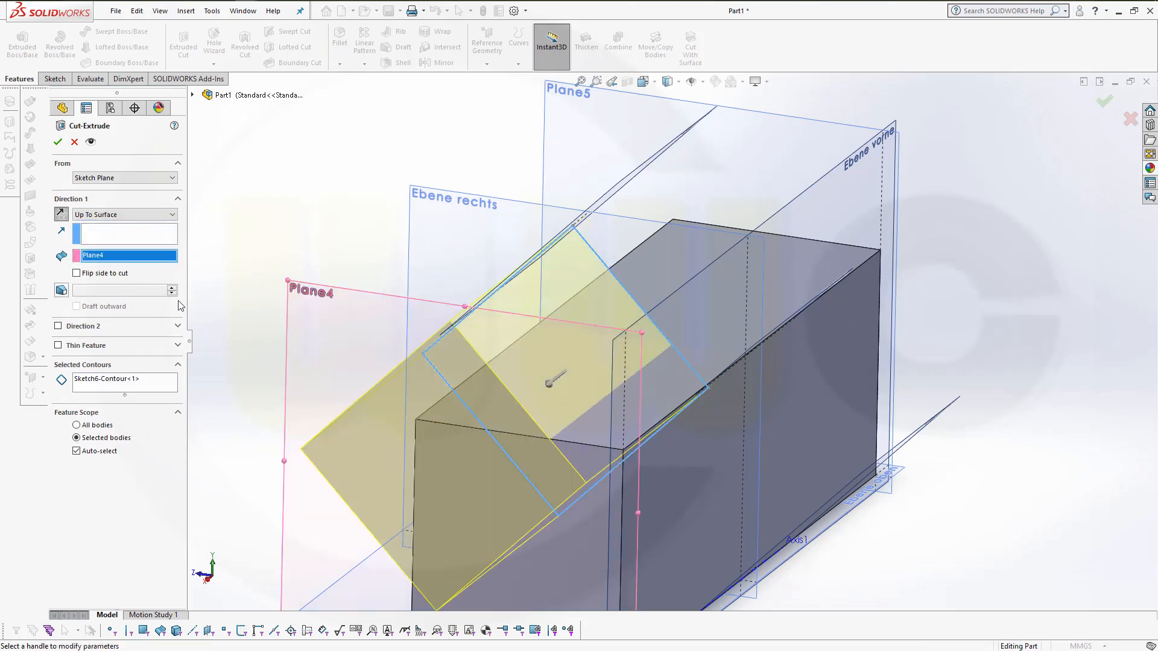
# Add a second cut direction up to surface Plane5 and accept the cut.
pyautogui.click(58, 326)
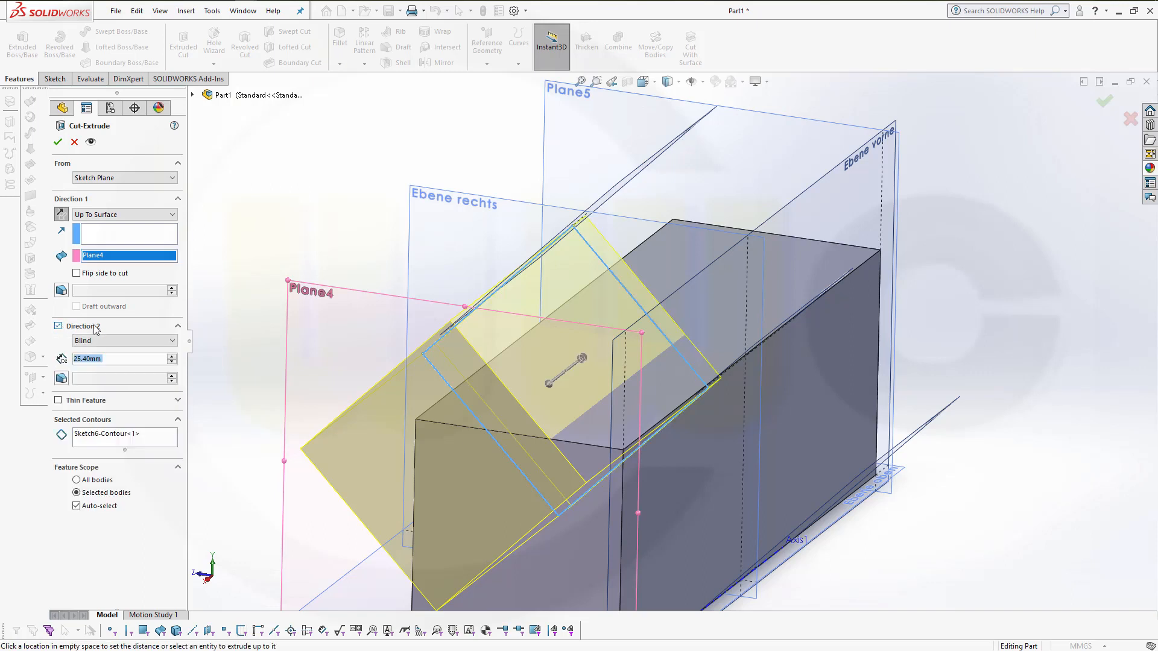
pyautogui.click(174, 342)
pyautogui.click(156, 379)
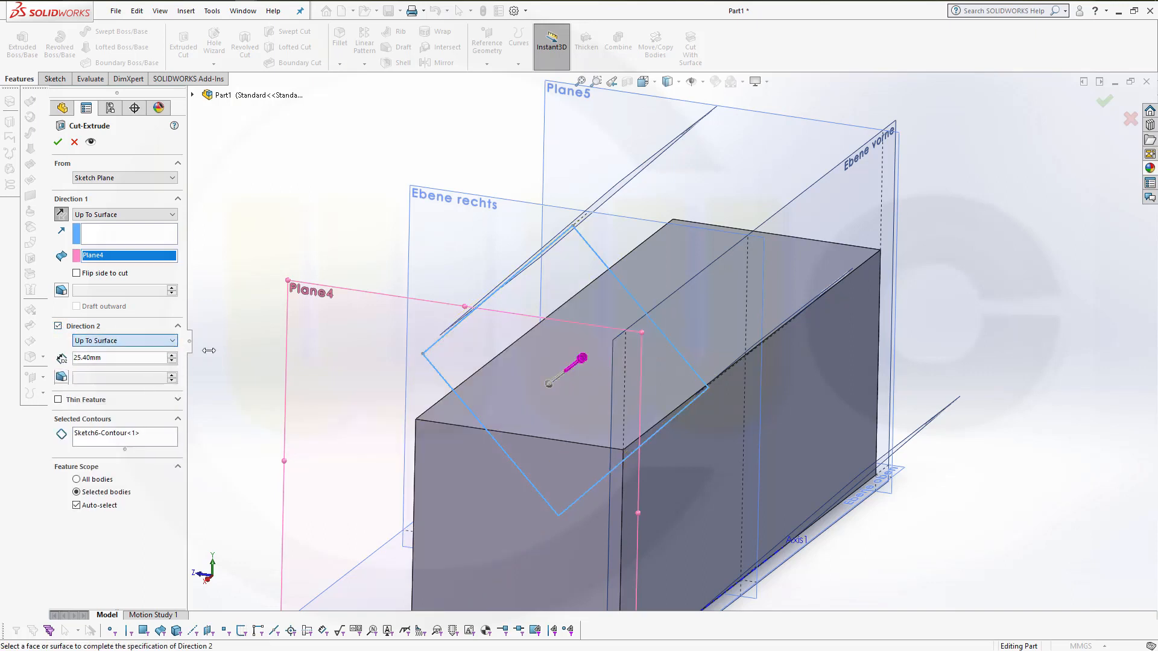
pyautogui.click(757, 117)
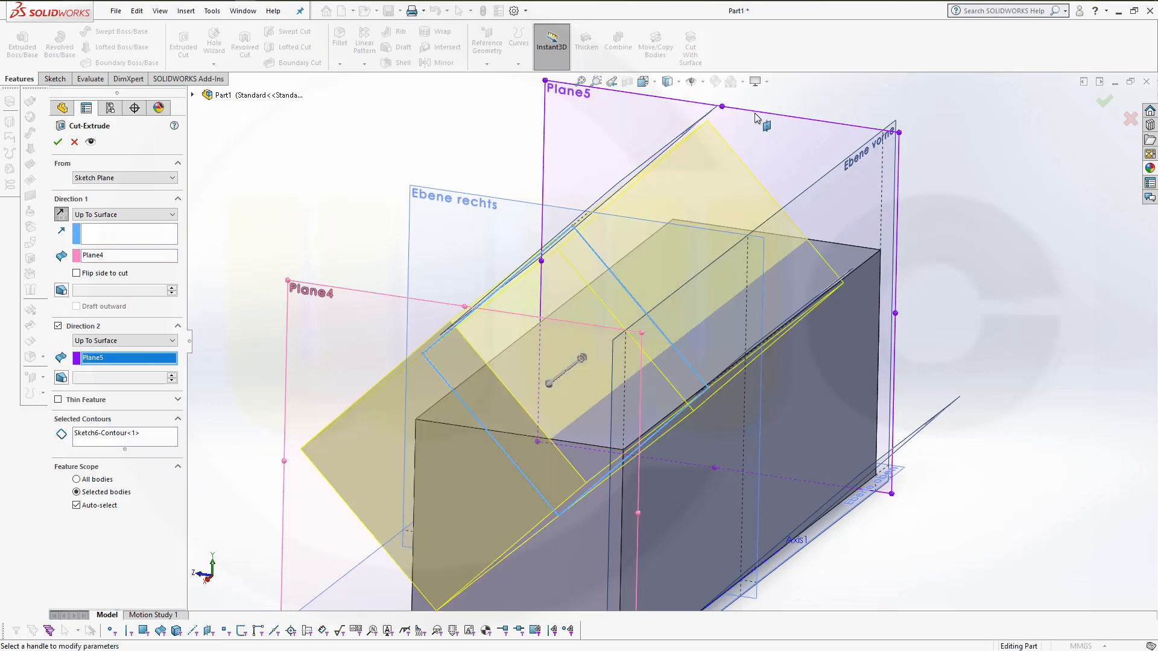
pyautogui.click(57, 142)
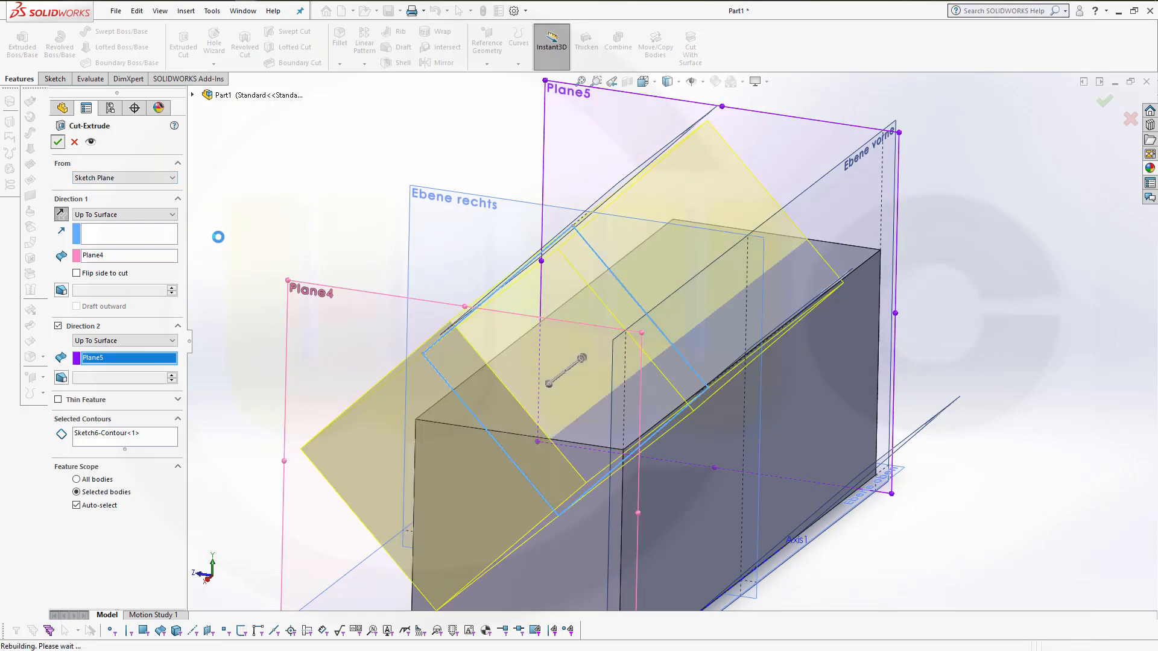
# Start a 19 mm shell on the crankcase body and select the slanted face left by the cut for removal.
pyautogui.moveTo(354, 275); pyautogui.dragTo(498, 304, button='middle')
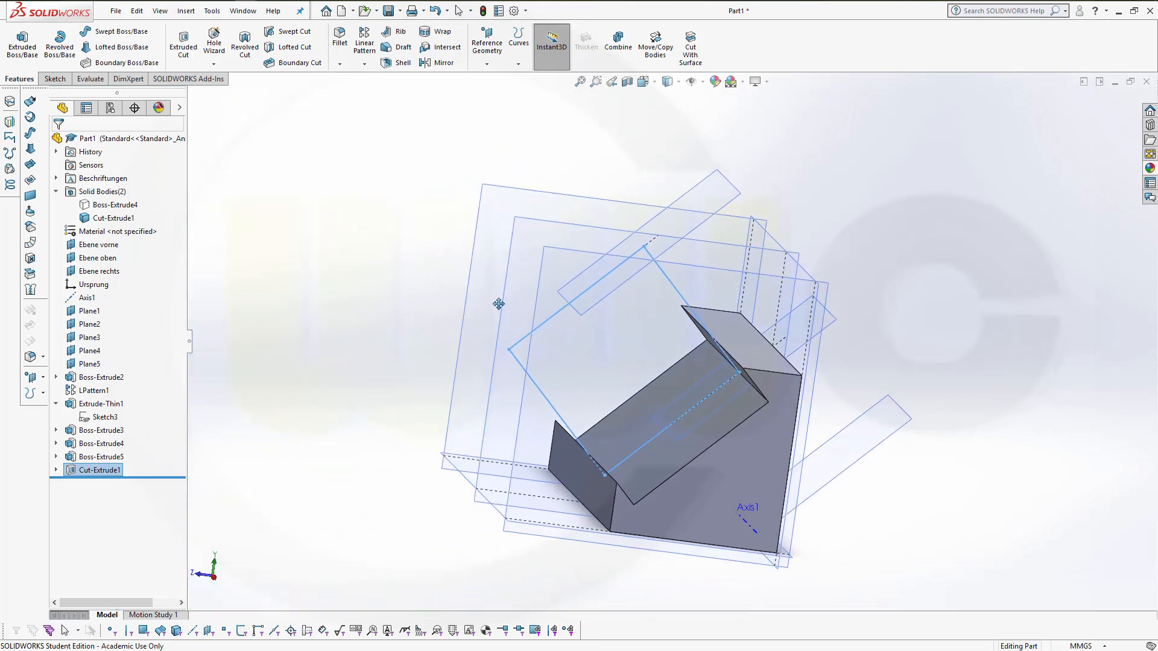
pyautogui.click(399, 62)
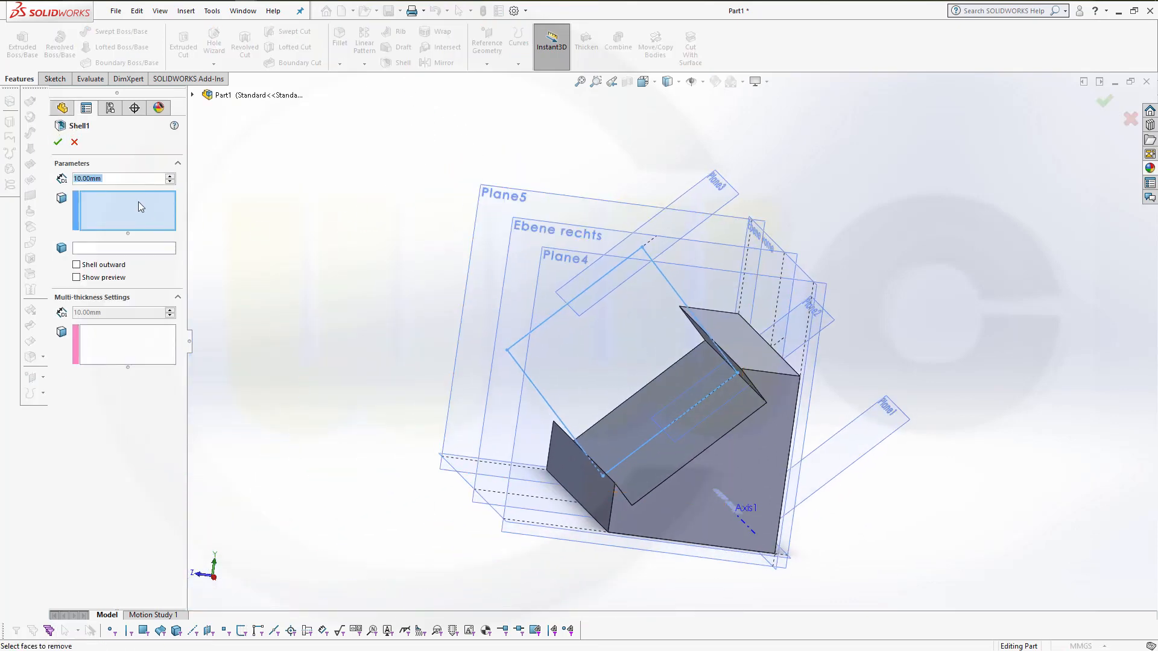
pyautogui.write('19')
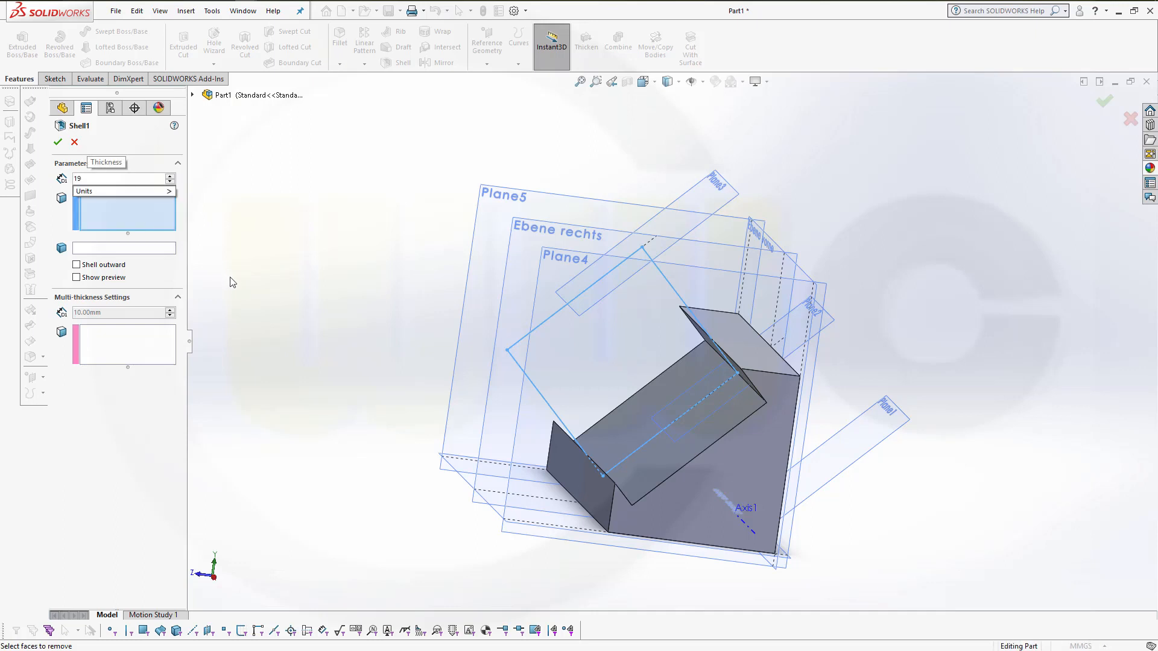
pyautogui.click(142, 214)
pyautogui.moveTo(244, 290); pyautogui.dragTo(292, 317, button='middle')
pyautogui.click(622, 415)
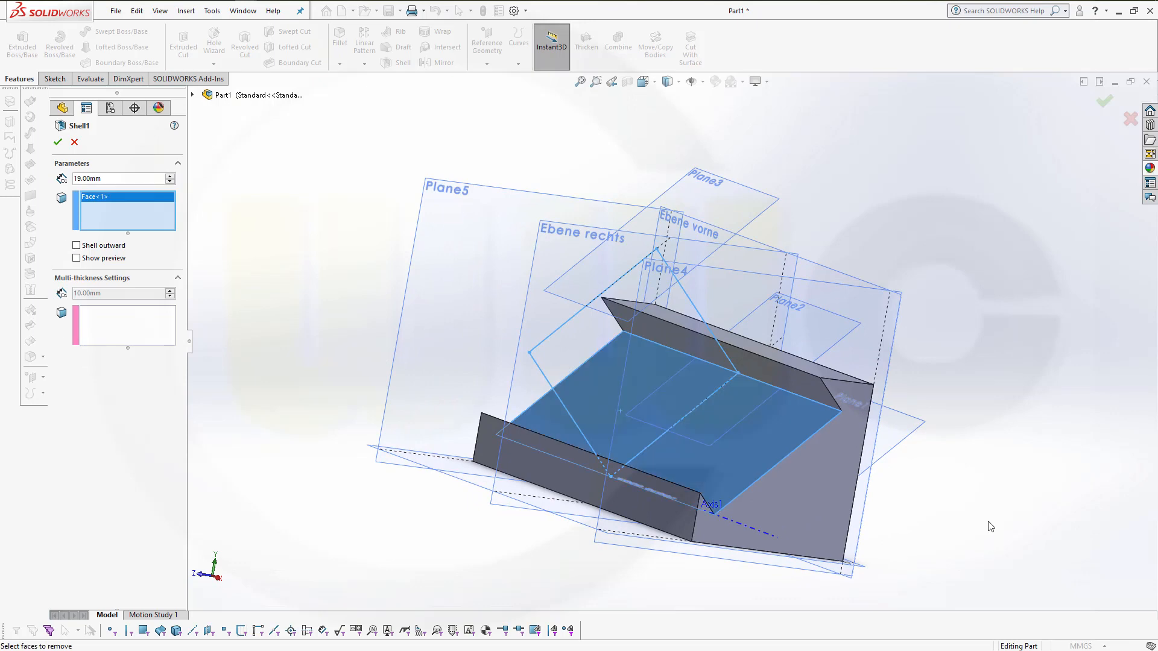
# Add the crankcase's vertical back face and its bottom face to the shell's faces to remove and accept the shell.
pyautogui.moveTo(995, 528); pyautogui.dragTo(747, 455, button='middle')
pyautogui.click(708, 445)
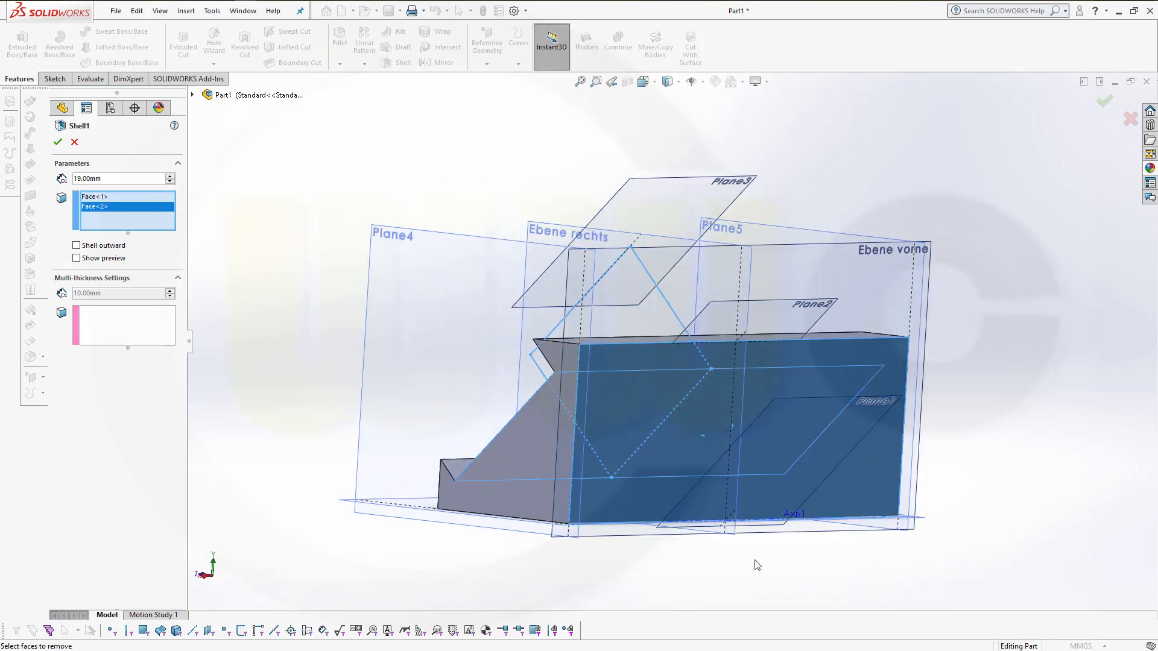
pyautogui.moveTo(757, 558); pyautogui.dragTo(683, 470, button='middle')
pyautogui.click(685, 457)
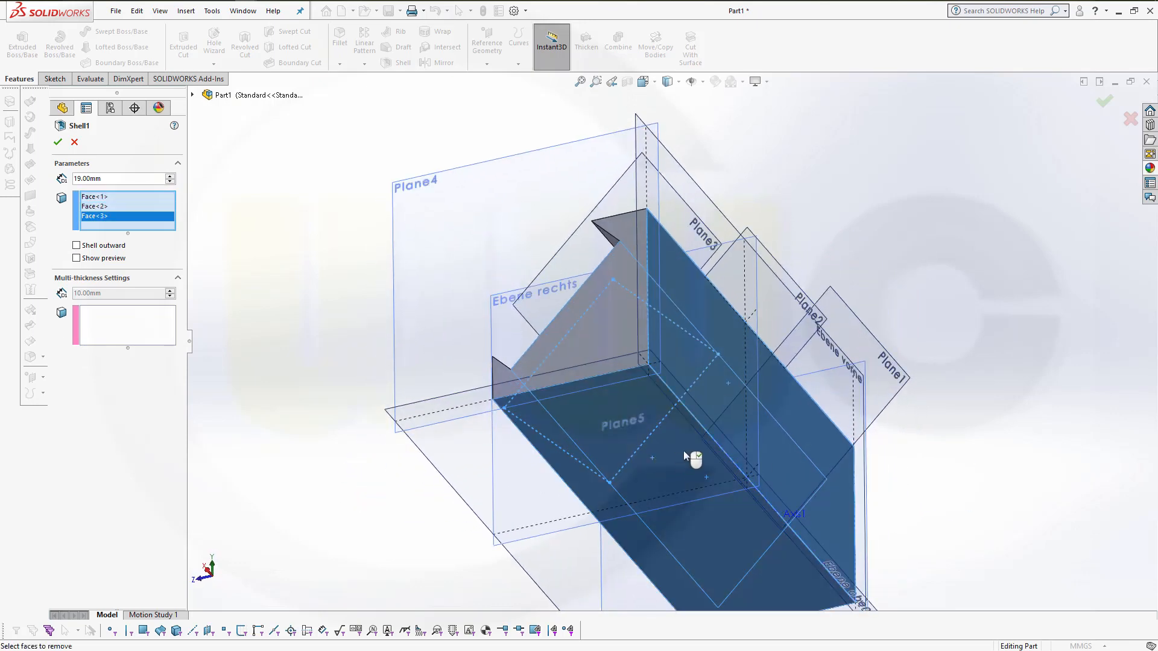
pyautogui.click(58, 143)
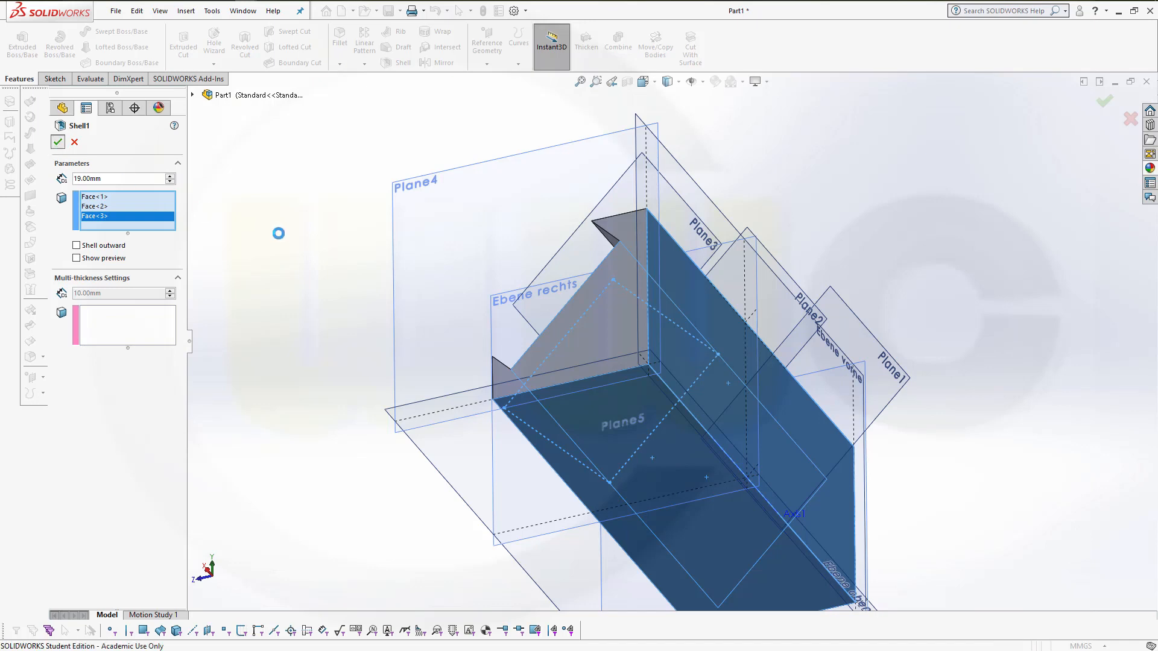
pyautogui.moveTo(281, 240); pyautogui.dragTo(367, 344, button='middle')
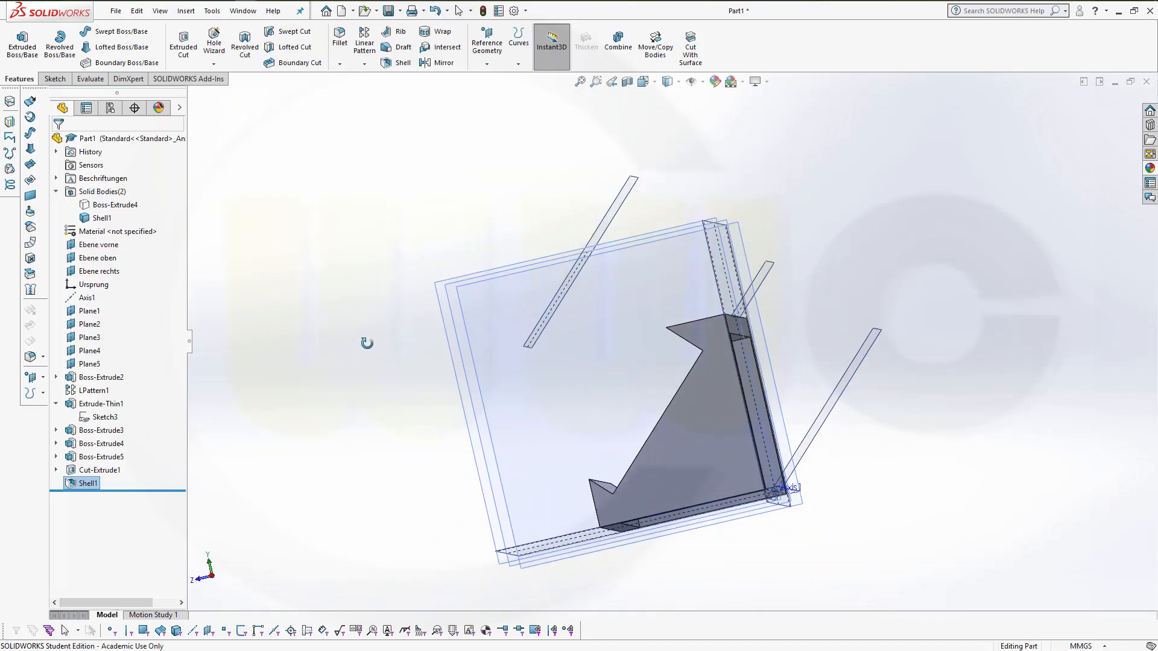
# Show the hidden cylinder housing body Boss-Extrude4 again.
pyautogui.click(116, 205)
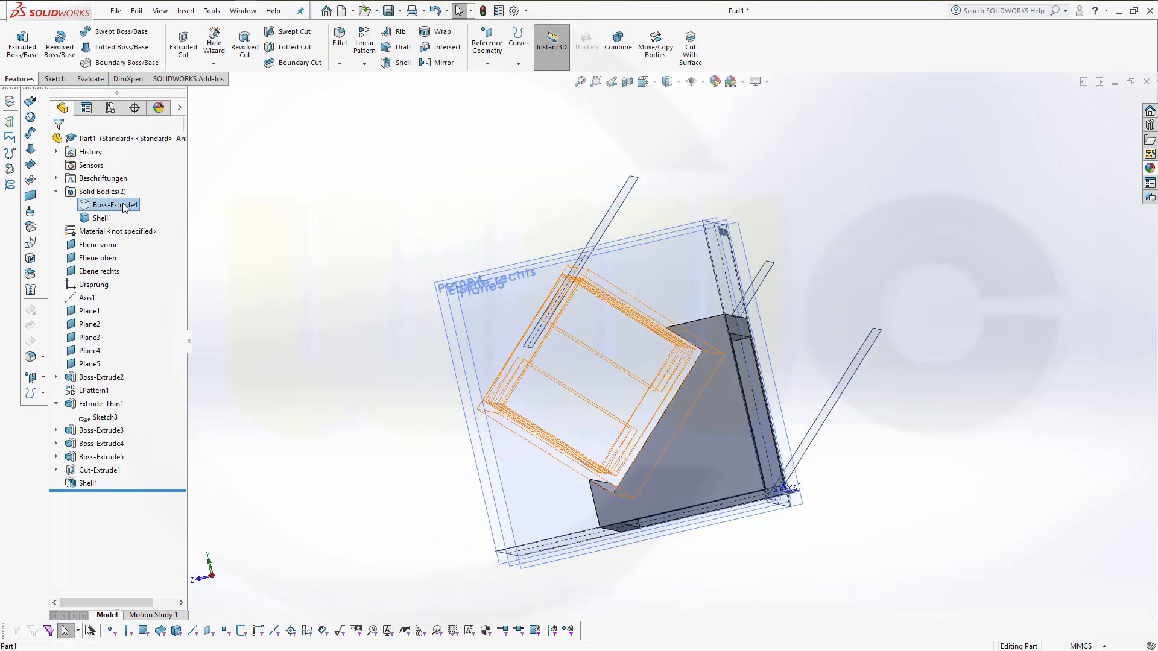
pyautogui.moveTo(433, 309); pyautogui.dragTo(418, 299, button='middle')
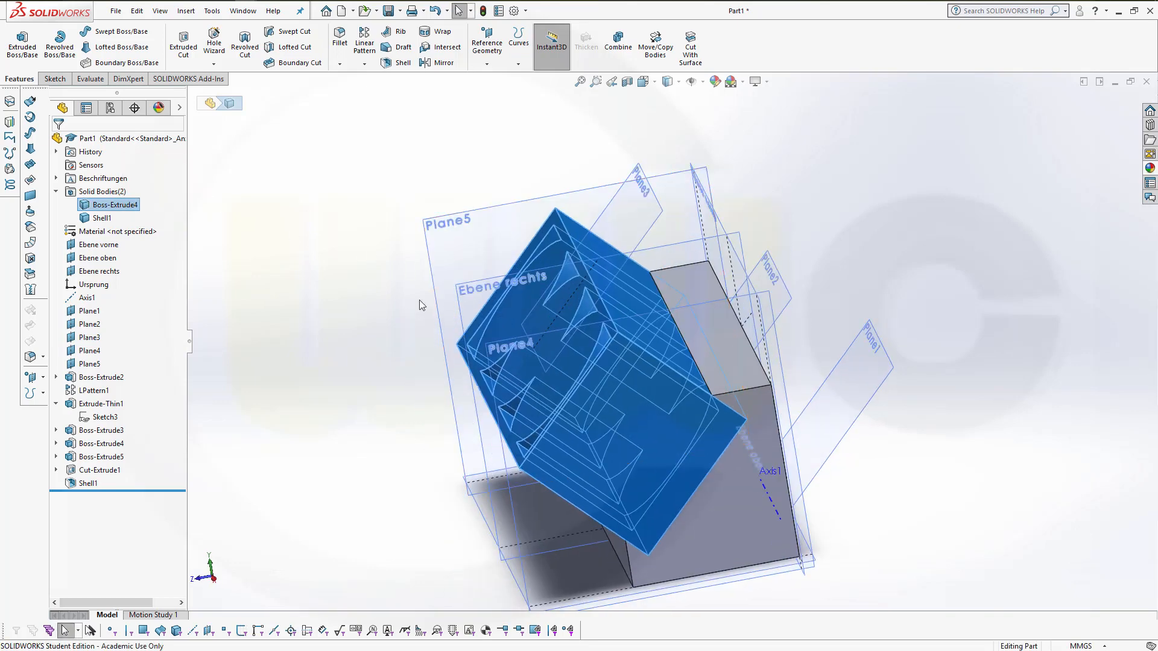
pyautogui.click(381, 255)
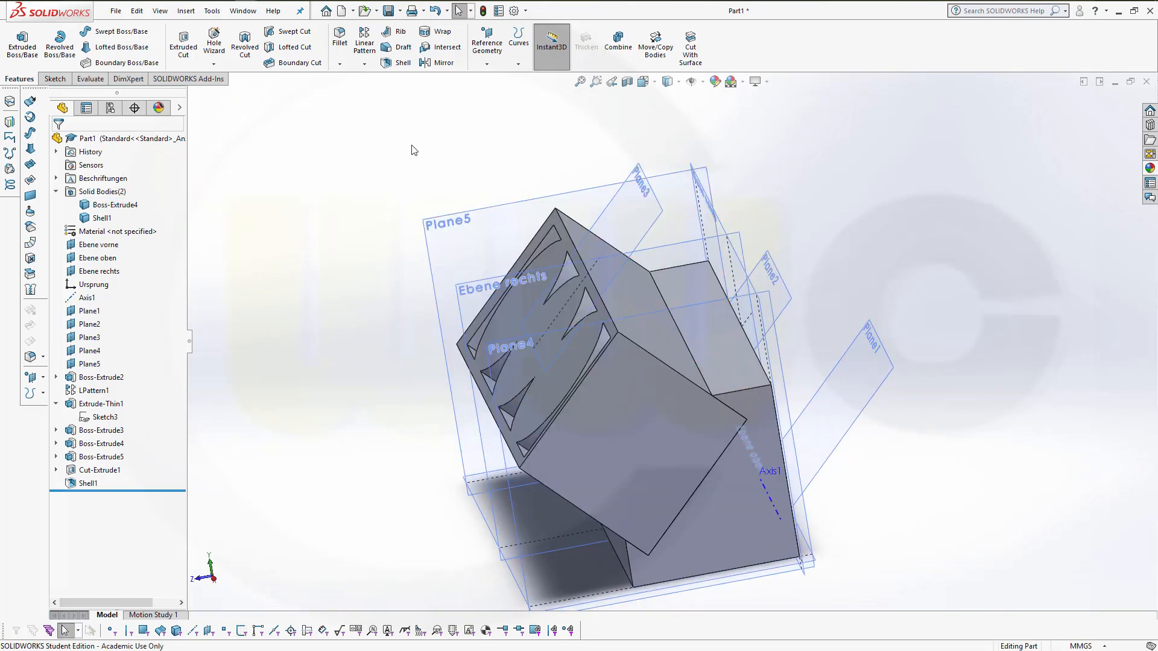
# Combine the cylinder housing Boss-Extrude4 and the crankcase Shell1 into one body with the Add operation.
pyautogui.click(618, 42)
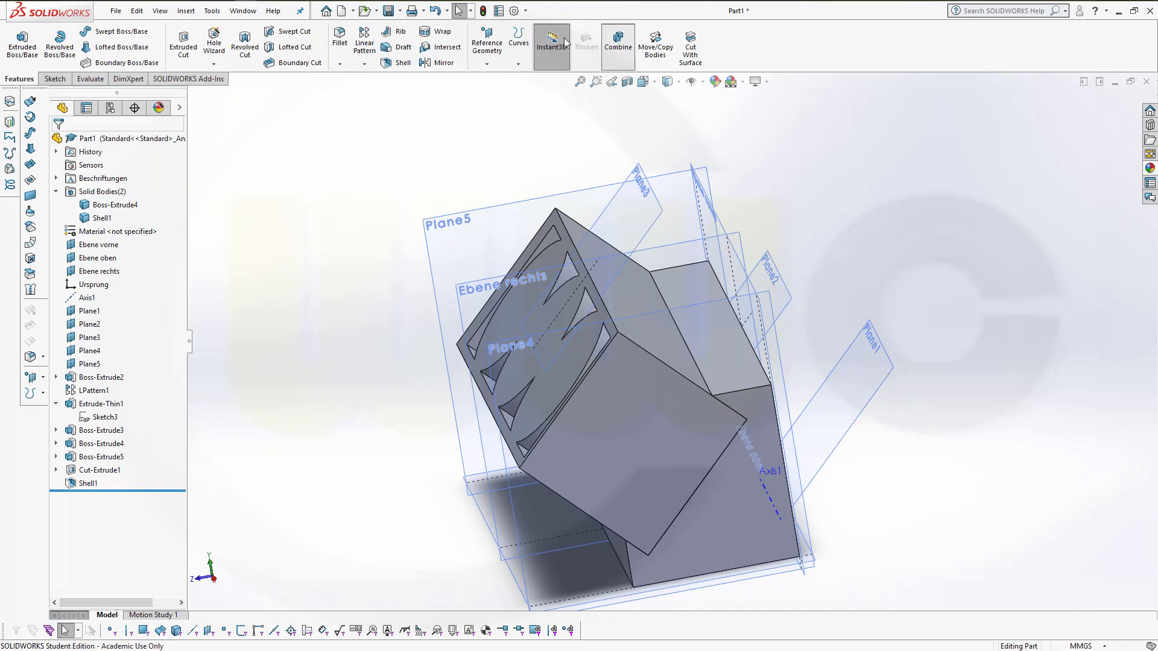
pyautogui.click(612, 436)
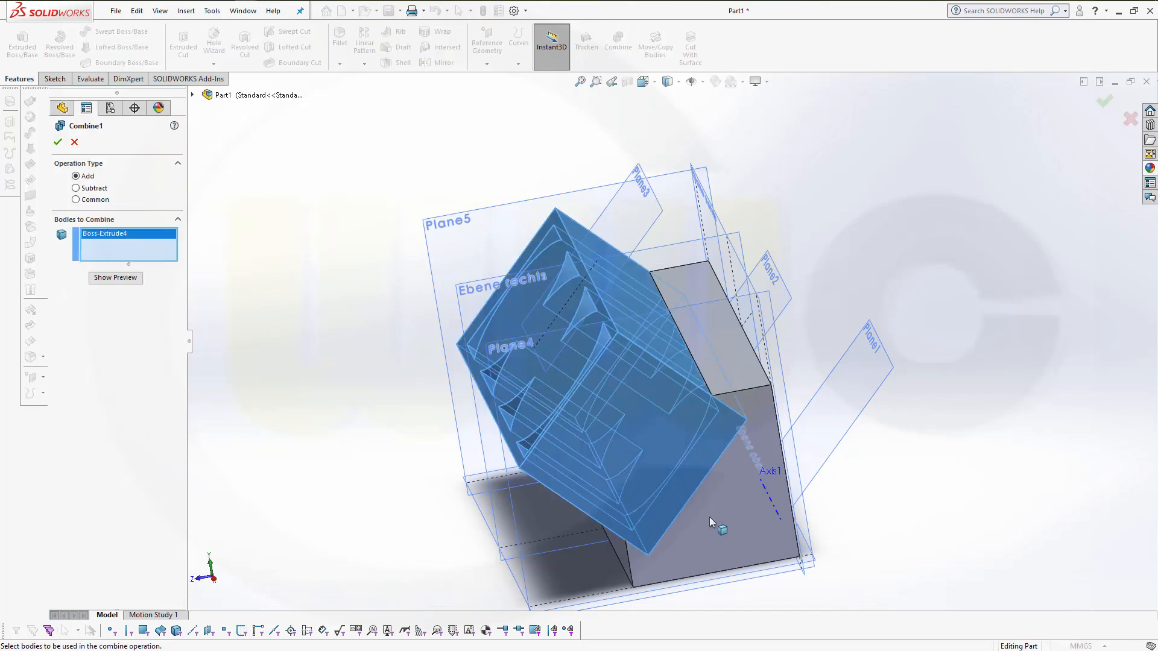
pyautogui.click(729, 522)
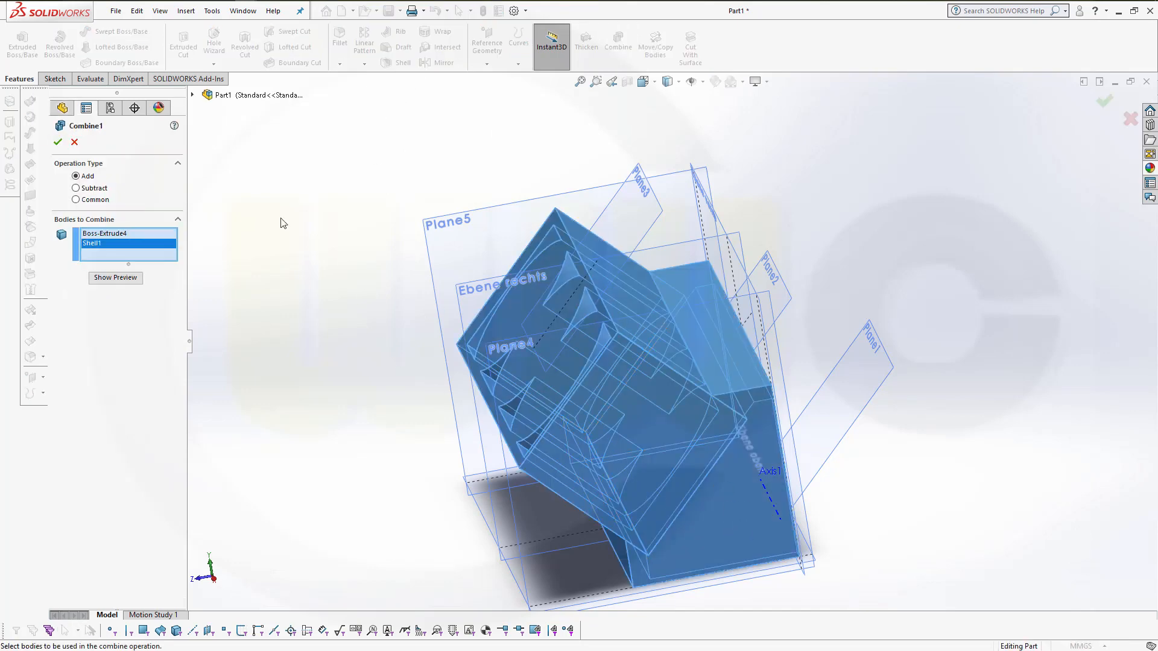
pyautogui.click(58, 141)
pyautogui.moveTo(331, 322); pyautogui.dragTo(444, 406, button='middle')
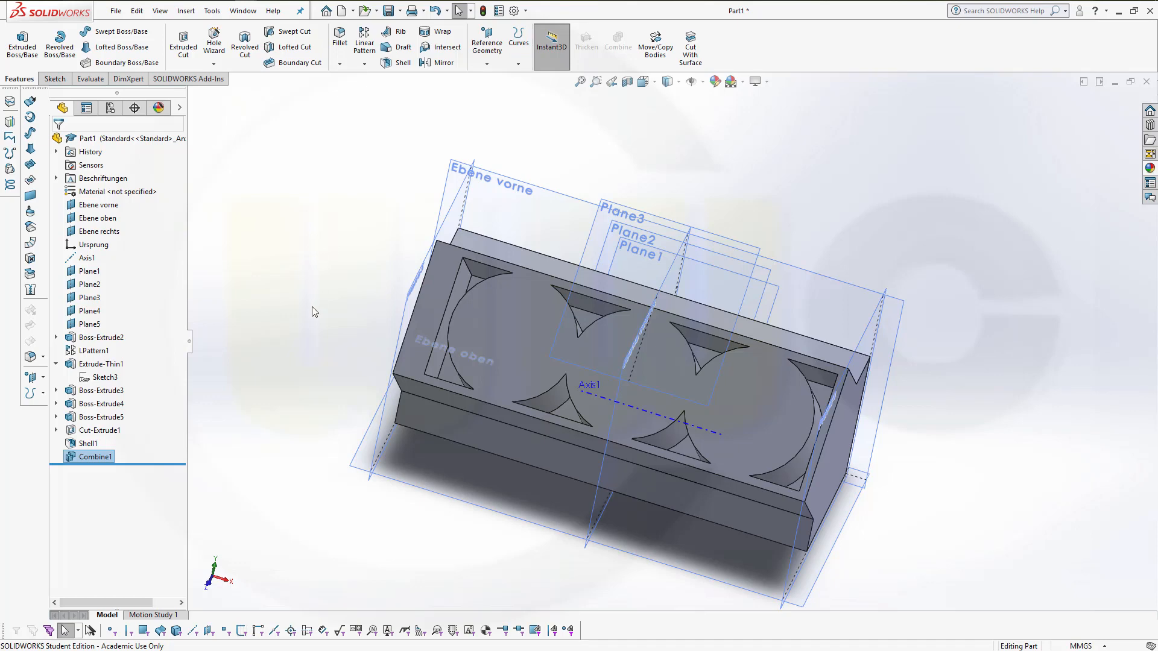
# Open a new sketch on Plane3, facing the cylinder openings.
pyautogui.moveTo(313, 310); pyautogui.dragTo(320, 258, button='middle')
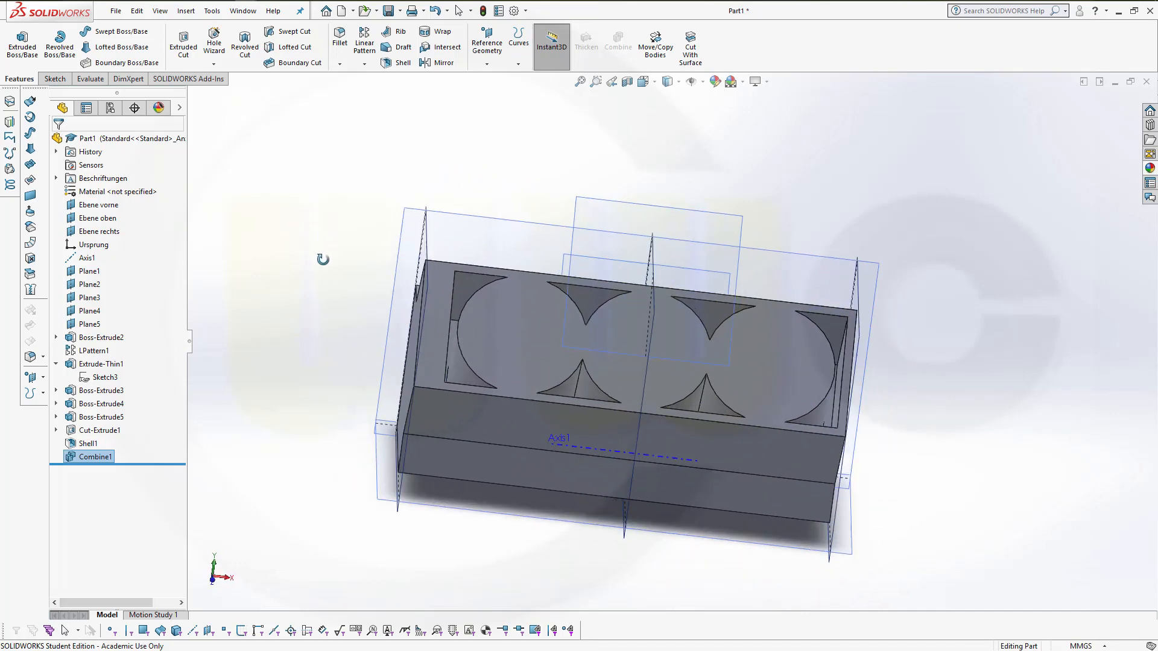
pyautogui.click(55, 78)
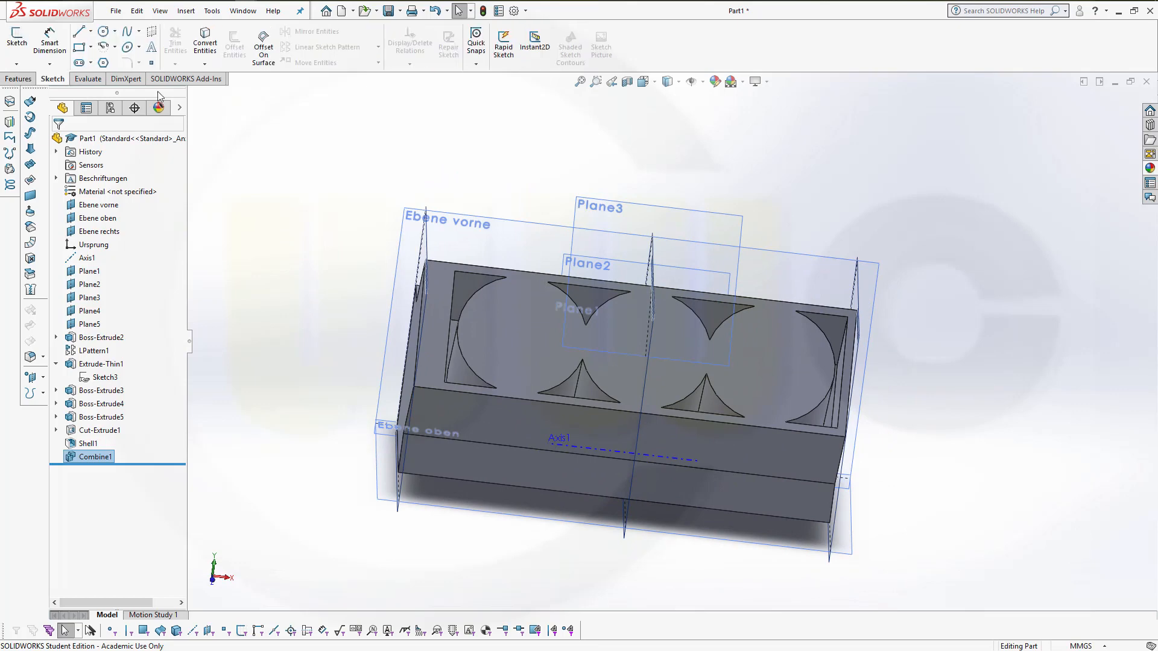
pyautogui.click(642, 206)
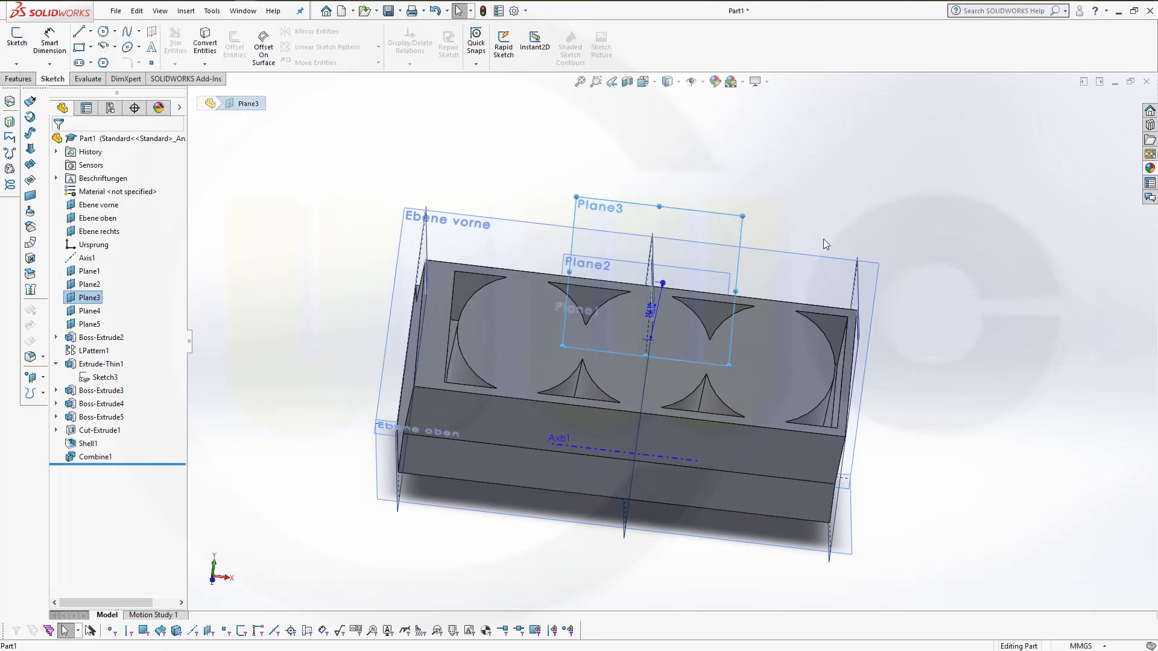
pyautogui.moveTo(743, 210); pyautogui.dragTo(734, 257, button='middle')
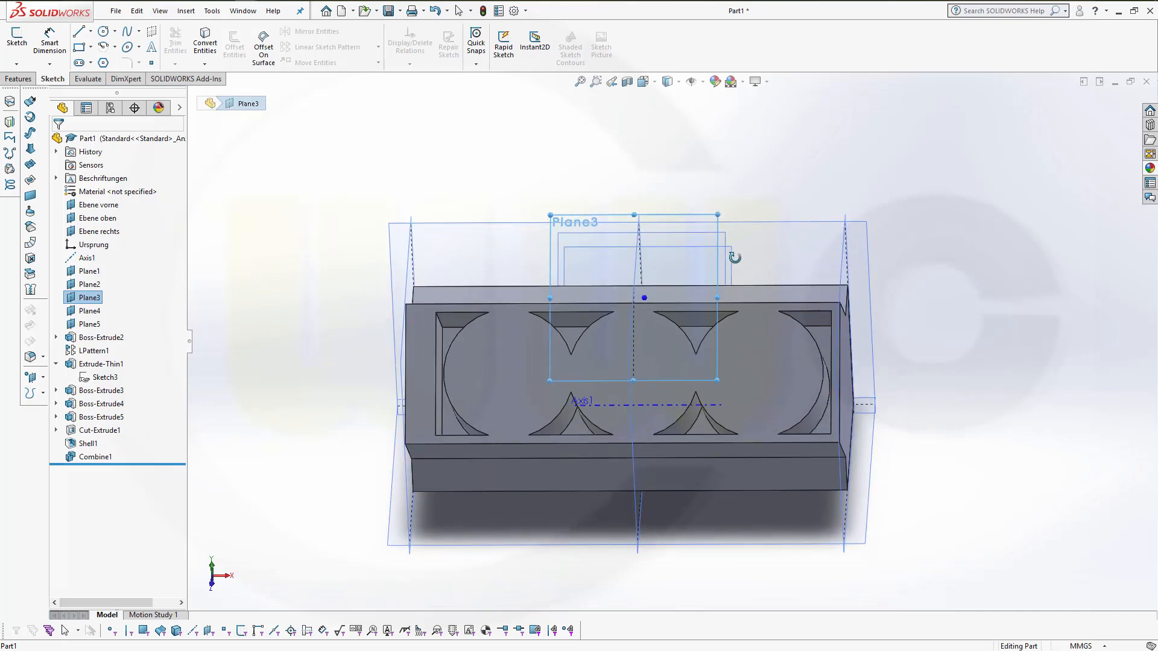
pyautogui.click(600, 218)
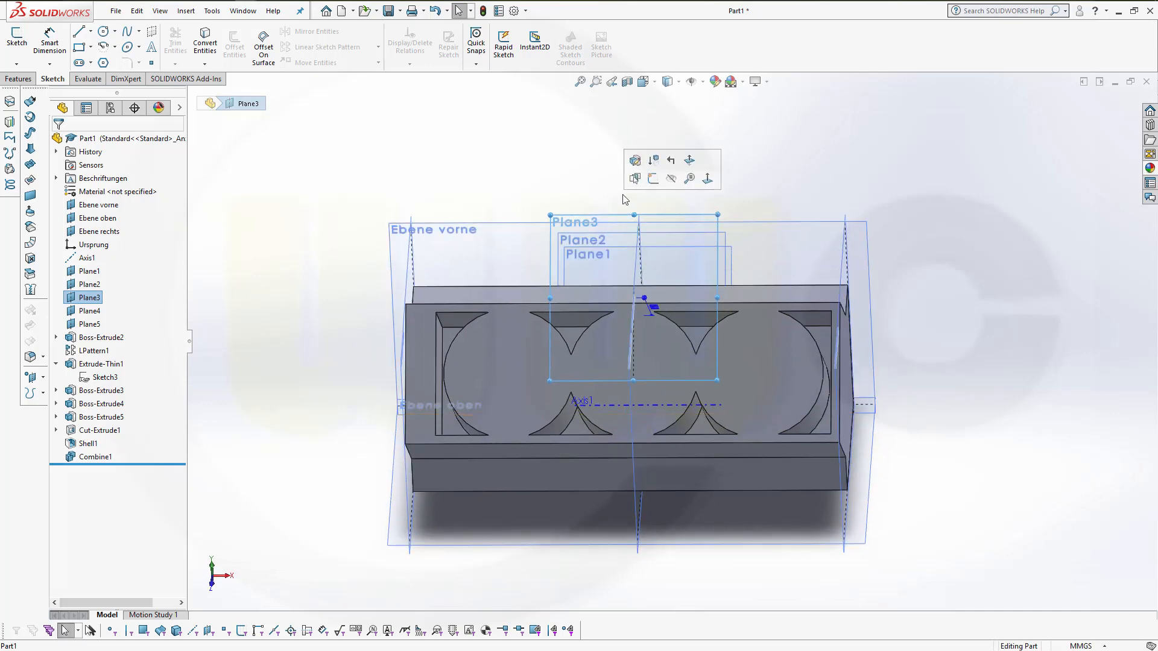
pyautogui.click(659, 181)
pyautogui.moveTo(708, 191)
pyautogui.mouseDown(button='middle')
pyautogui.moveTo(718, 202)
pyautogui.moveTo(720, 191)
pyautogui.moveTo(710, 197)
pyautogui.mouseUp(button='middle')
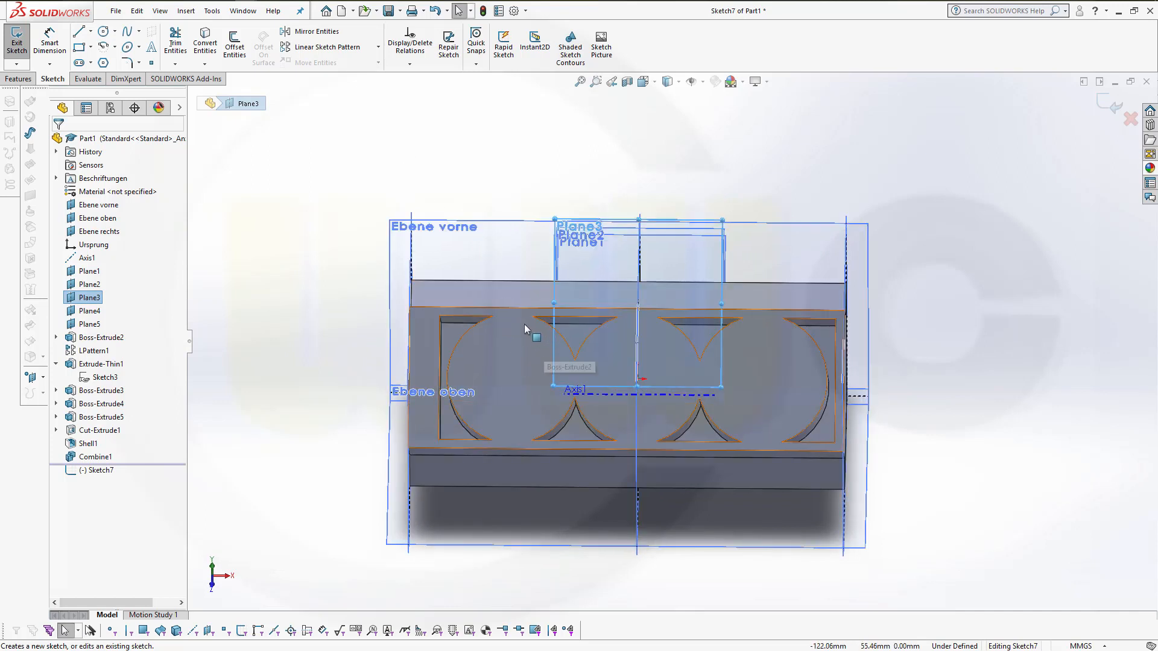
# Sketch a circle above the left end of the block and set its diameter to 25 mm.
pyautogui.click(103, 30)
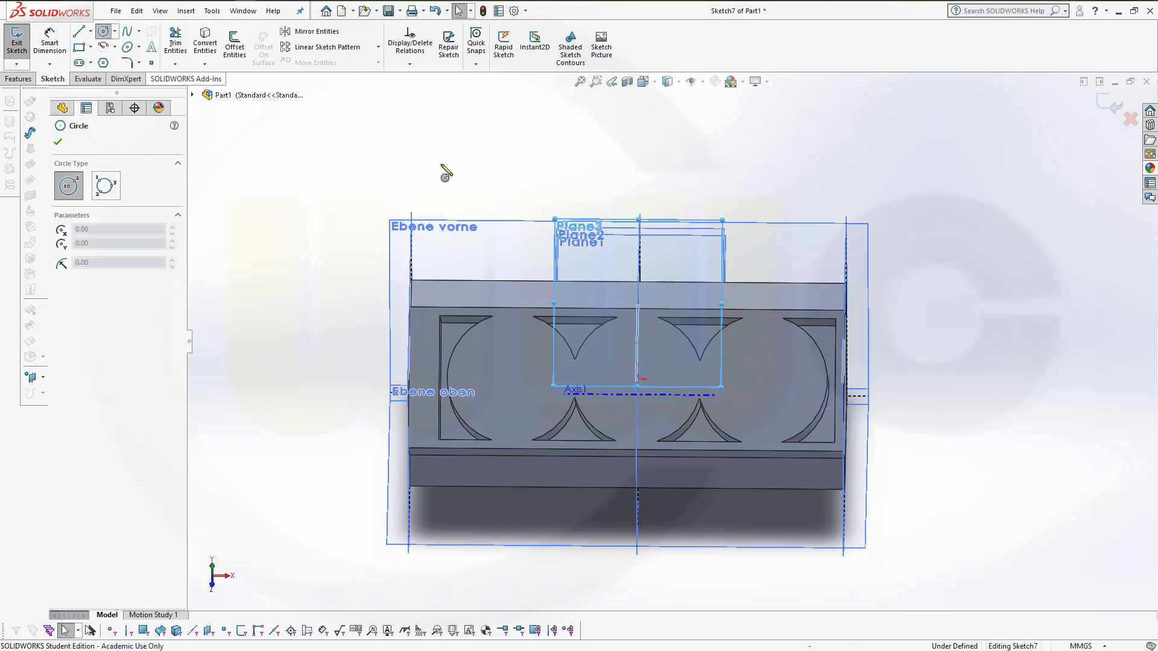
pyautogui.click(448, 266)
pyautogui.click(433, 244)
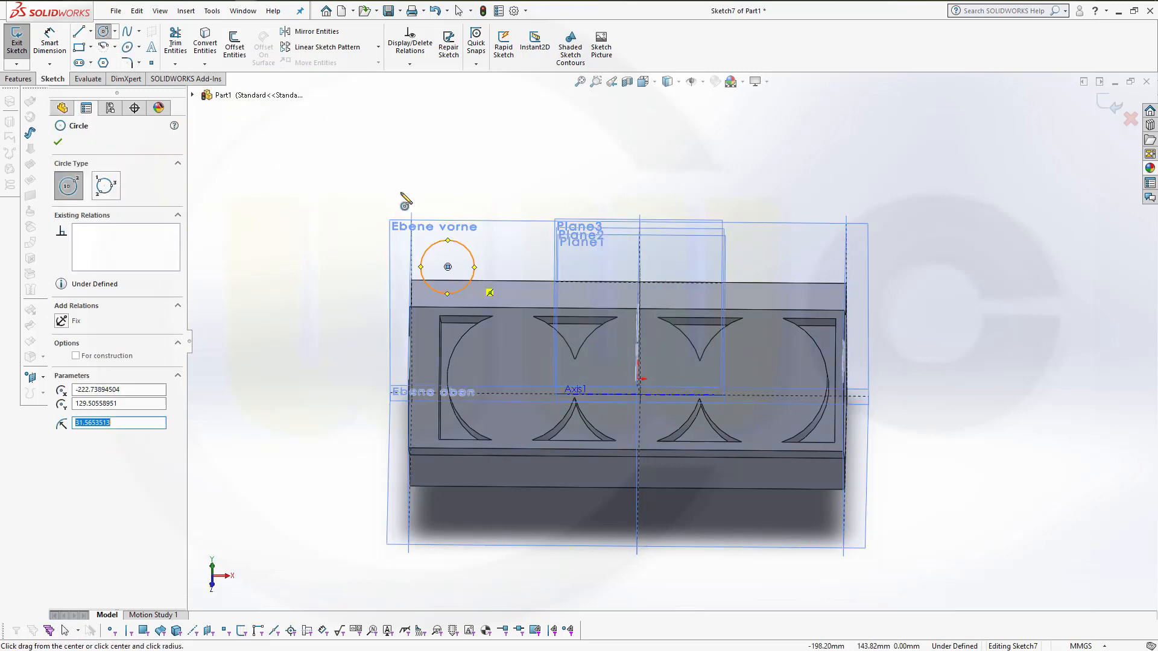
pyautogui.click(53, 40)
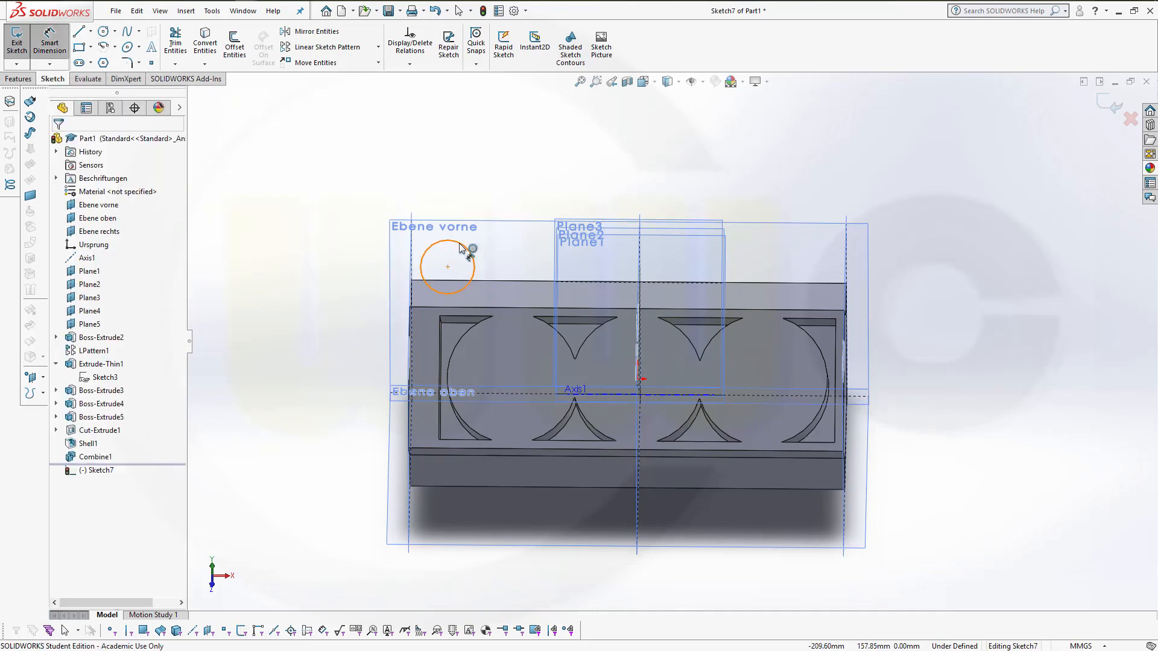
pyautogui.click(526, 191)
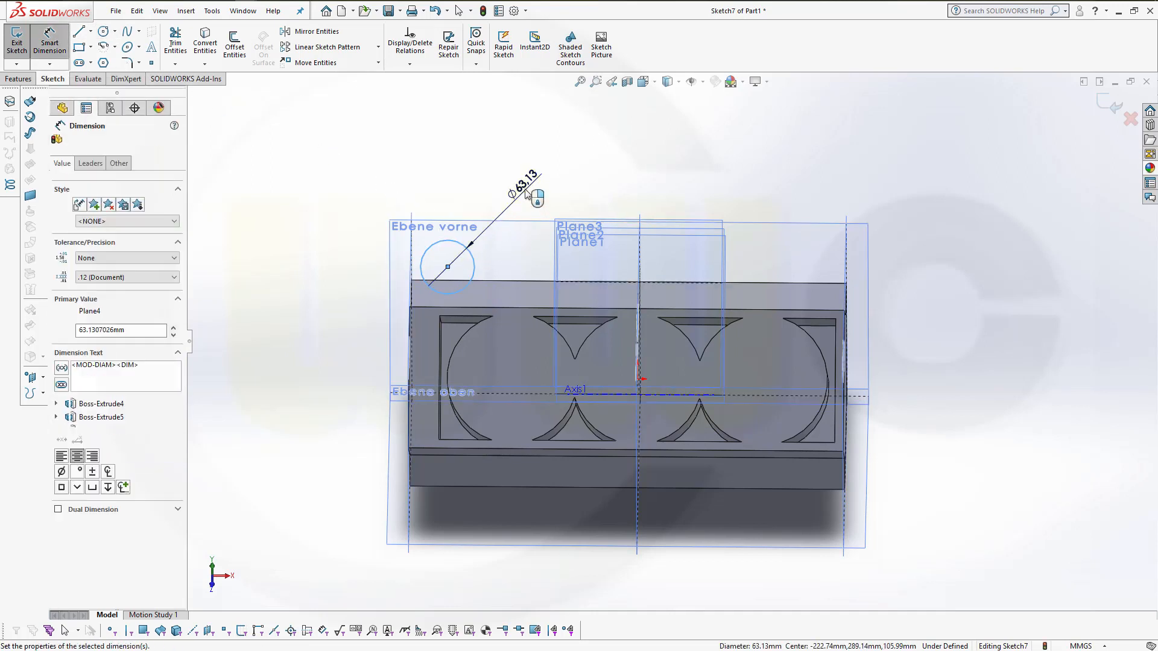
pyautogui.press('Return')
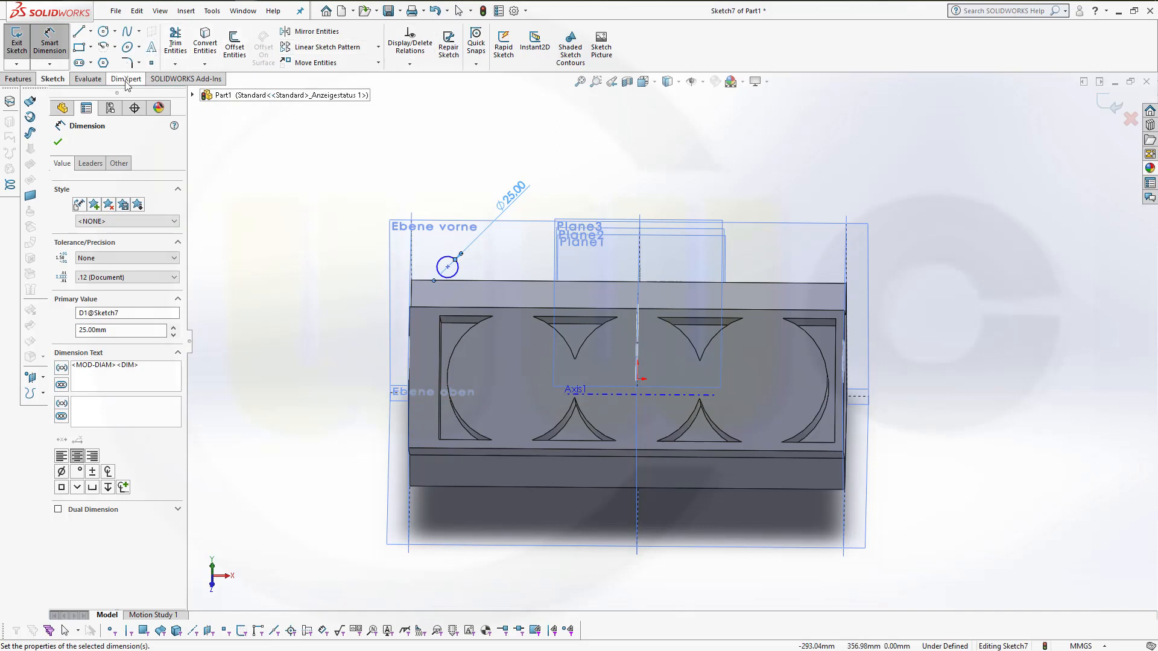
# Dimension the circle's centre 55.90 mm from Axis1.
pyautogui.click(447, 267)
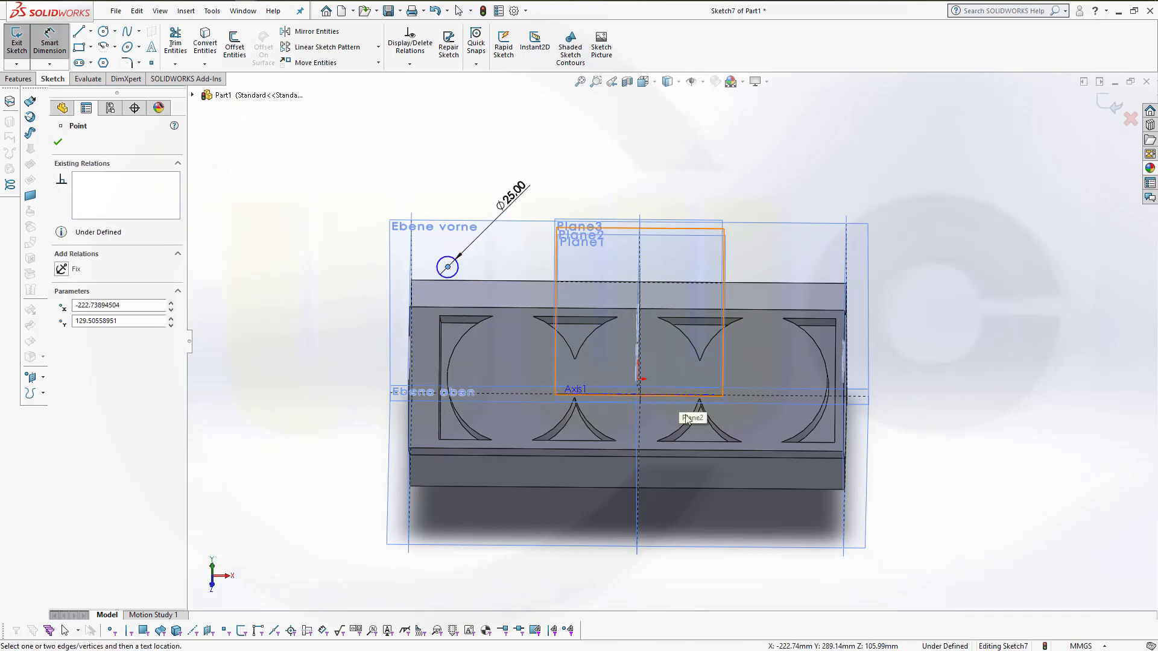
pyautogui.moveTo(682, 405); pyautogui.dragTo(633, 439, button='middle')
pyautogui.click(697, 384)
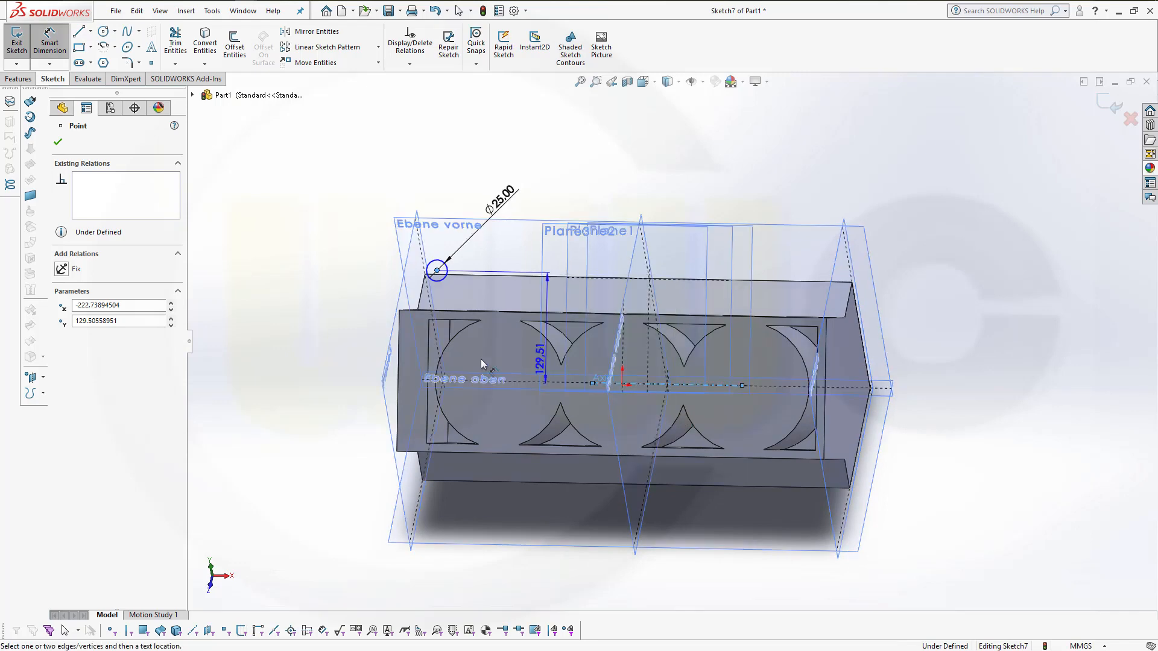
pyautogui.click(308, 337)
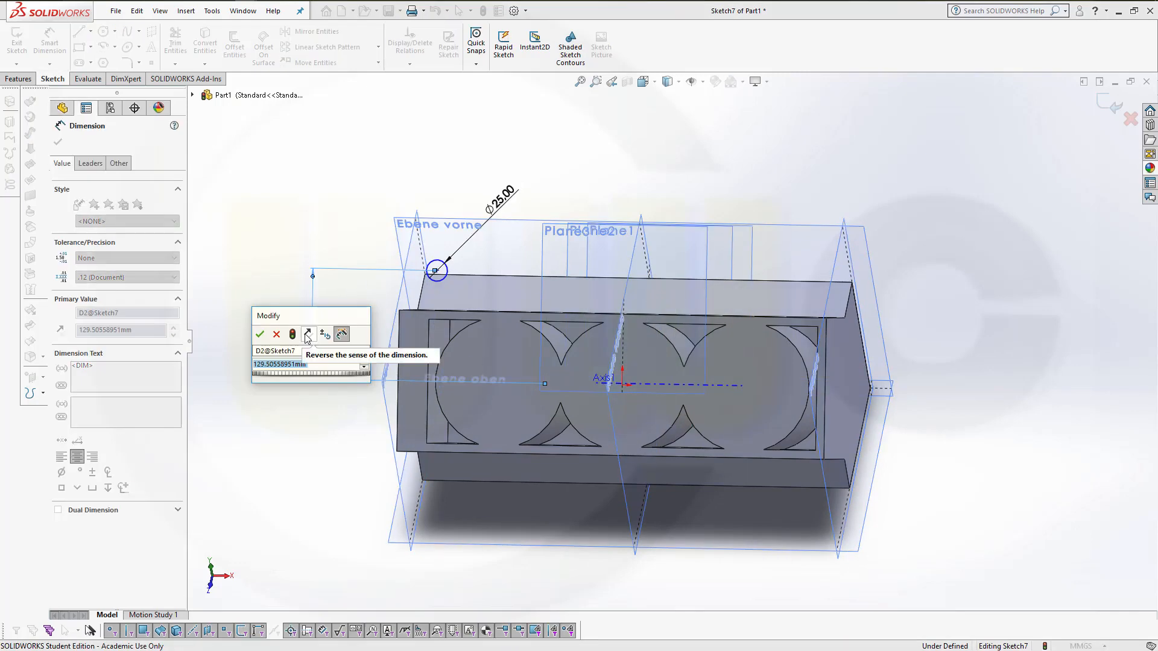
pyautogui.write('55,')
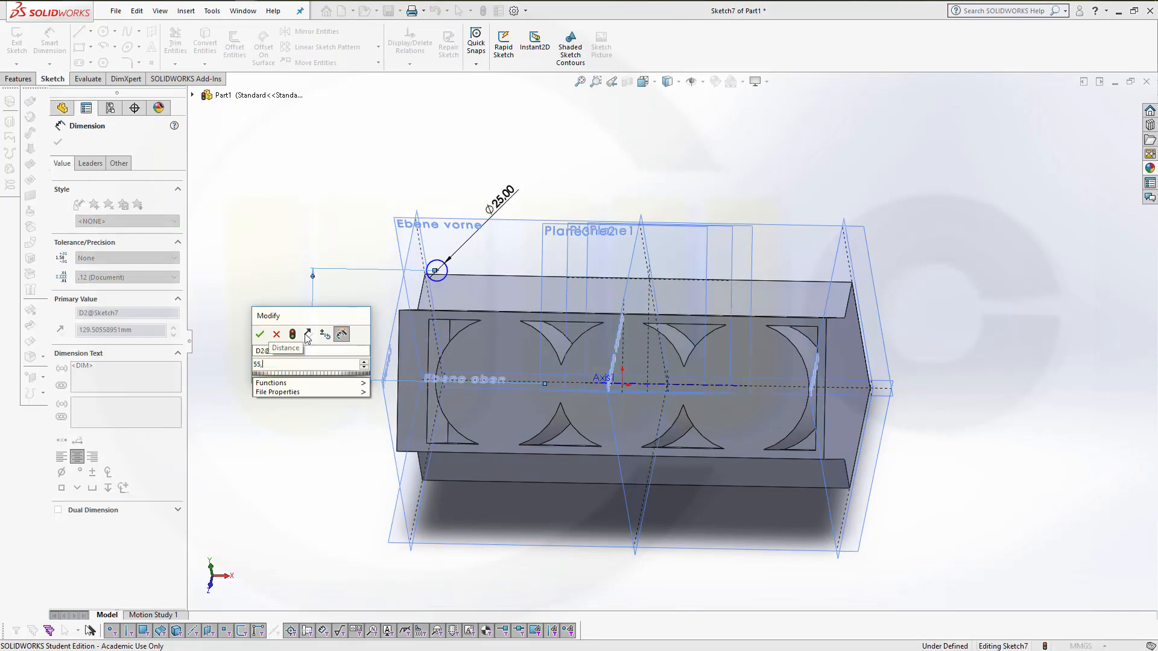
pyautogui.write('90')
pyautogui.press('Return')
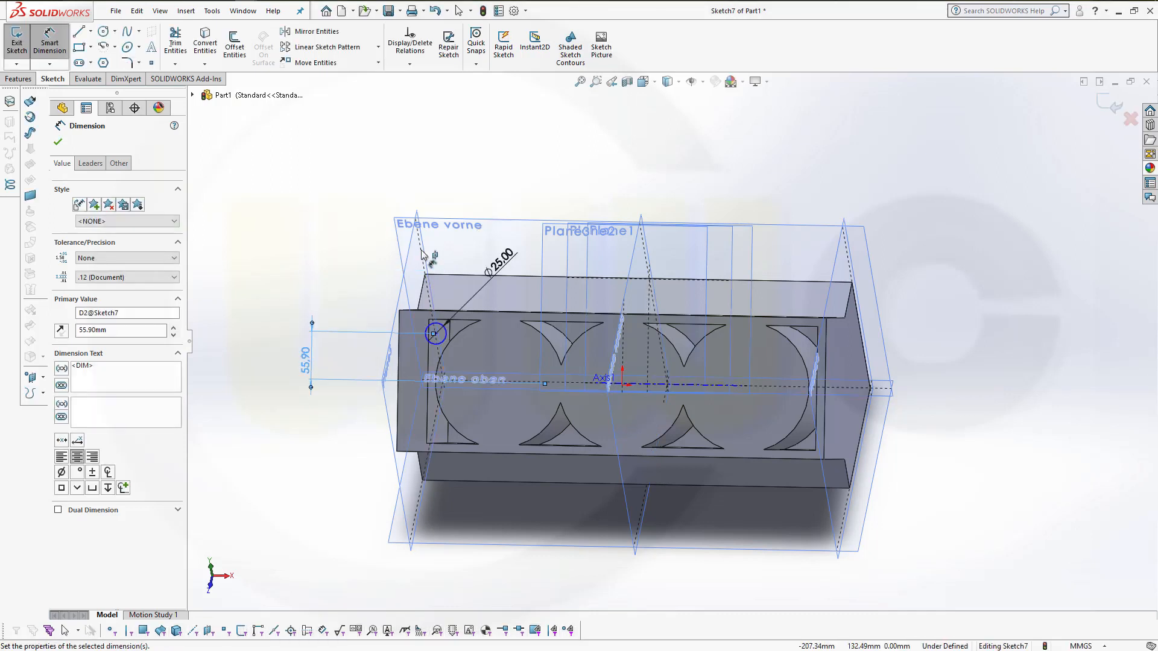
# Place a horizontal dimension between the circle's centre and the middle plane Ebene rechts, opening its value for editing.
pyautogui.moveTo(368, 279); pyautogui.dragTo(375, 258, button='middle')
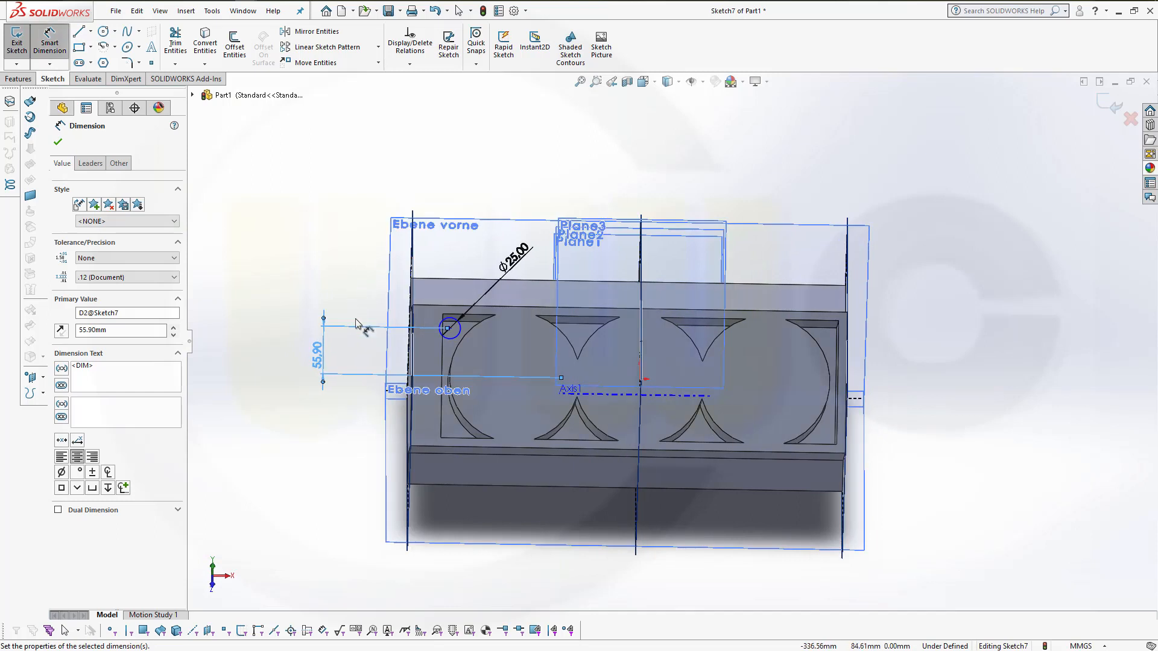
pyautogui.click(639, 416)
pyautogui.click(446, 328)
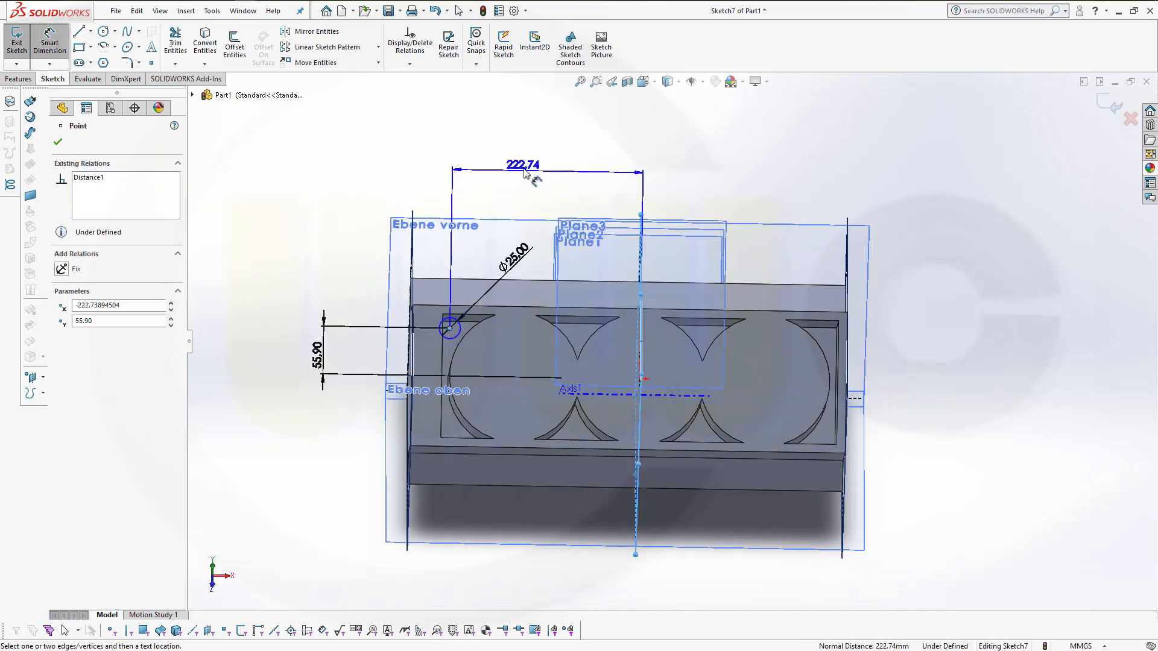
pyautogui.click(523, 164)
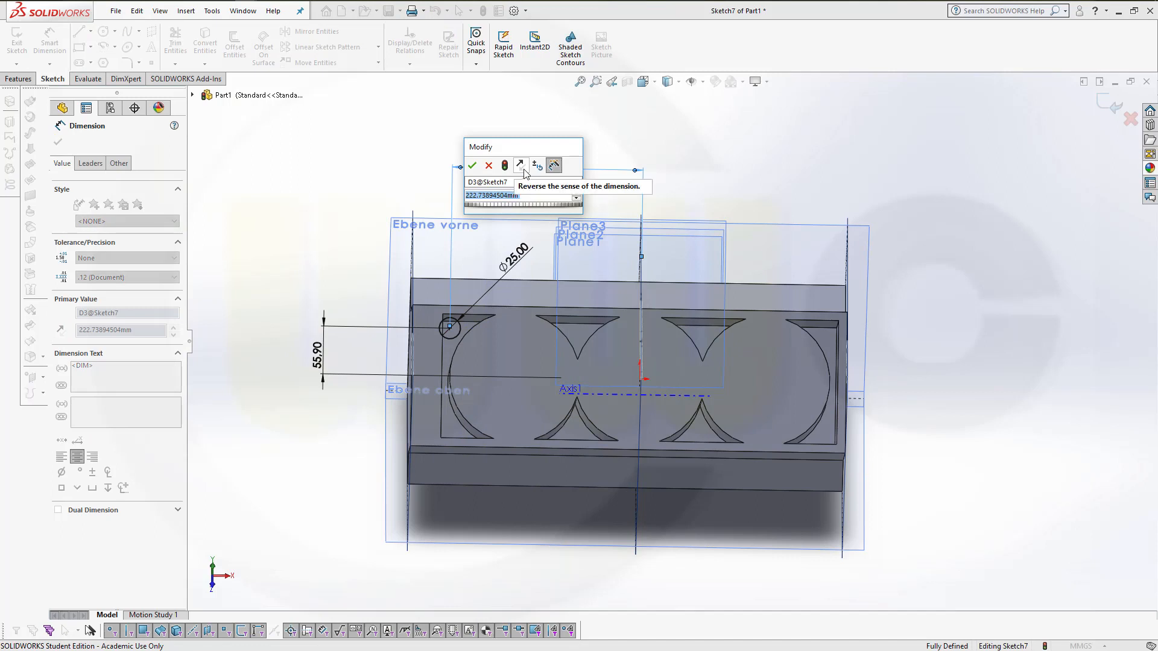
pyautogui.write('231')
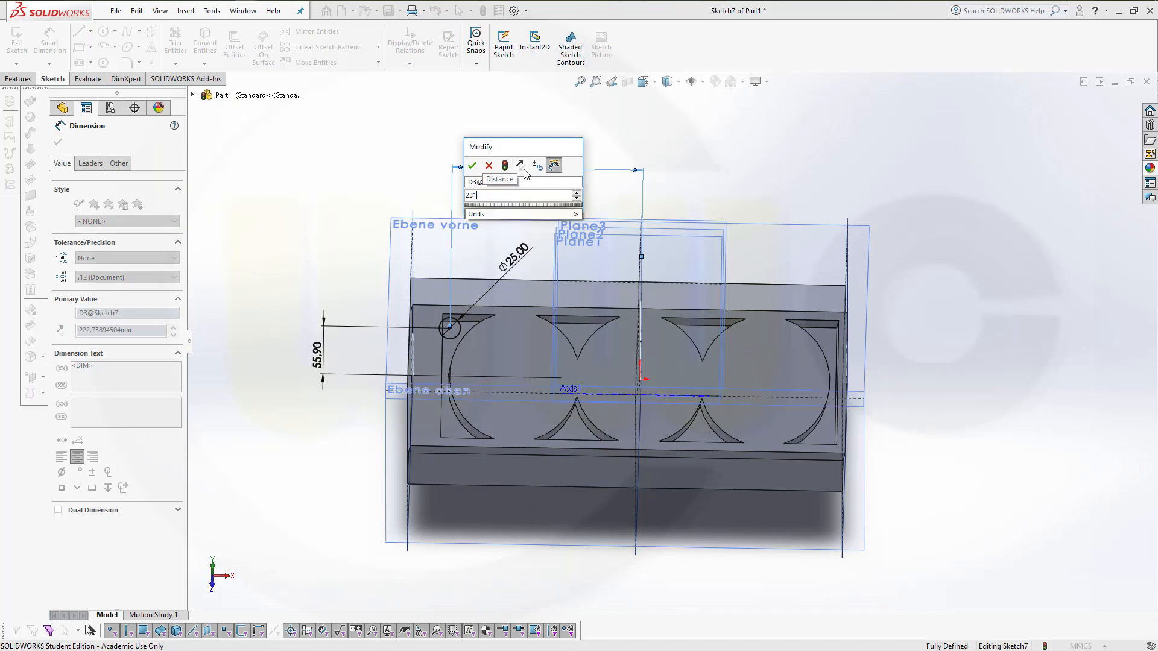
pyautogui.write(',7/12,7')
pyautogui.press('Return')
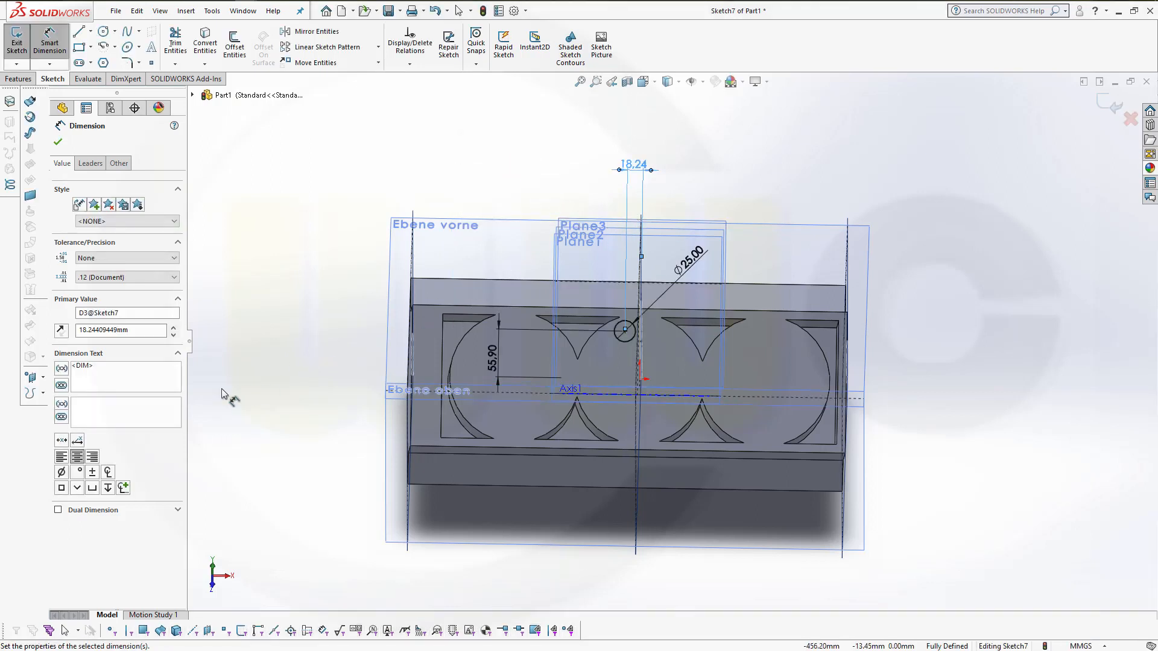
# Set the horizontal distance between the circle's centre and the vertical centre plane to 219 mm.
pyautogui.click(144, 329)
pyautogui.doubleClick(145, 330)
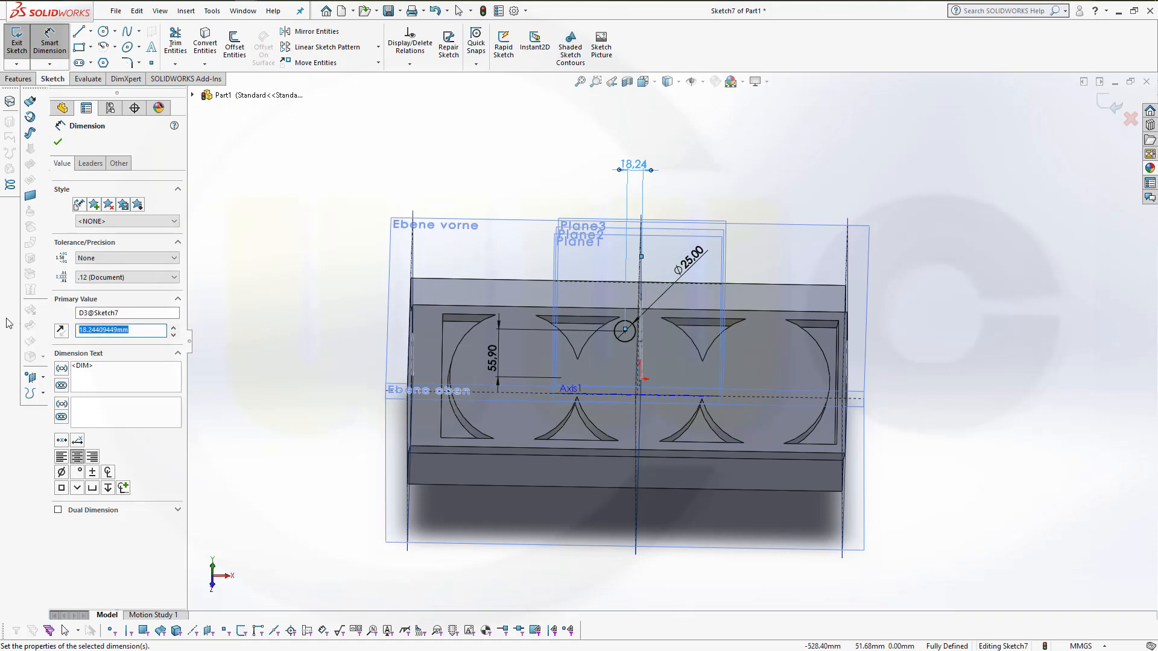
pyautogui.write('219.00mm')
pyautogui.press('Return')
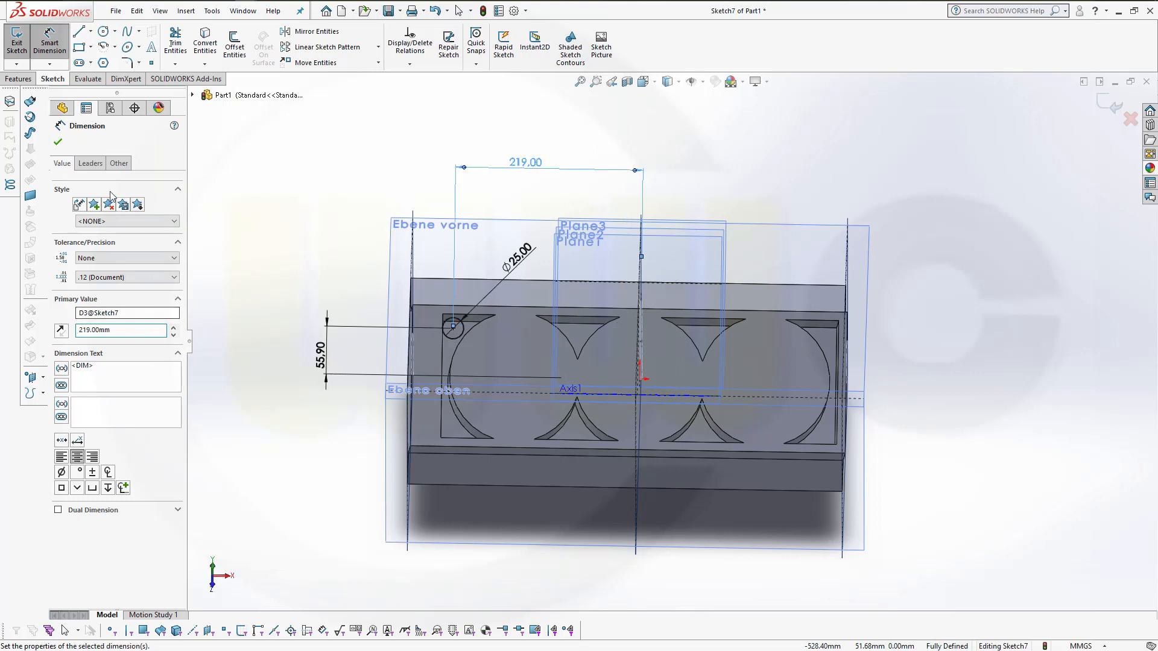
pyautogui.press('Escape')
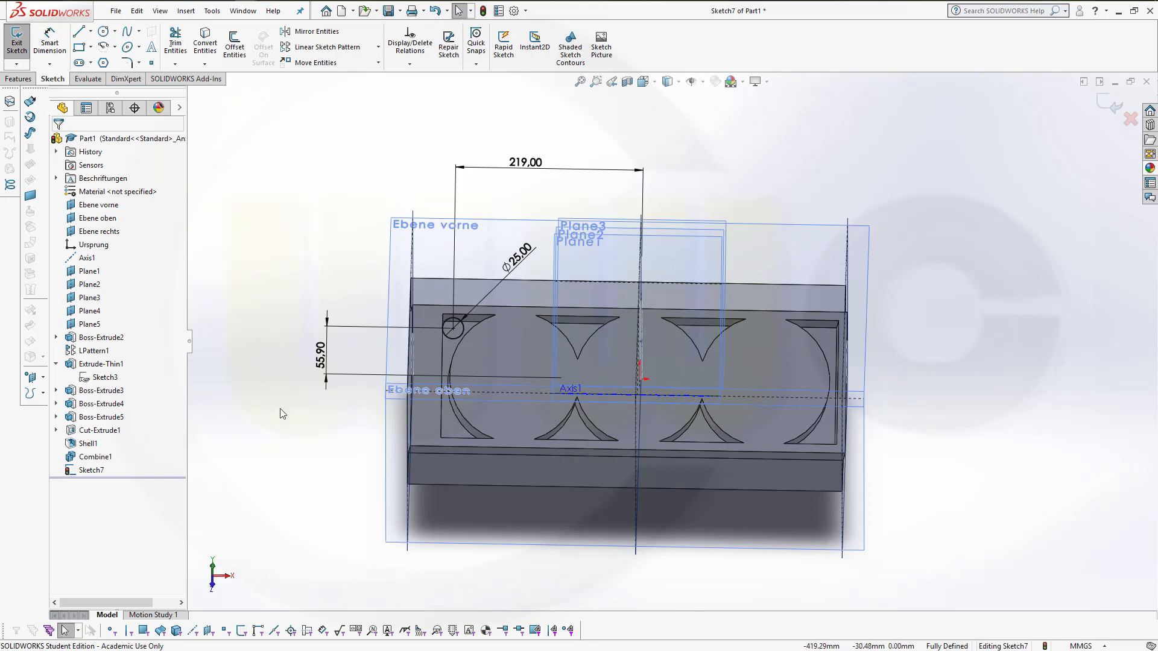
# Finish the sketch containing the 25 mm circle at the corner of the rectangular frame.
pyautogui.moveTo(282, 414); pyautogui.dragTo(467, 342, button='middle')
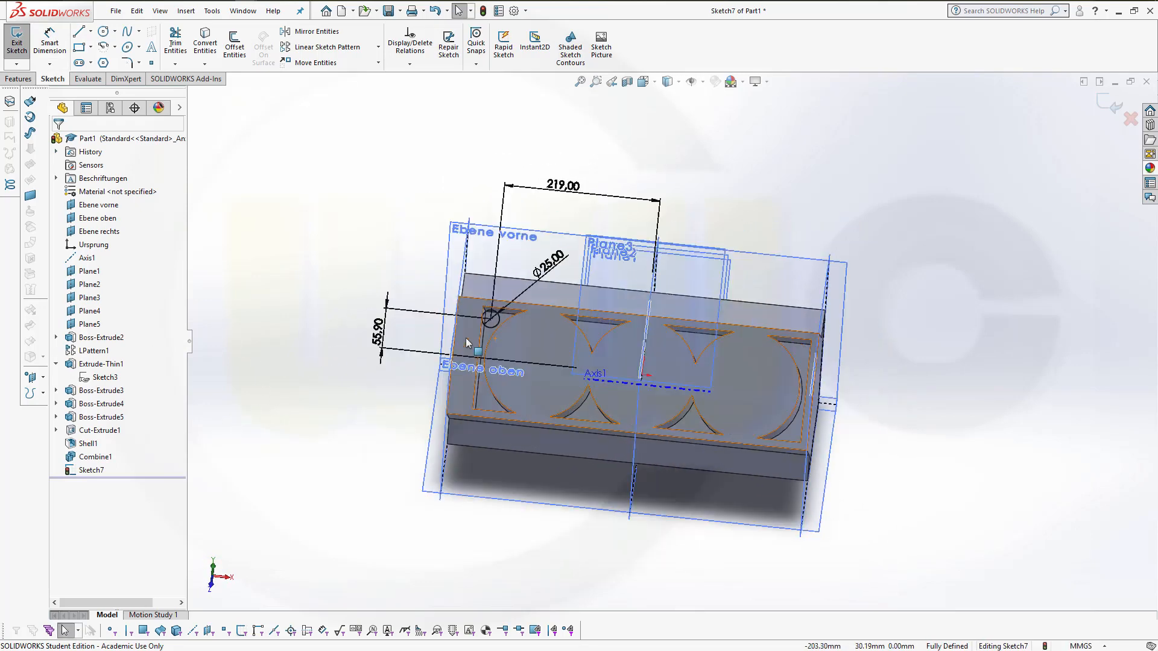
pyautogui.scroll(-6, 580, 337)
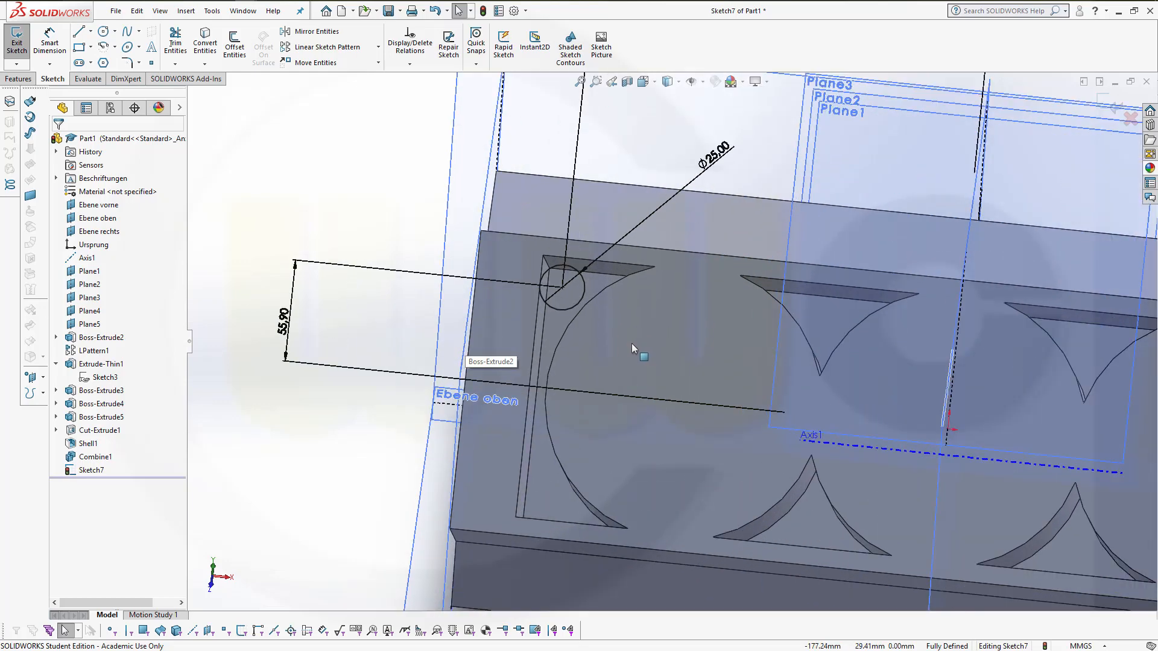
pyautogui.scroll(4, 631, 344)
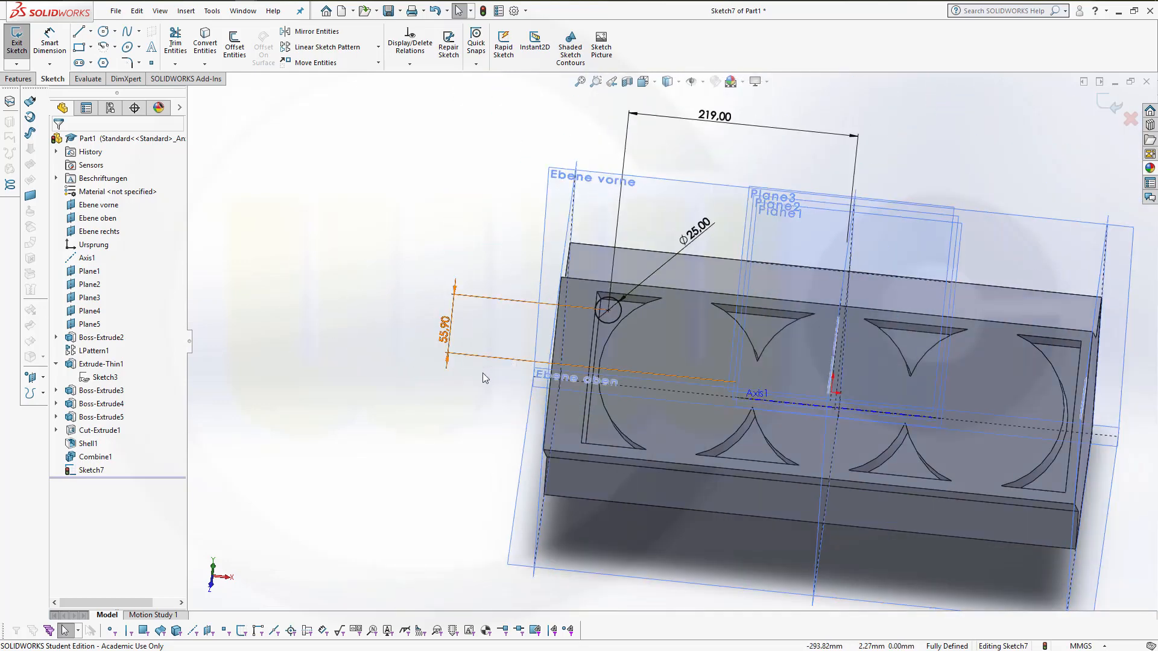
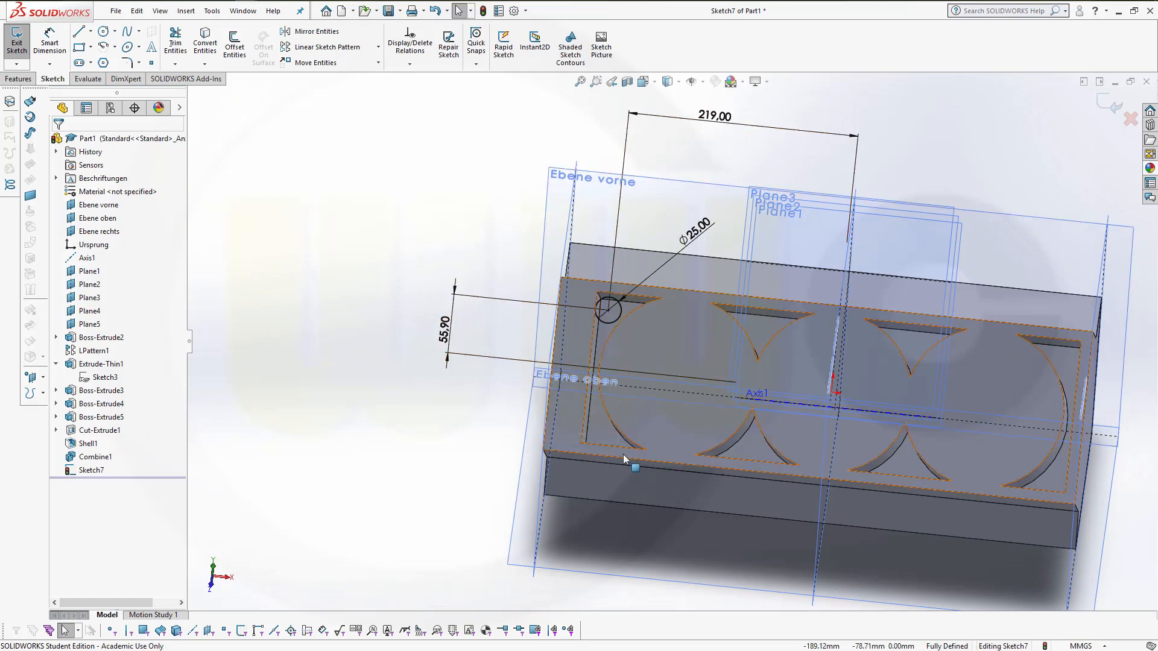
pyautogui.moveTo(623, 454); pyautogui.dragTo(416, 266, button='middle')
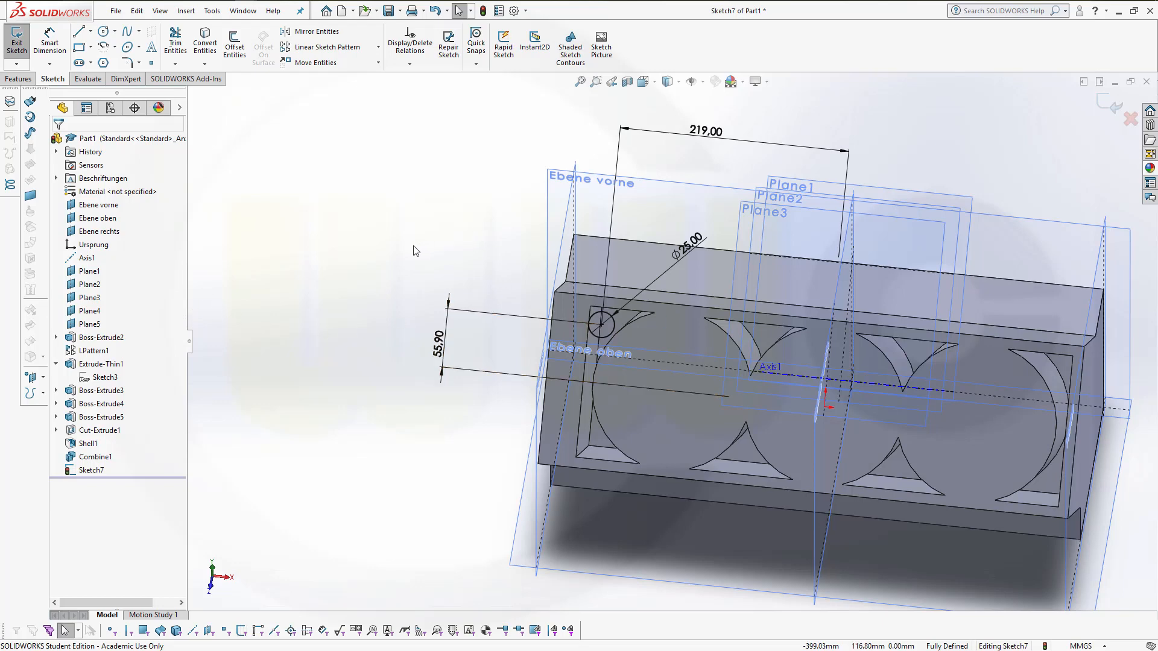
pyautogui.moveTo(413, 246); pyautogui.dragTo(378, 230, button='middle')
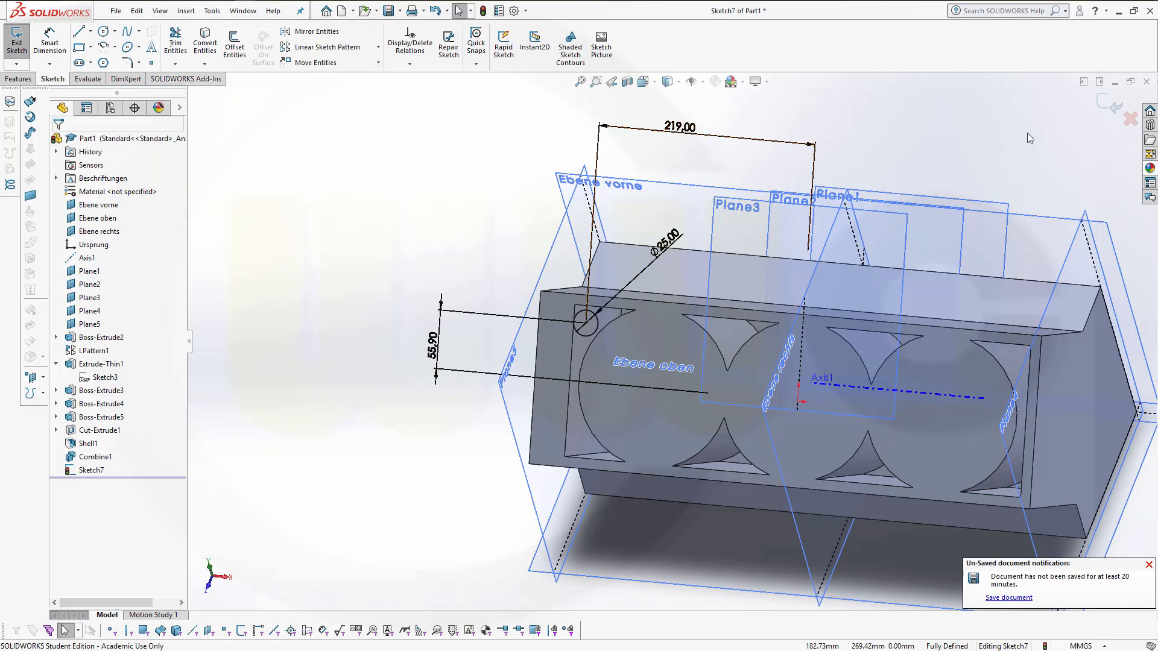
pyautogui.click(1110, 105)
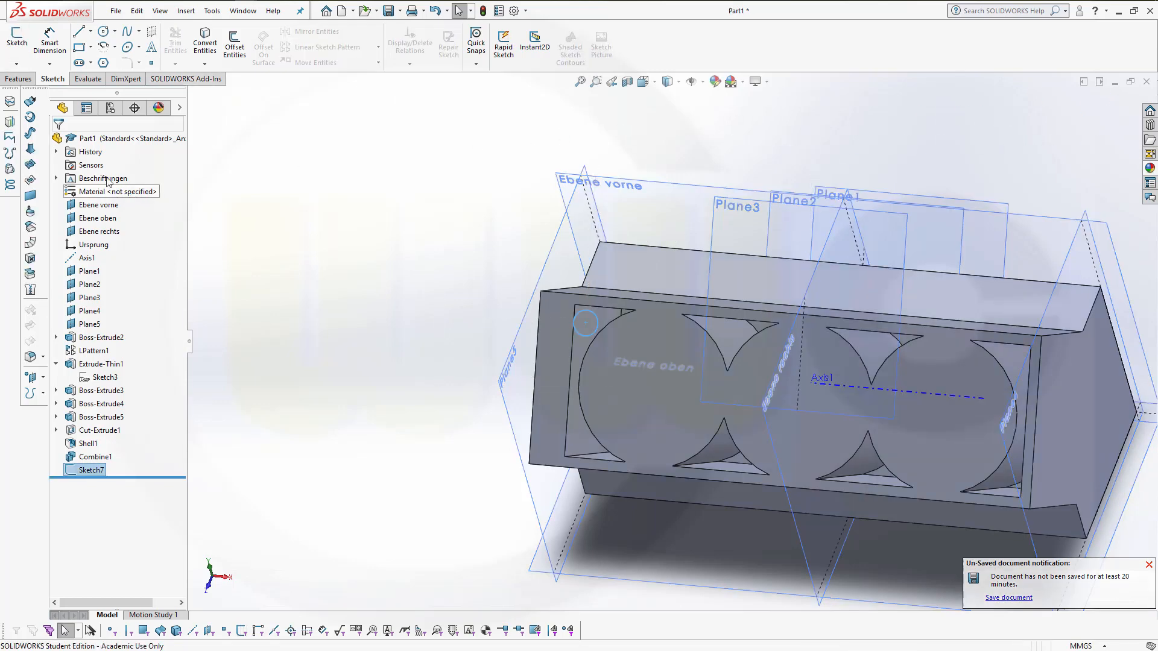
# Extrude the 25 mm circle as a boss in the reversed direction, Up To Surface, ending at Plane2.
pyautogui.click(18, 79)
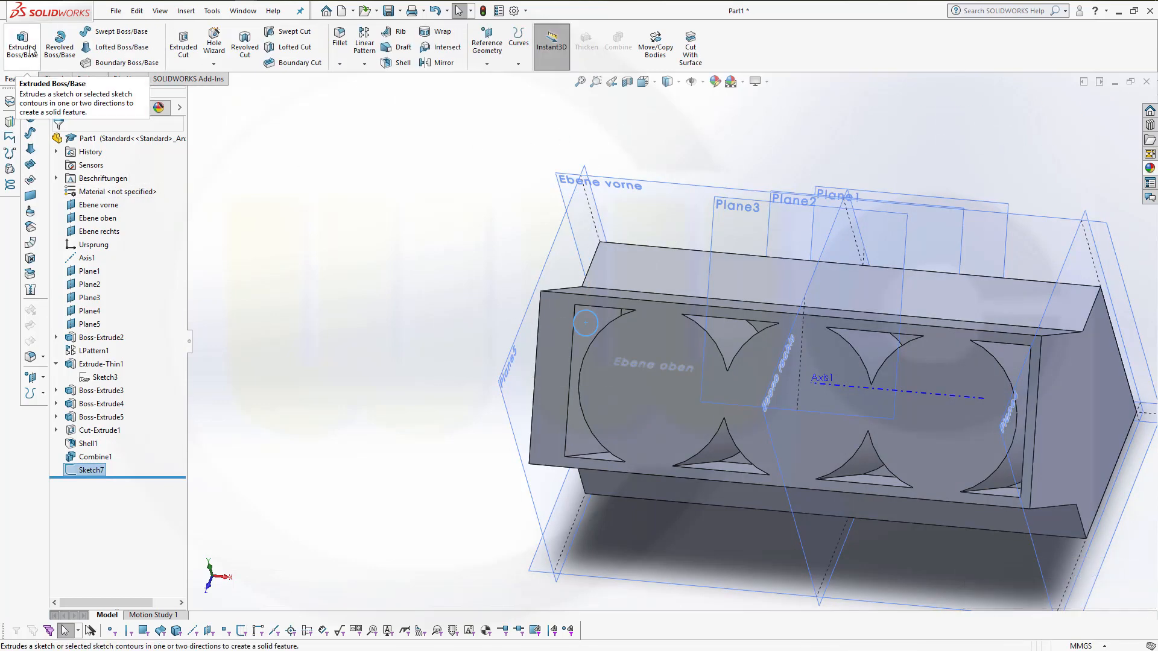
pyautogui.click(31, 51)
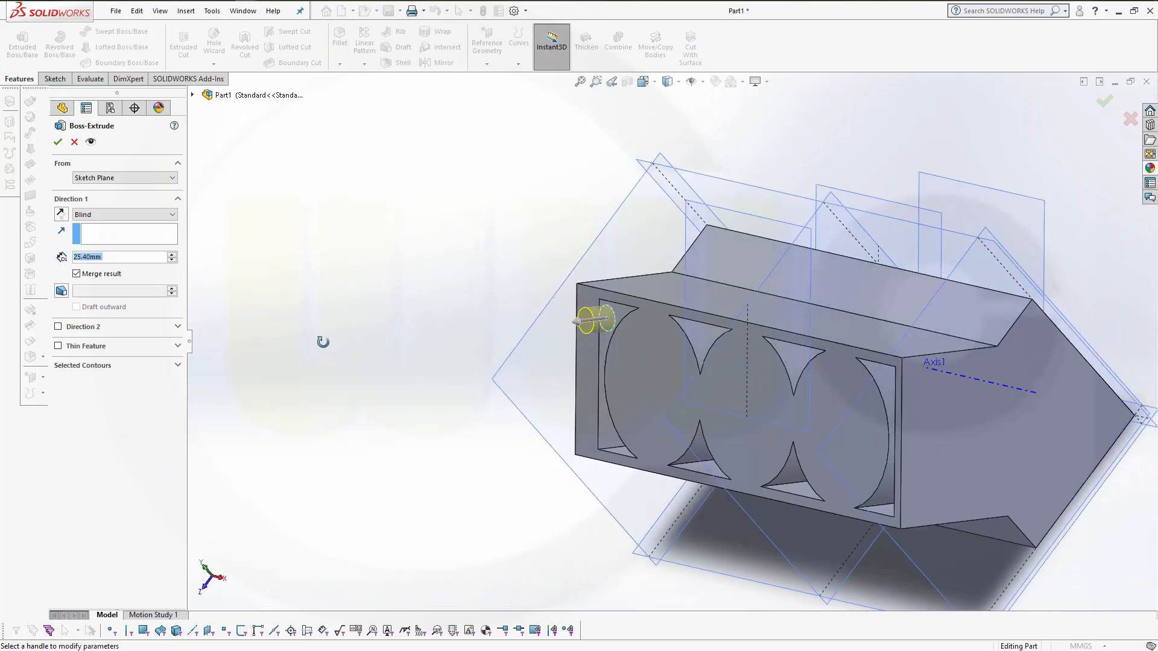
pyautogui.click(60, 214)
pyautogui.click(173, 215)
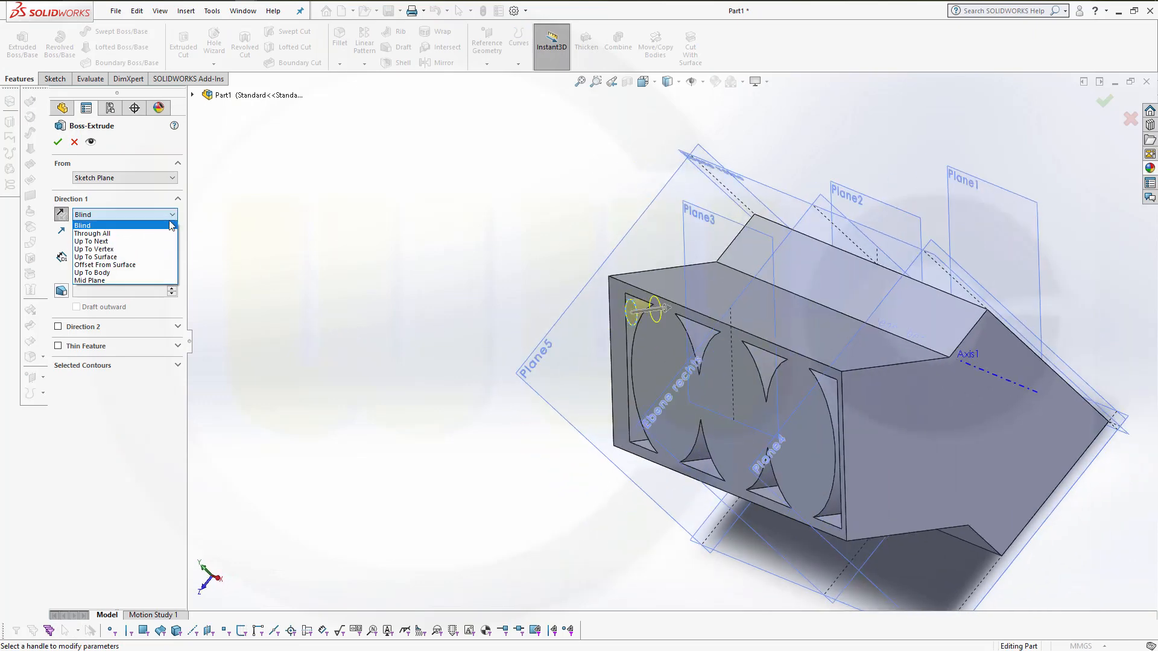
pyautogui.click(103, 258)
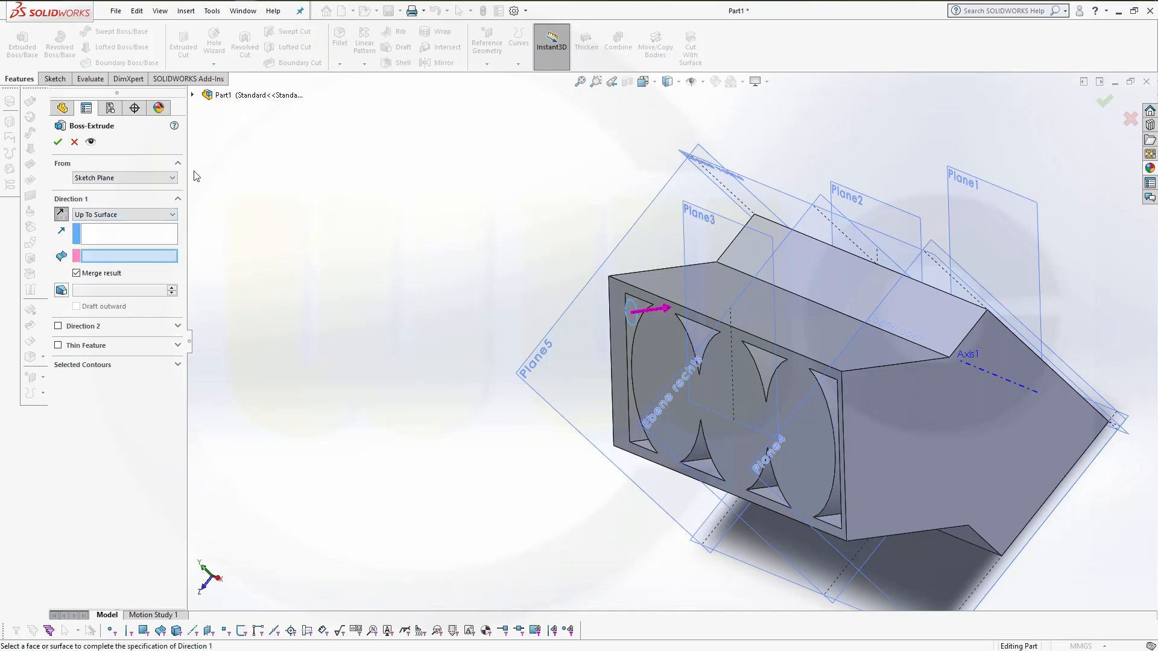
pyautogui.click(193, 95)
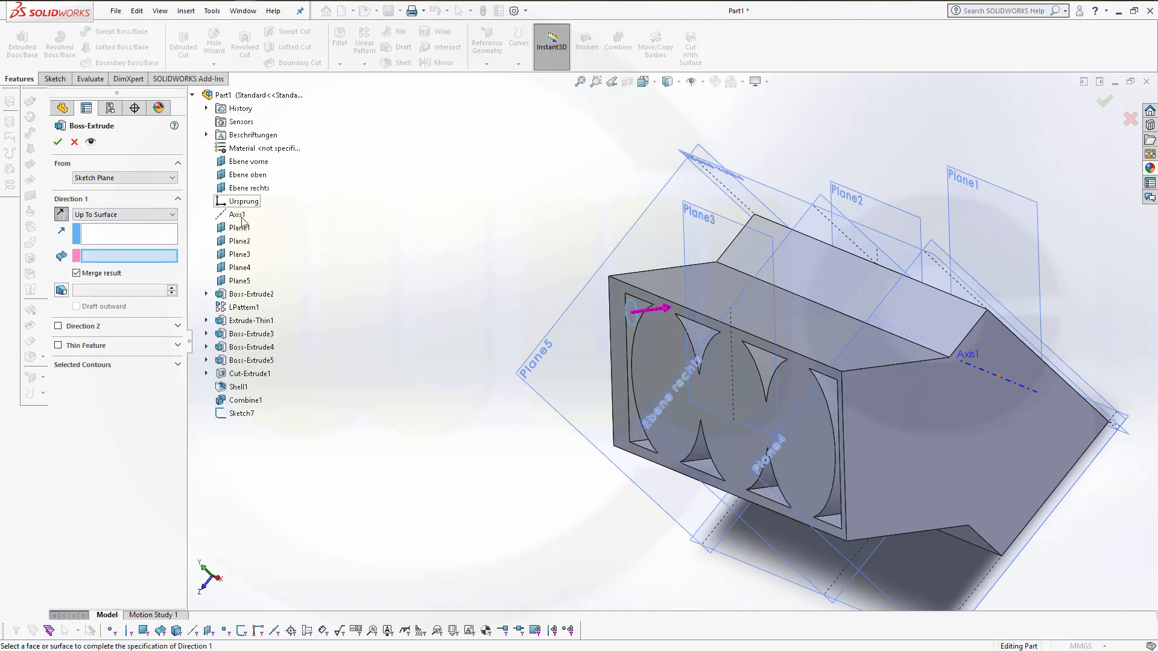
pyautogui.click(239, 242)
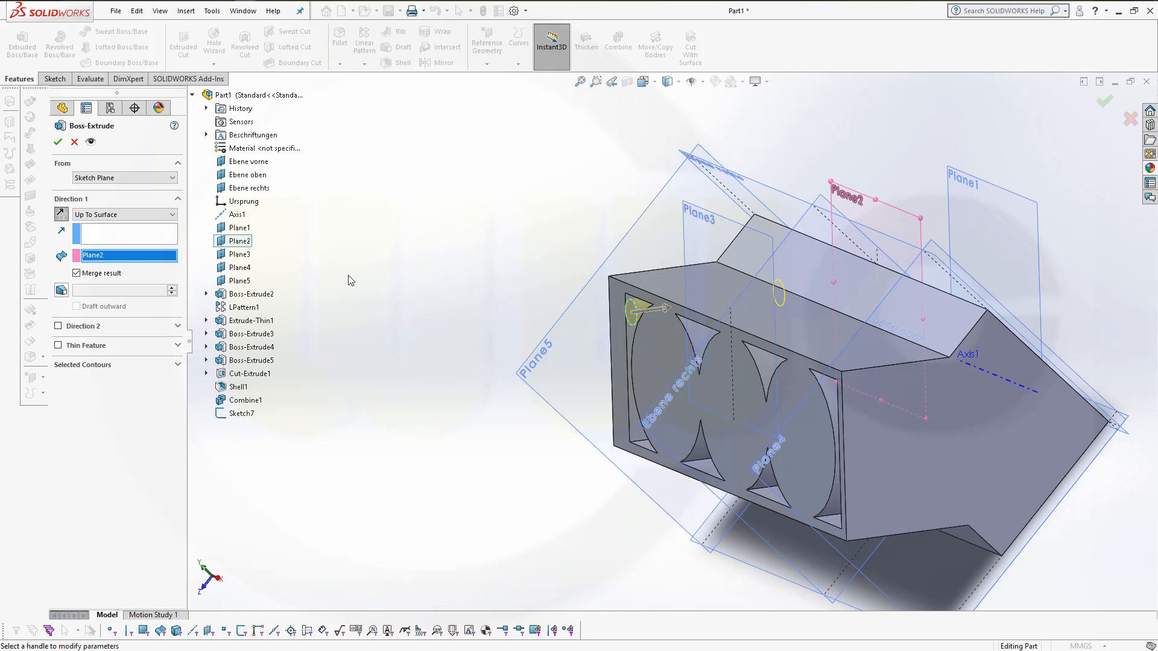
pyautogui.click(59, 143)
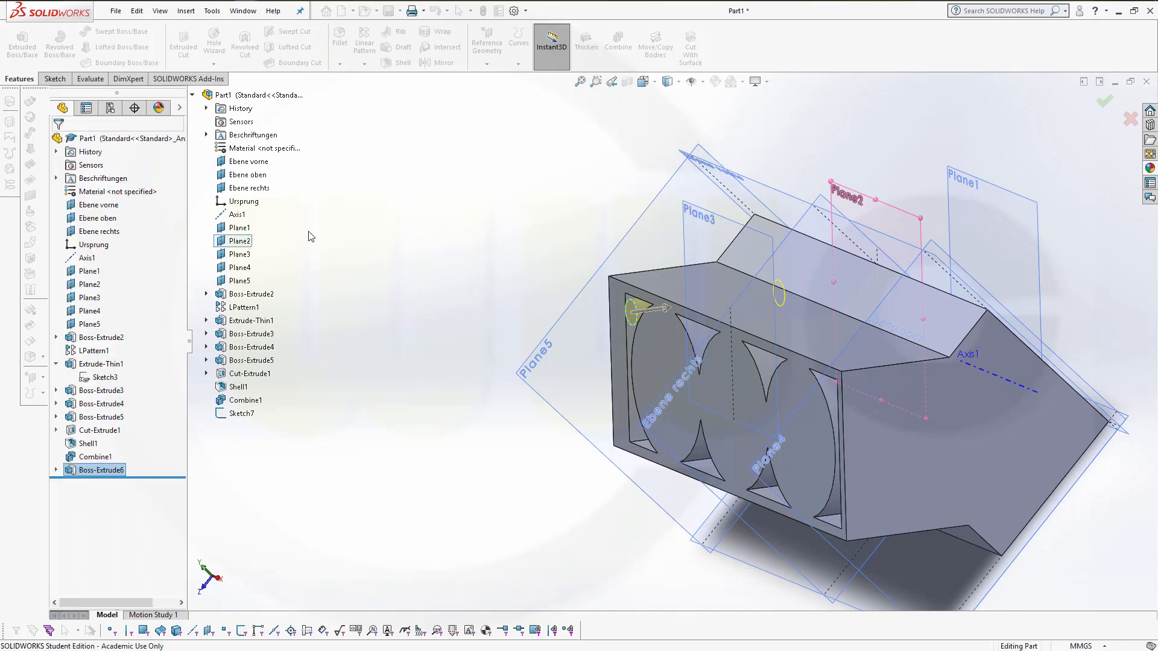
# Check the reference and offset definitions of Plane2 and Plane4 without changing them.
pyautogui.moveTo(387, 299); pyautogui.dragTo(479, 279, button='middle')
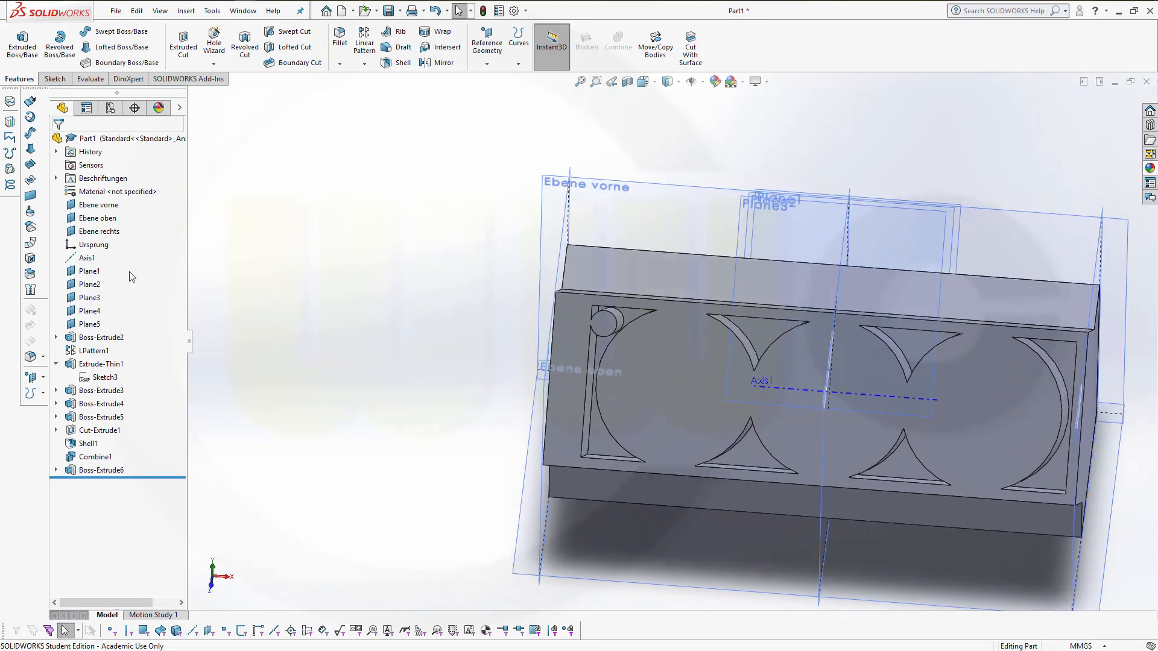
pyautogui.click(90, 285)
pyautogui.click(91, 252)
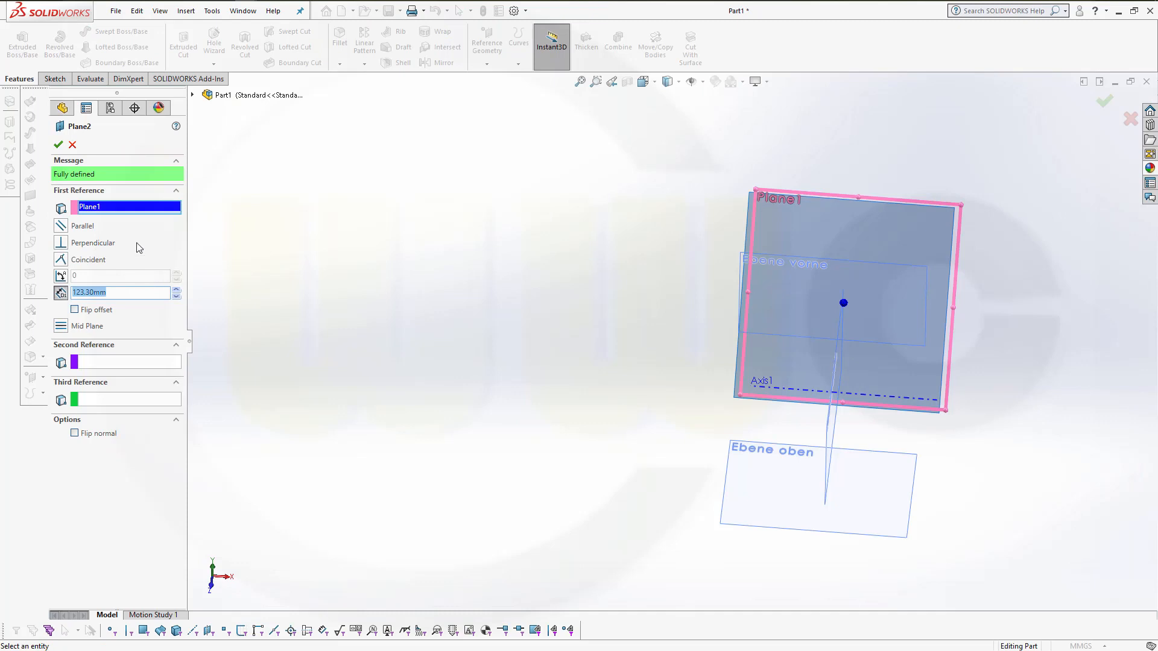
pyautogui.click(58, 145)
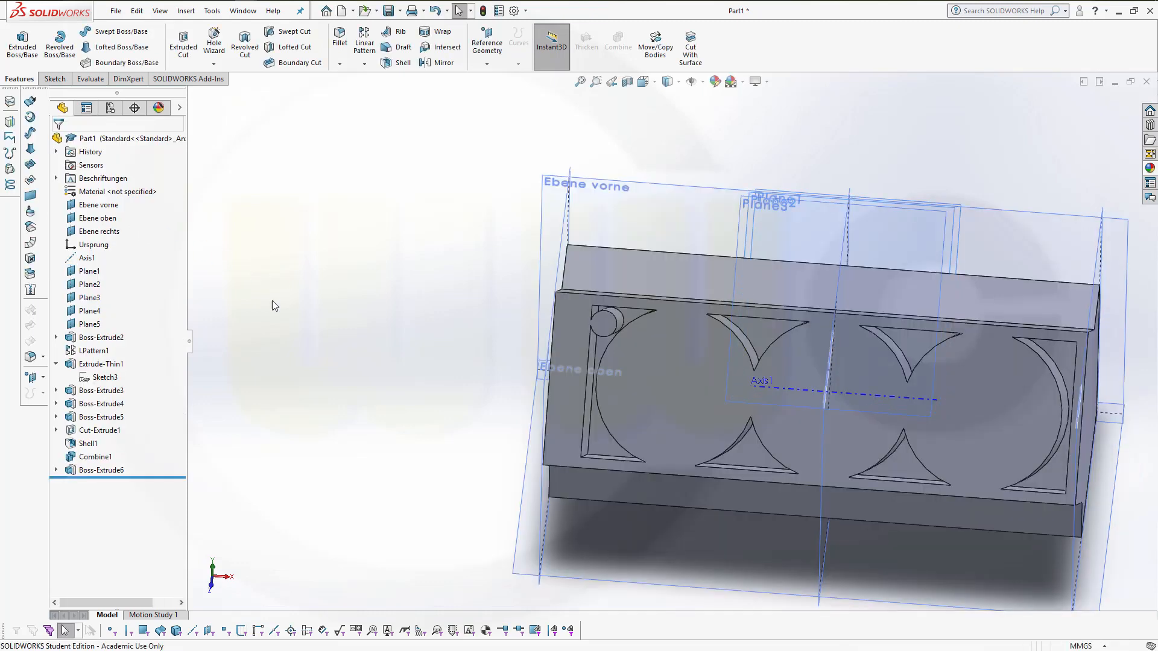
pyautogui.click(93, 312)
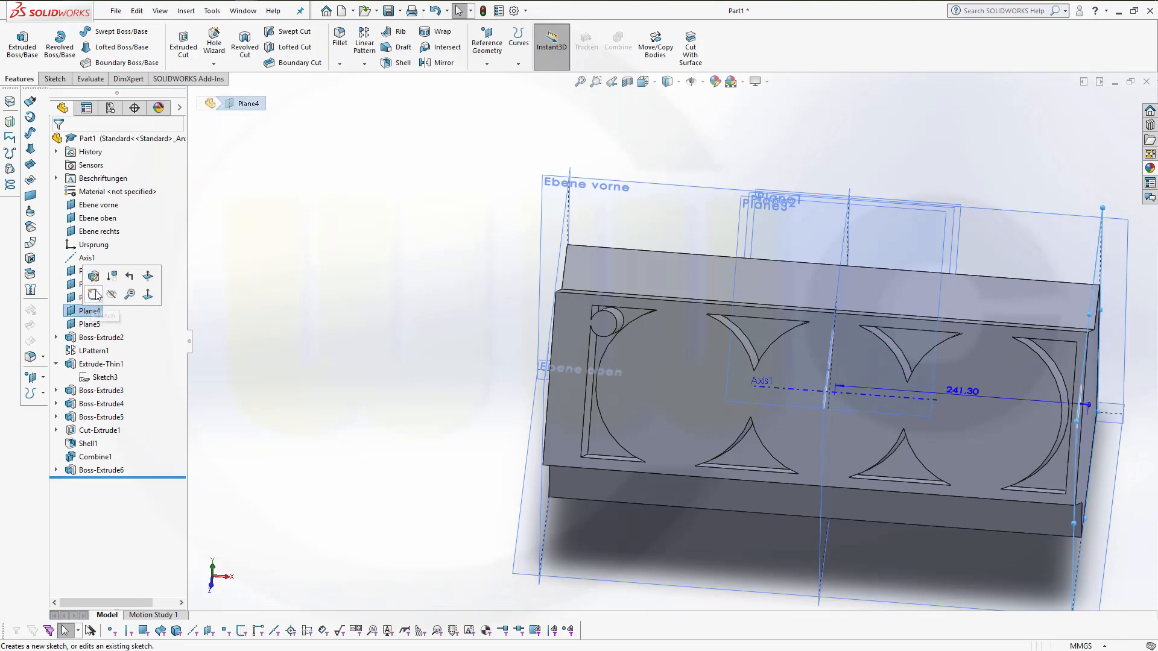
pyautogui.click(93, 294)
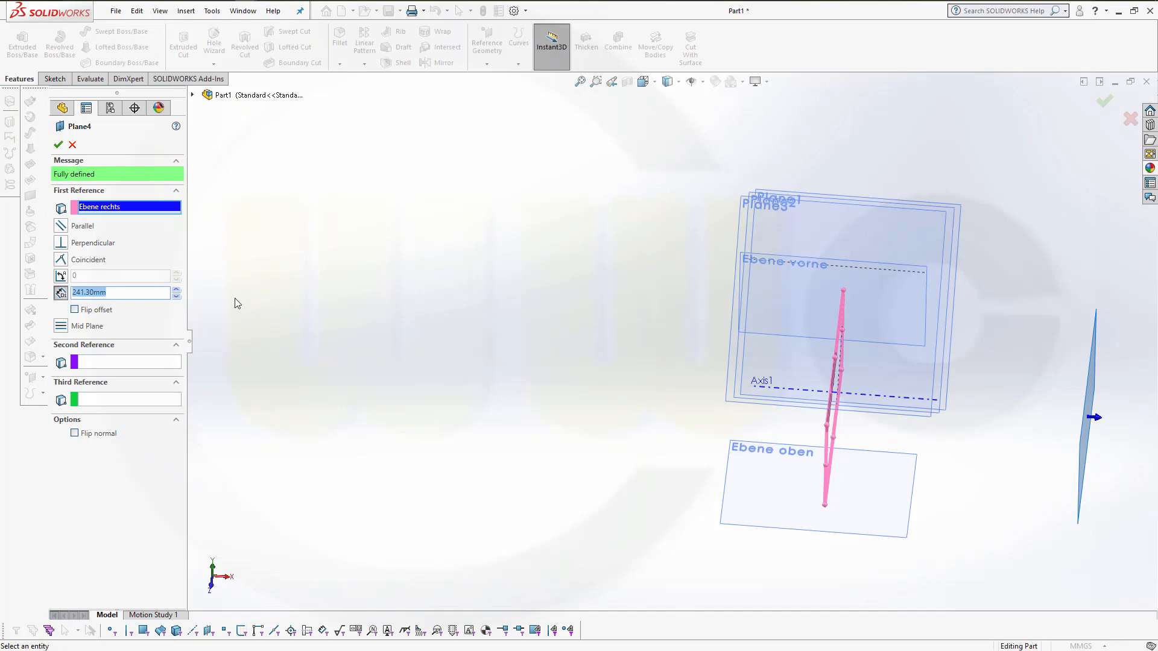
pyautogui.click(59, 145)
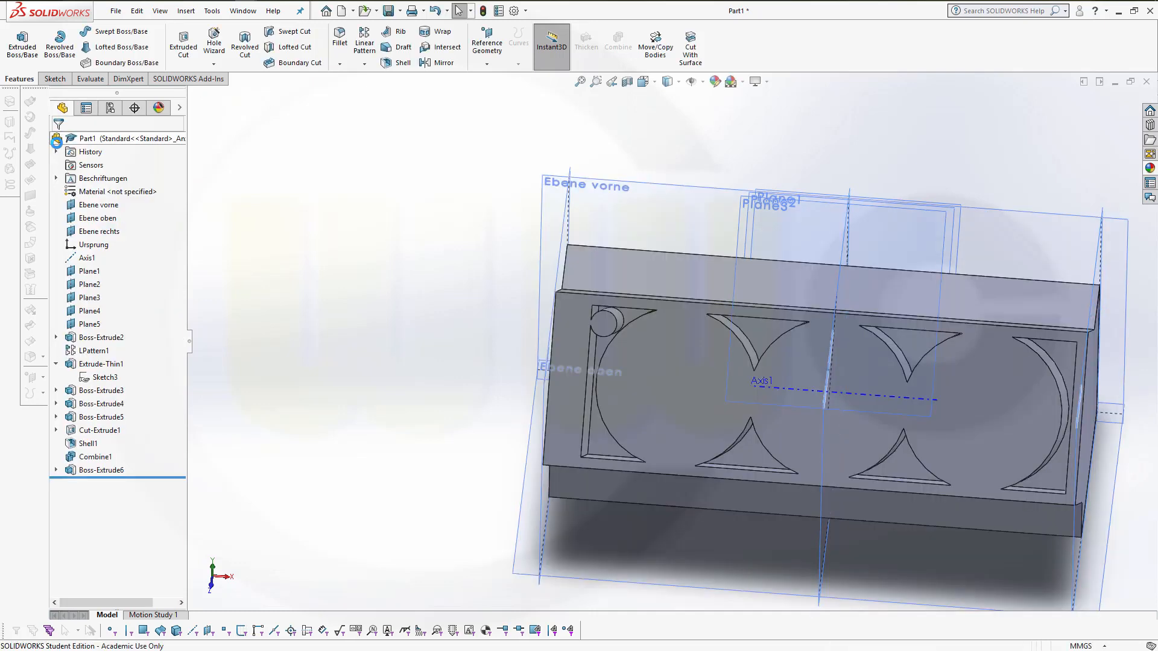
pyautogui.click(87, 325)
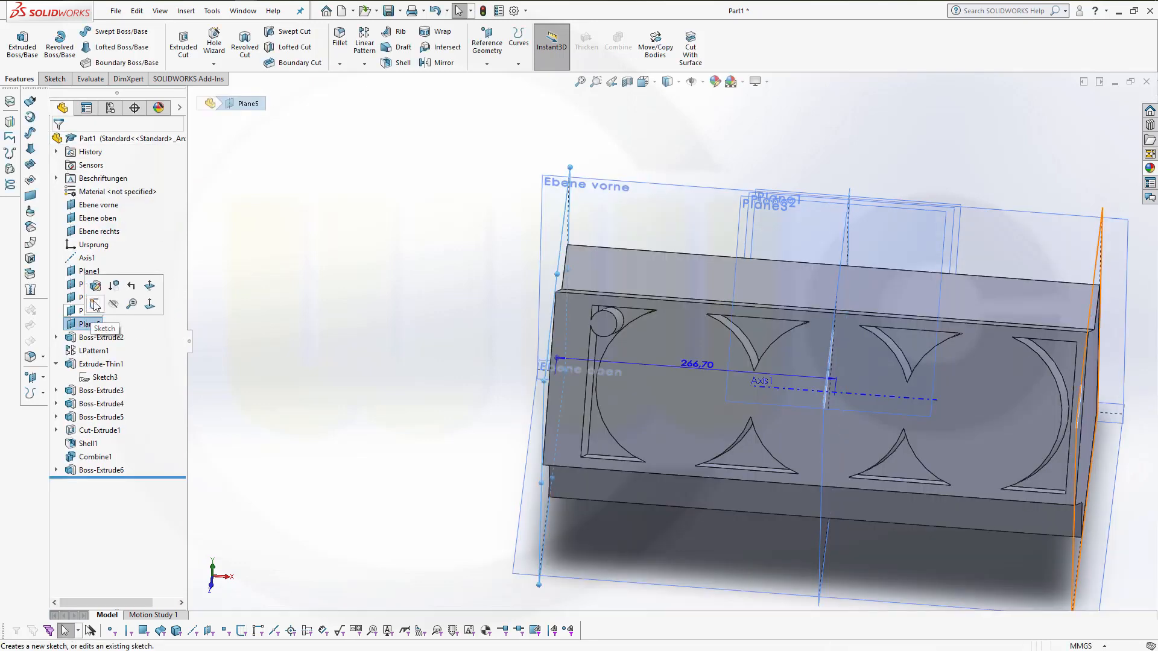
pyautogui.click(94, 305)
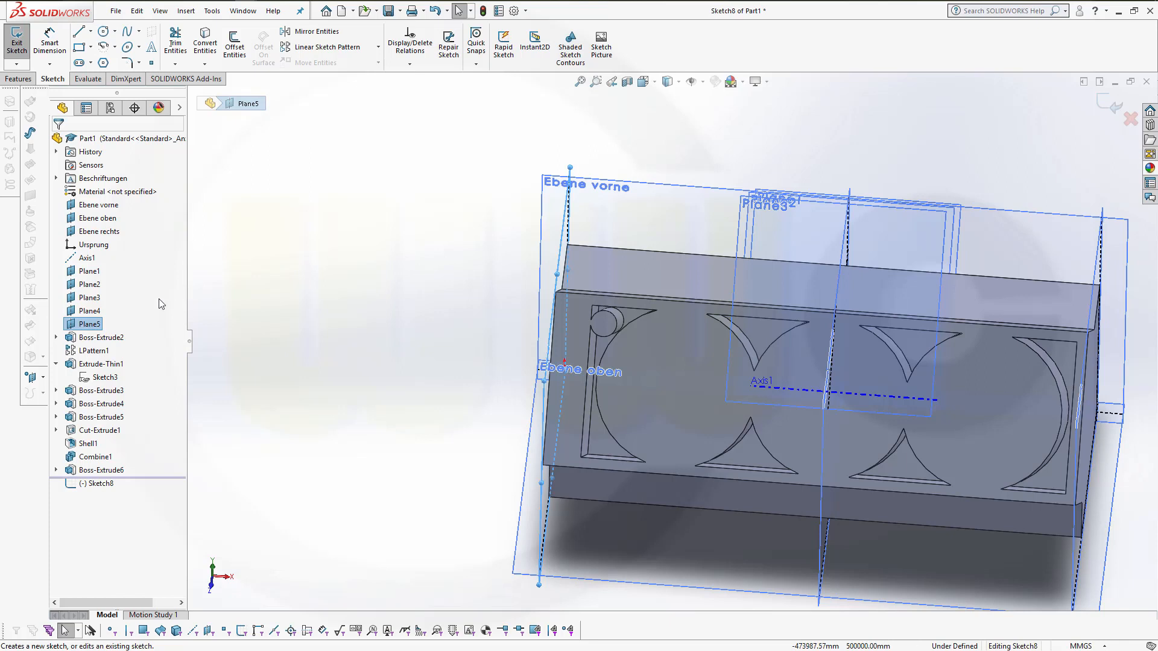
pyautogui.click(92, 324)
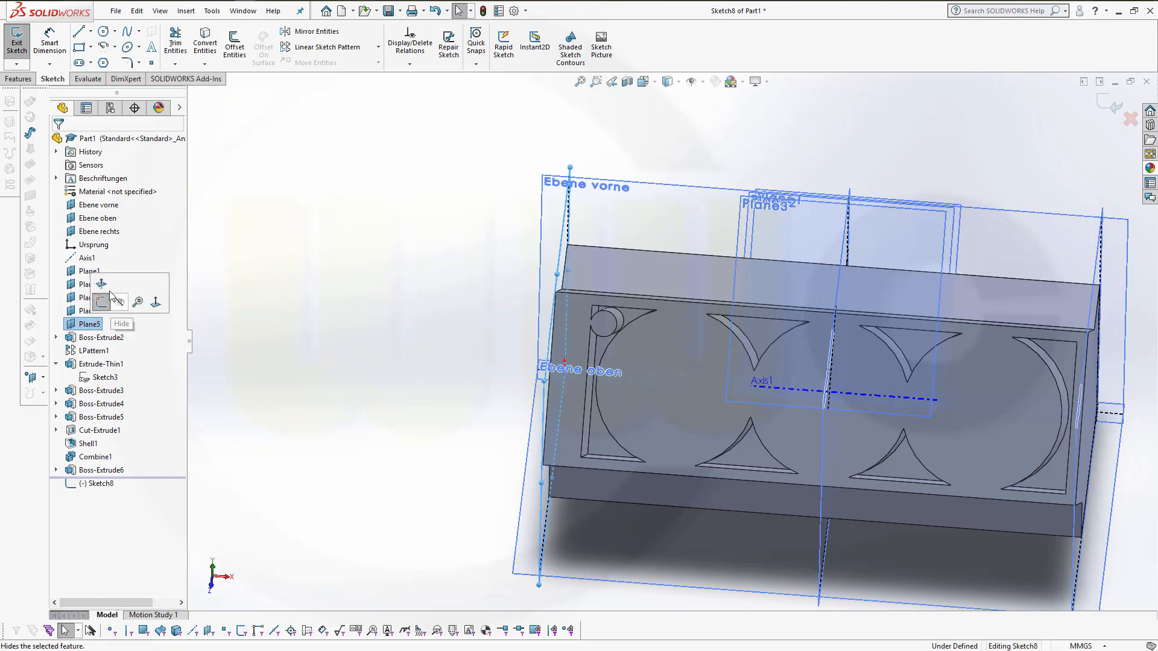
pyautogui.click(1130, 119)
# Check the reference and offset distance that define Plane5.
pyautogui.click(91, 324)
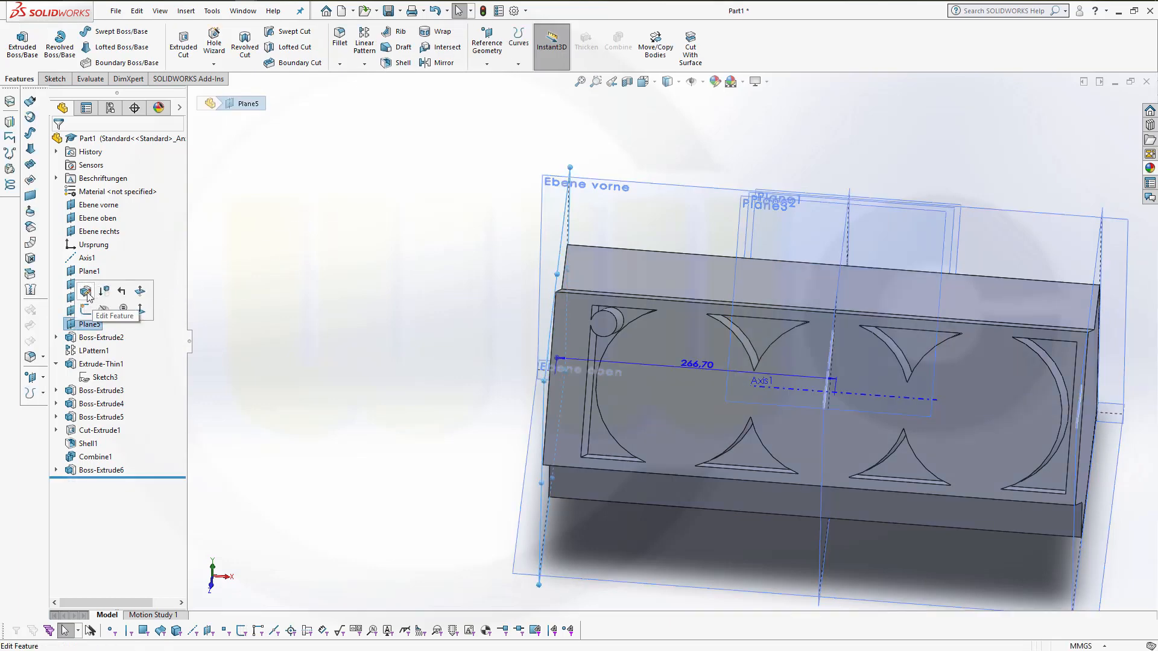
pyautogui.click(87, 292)
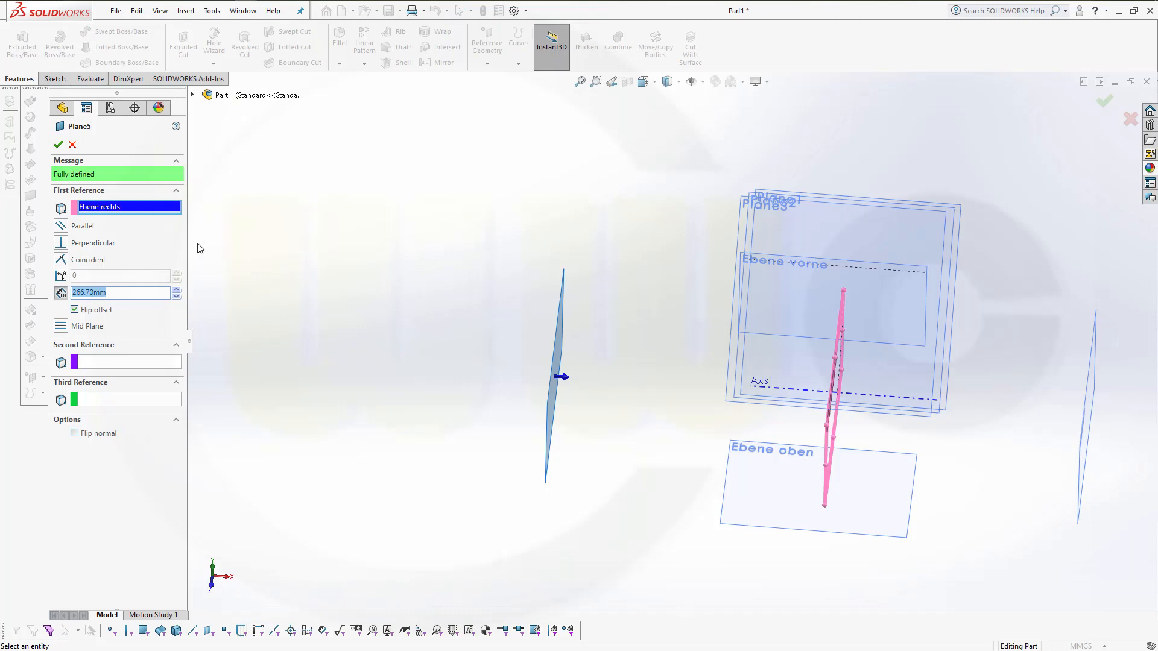
pyautogui.click(58, 144)
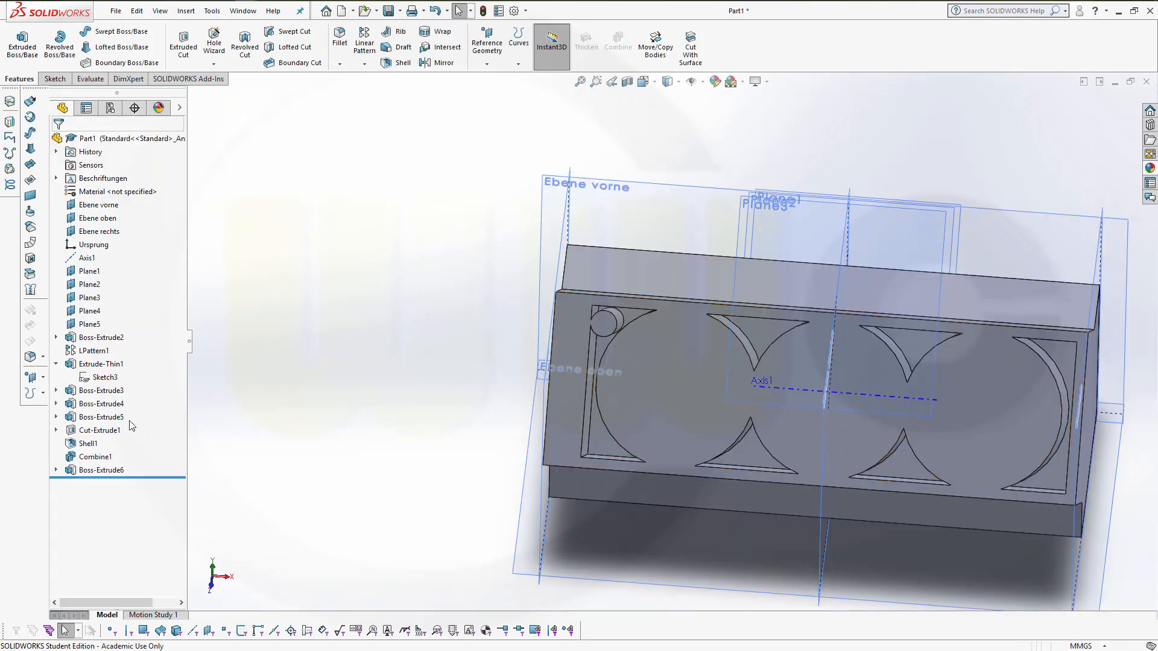
# Set the wall thickness of the Extrude-Thin1 frame to 12.7 mm.
pyautogui.click(101, 390)
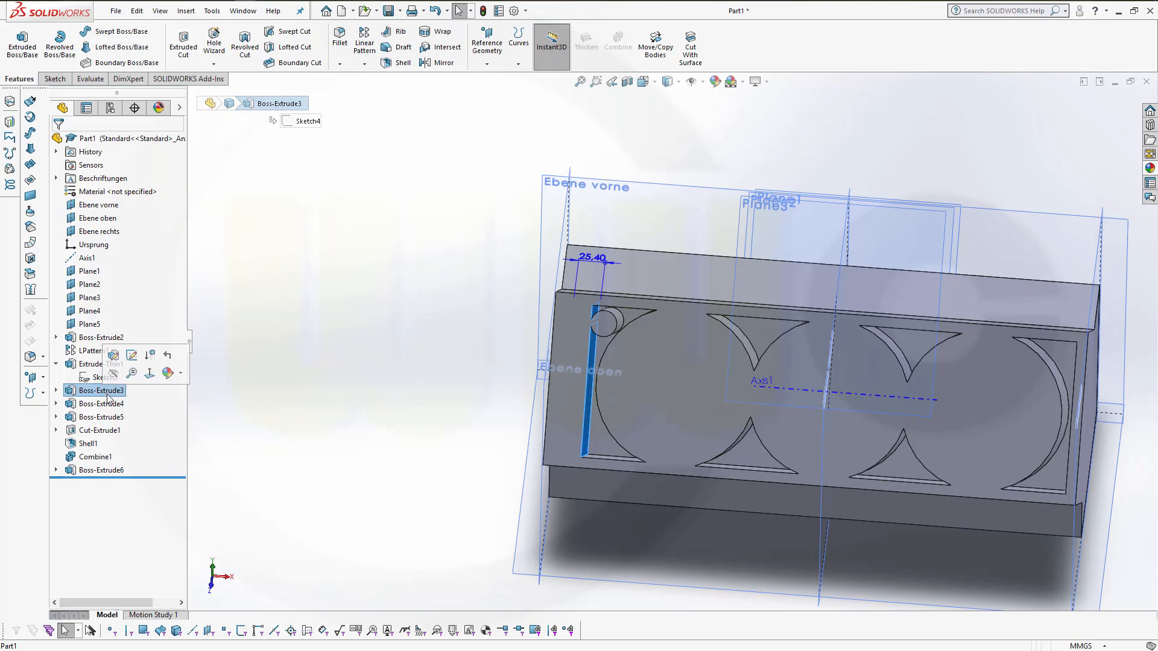
pyautogui.click(75, 364)
pyautogui.click(86, 329)
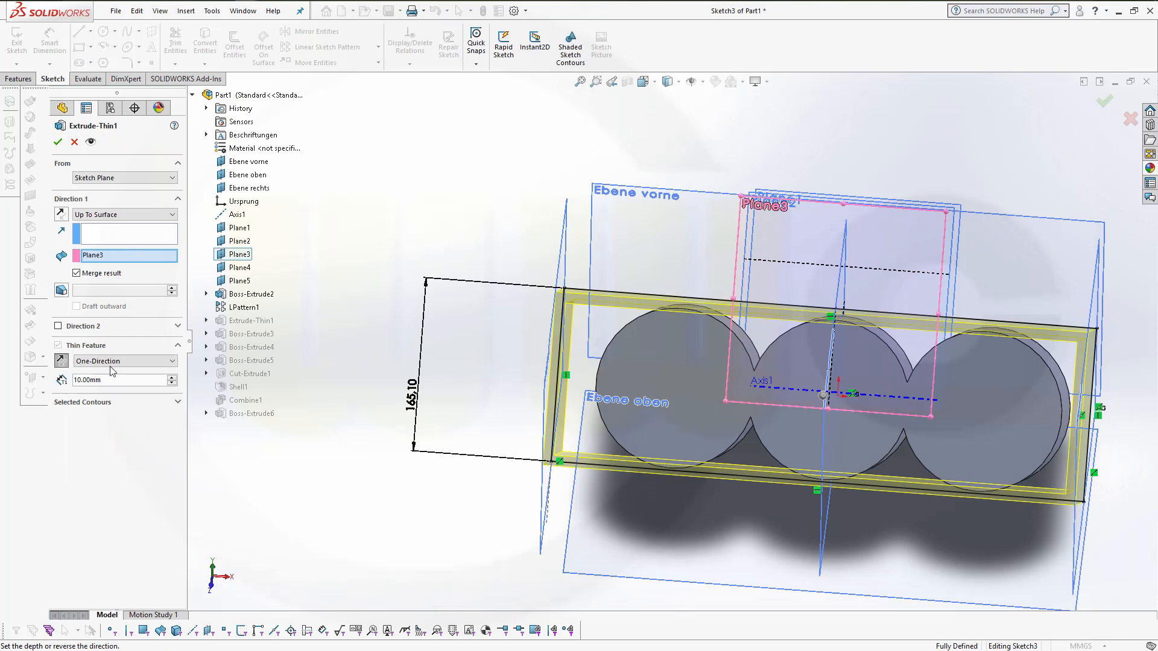
pyautogui.moveTo(101, 380); pyautogui.dragTo(61, 378)
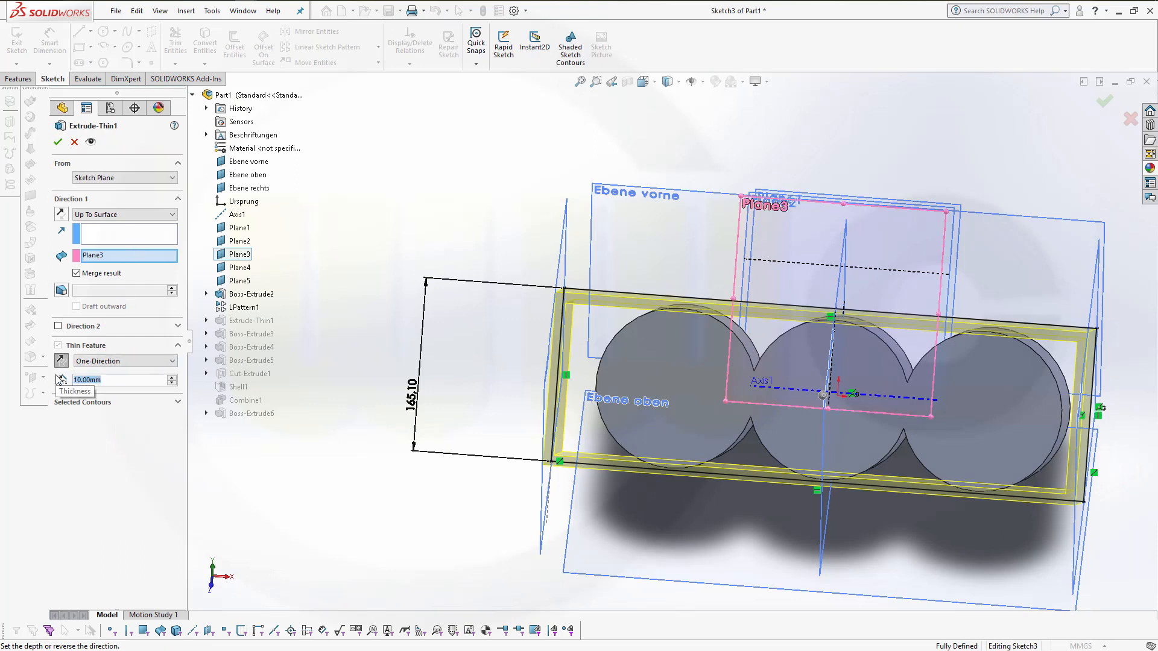
pyautogui.write('12,7')
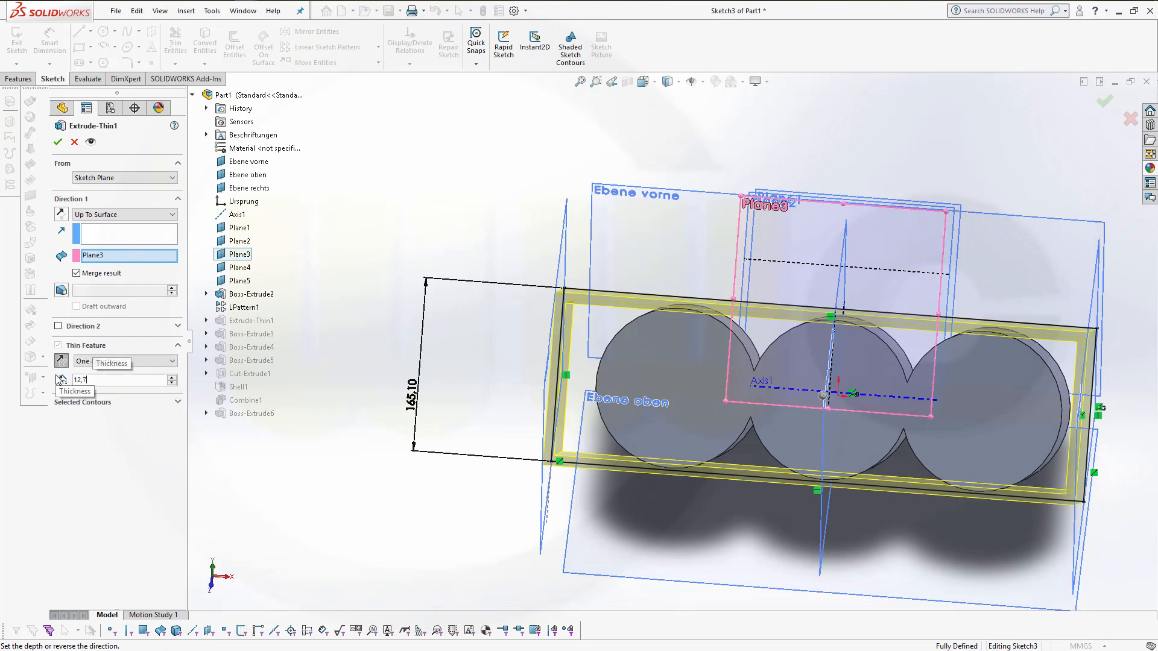
pyautogui.press('Return')
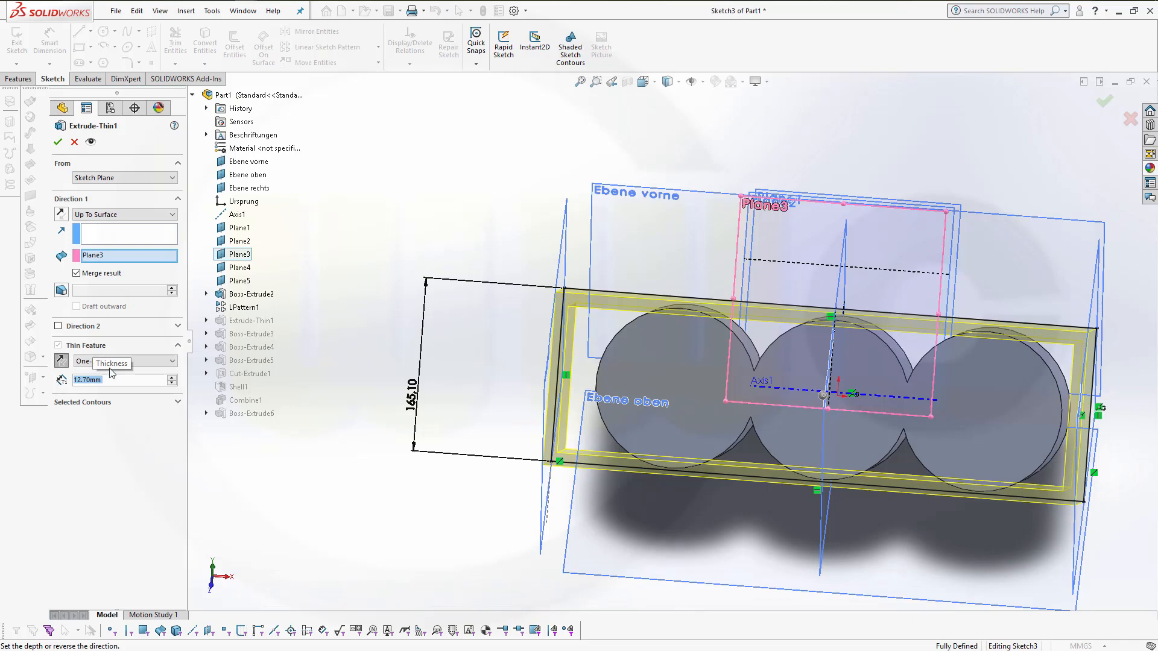
pyautogui.click(60, 142)
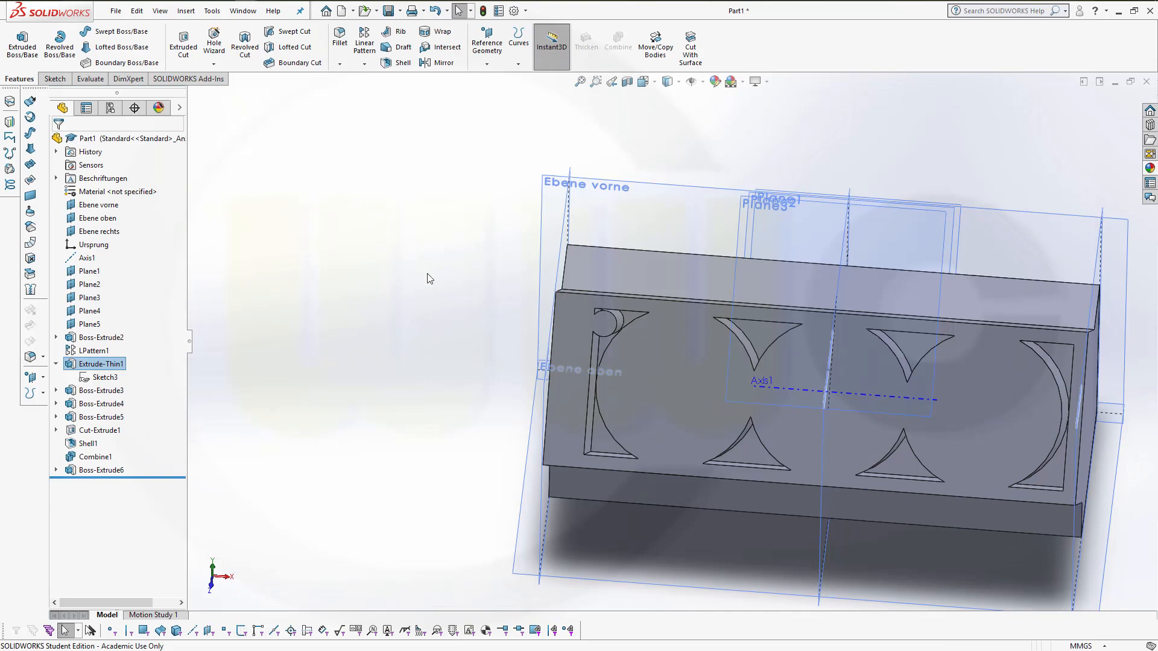
# Set up a linear pattern of the 25 mm corner boss along Axis1 with 4 instances at 146 mm spacing.
pyautogui.moveTo(445, 271); pyautogui.dragTo(414, 246, button='middle')
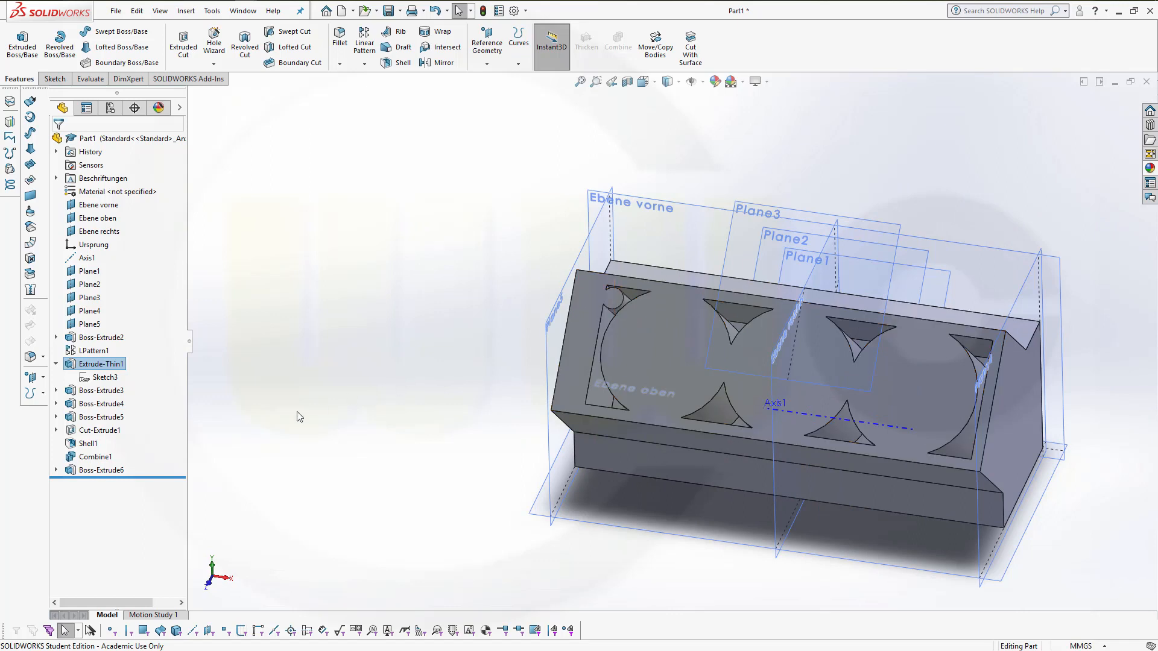
pyautogui.click(101, 470)
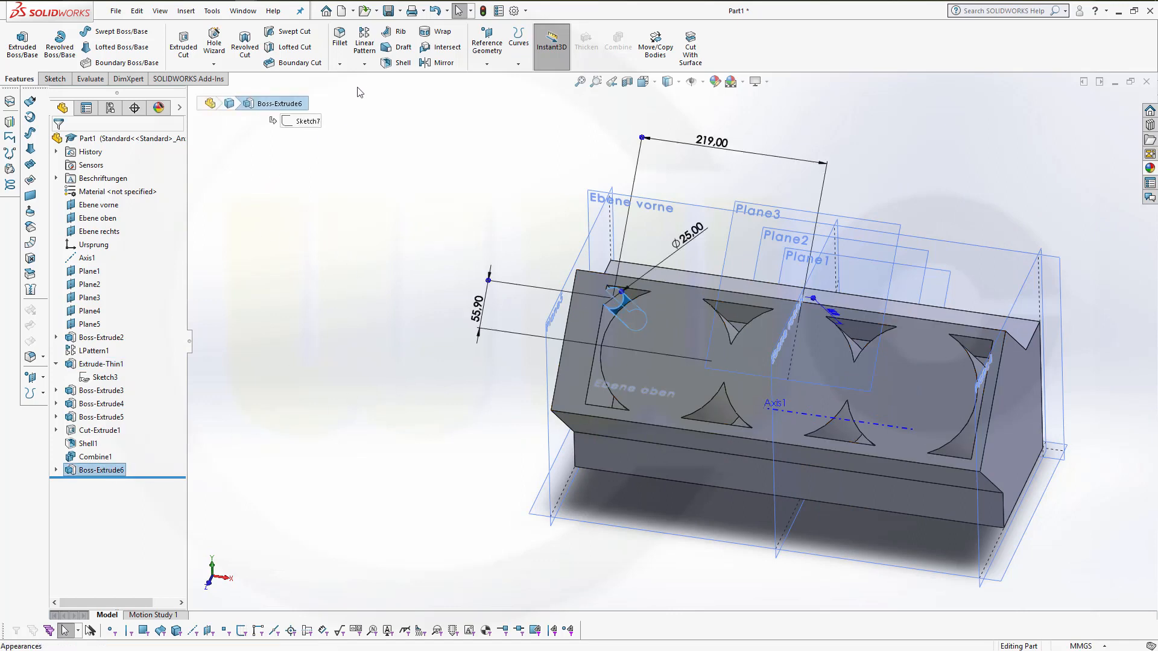
pyautogui.click(367, 40)
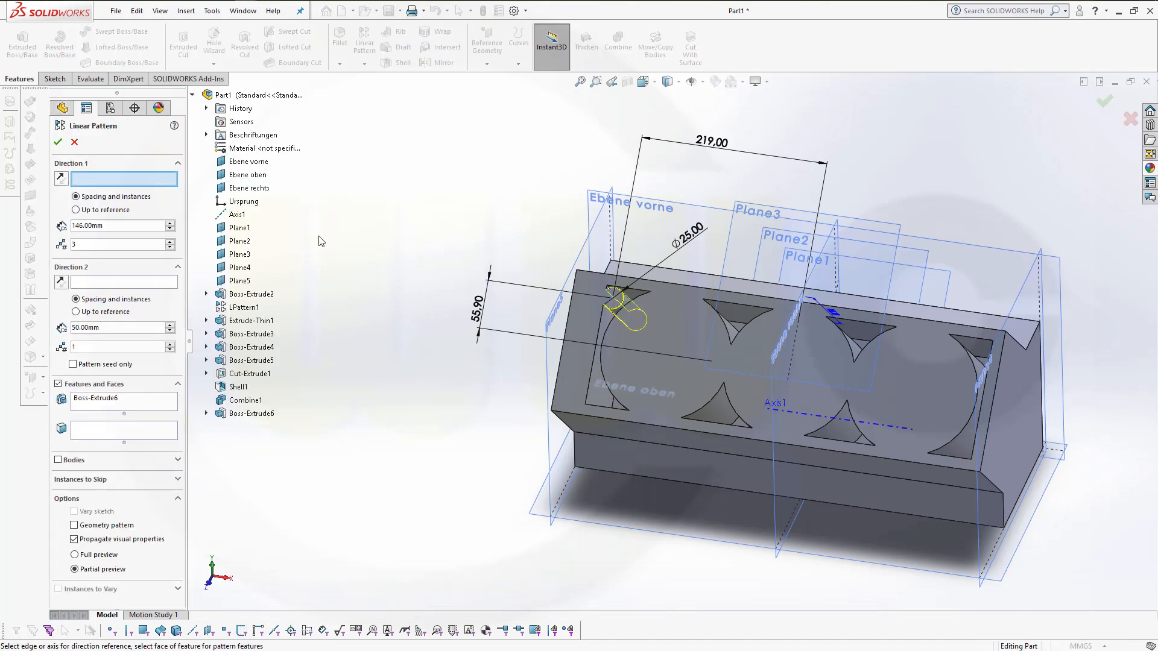
pyautogui.click(795, 418)
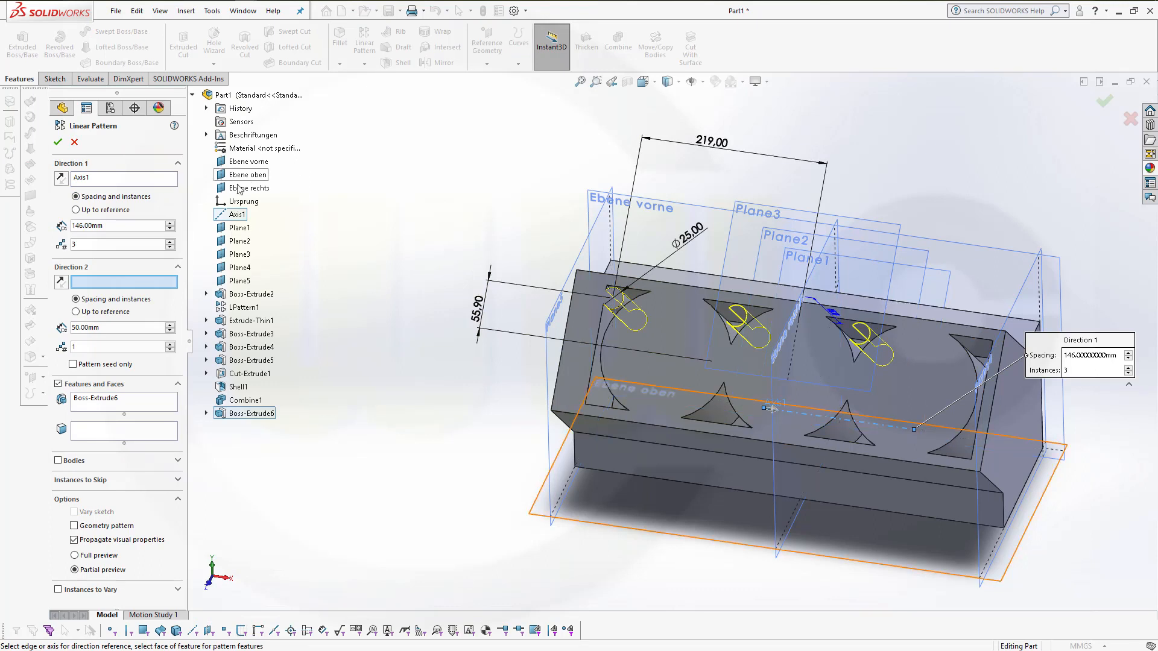
pyautogui.moveTo(93, 242); pyautogui.dragTo(3, 233)
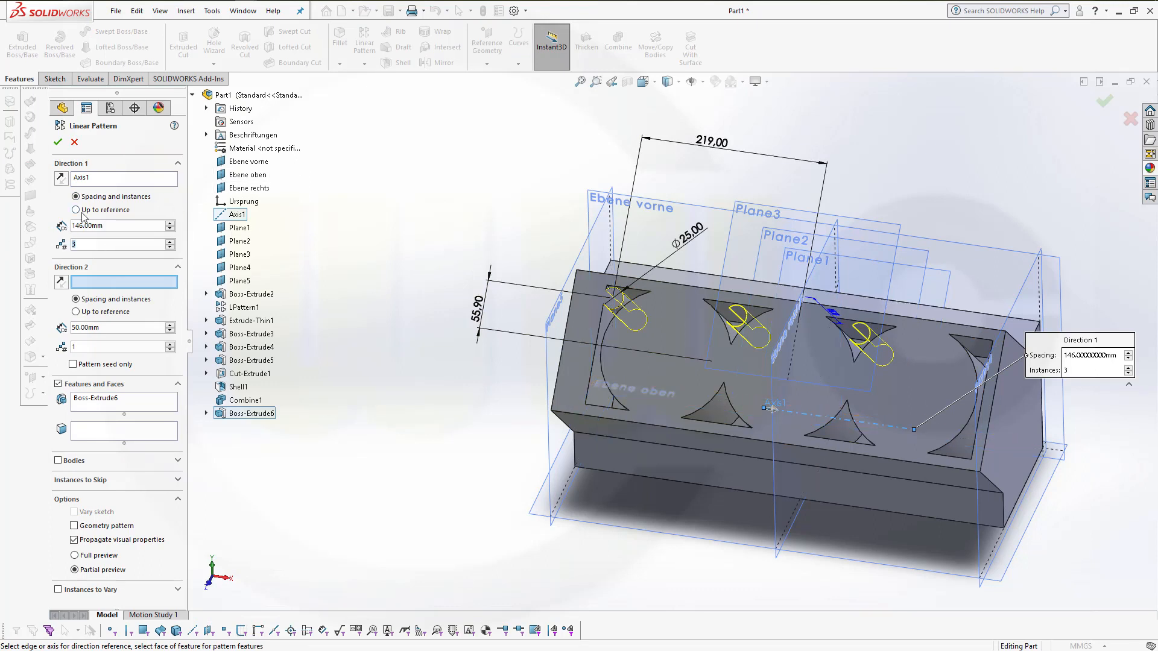
pyautogui.write('4')
# Add a reversed second pattern direction along the block's short end edge with 2 instances at 111.8 mm spacing, and complete the pattern.
pyautogui.click(990, 420)
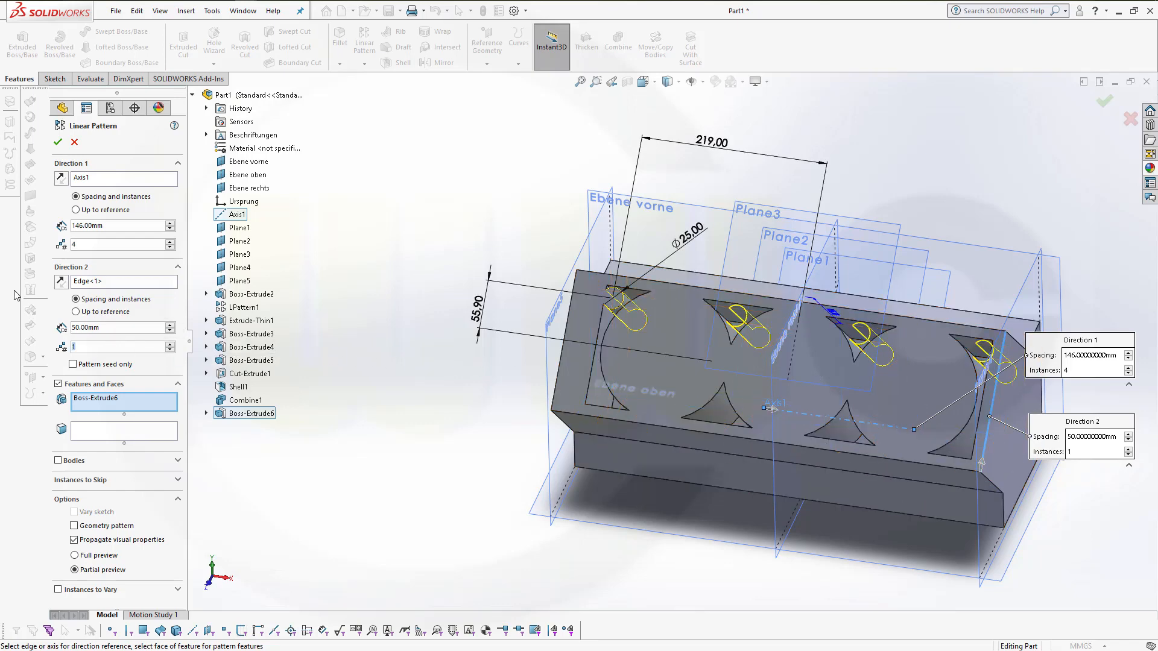
pyautogui.write('2')
pyautogui.moveTo(118, 329); pyautogui.dragTo(33, 329)
pyautogui.write('1')
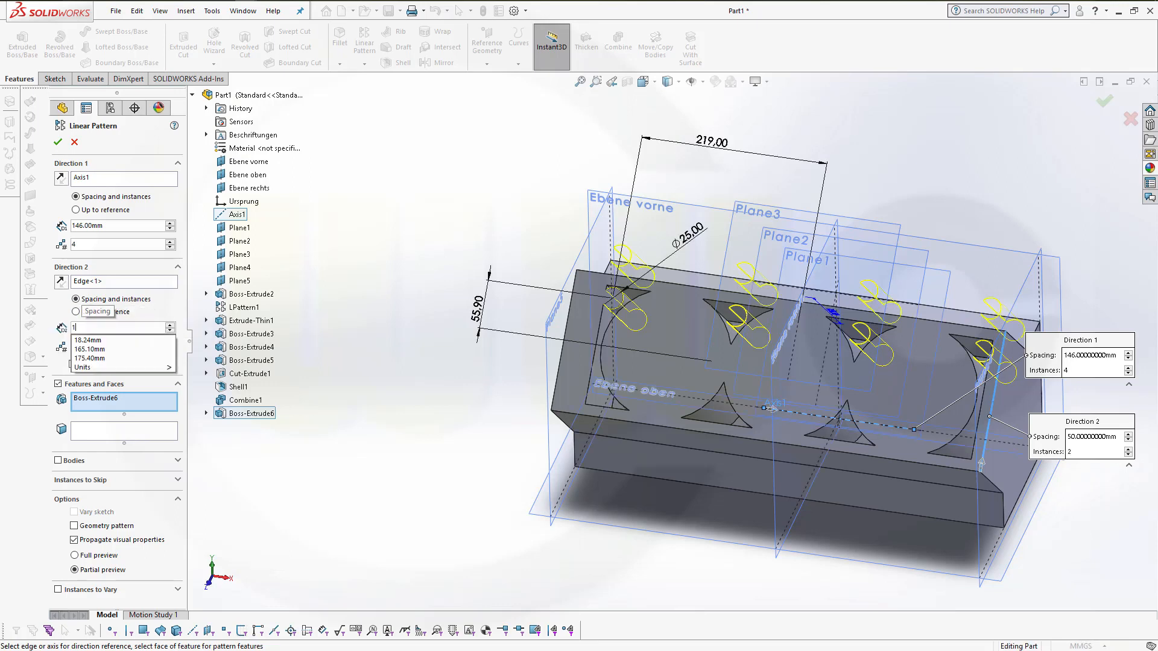
pyautogui.write('11')
pyautogui.write(',8')
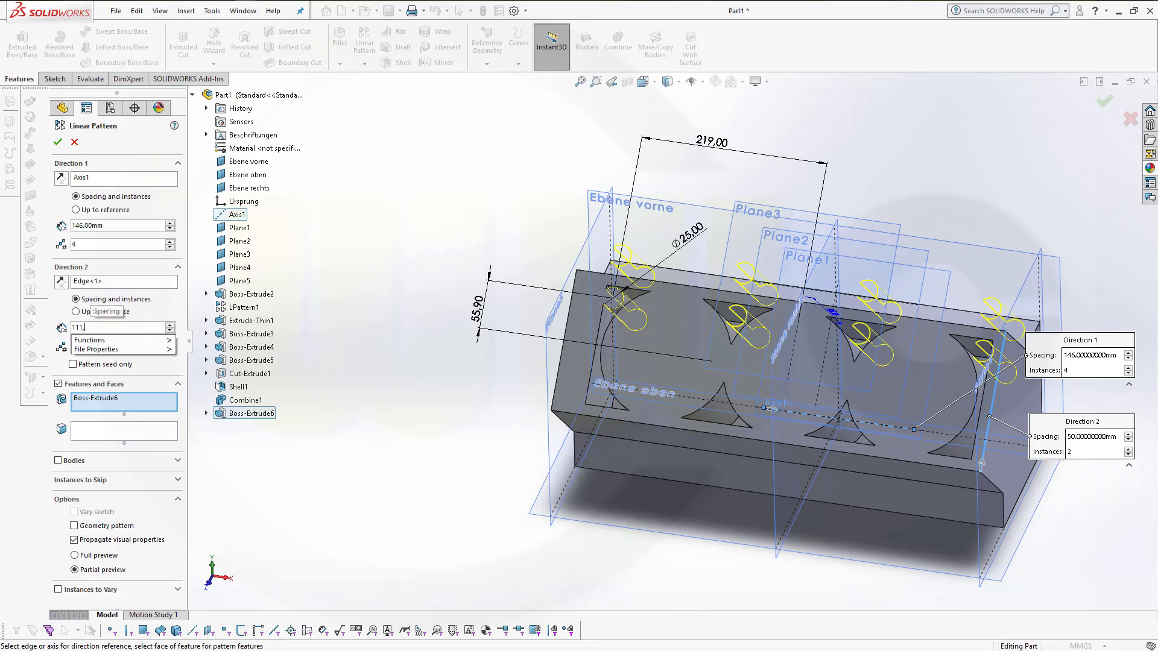
pyautogui.moveTo(108, 345)
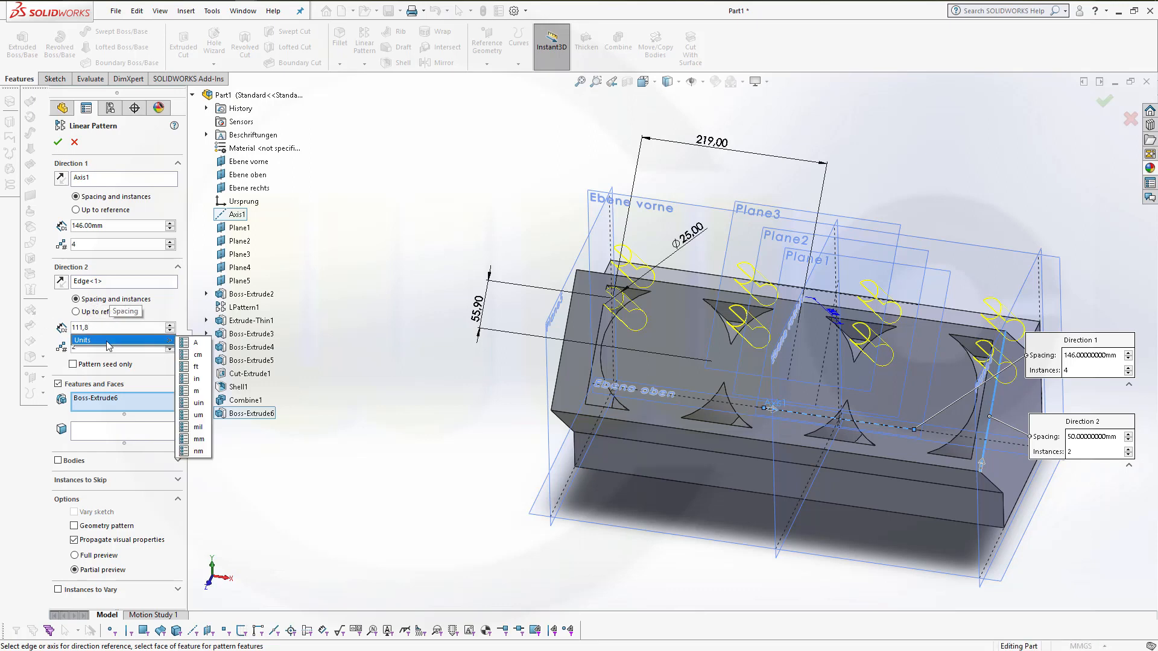
pyautogui.click(282, 377)
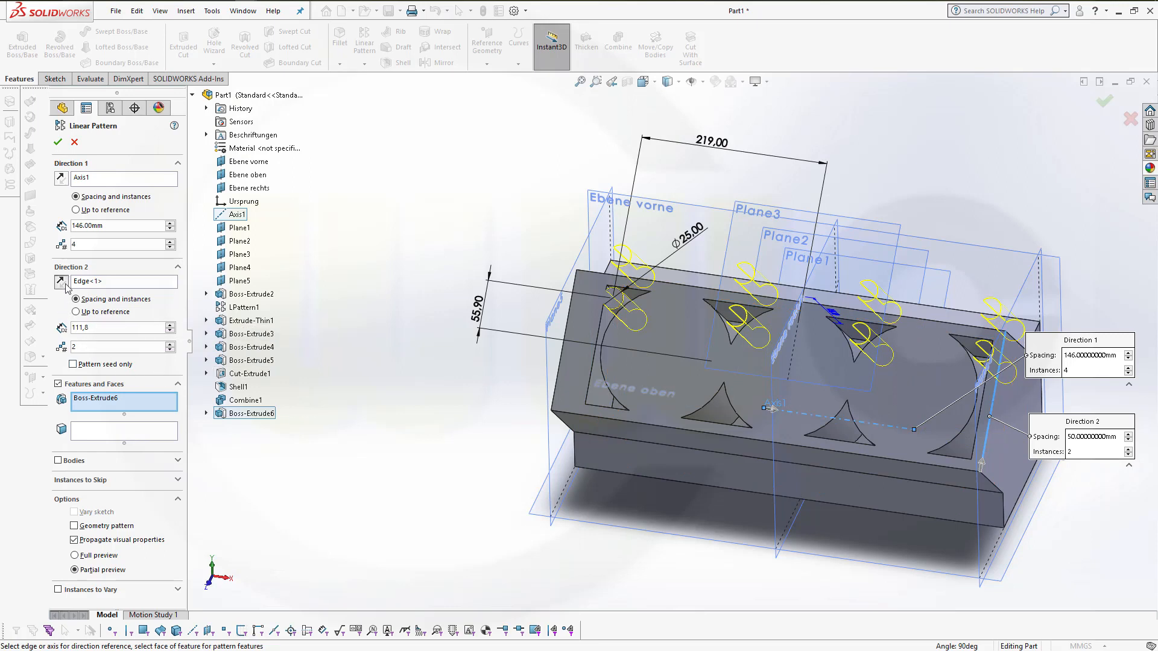
pyautogui.press('Return')
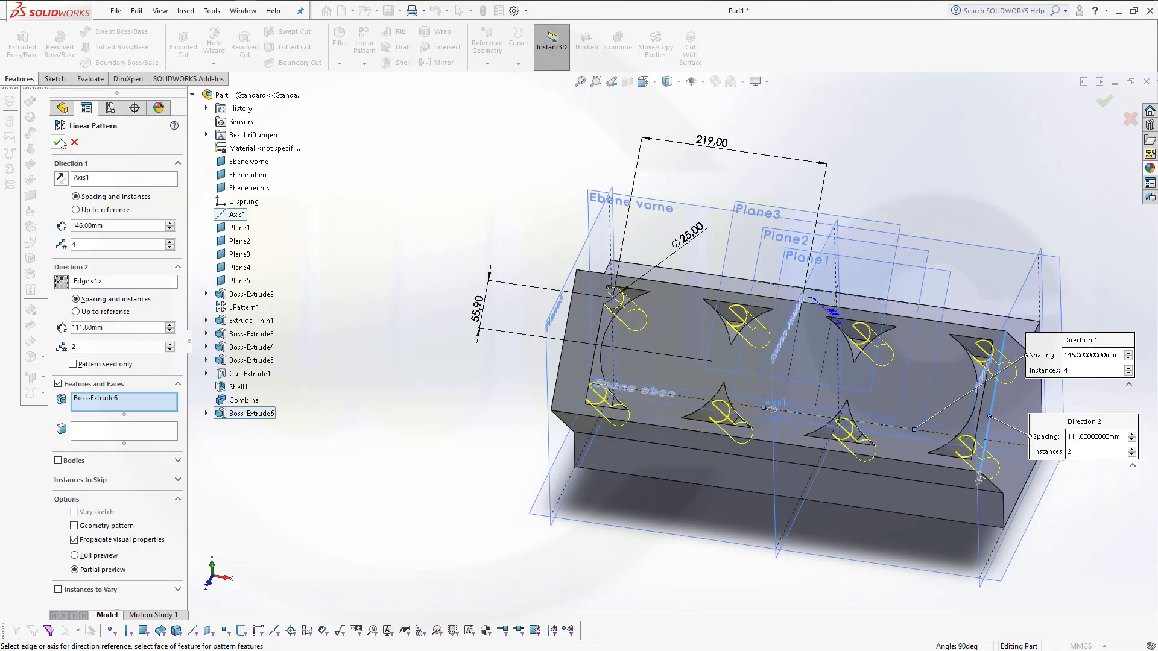
pyautogui.click(58, 142)
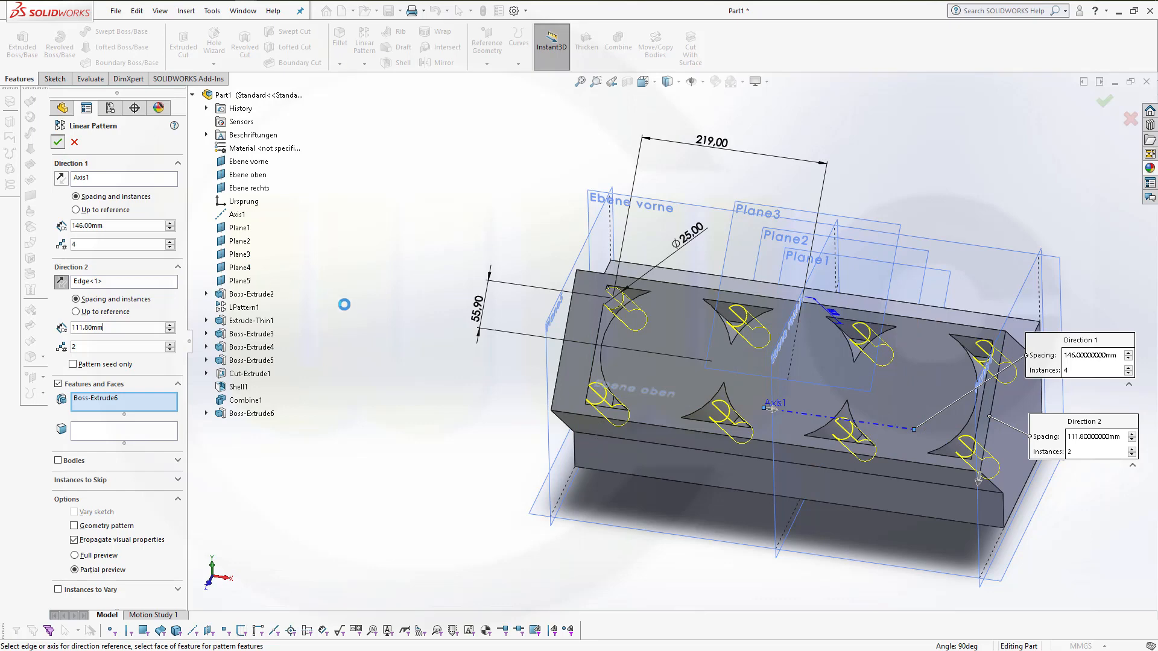
# Start a sketch on Plane3 and draw connected lines from the first bore's center through the adjacent upper boss center and origin to the lower boss center.
pyautogui.moveTo(392, 328); pyautogui.dragTo(416, 321, button='middle')
pyautogui.scroll(1, 899, 190)
pyautogui.scroll(-1, 903, 190)
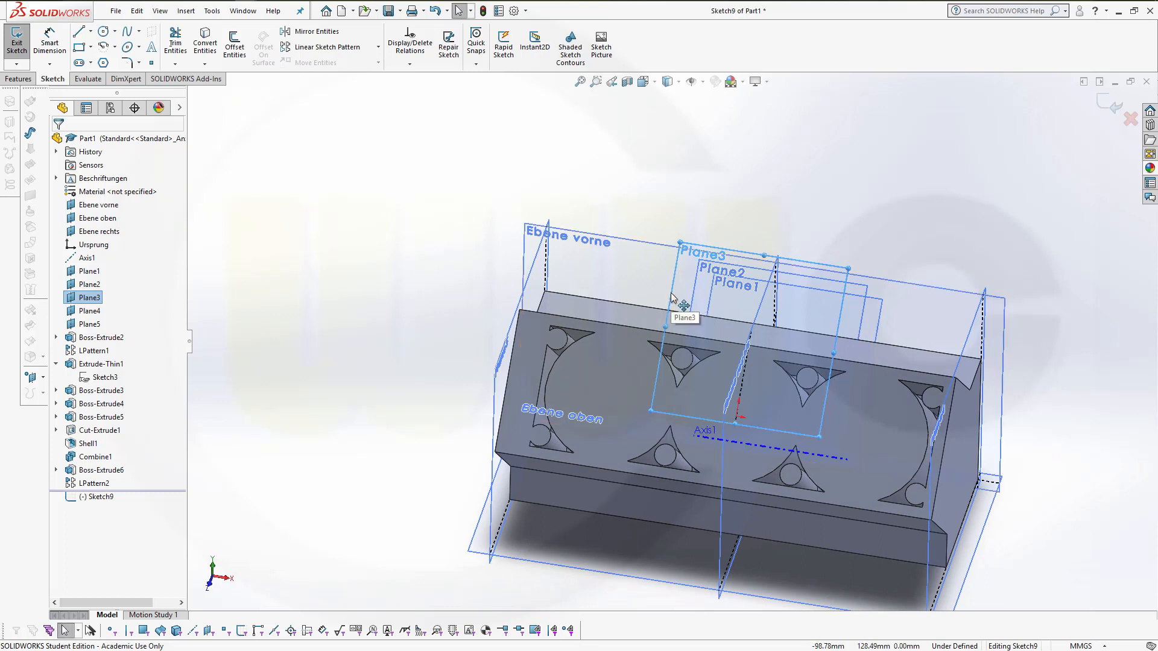
pyautogui.click(961, 233)
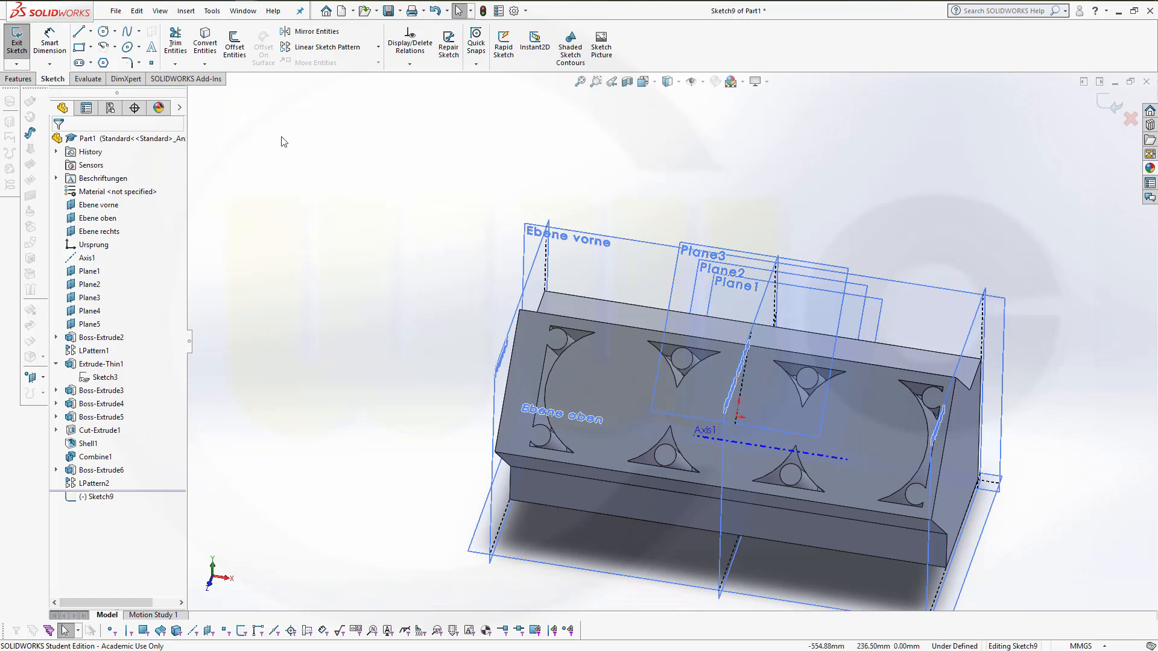
pyautogui.click(78, 32)
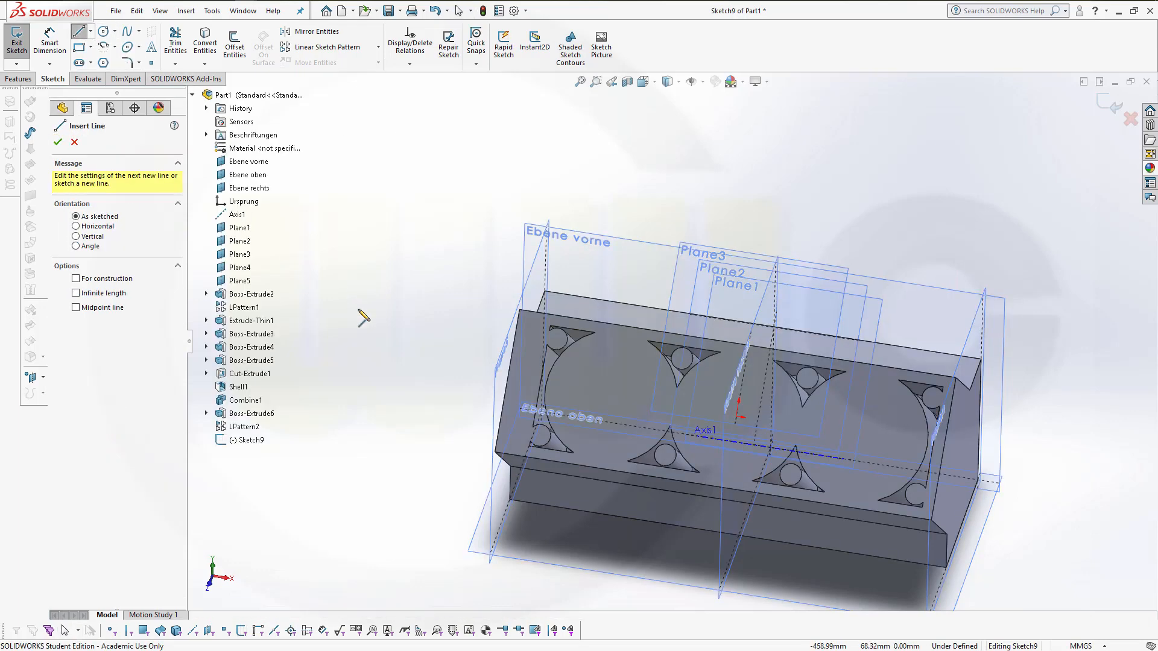
pyautogui.moveTo(387, 325); pyautogui.dragTo(398, 321, button='middle')
pyautogui.scroll(2, 603, 410)
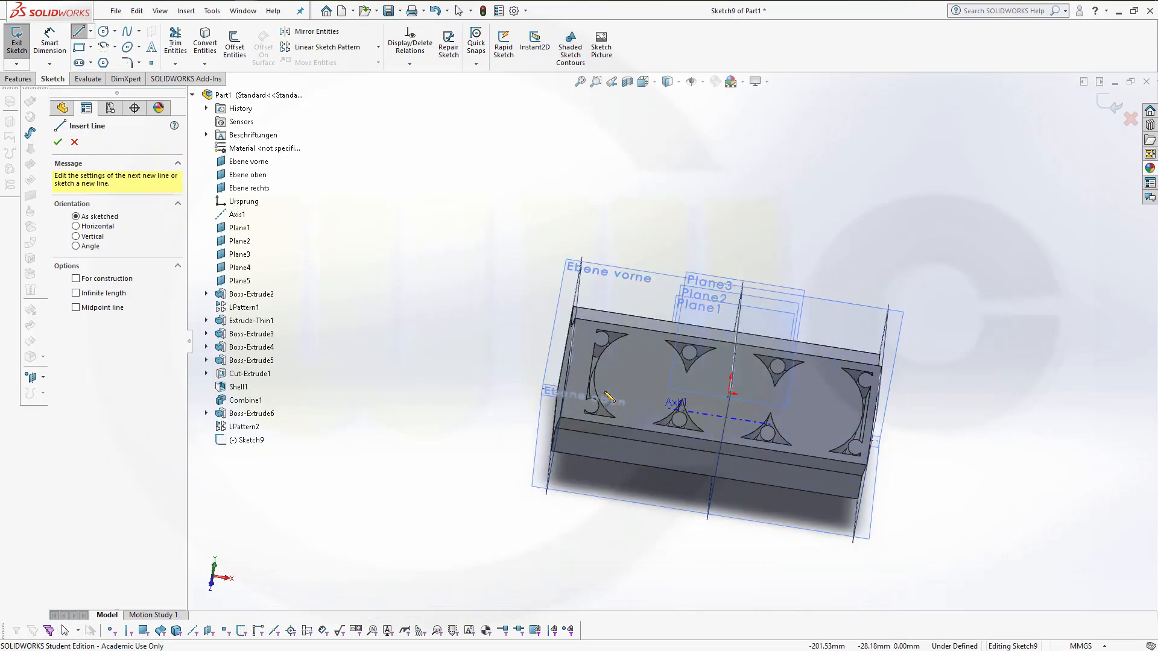
pyautogui.scroll(-3, 621, 398)
pyautogui.scroll(-1, 634, 396)
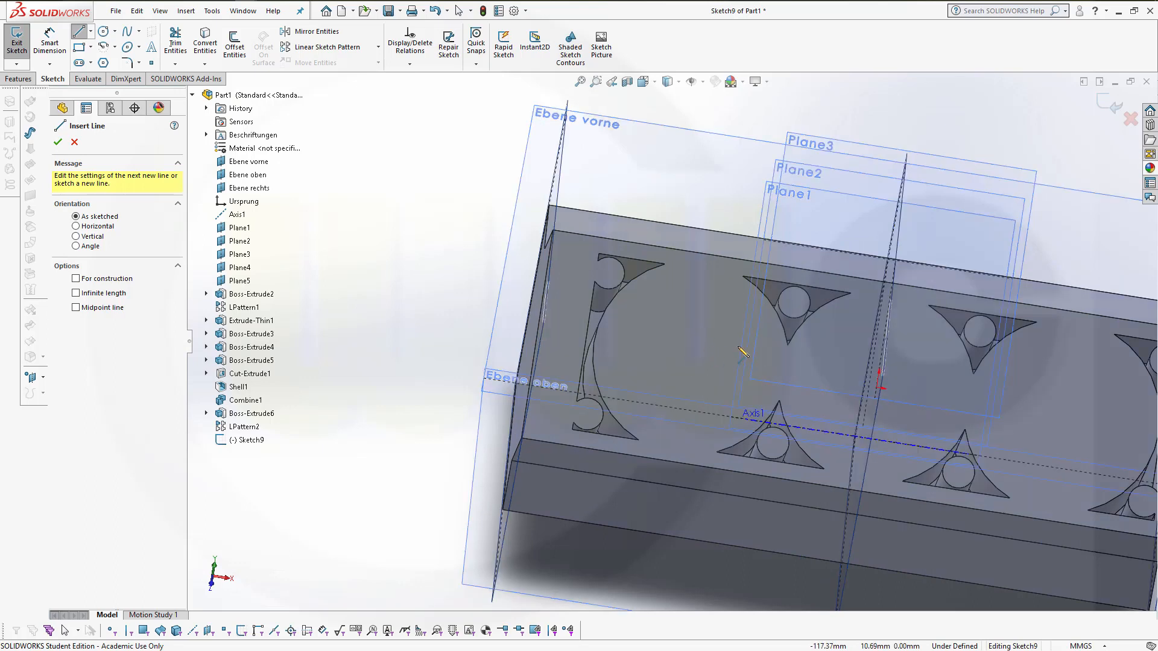
pyautogui.click(691, 358)
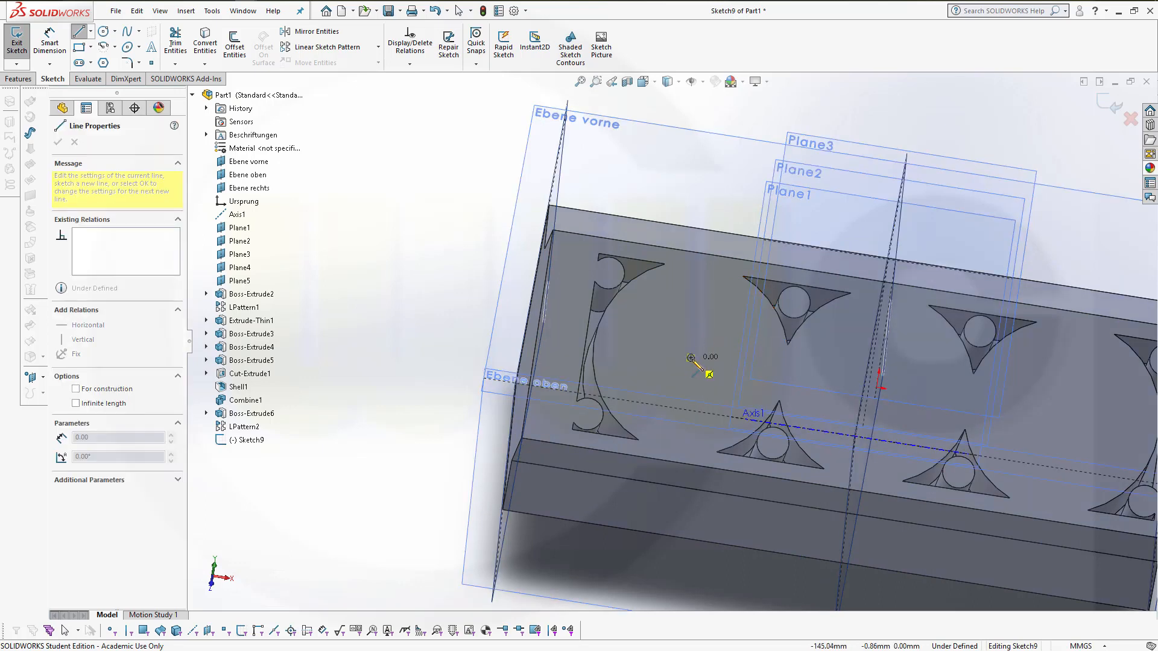
pyautogui.click(795, 316)
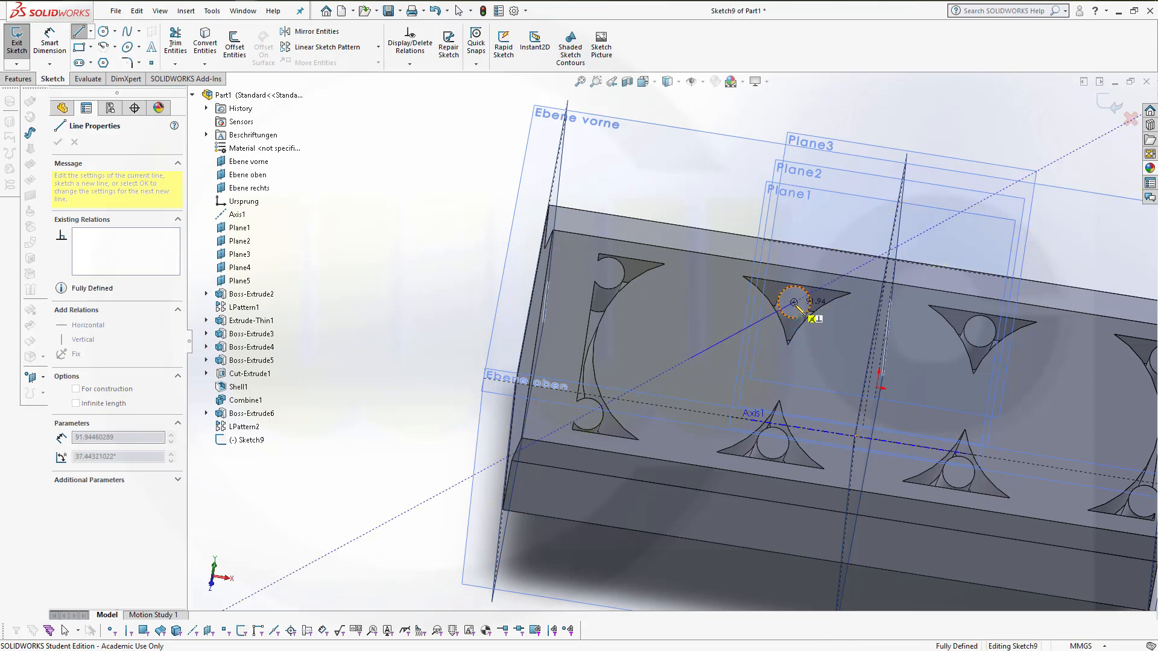
pyautogui.click(876, 388)
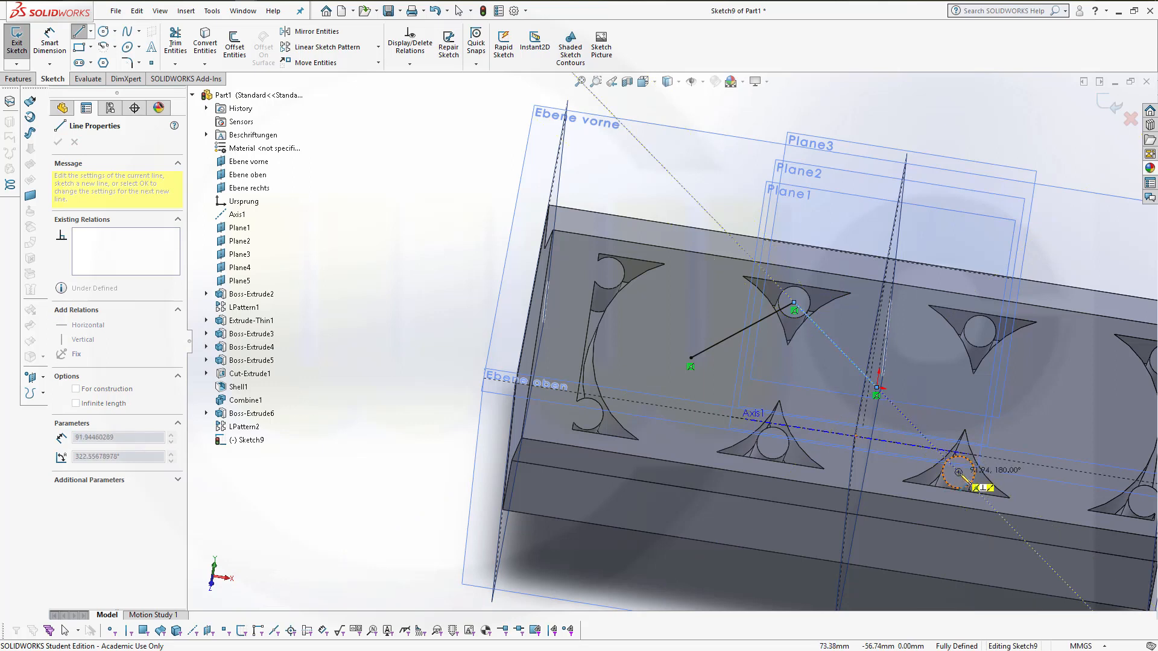
pyautogui.click(958, 472)
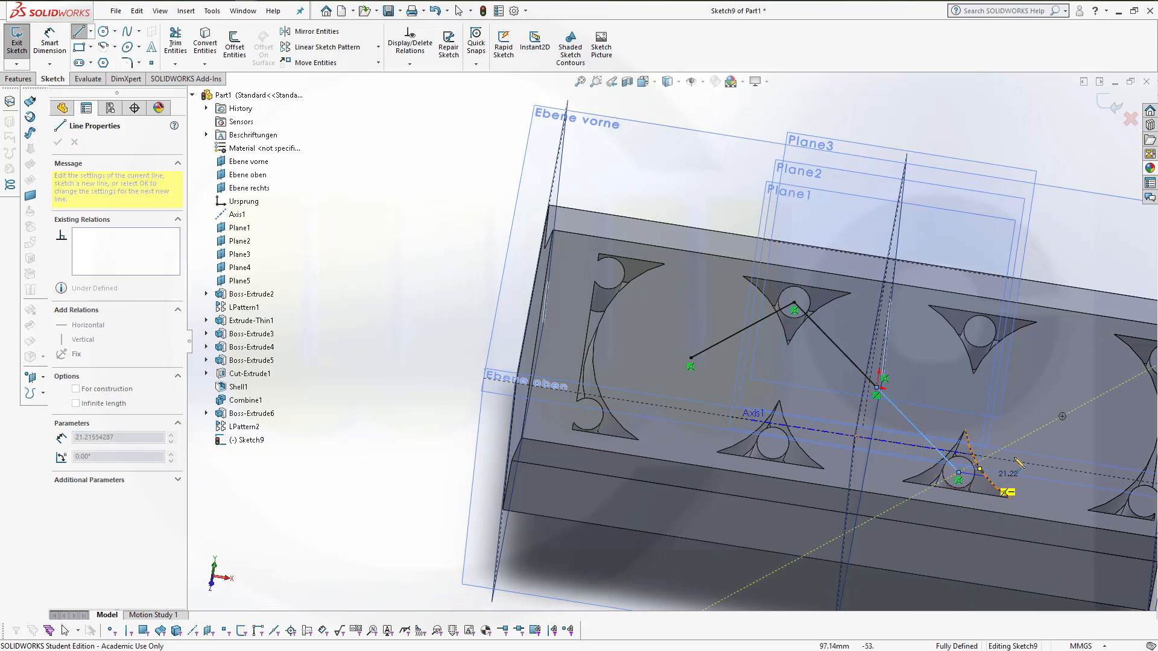
# Continue the line chain through the third bore's center, upper boss center, origin and opposite lower boss center, closing it at the first bore's center.
pyautogui.click(1063, 416)
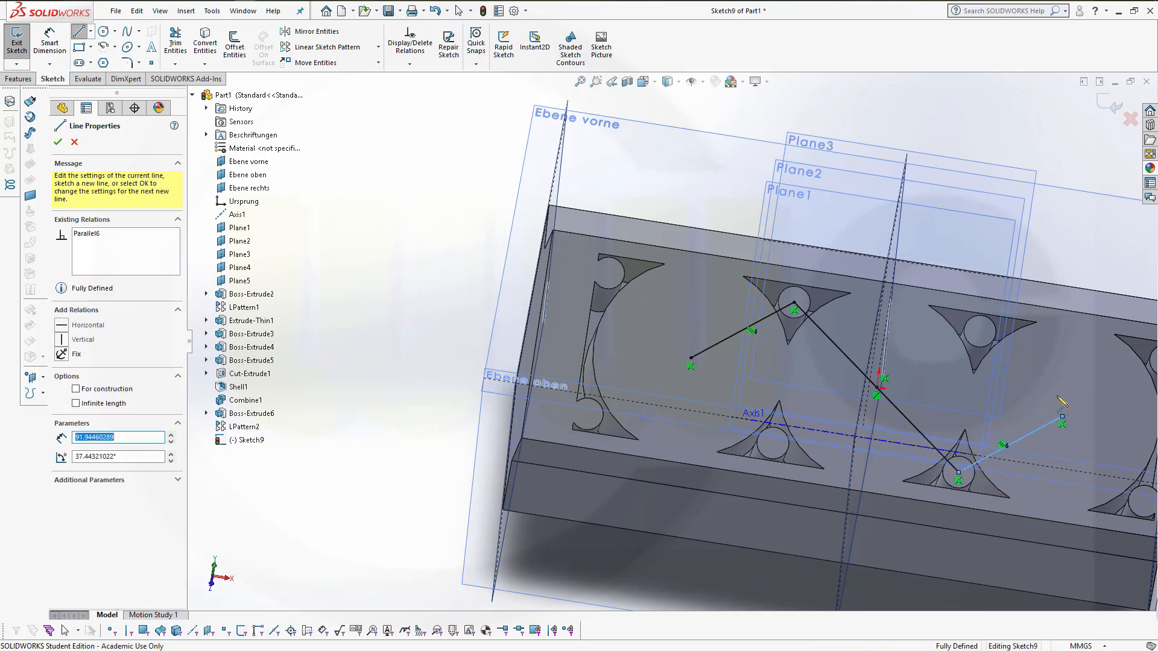
pyautogui.click(979, 331)
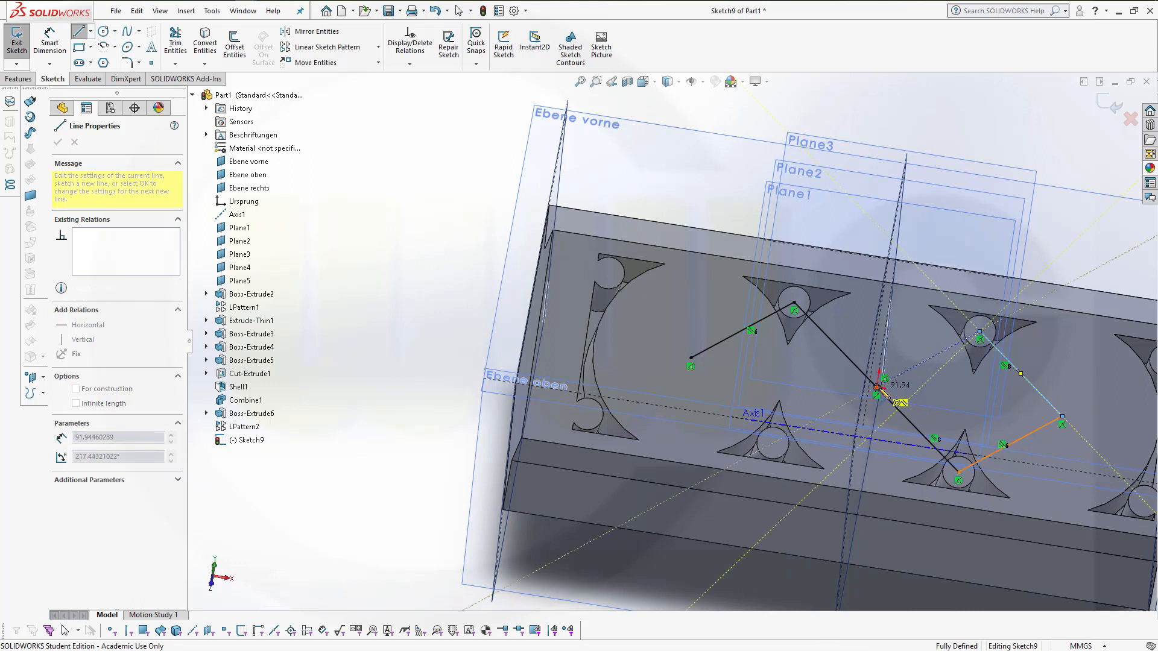
pyautogui.click(877, 388)
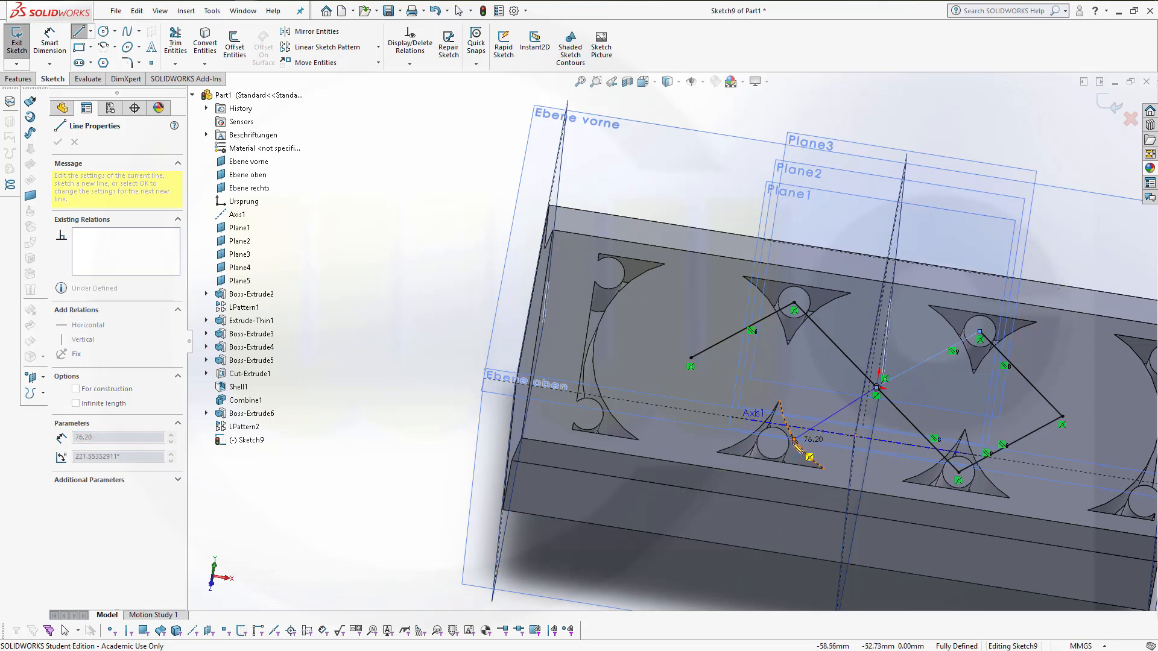
pyautogui.click(773, 444)
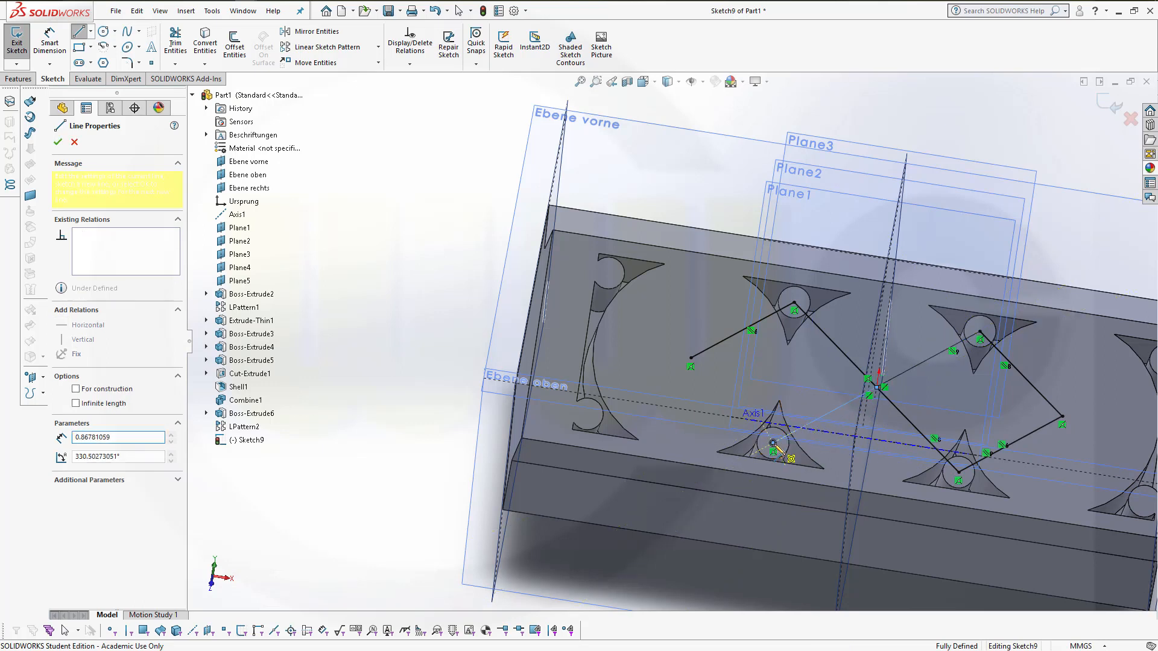
pyautogui.click(691, 359)
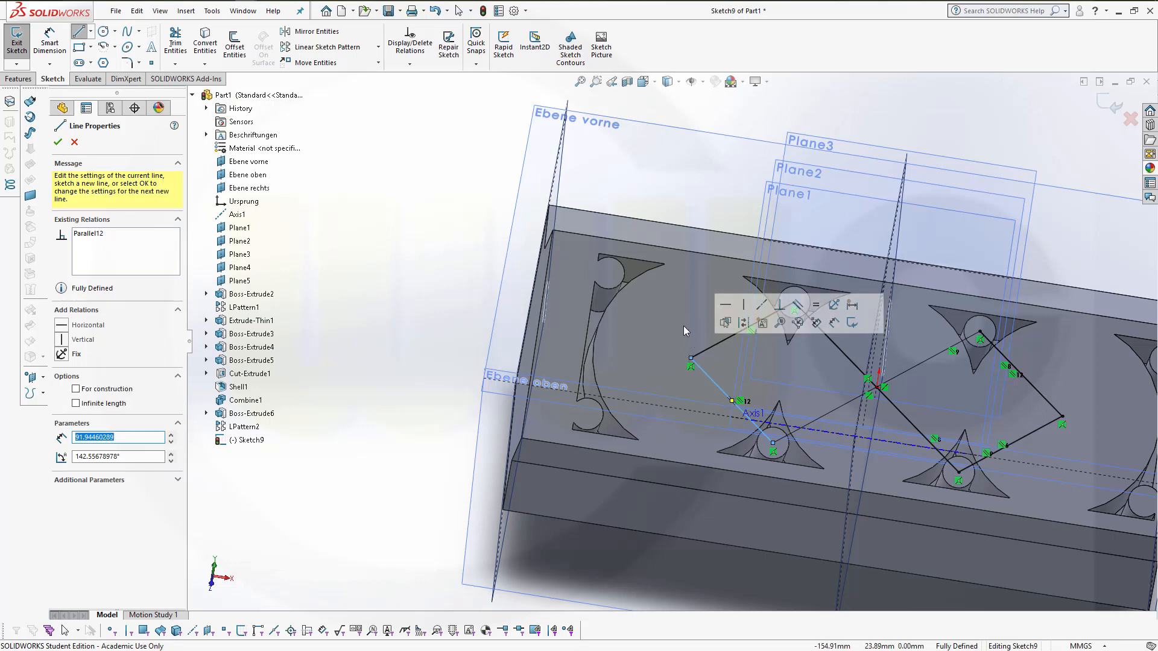
pyautogui.press('Escape')
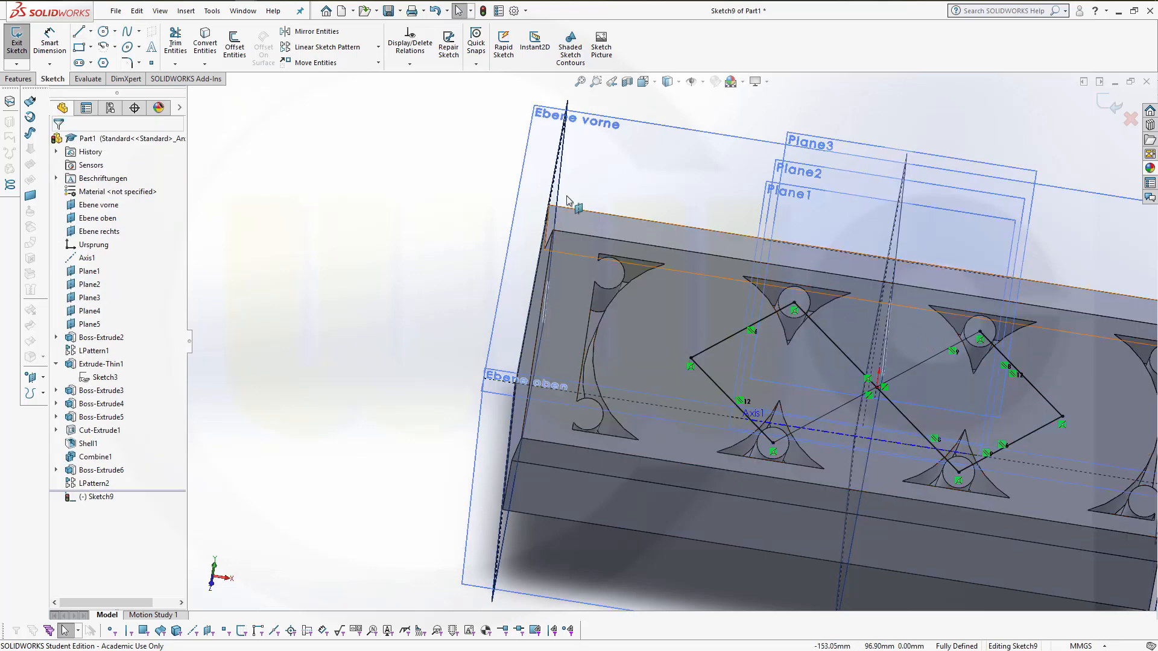
# Draw a three-line chain from the upper-left corner boss center through the diamond's left vertex level to the lower-left corner boss center.
pyautogui.click(78, 31)
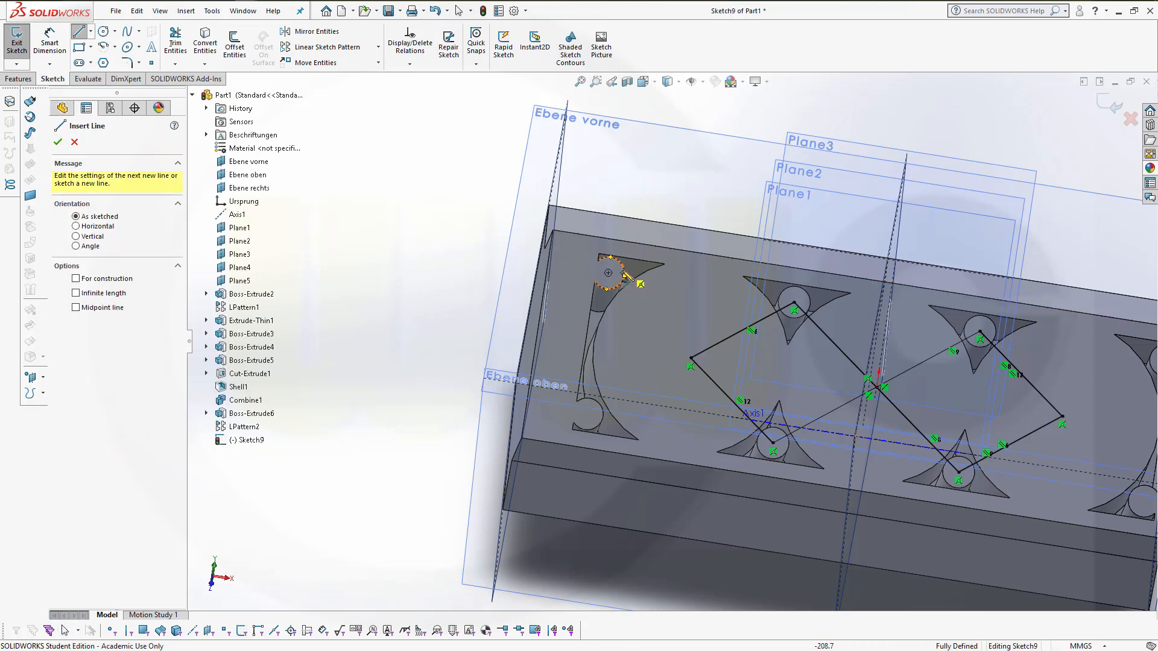
pyautogui.click(609, 274)
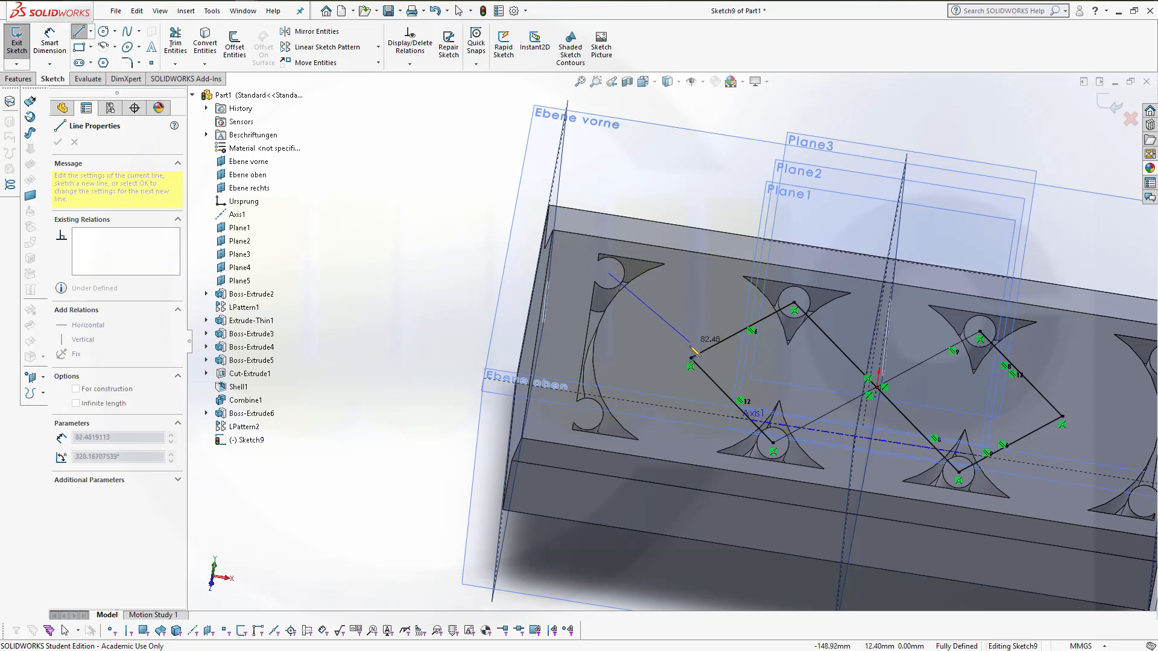
pyautogui.click(701, 288)
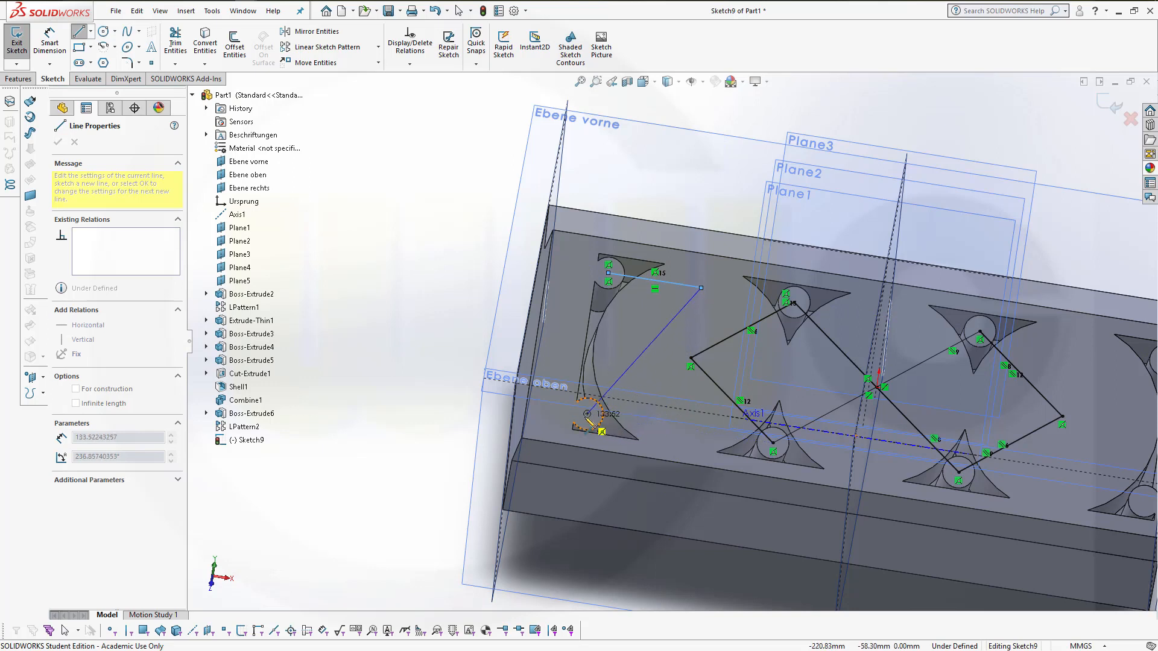
pyautogui.click(679, 430)
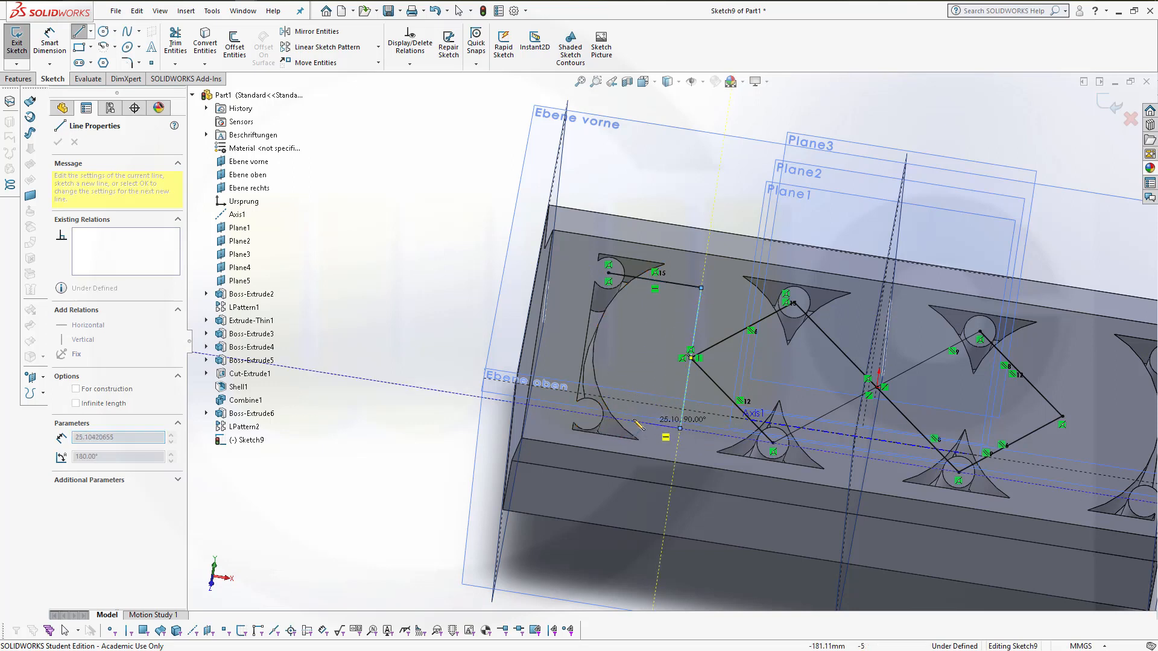
pyautogui.click(587, 414)
pyautogui.press('Escape')
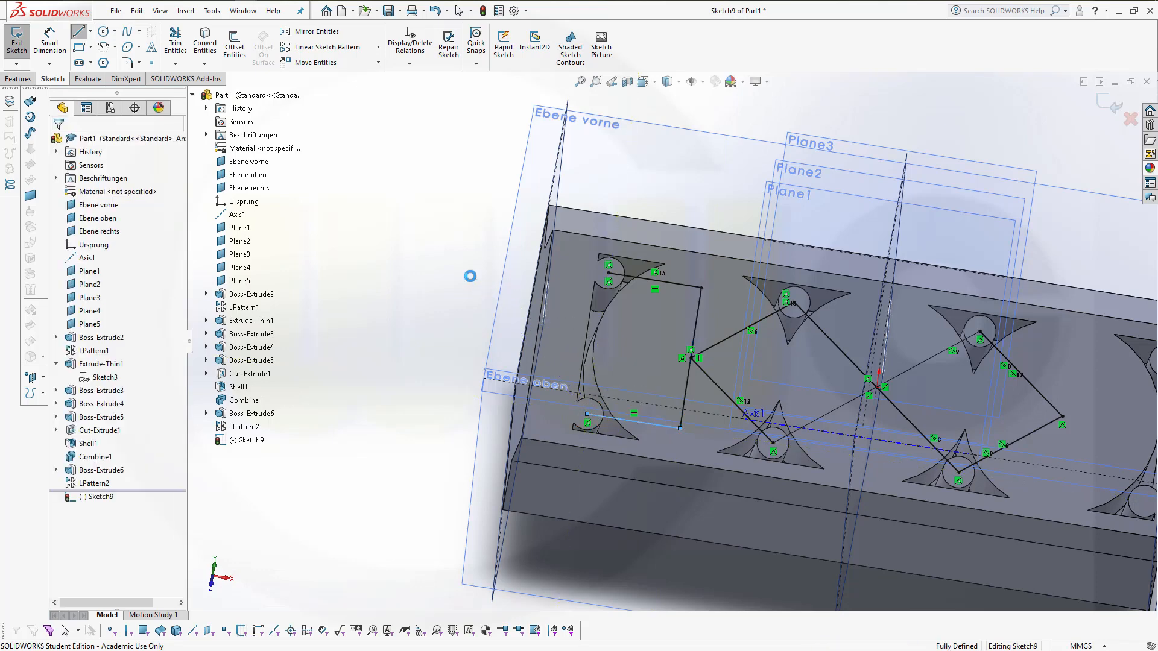
# Draw a matching chain from the upper-right corner boss center, 73 mm horizontally inward, vertically through the right diamond vertex, and back to the lower-right boss center.
pyautogui.click(78, 31)
pyautogui.keyDown('shift'); pyautogui.moveTo(1084, 411); pyautogui.dragTo(762, 378, button='middle'); pyautogui.keyUp('shift')
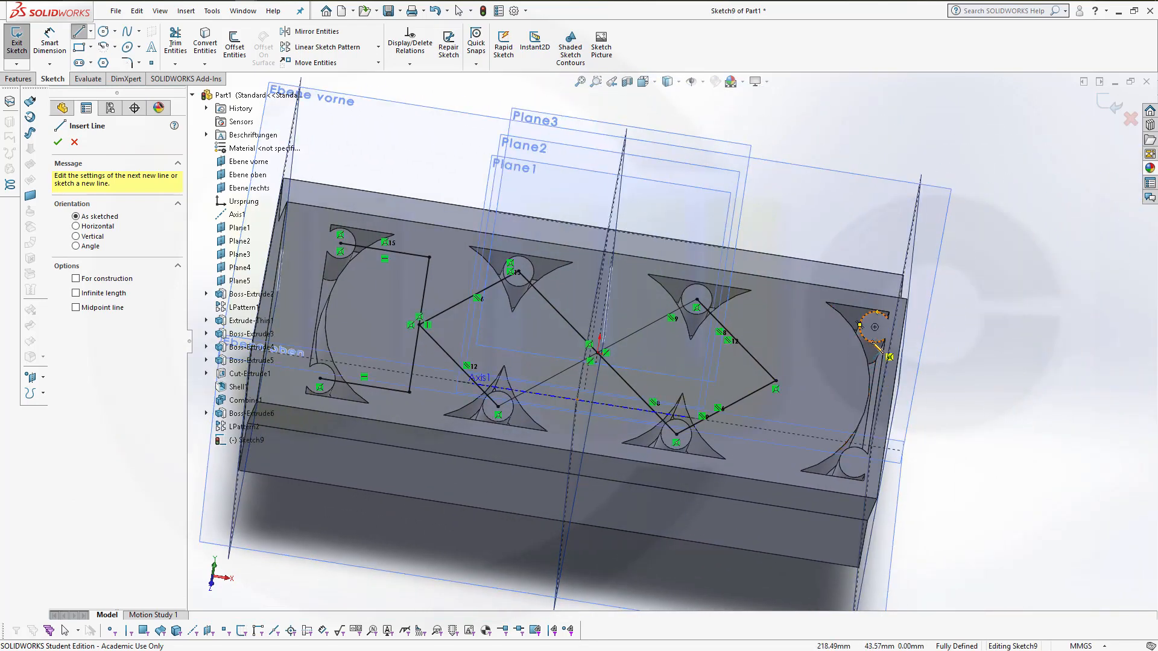
pyautogui.click(875, 327)
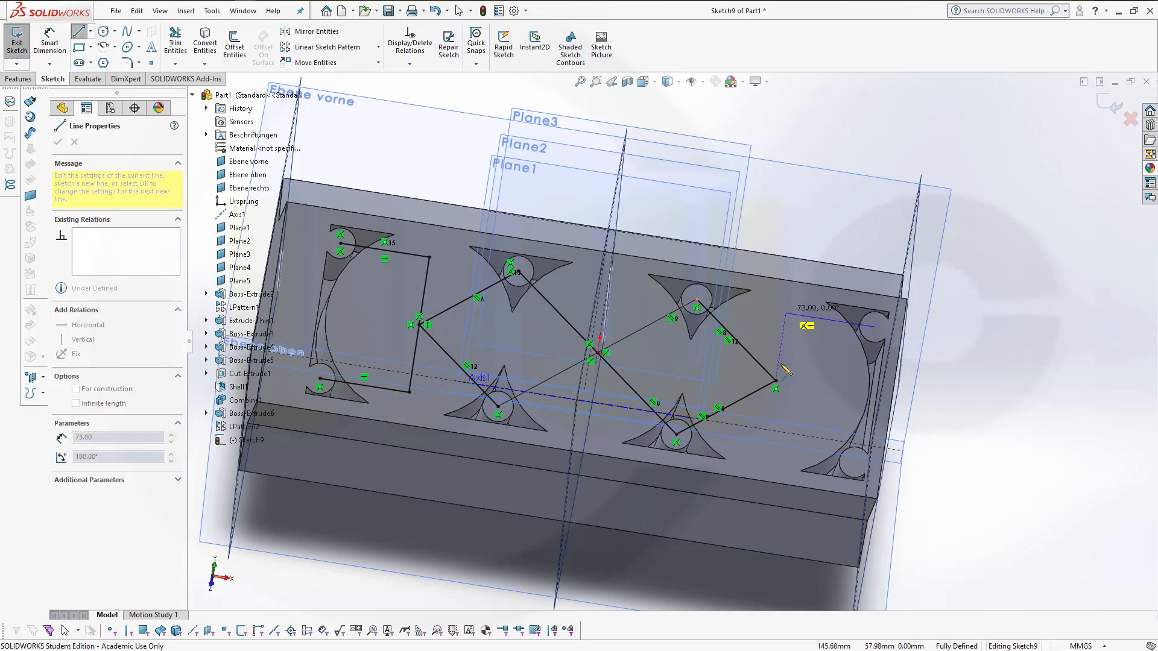
pyautogui.click(786, 314)
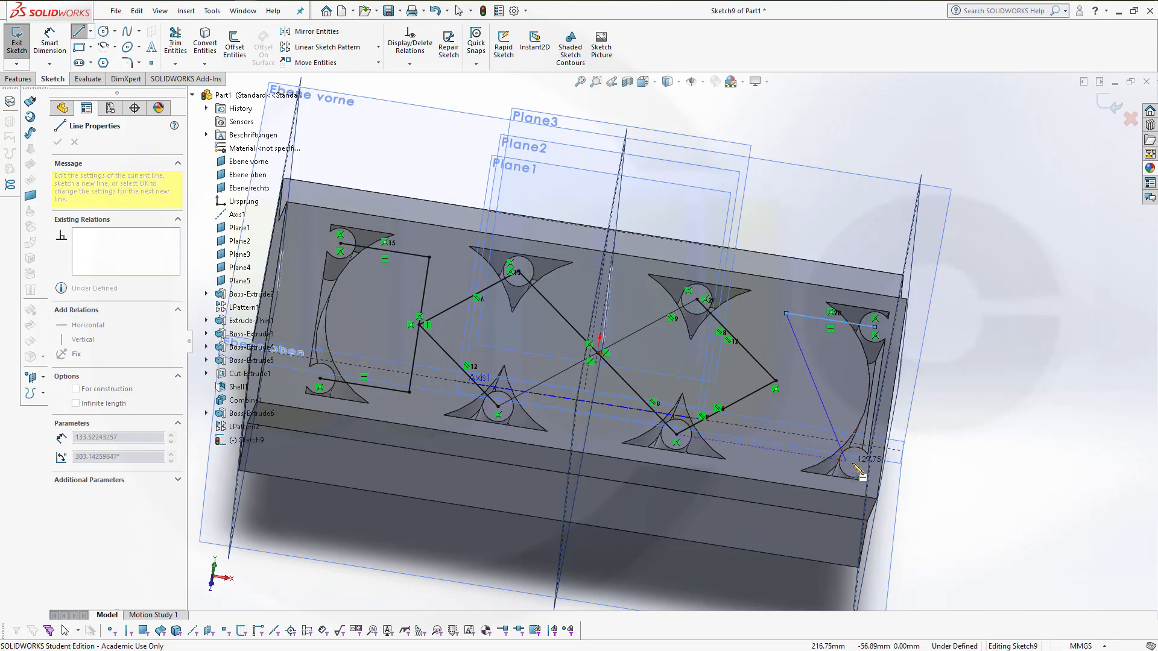
pyautogui.click(766, 448)
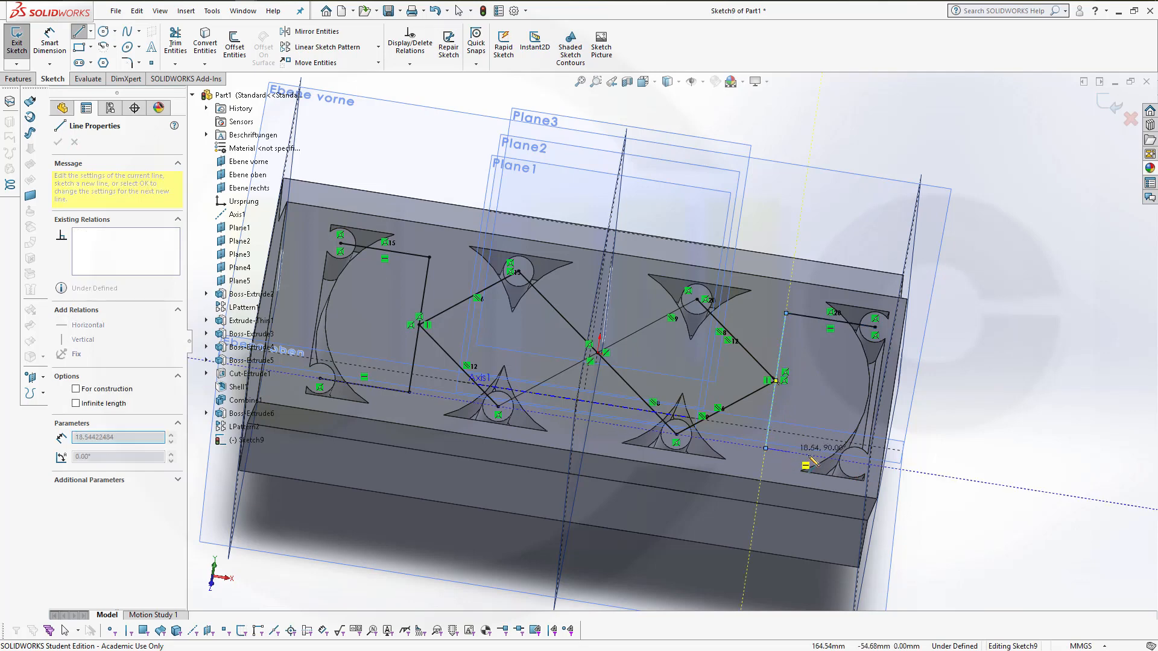
pyautogui.click(854, 462)
pyautogui.press('Escape')
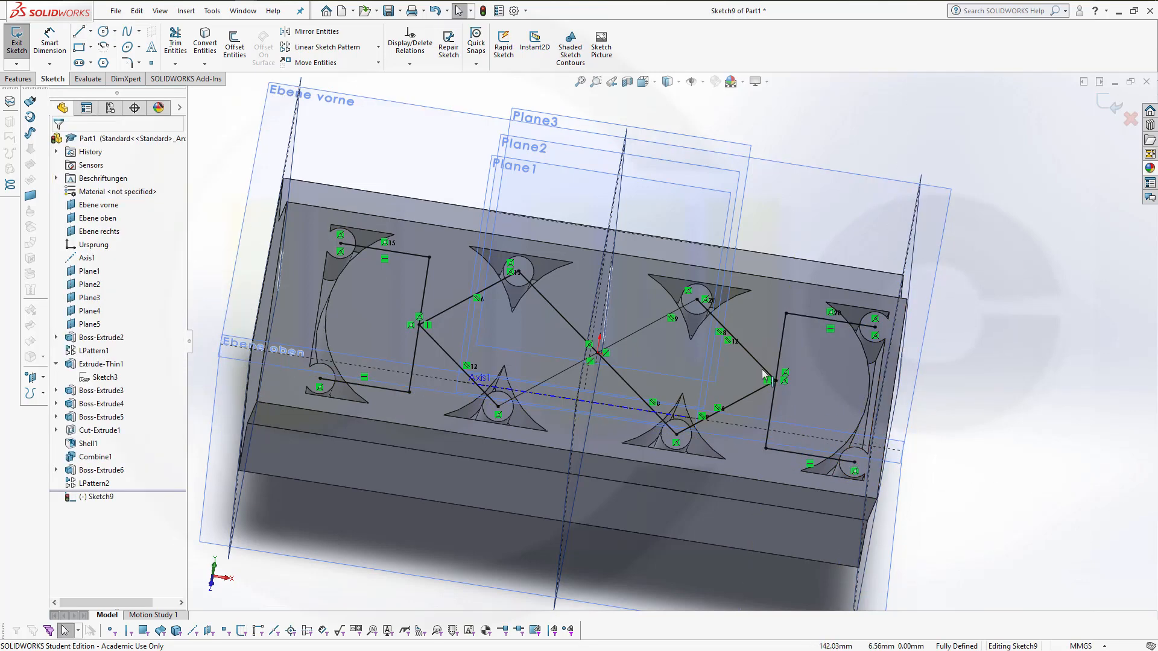
# Draw a short vertical line from the second upper boss's center to the upper edge of its pocket.
pyautogui.click(79, 32)
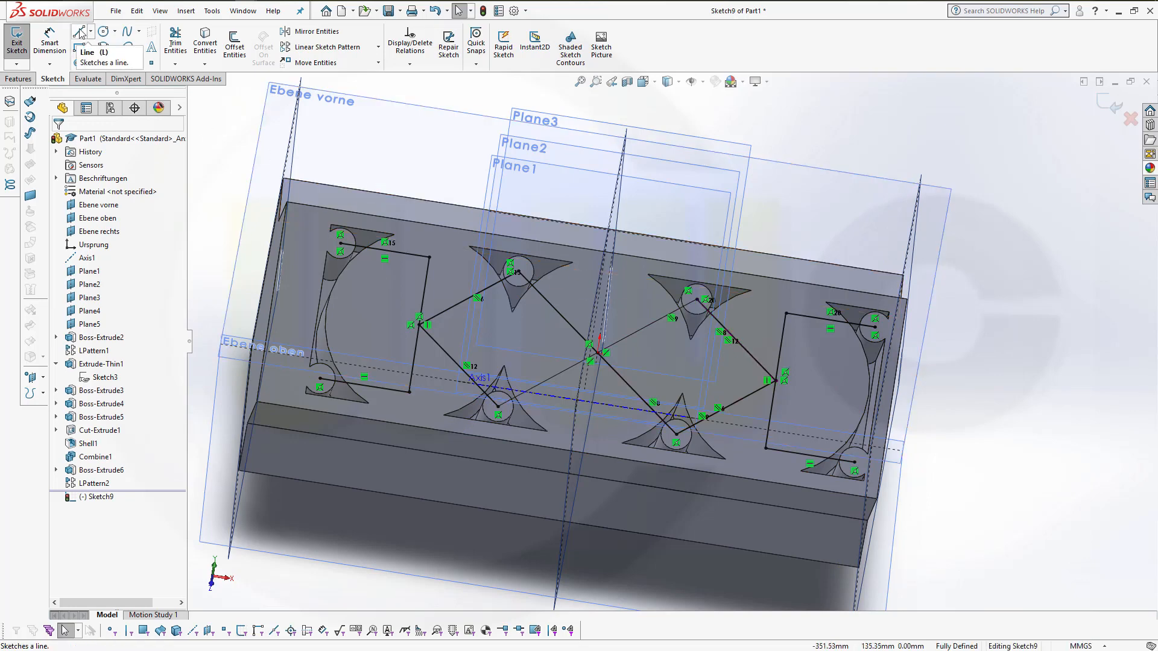
pyautogui.scroll(2, 669, 336)
pyautogui.scroll(-4, 494, 254)
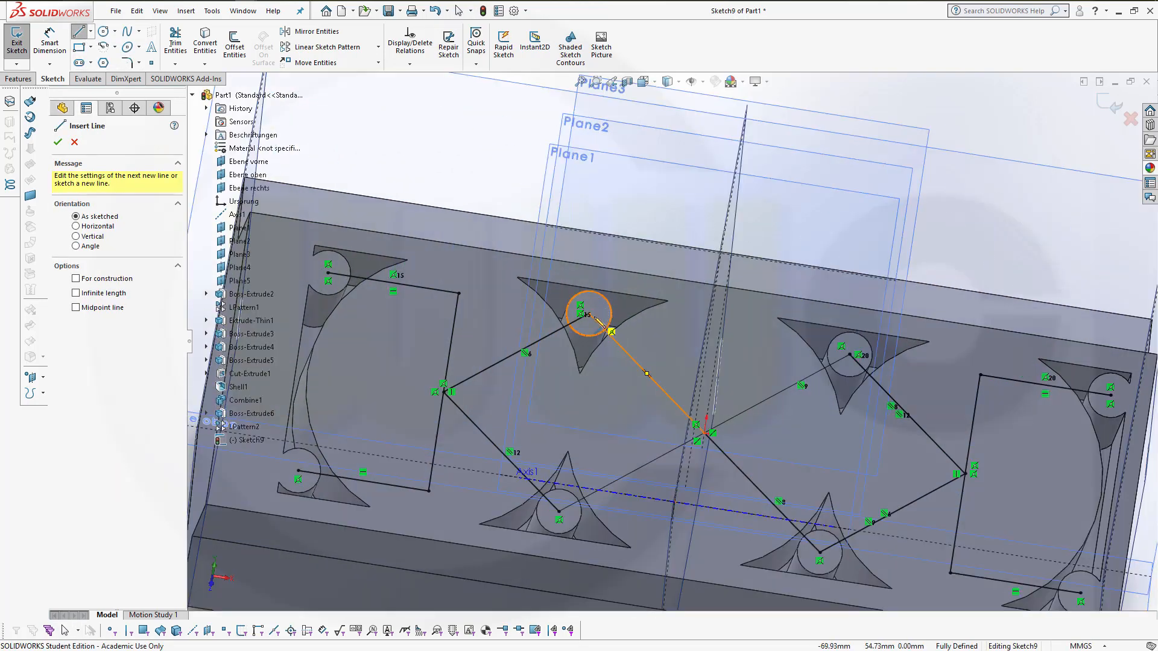
pyautogui.click(595, 318)
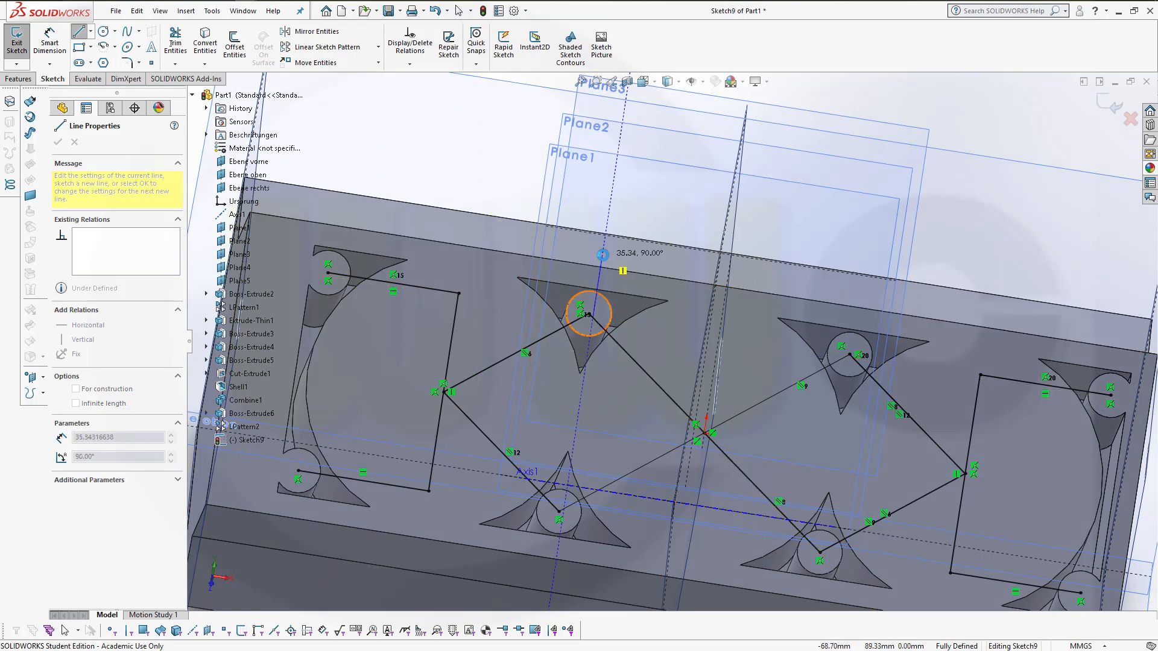
pyautogui.press('Escape')
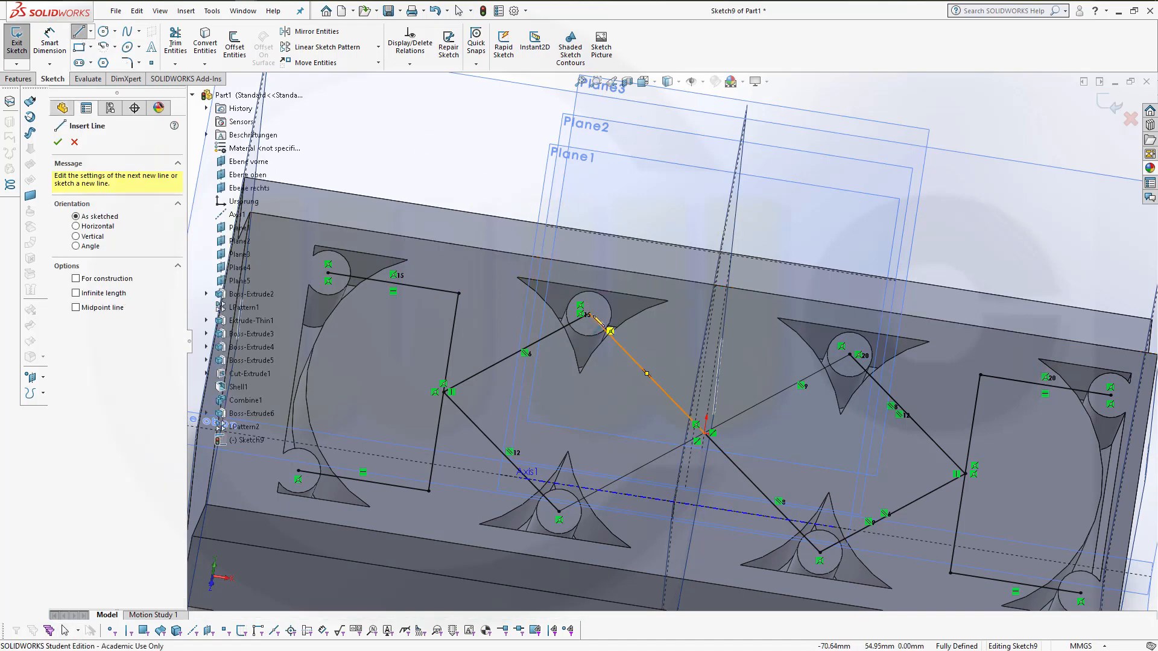
pyautogui.click(588, 314)
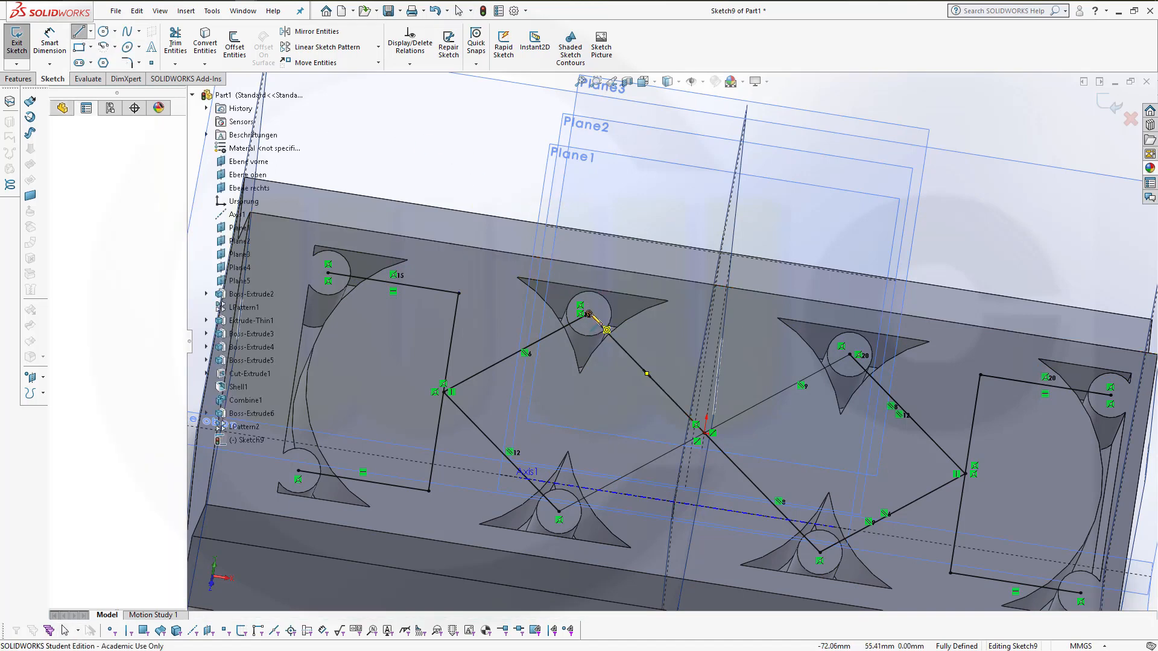
pyautogui.click(593, 289)
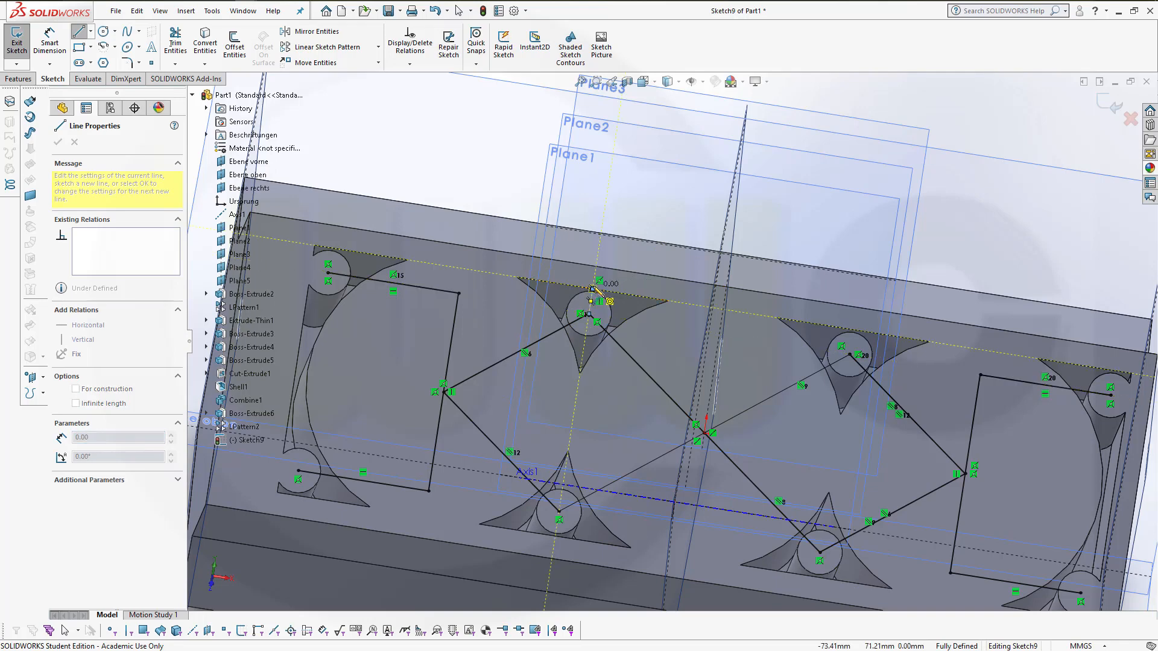
pyautogui.rightClick(629, 217)
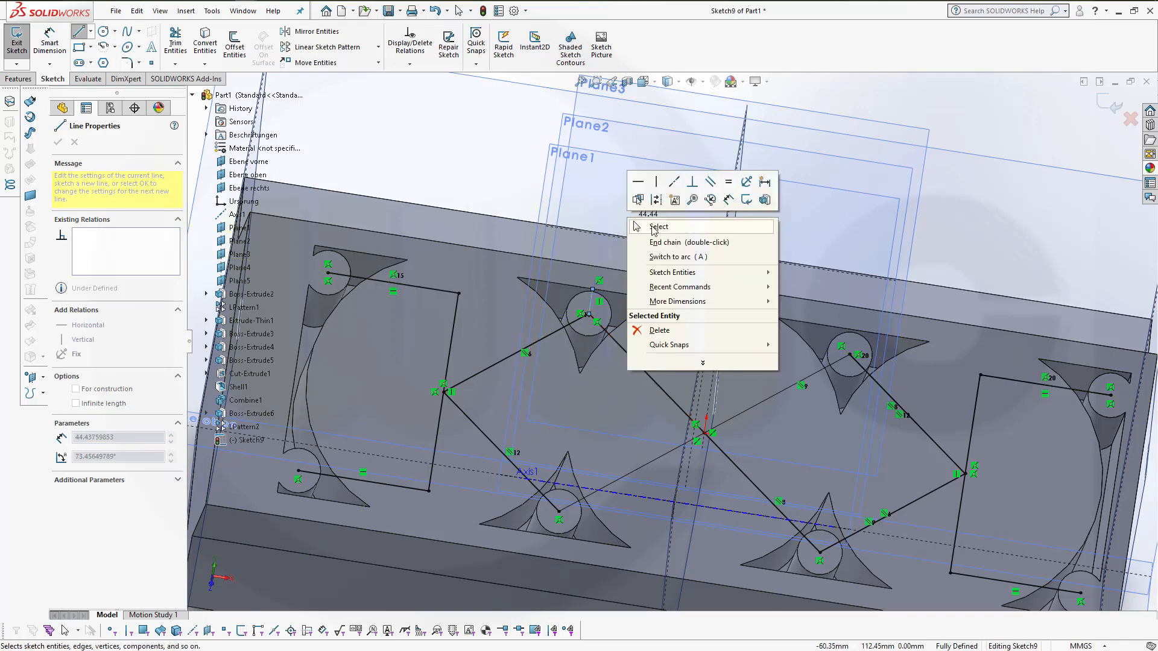
pyautogui.click(654, 227)
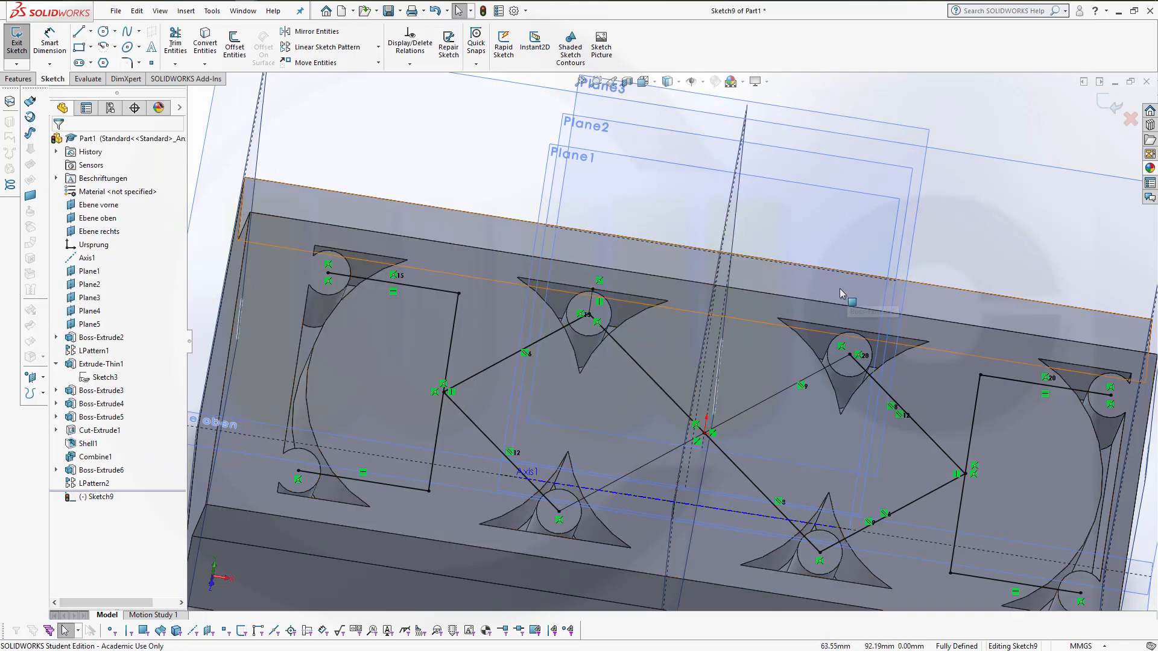
# Draw a 13.95 mm vertical line from the third upper boss's center to the upper edge of its pocket.
pyautogui.click(78, 32)
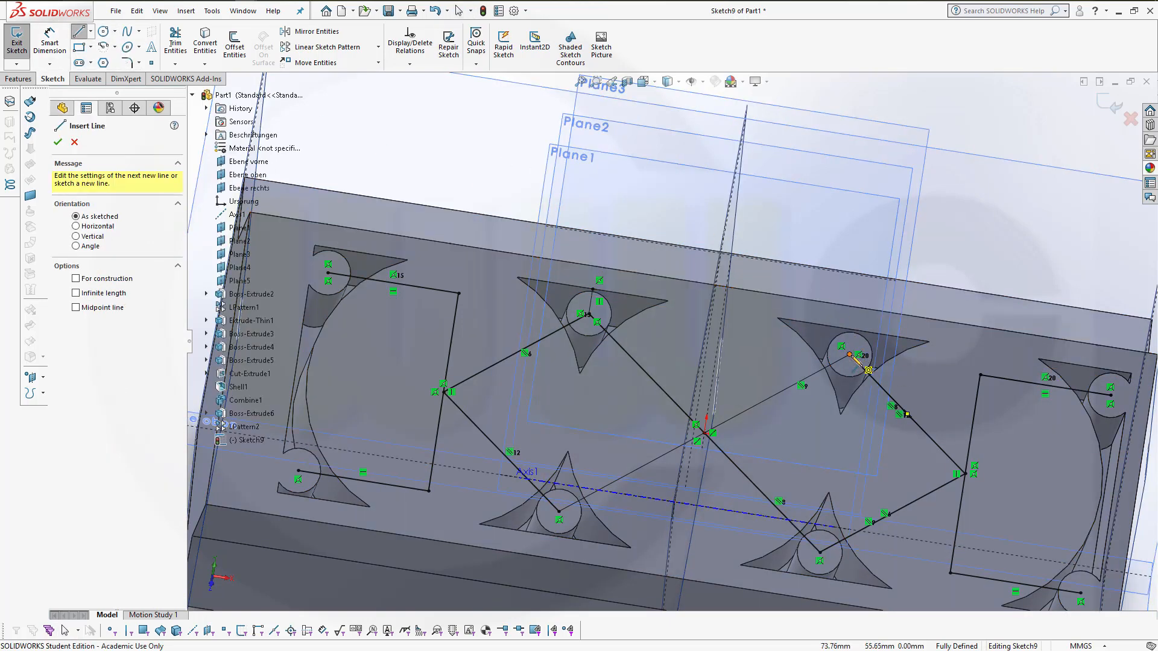
pyautogui.click(849, 355)
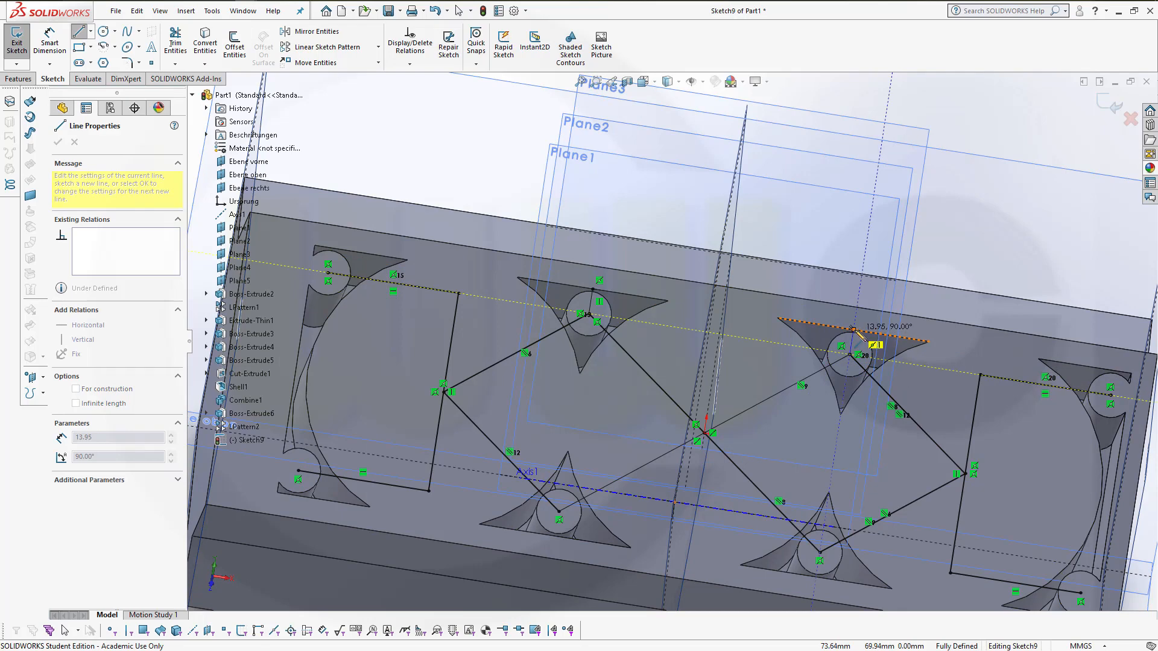
pyautogui.click(853, 330)
pyautogui.press('Escape')
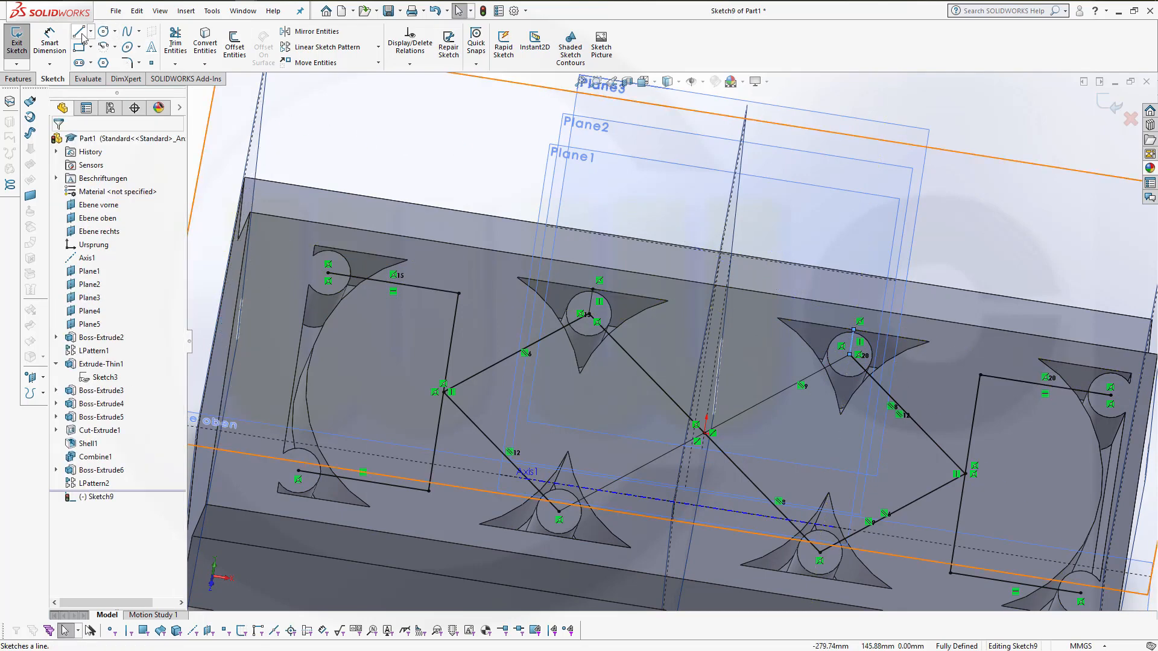
# Draw 13.95 mm vertical lines from the two middle lower boss centers to their pockets' lower edges, and close the sketch.
pyautogui.click(81, 34)
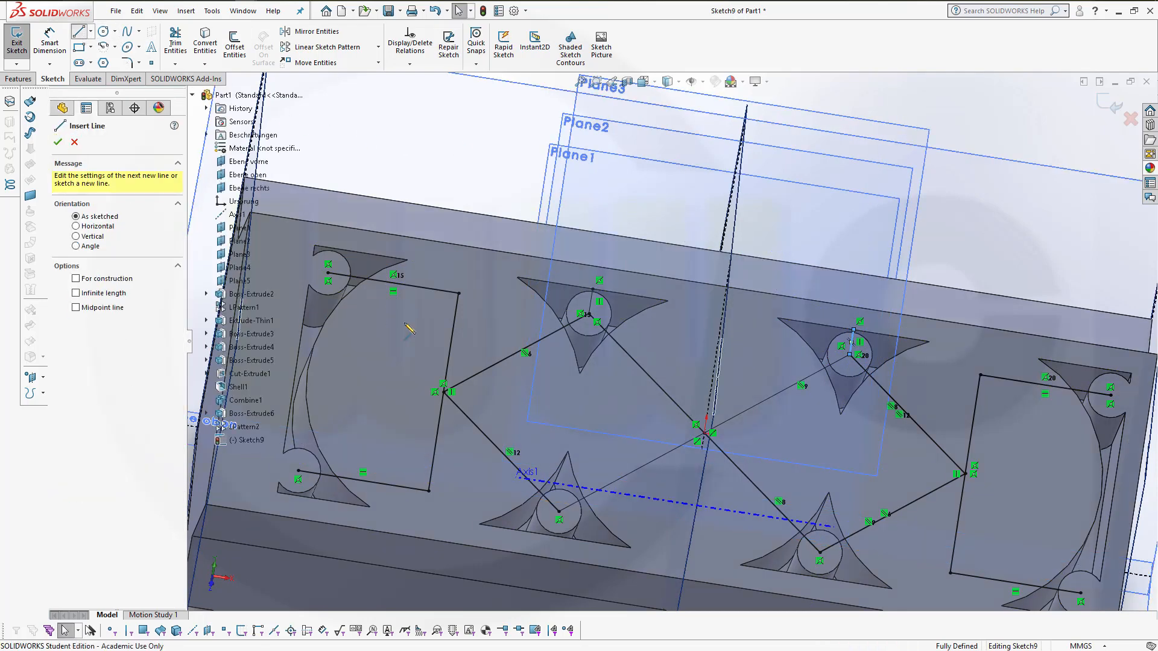
pyautogui.click(559, 512)
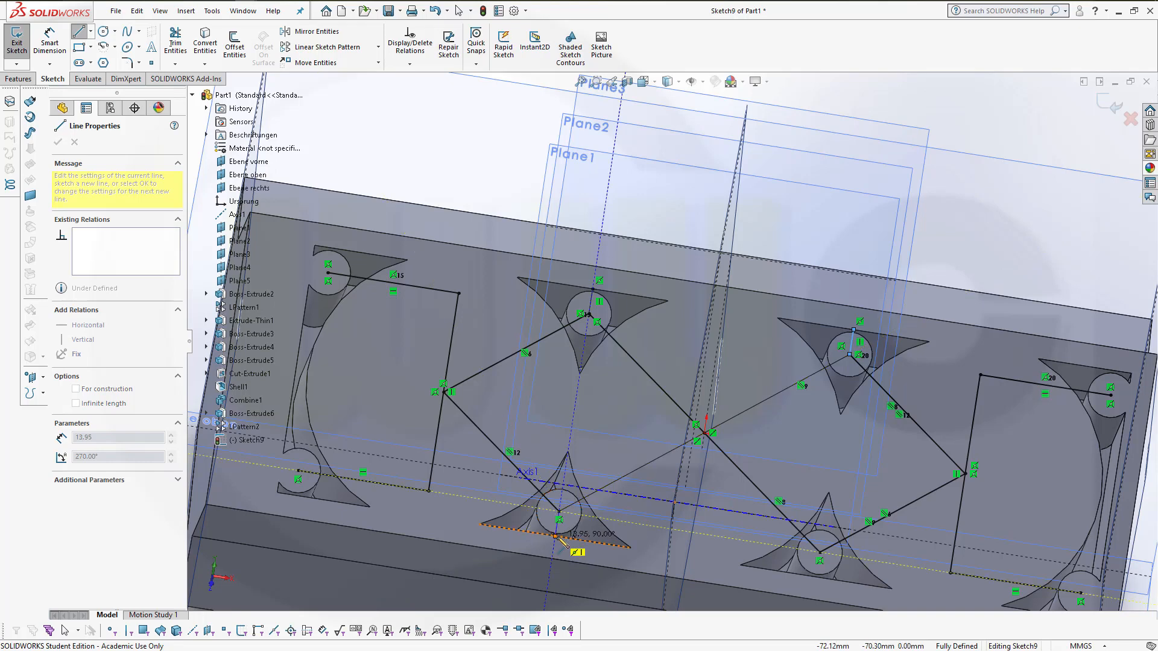
pyautogui.doubleClick(555, 536)
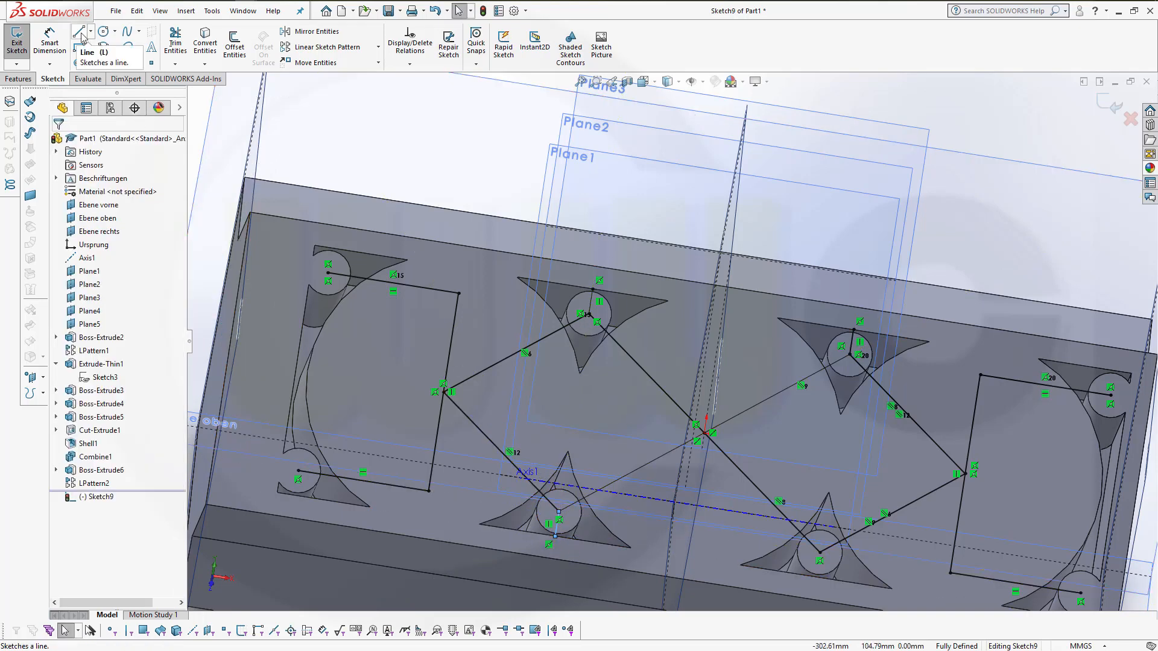
pyautogui.click(820, 553)
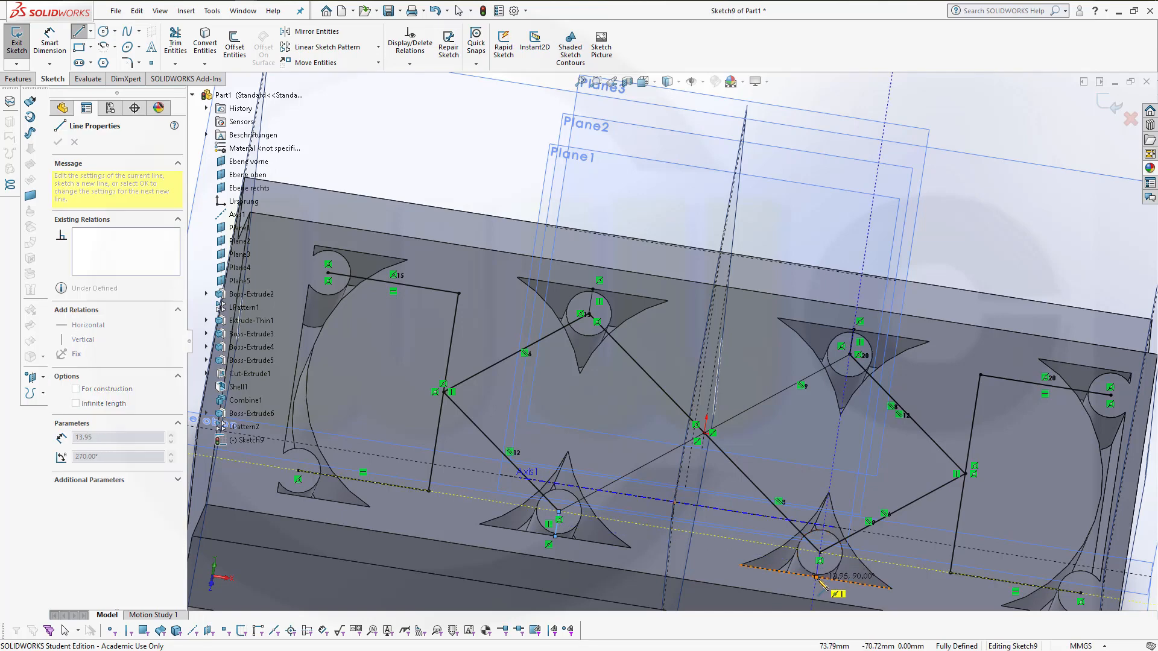
pyautogui.click(815, 577)
pyautogui.press('Escape')
pyautogui.press('Escape')
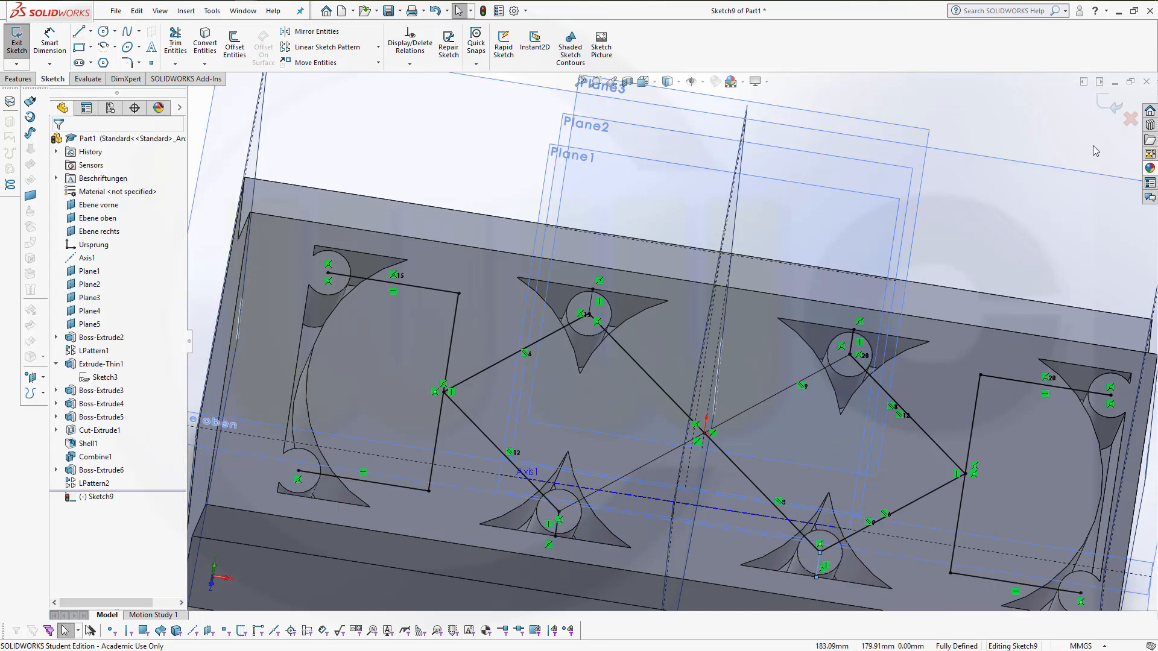
pyautogui.click(1112, 108)
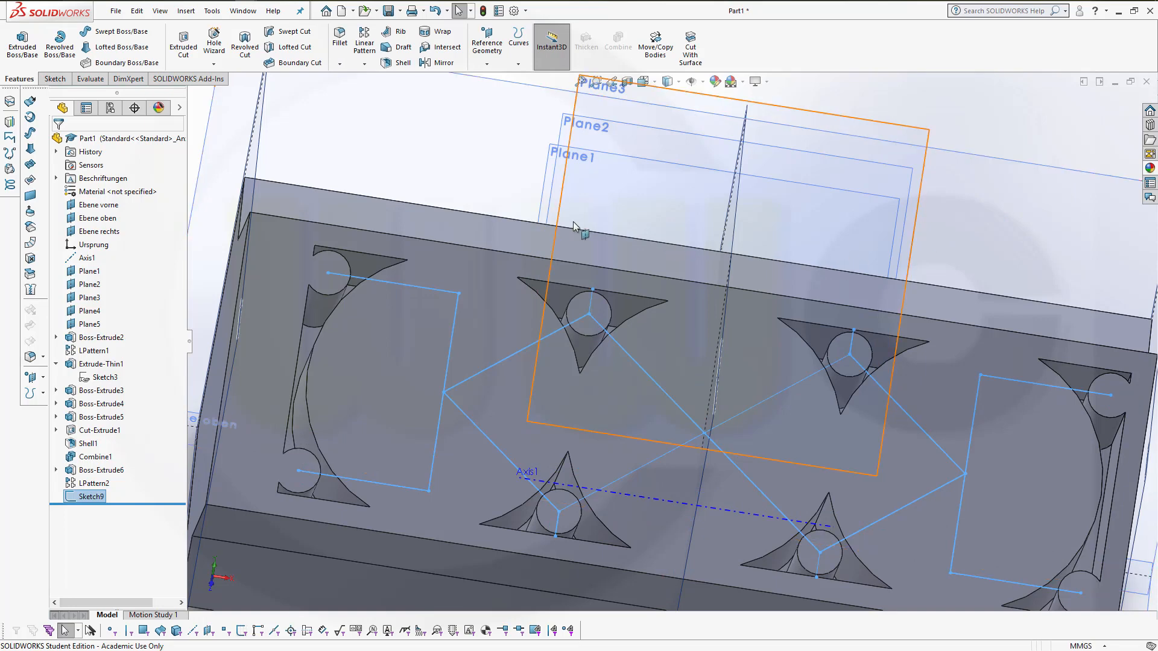
# Start a boss extrusion of the boss-linking line sketch as a thin feature.
pyautogui.moveTo(416, 160); pyautogui.dragTo(410, 142, button='middle')
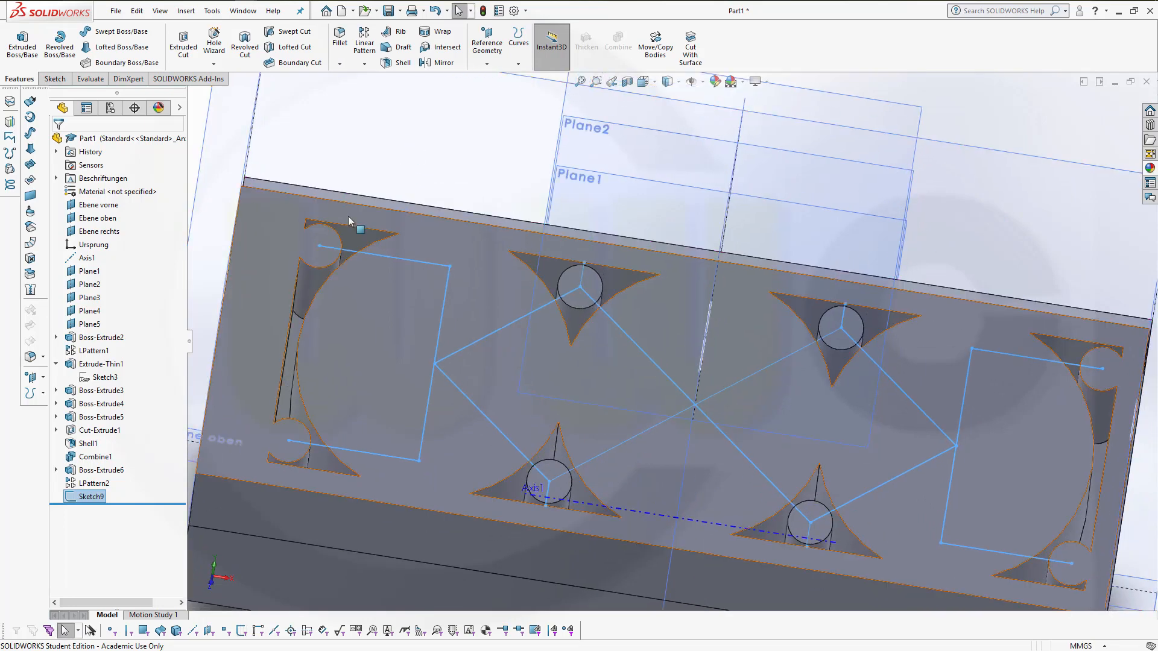
pyautogui.scroll(1, 348, 216)
pyautogui.click(228, 178)
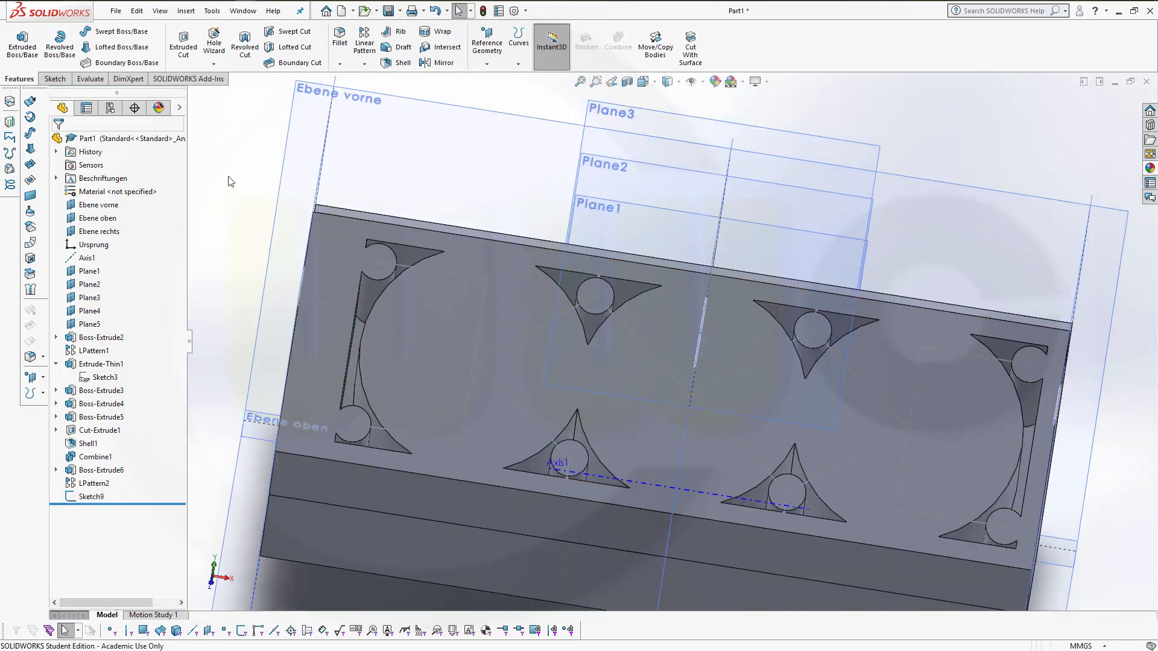
pyautogui.click(90, 498)
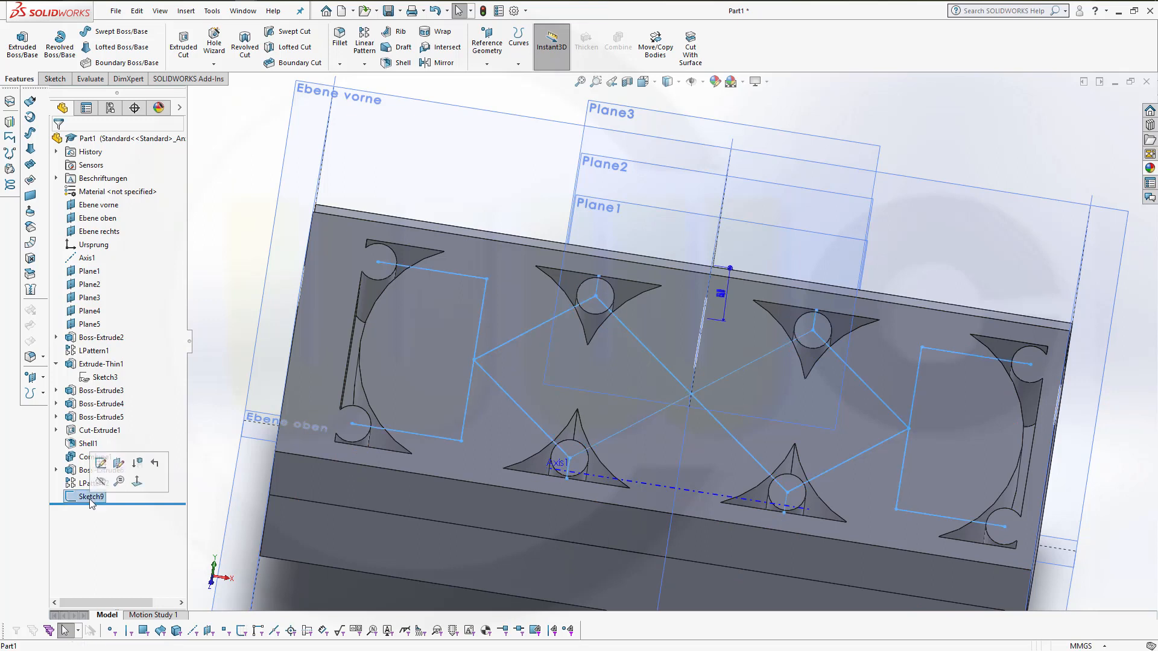
pyautogui.click(23, 45)
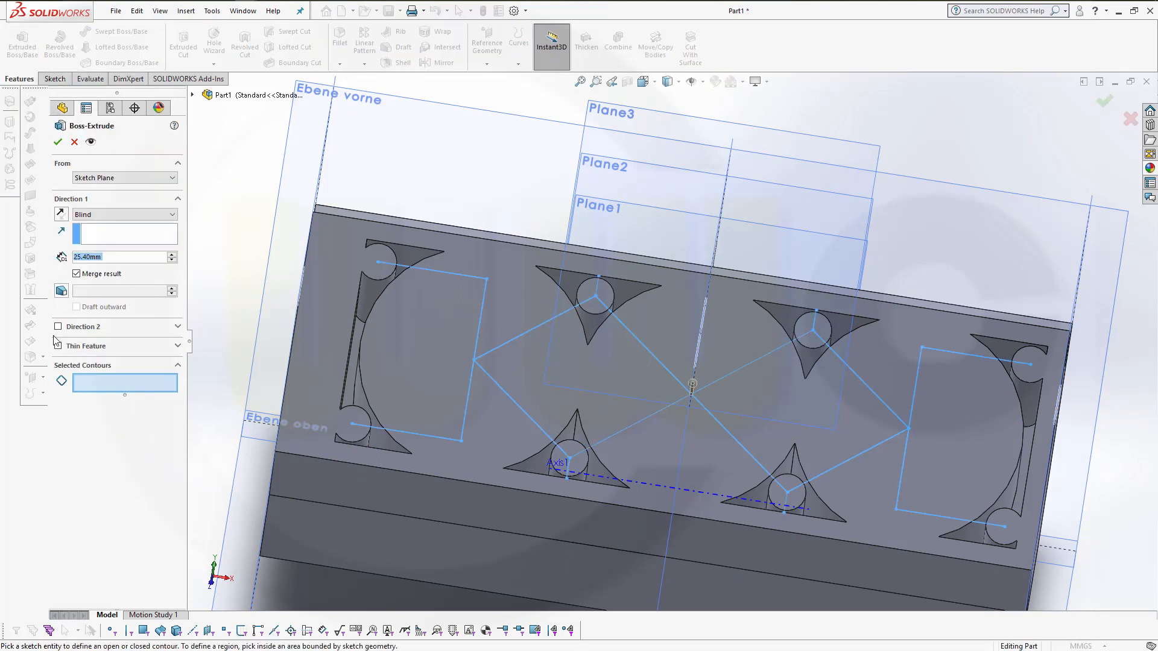
pyautogui.click(59, 347)
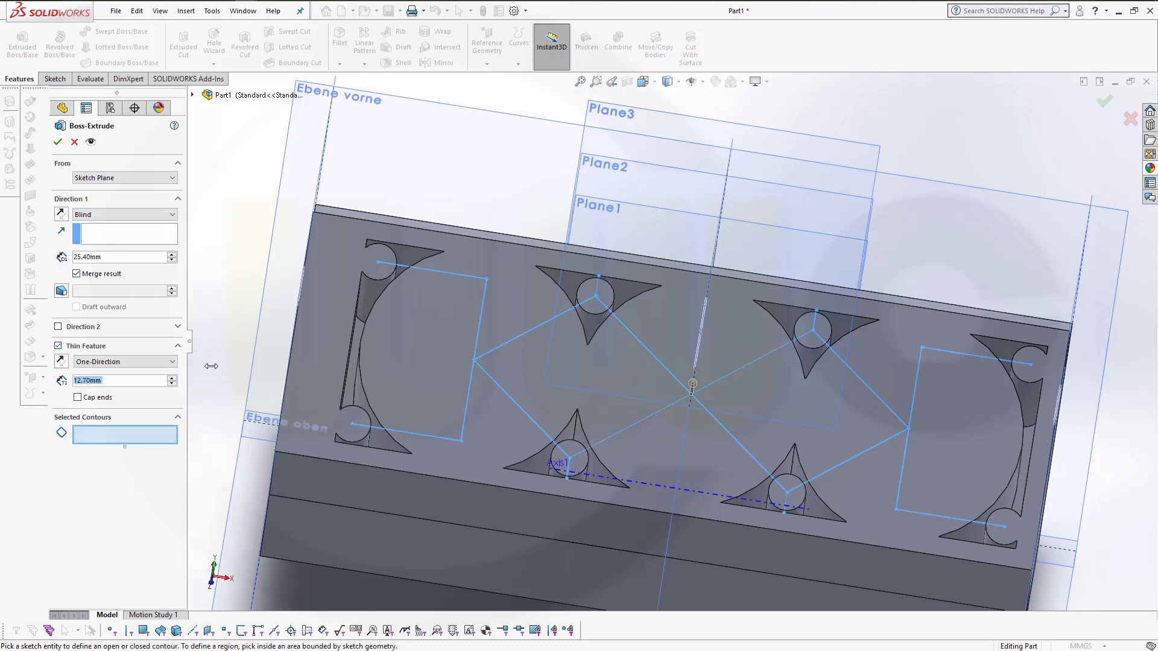
# Set the thin extrusion's end condition to Up To Surface, ending at Plane2.
pyautogui.moveTo(206, 371); pyautogui.dragTo(215, 316, button='middle')
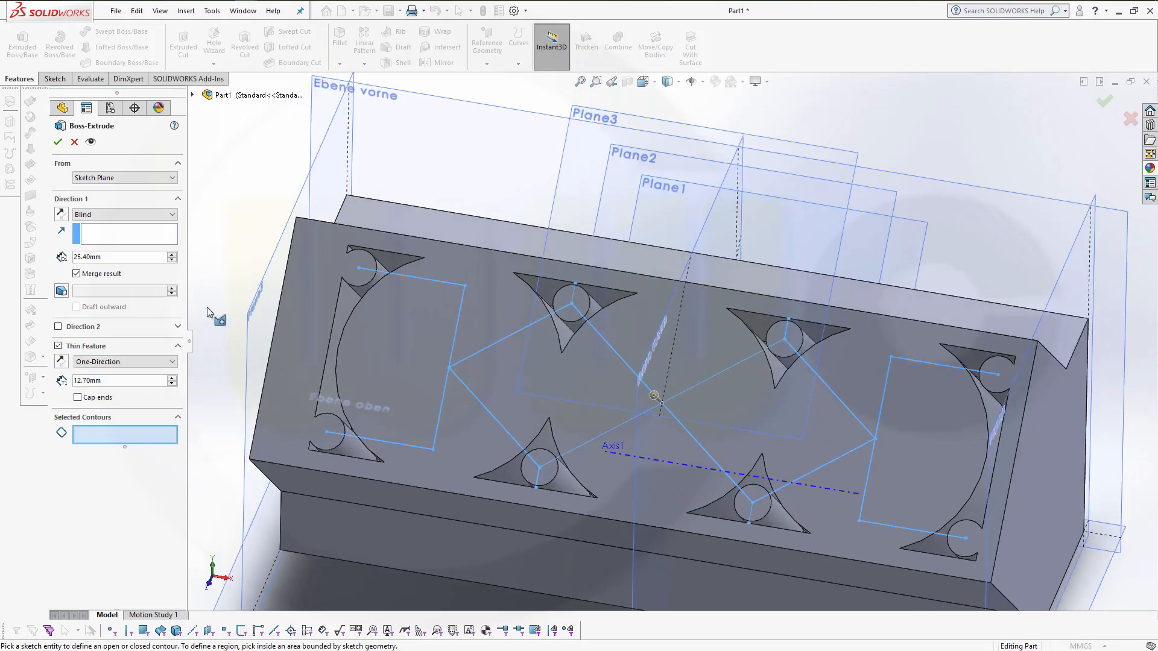
pyautogui.click(175, 219)
pyautogui.click(145, 255)
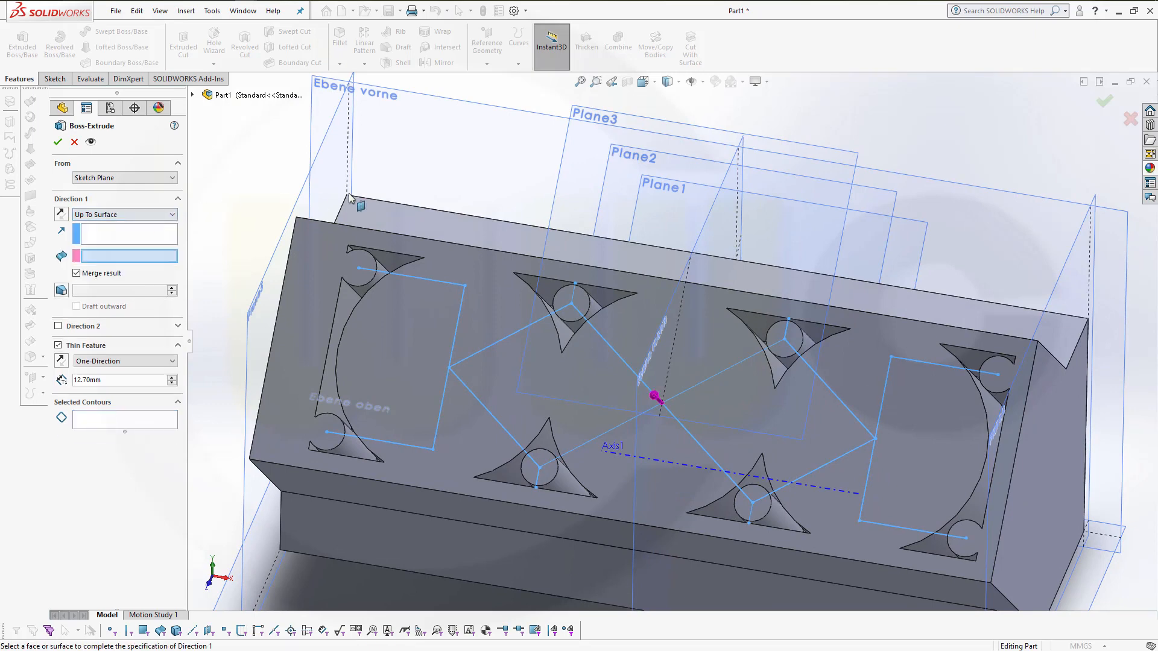
pyautogui.click(608, 162)
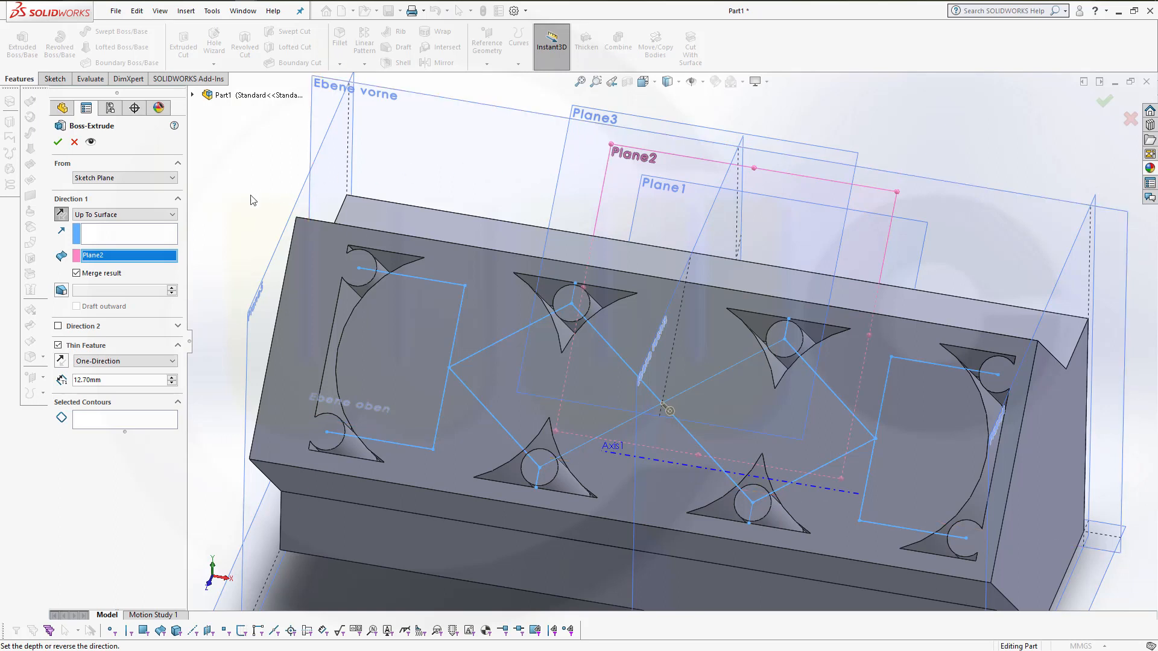
# Try to use the boss-linking line sketch or one of its lines as the direction of extrusion.
pyautogui.click(134, 236)
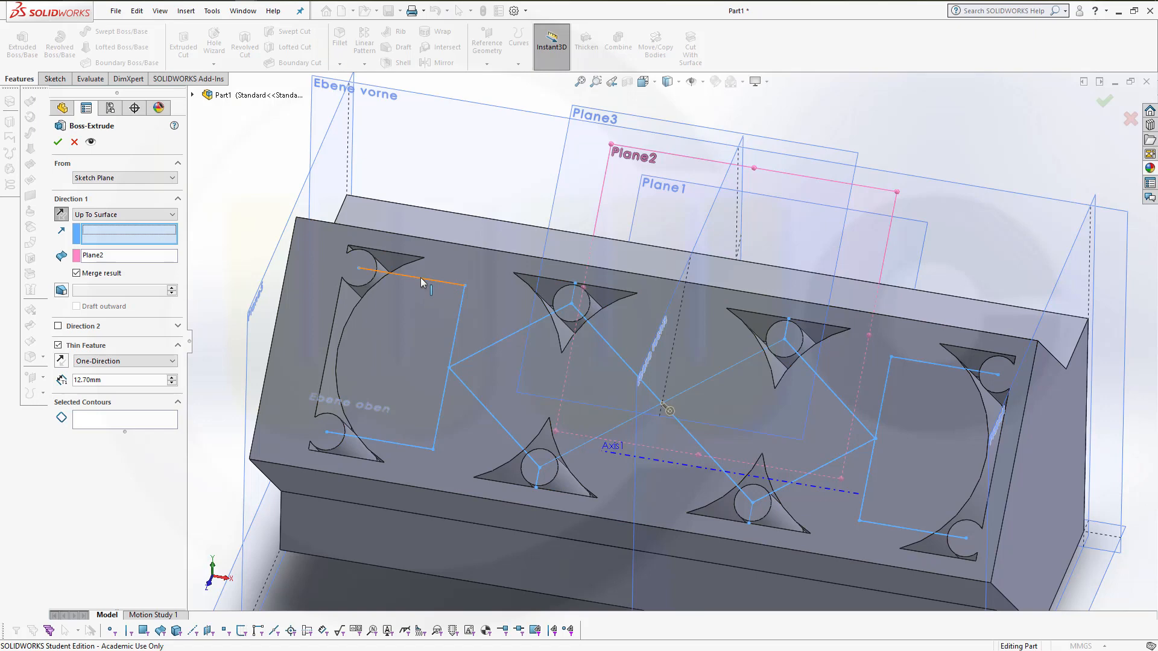
pyautogui.click(192, 95)
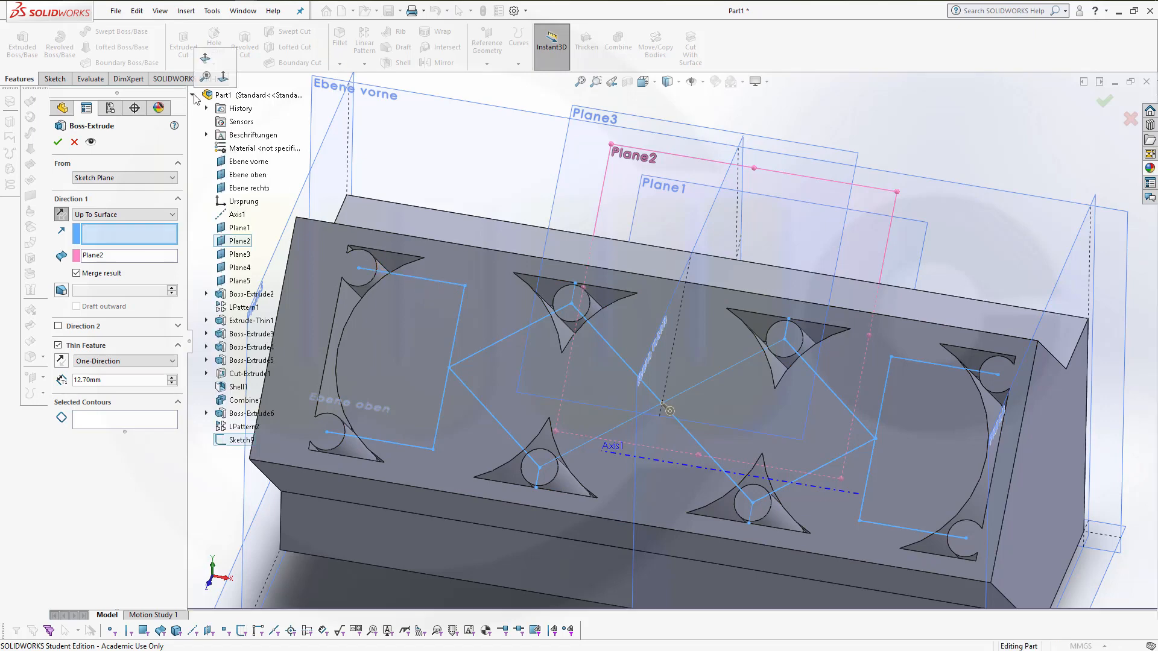
pyautogui.click(235, 443)
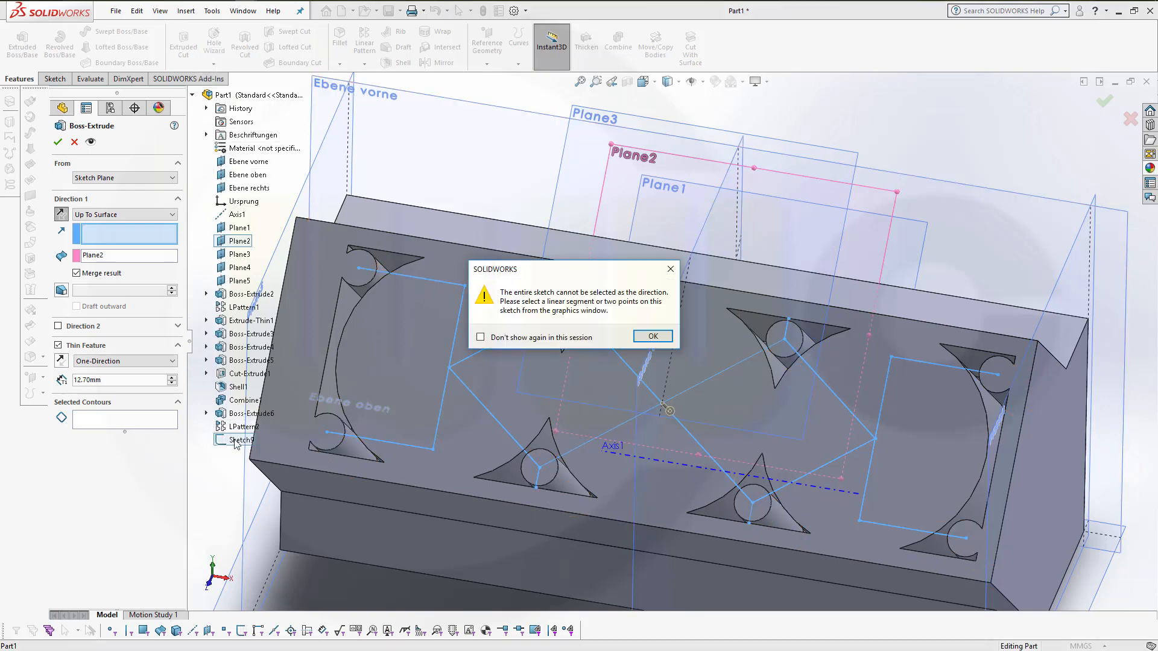
pyautogui.click(651, 336)
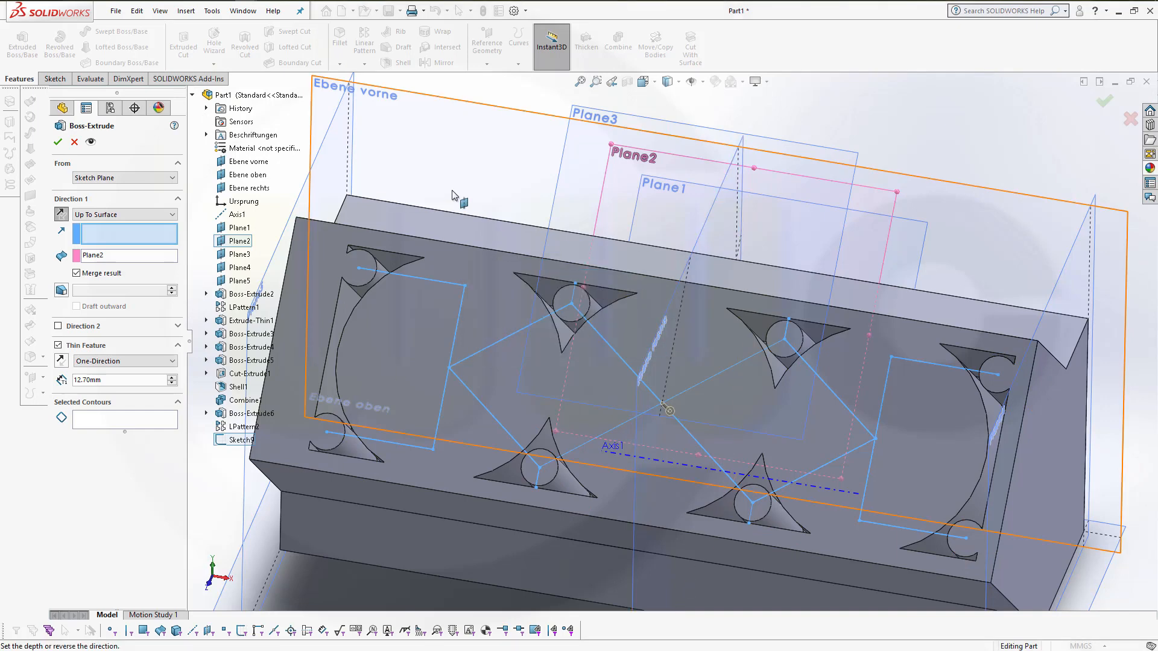
pyautogui.moveTo(449, 193); pyautogui.dragTo(450, 197, button='middle')
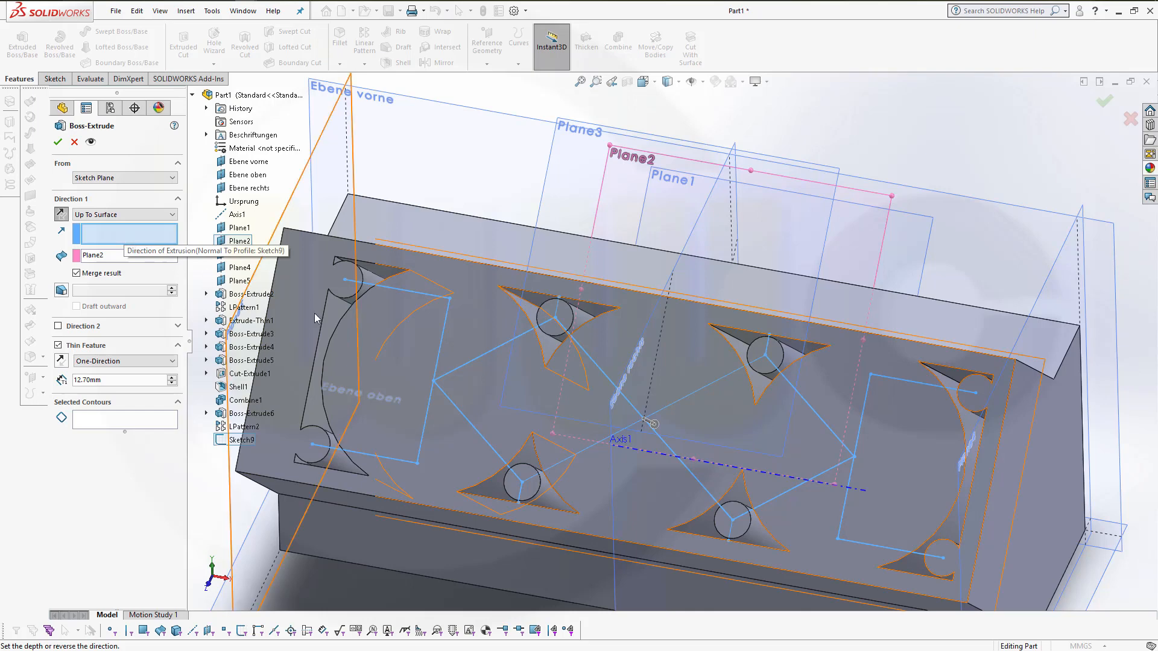
pyautogui.click(415, 293)
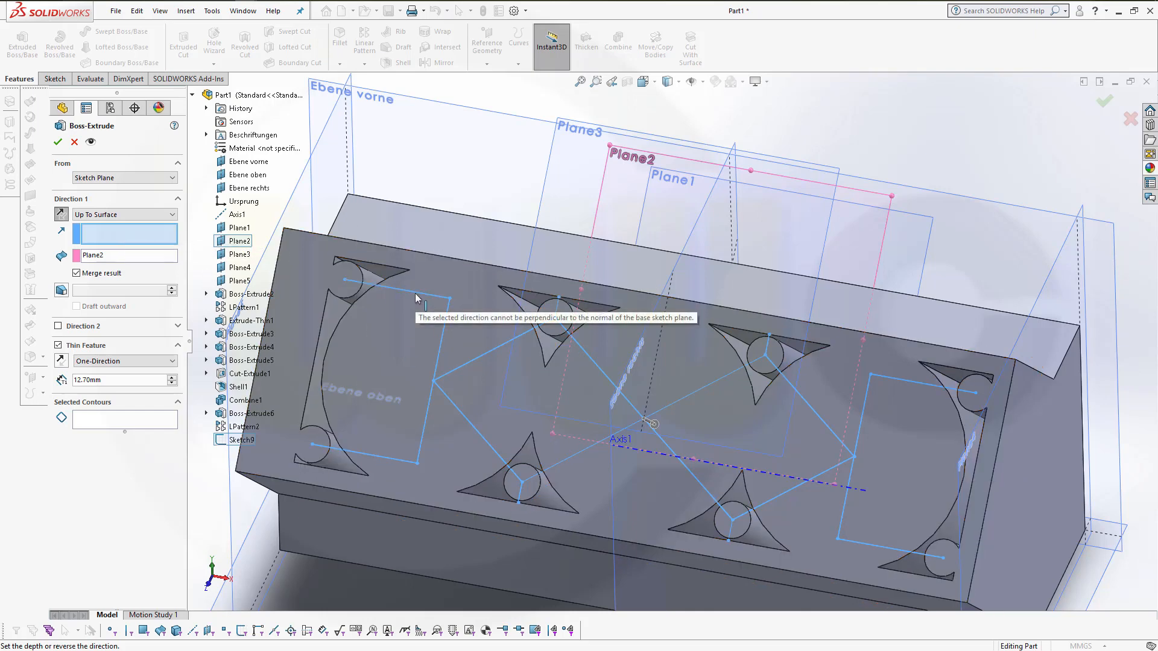
pyautogui.click(140, 229)
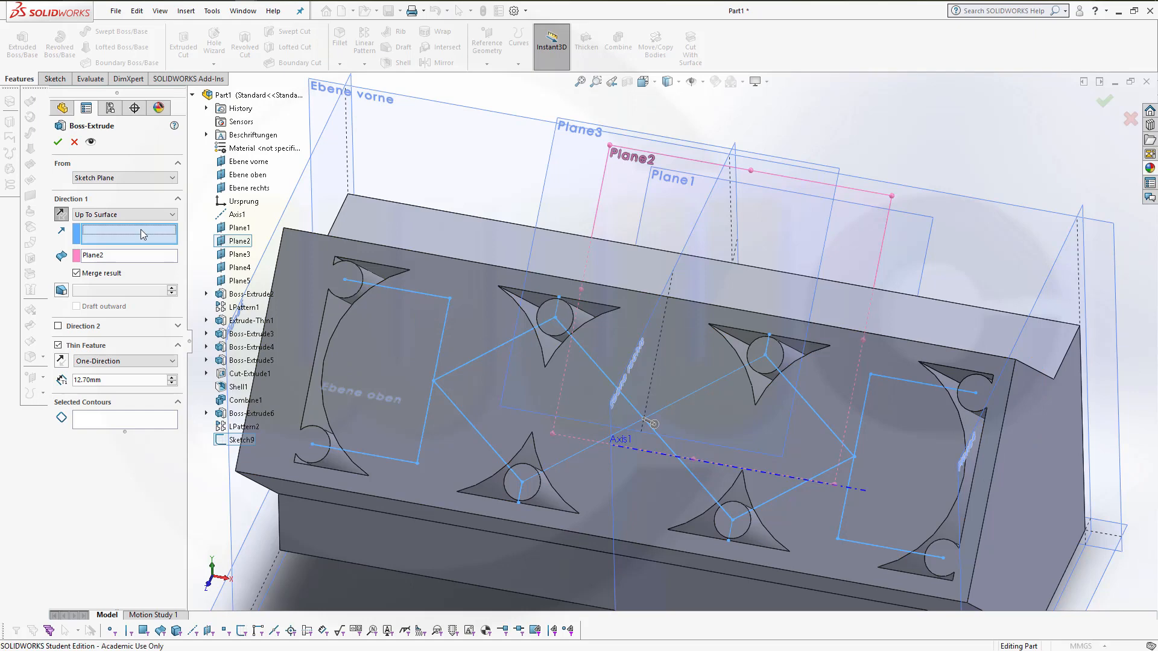
pyautogui.click(386, 289)
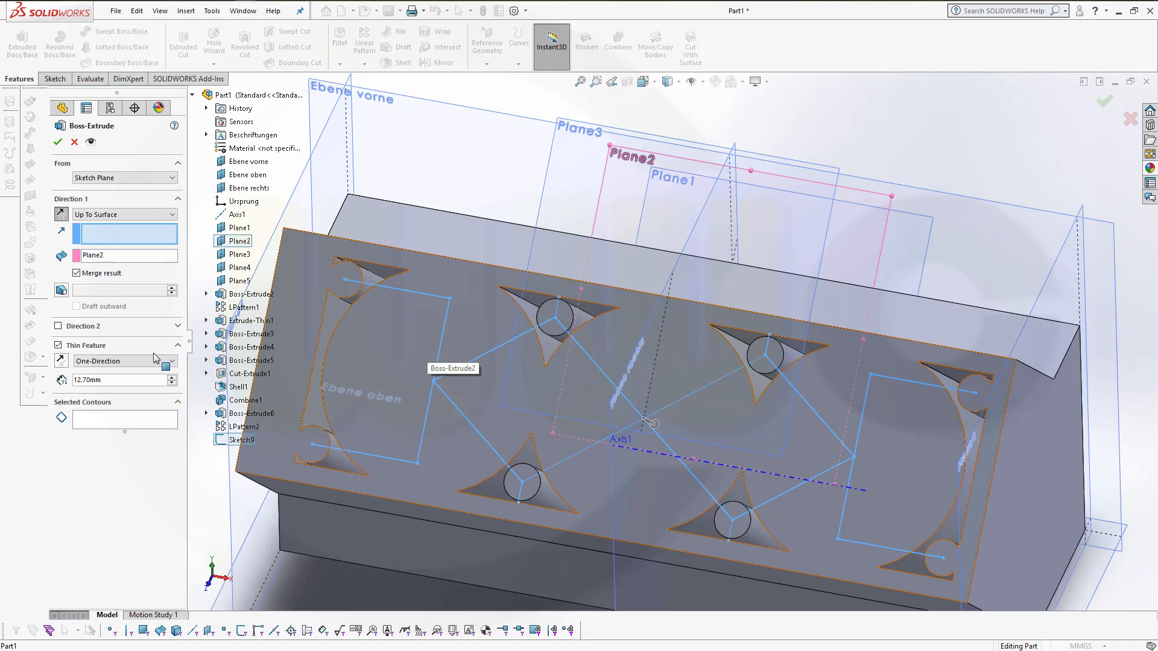
# Set the thin feature's wall thickness to 2 mm.
pyautogui.moveTo(416, 422); pyautogui.dragTo(373, 427, button='middle')
pyautogui.moveTo(138, 381); pyautogui.dragTo(21, 382)
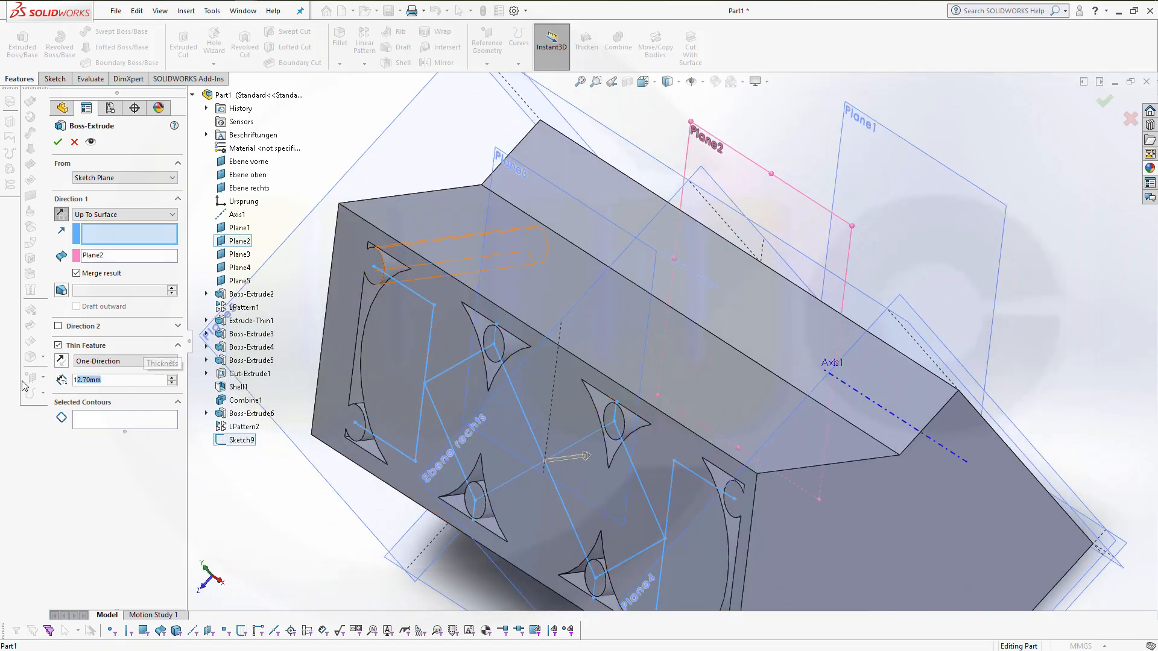
pyautogui.write('2')
pyautogui.press('Return')
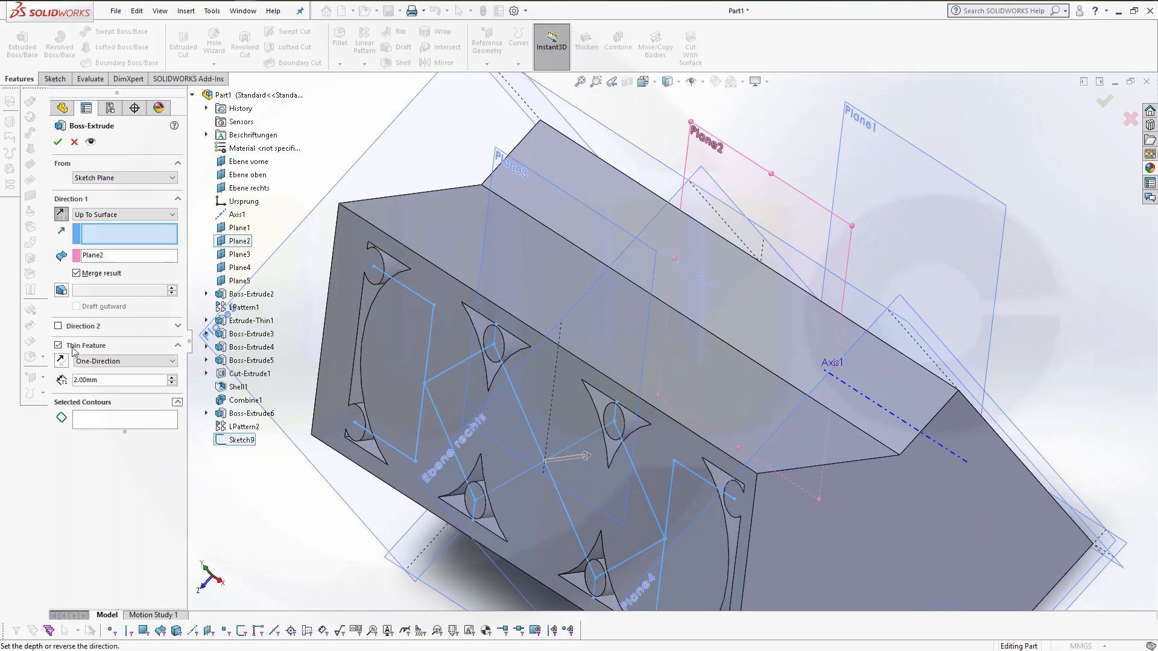
# Replace the whole-sketch profile with selected contours, picking the two three-sided bracket contours at the block's ends.
pyautogui.click(136, 421)
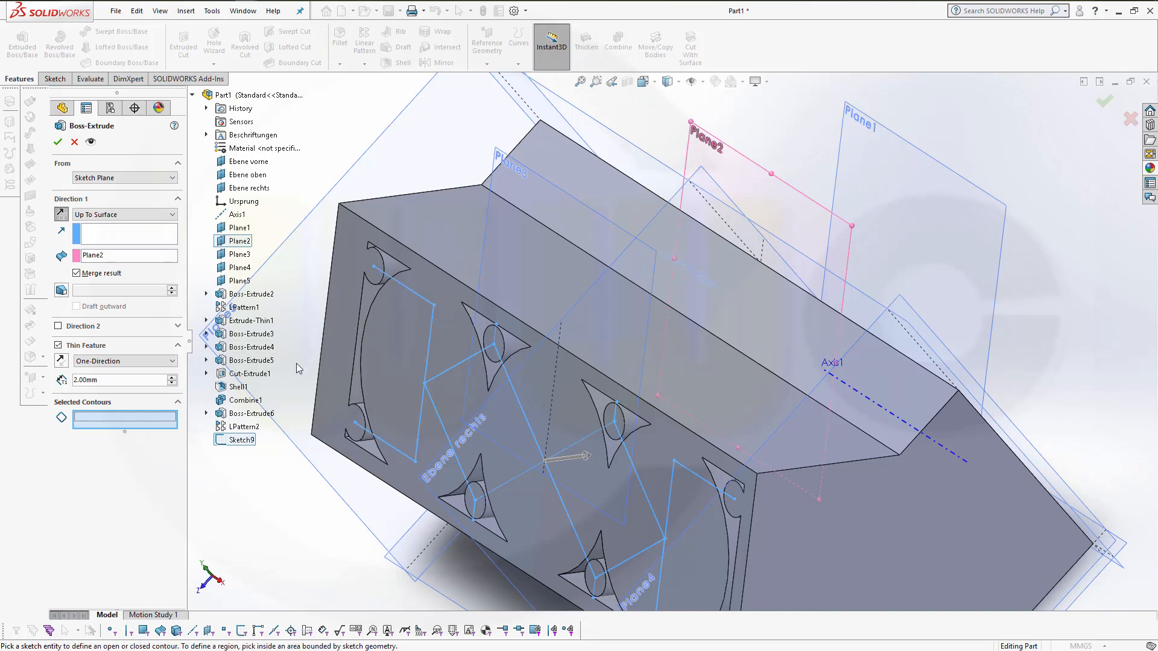
pyautogui.click(235, 438)
pyautogui.click(128, 421)
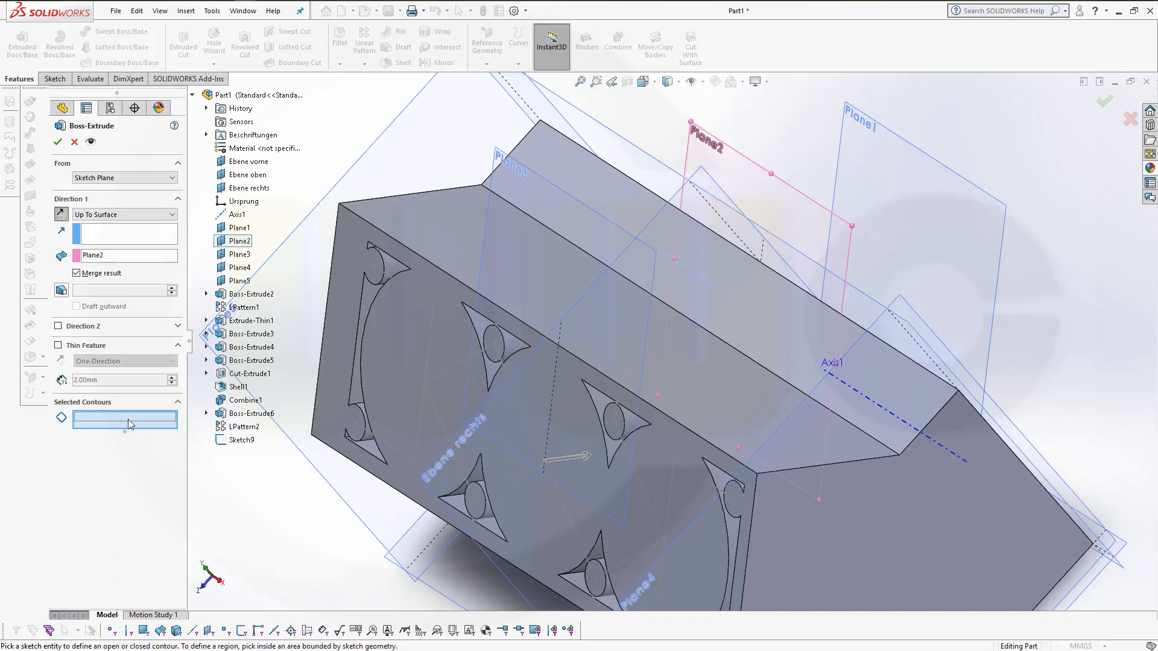
pyautogui.click(403, 290)
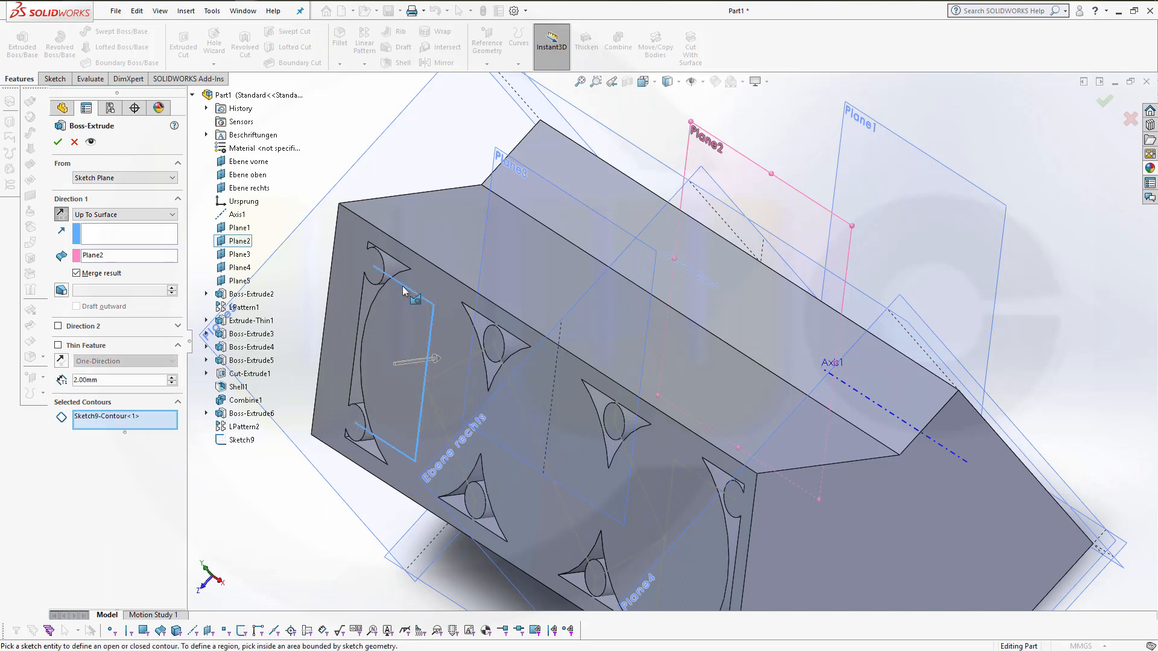
pyautogui.click(681, 483)
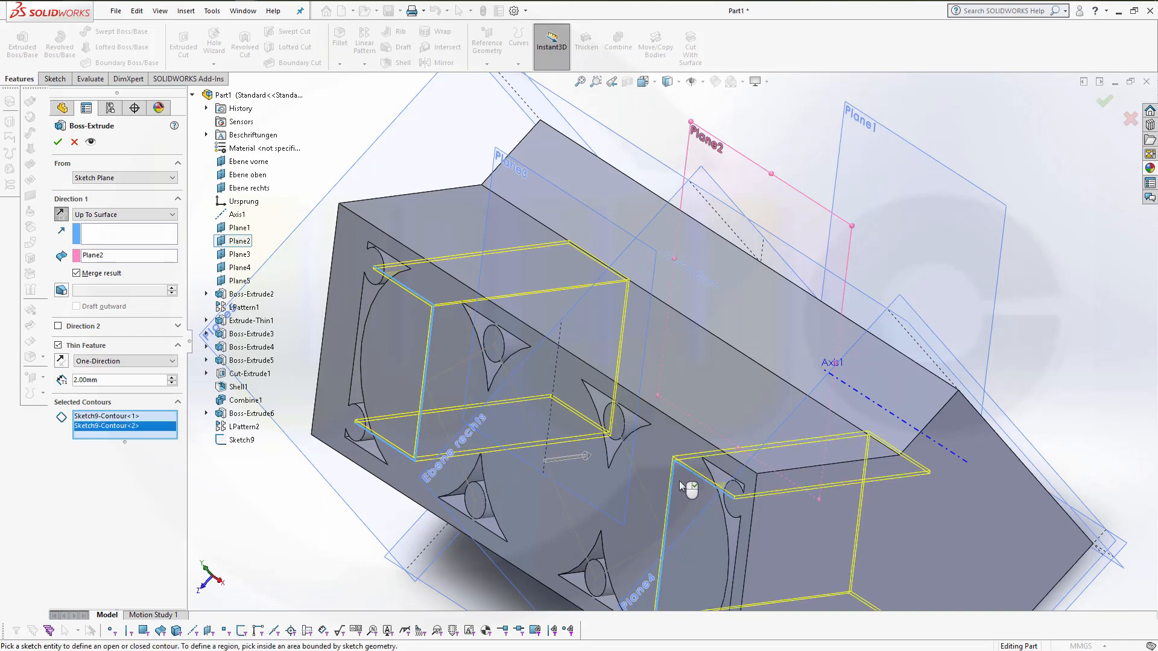
# Add all the lines of the diamond between the block's center and the far-end bracket to the extrusion contours.
pyautogui.click(645, 490)
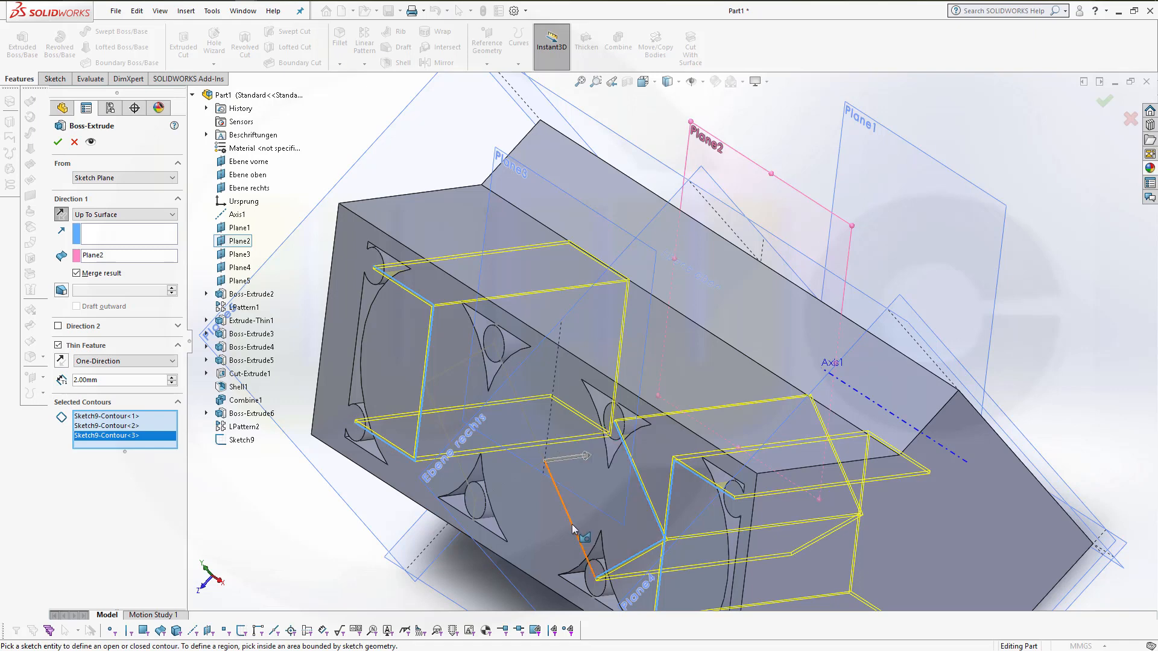
pyautogui.moveTo(573, 529); pyautogui.dragTo(571, 509, button='middle')
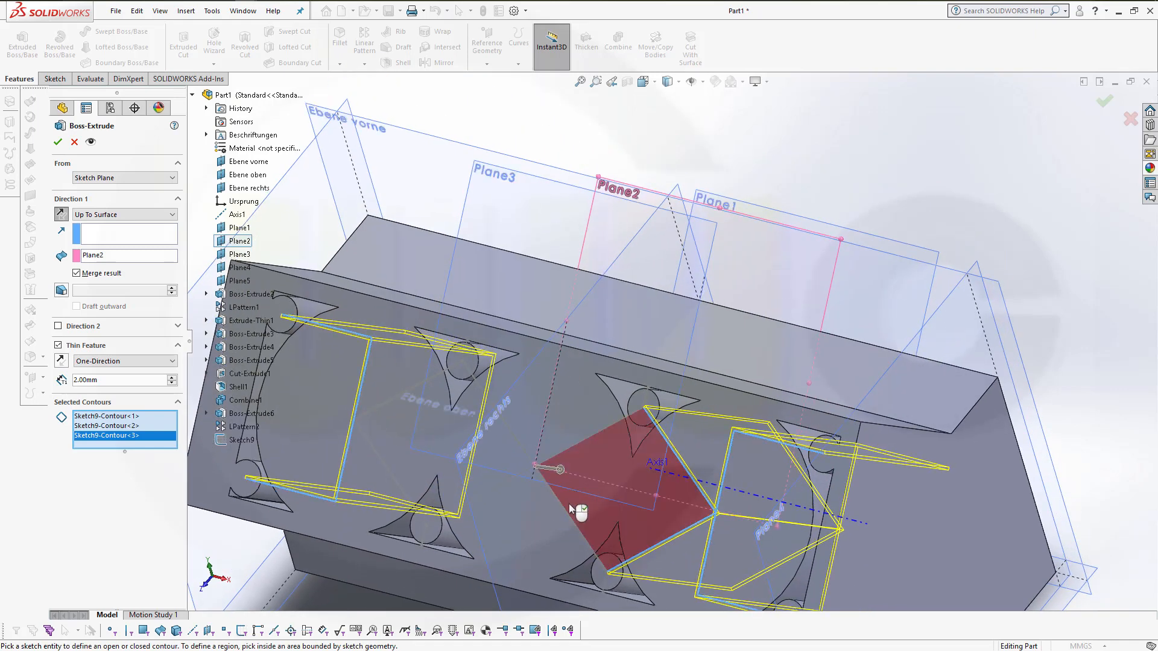
pyautogui.click(566, 473)
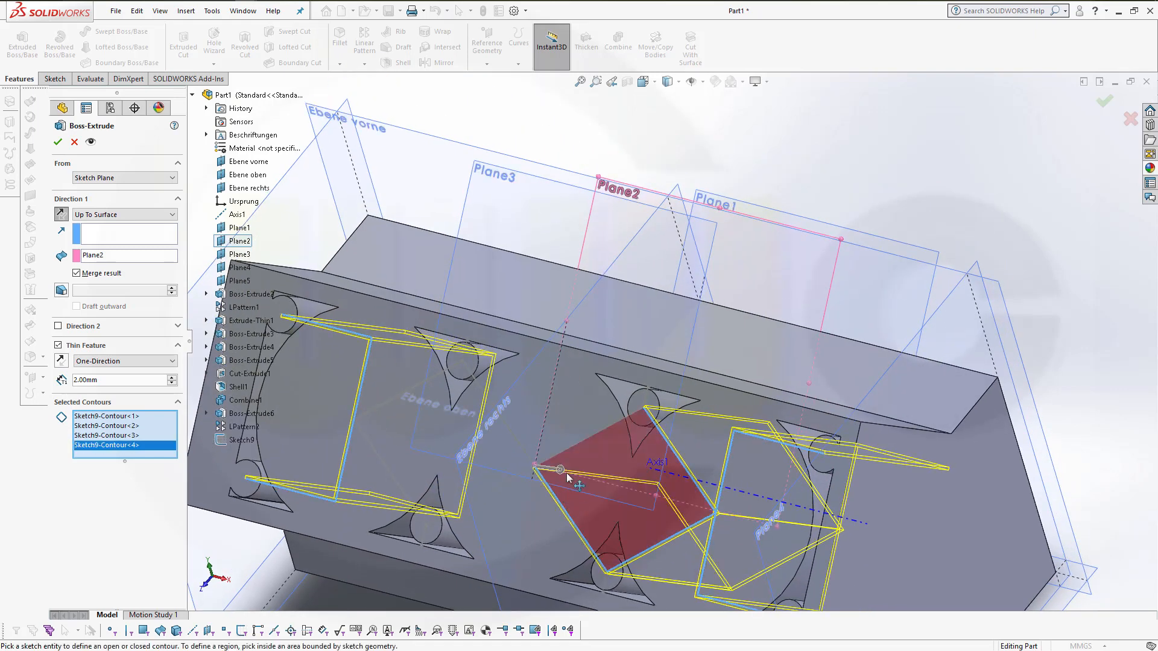
pyautogui.click(580, 441)
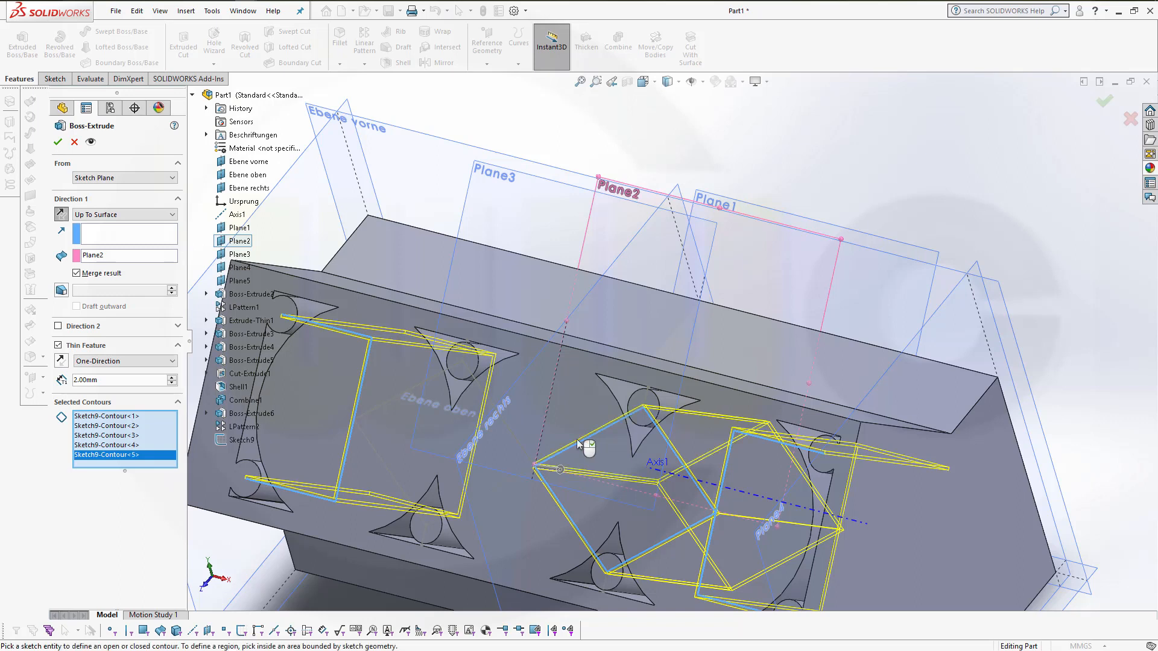
# Add the lines of the other diamond, linking the first bracket's middle bosses to the block's center, to the contours.
pyautogui.click(504, 427)
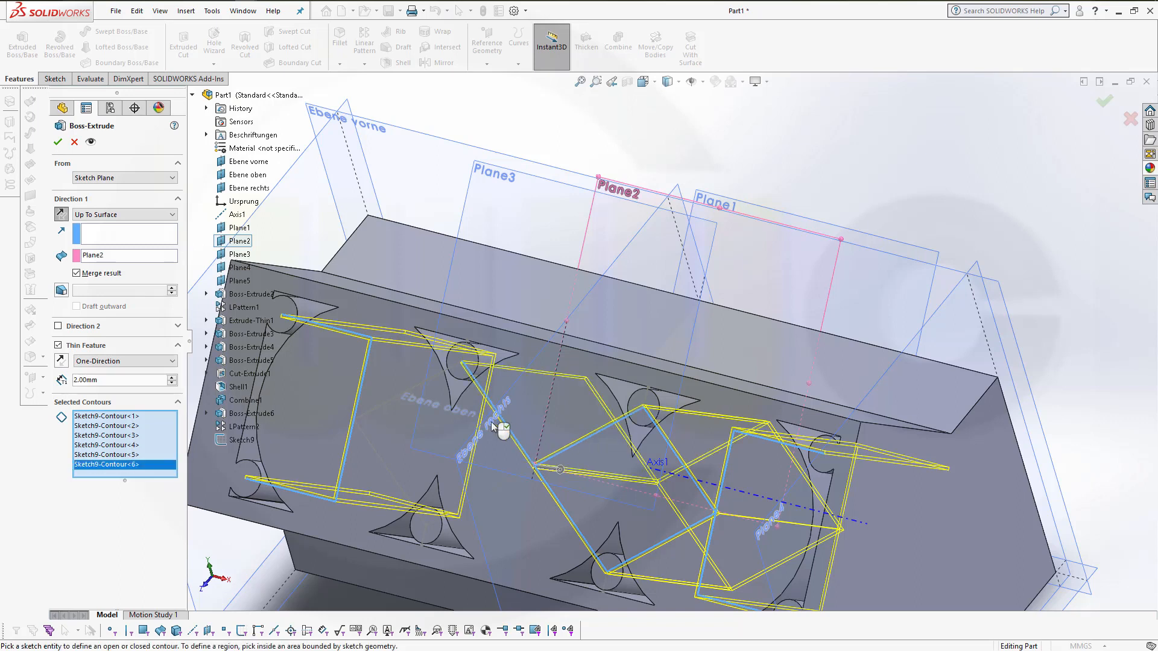
pyautogui.click(379, 403)
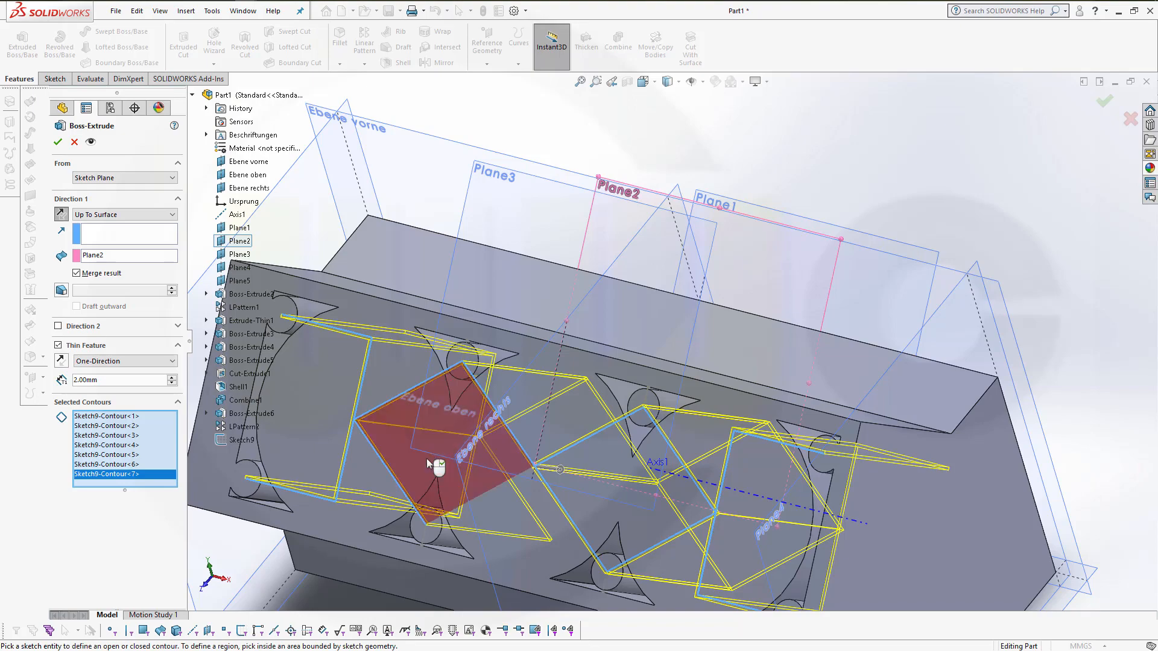
pyautogui.moveTo(501, 476); pyautogui.dragTo(575, 552, button='middle')
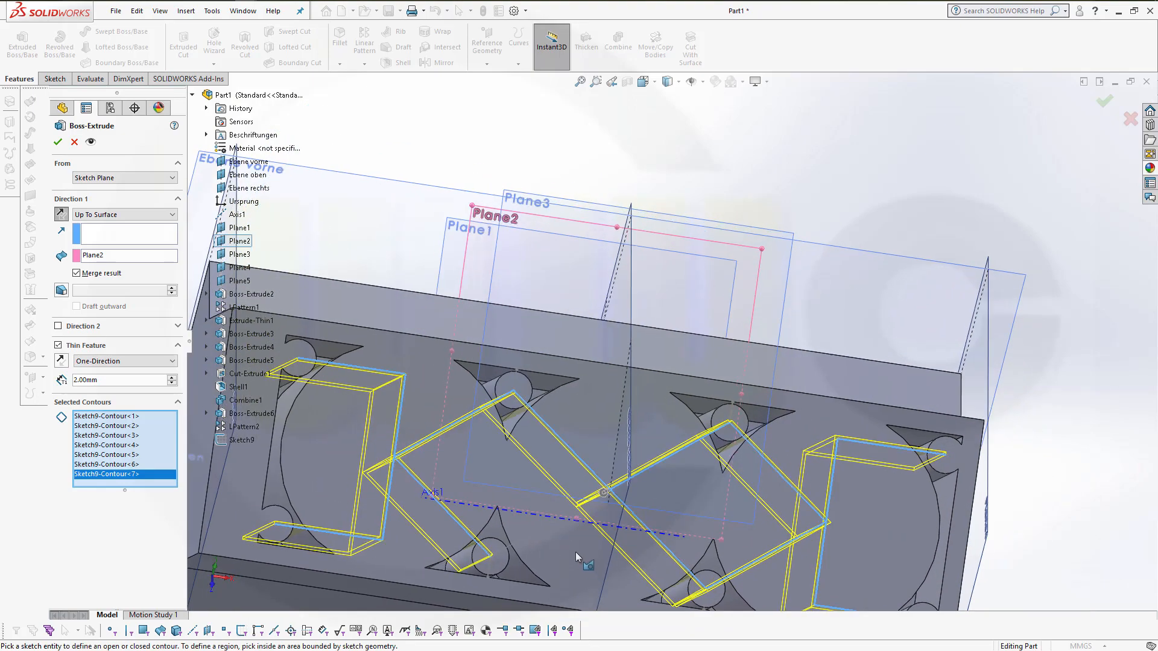
pyautogui.click(539, 529)
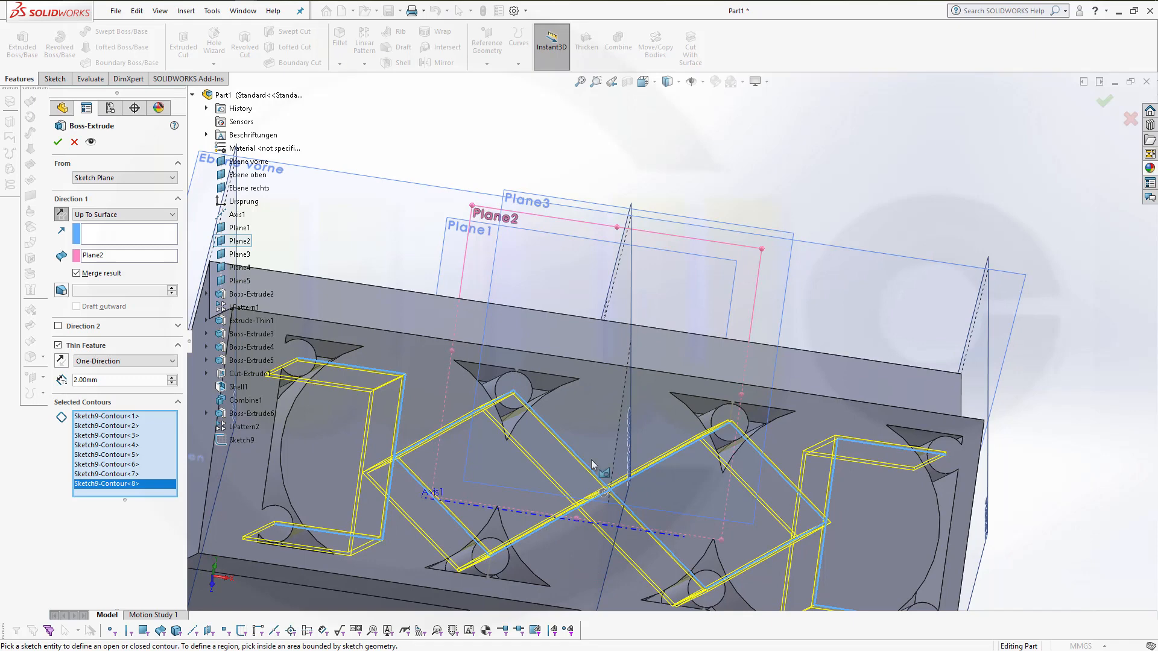
# Add the four short vertical lines at the middle upper and lower bosses as contours and complete the thin extrusion.
pyautogui.click(515, 383)
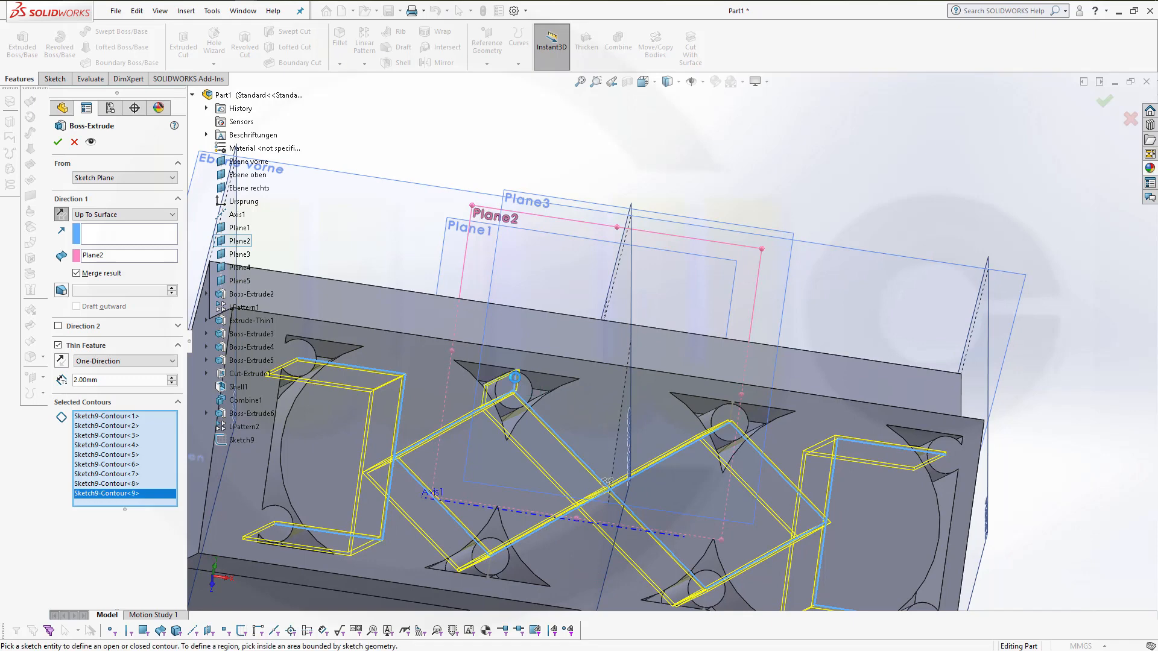
pyautogui.click(733, 416)
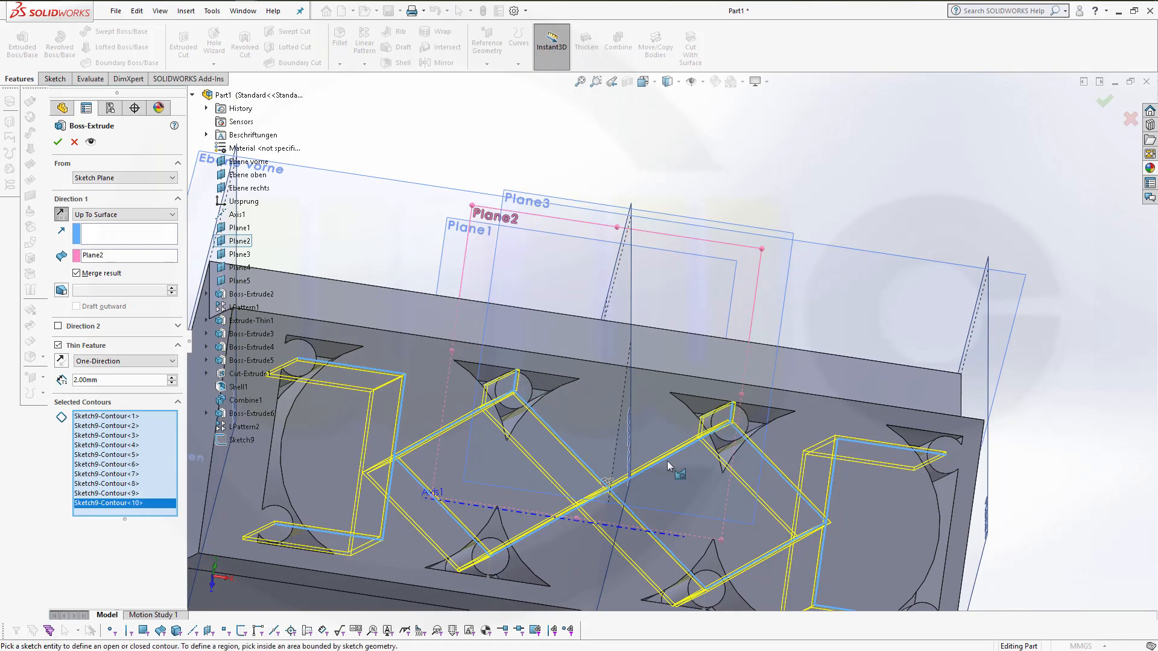
pyautogui.click(485, 568)
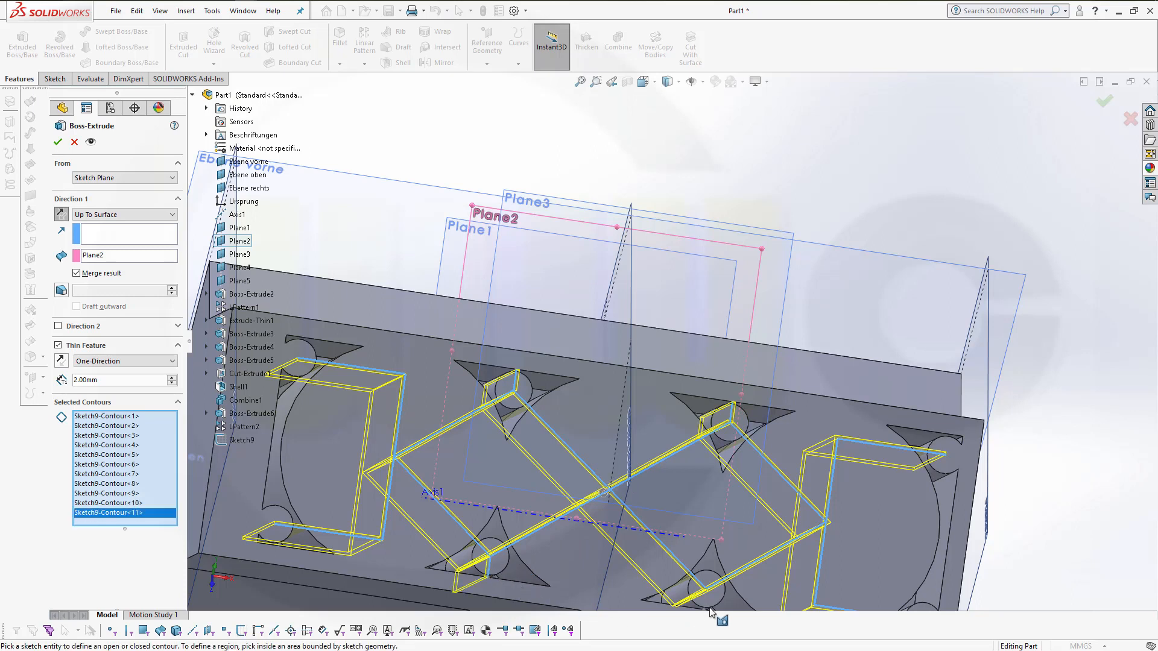
pyautogui.click(816, 532)
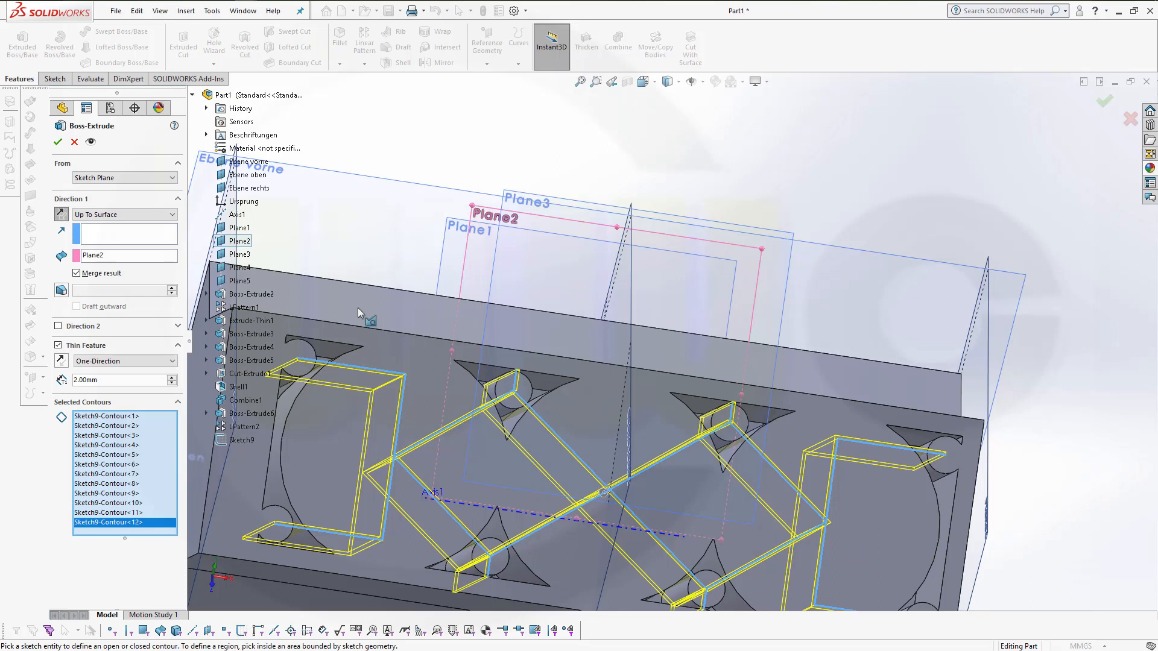
pyautogui.click(57, 142)
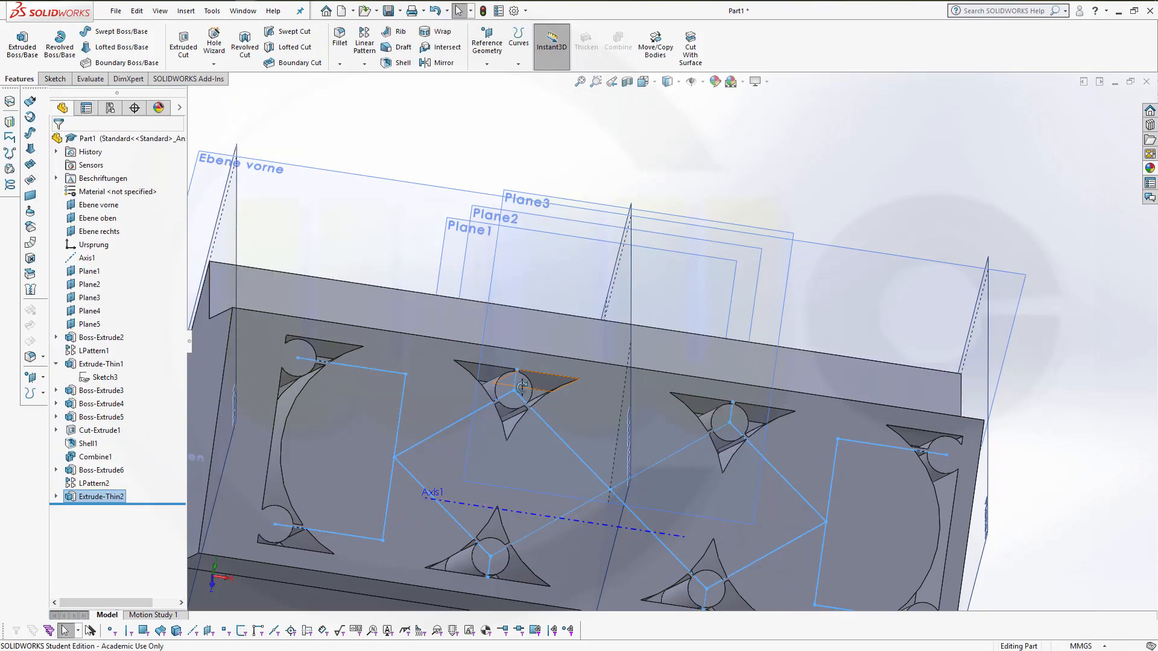
# Show the line sketch belonging to the new thin extrusion in the model.
pyautogui.moveTo(518, 357); pyautogui.dragTo(487, 393, button='middle')
pyautogui.scroll(-5, 453, 466)
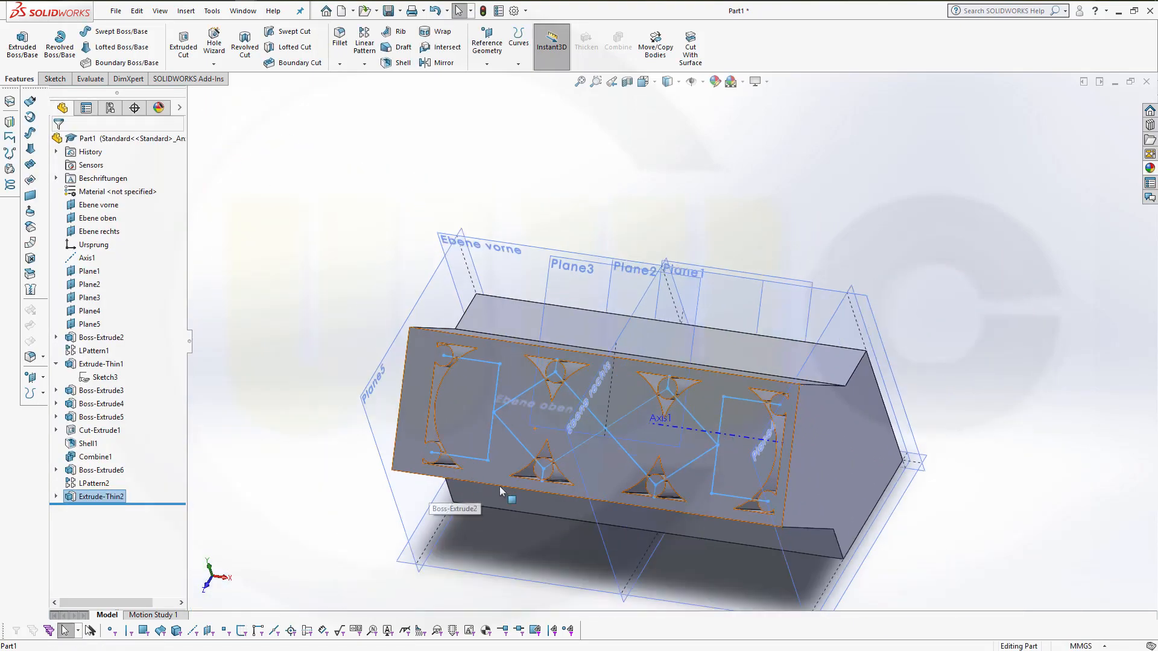
pyautogui.moveTo(645, 494); pyautogui.dragTo(451, 478, button='middle')
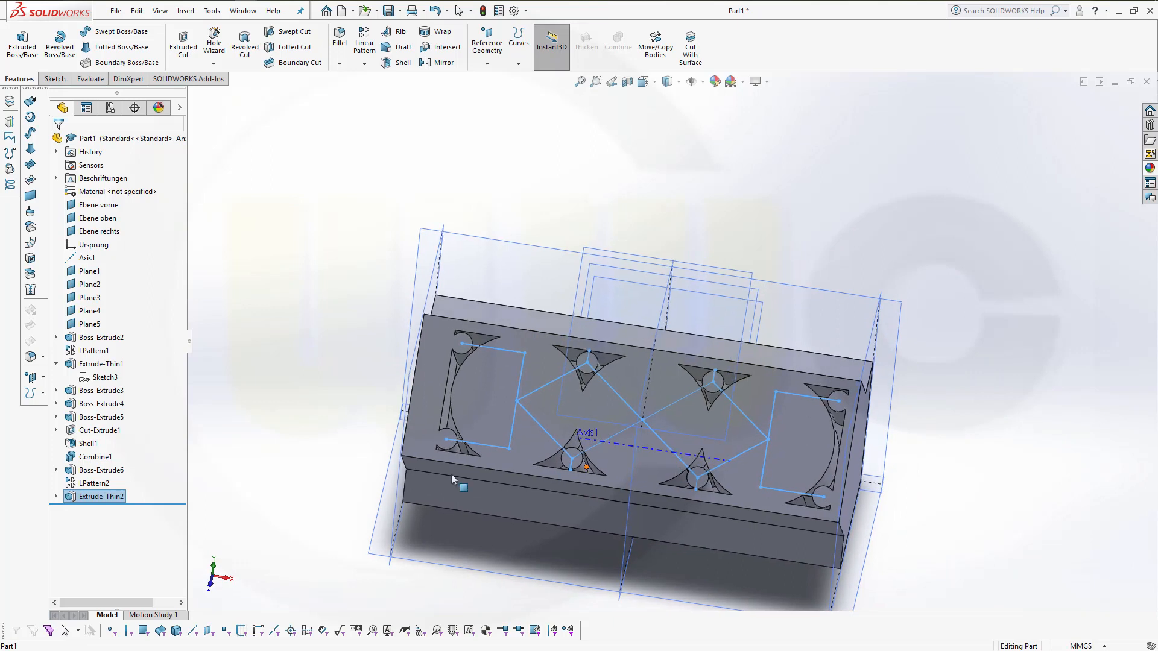
pyautogui.click(57, 497)
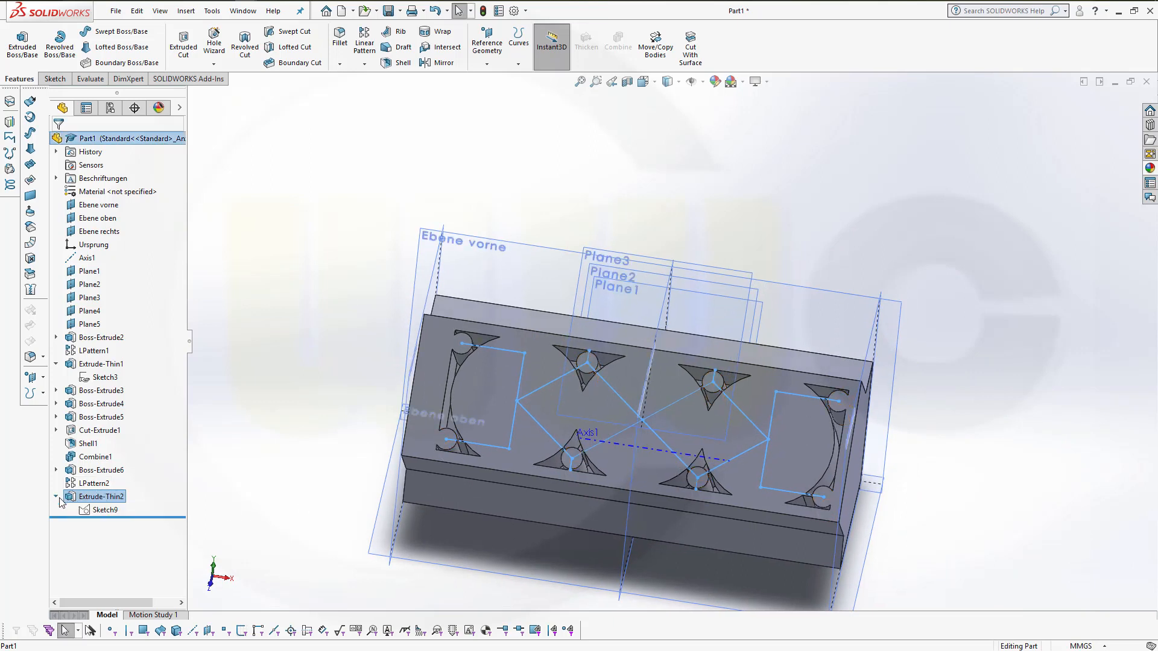
pyautogui.click(100, 510)
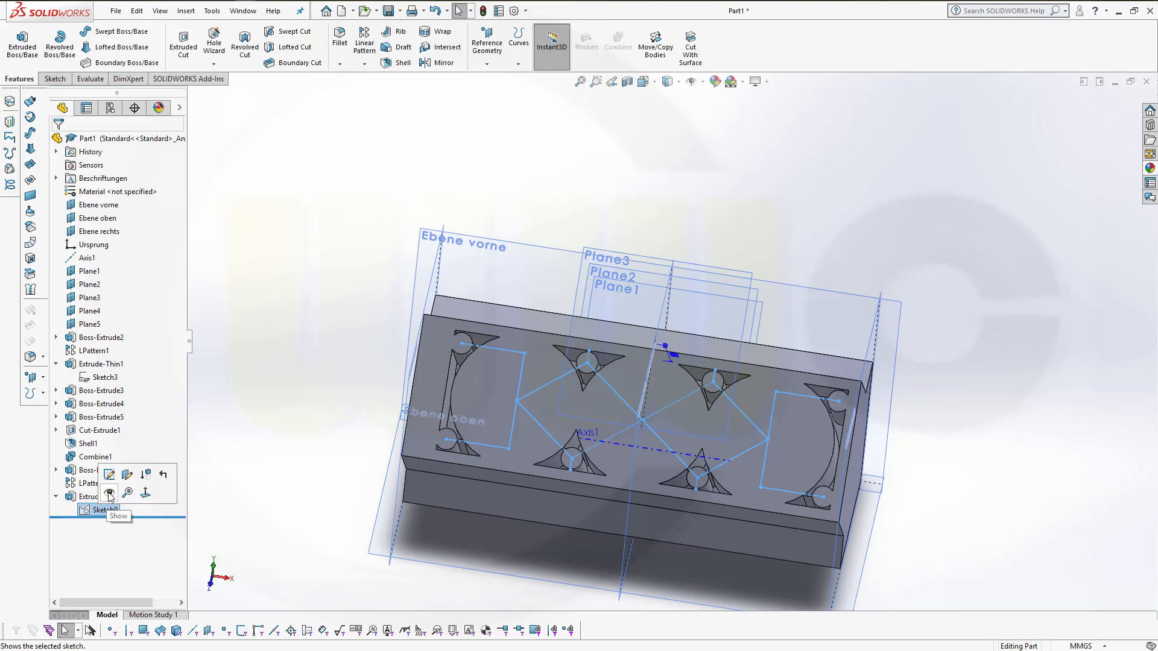
pyautogui.click(110, 491)
pyautogui.moveTo(341, 392); pyautogui.dragTo(336, 355, button='middle')
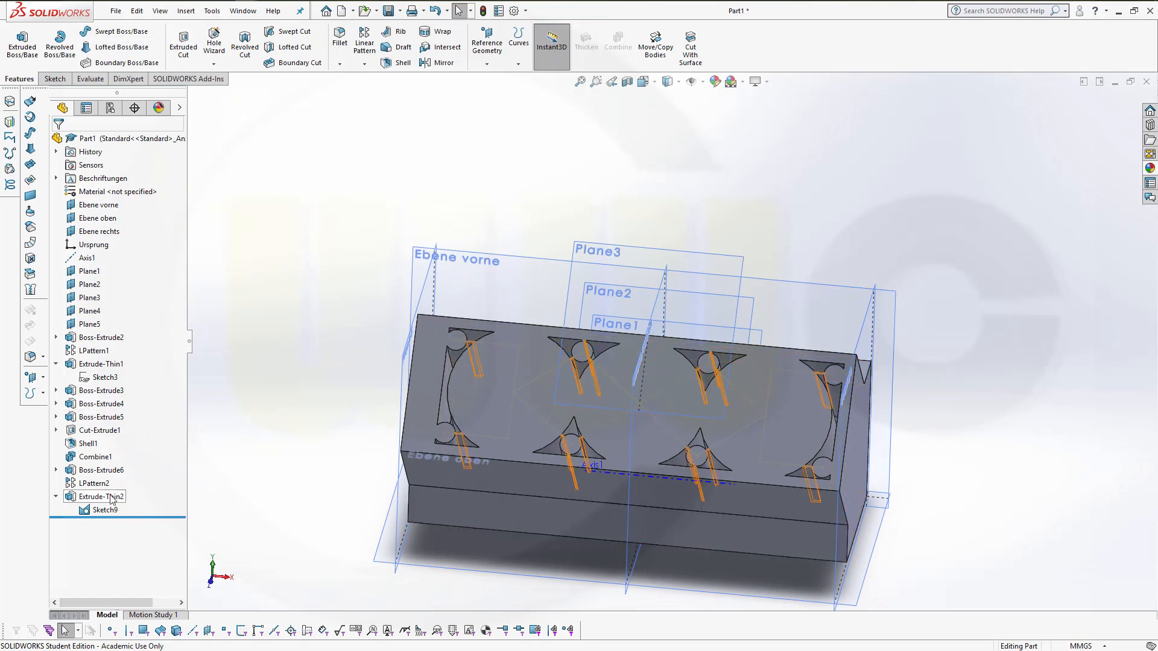
# Hide the thin extrusion's line sketch and check the ribs around the bosses.
pyautogui.click(96, 510)
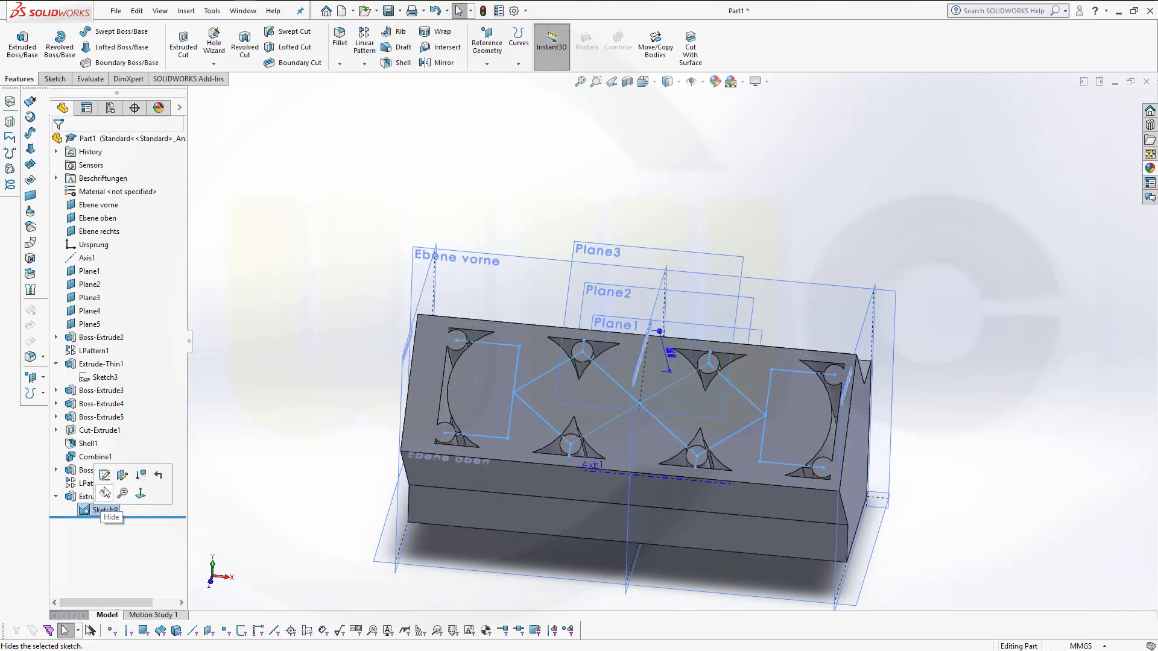
pyautogui.click(104, 495)
pyautogui.moveTo(266, 406)
pyautogui.mouseDown(button='middle')
pyautogui.moveTo(302, 414)
pyautogui.moveTo(337, 386)
pyautogui.mouseUp(button='middle')
pyautogui.scroll(-3, 386, 392)
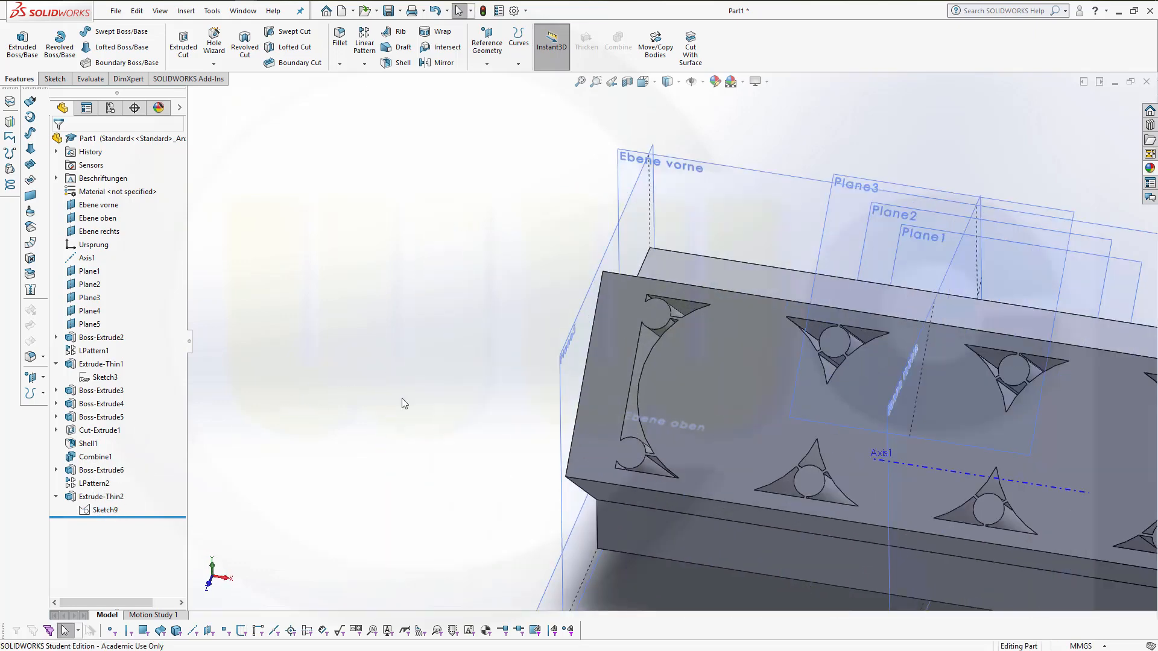
pyautogui.scroll(-2, 990, 545)
pyautogui.scroll(5, 1060, 484)
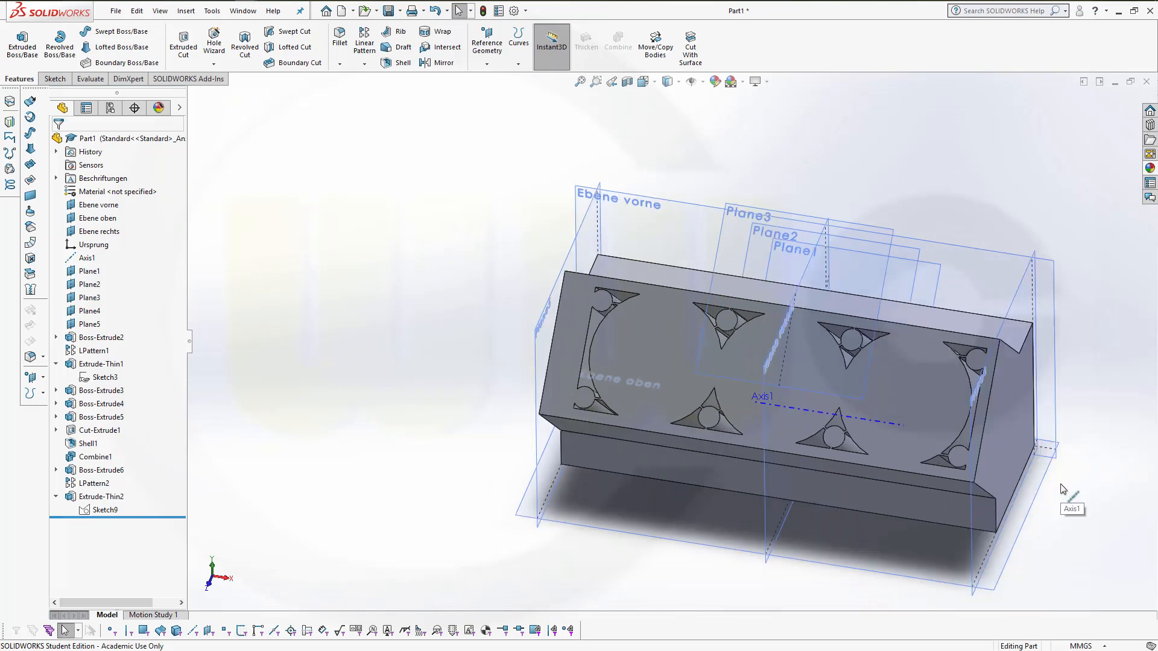
# Start a simple legacy hole with a 127 mm diameter and the Up To Next end condition.
pyautogui.moveTo(893, 416); pyautogui.dragTo(932, 416, button='middle')
pyautogui.scroll(2, 784, 301)
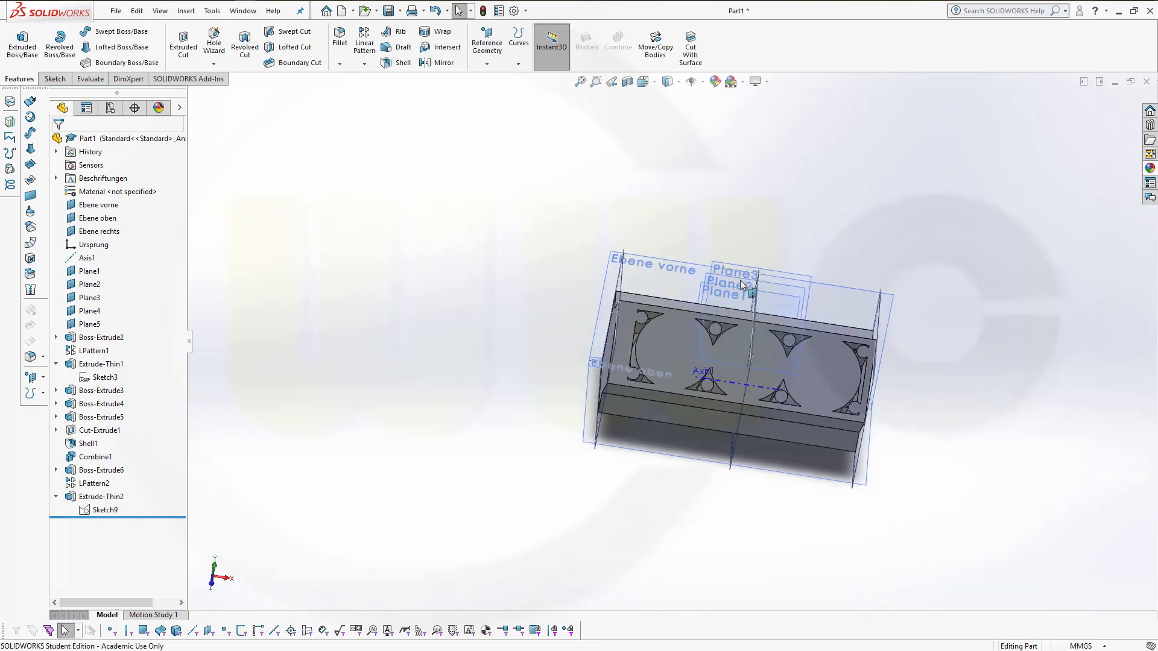
pyautogui.scroll(-3, 741, 281)
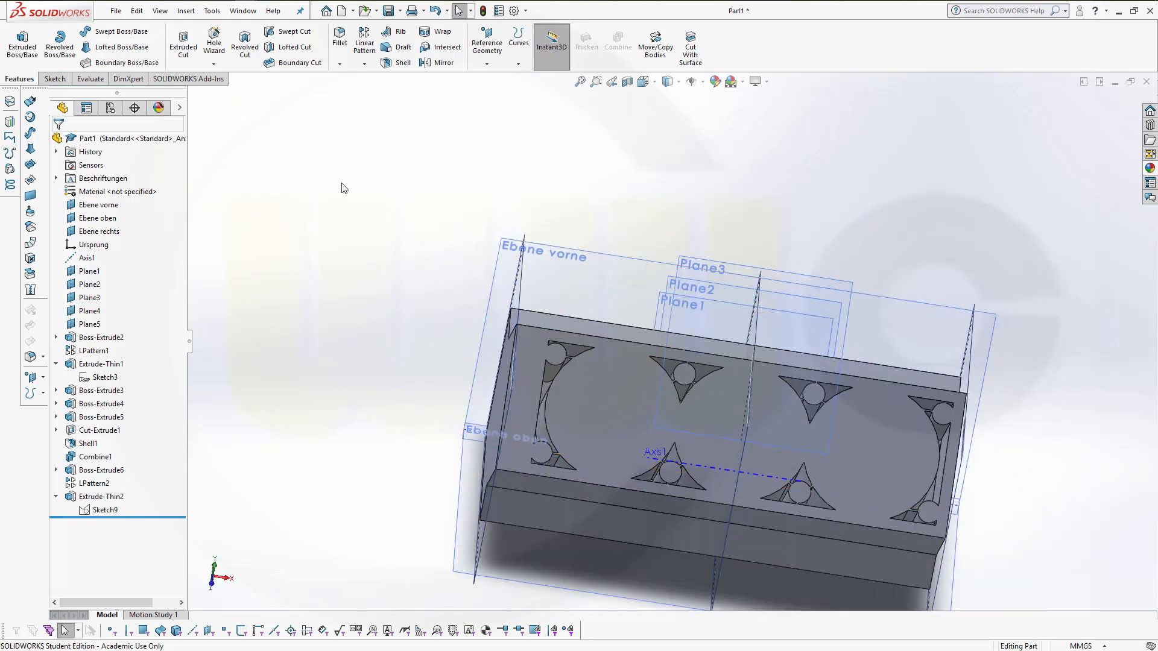
pyautogui.click(215, 41)
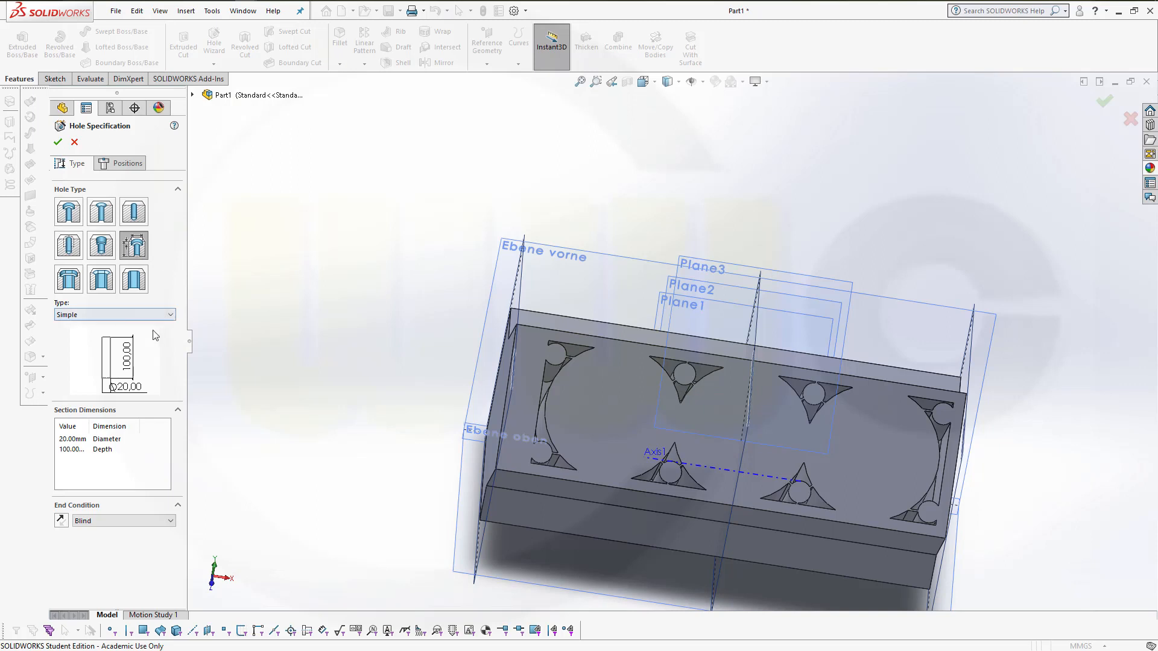
pyautogui.doubleClick(70, 439)
pyautogui.press('Tab')
pyautogui.doubleClick(70, 440)
pyautogui.write('127')
pyautogui.press('Return')
pyautogui.click(166, 521)
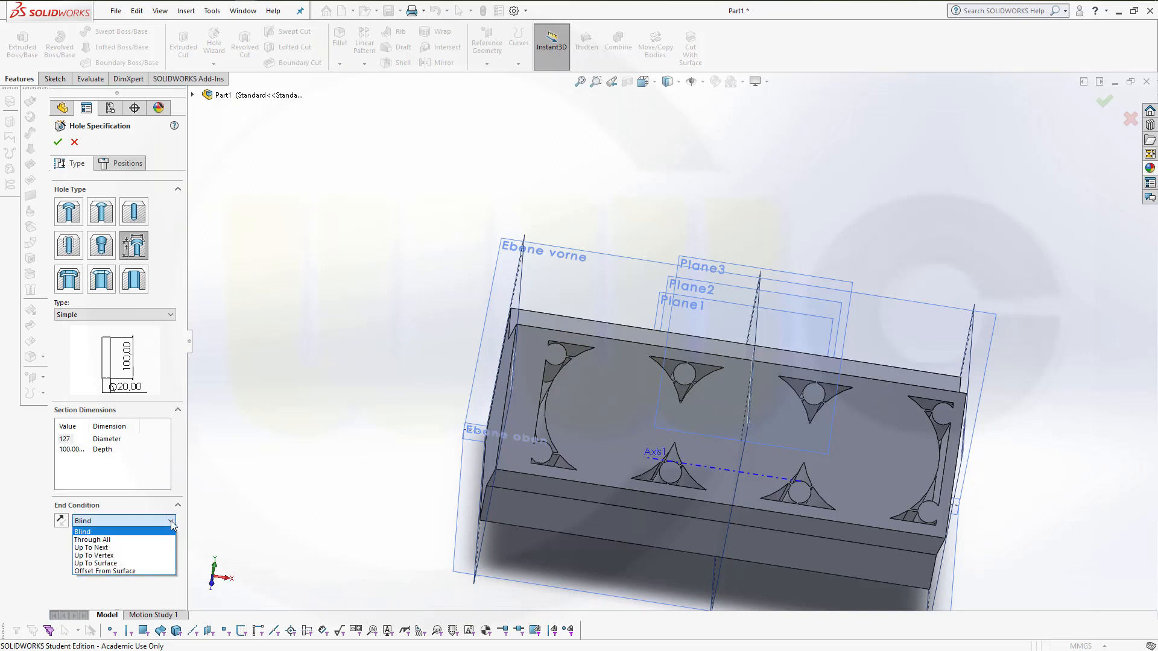
pyautogui.click(128, 548)
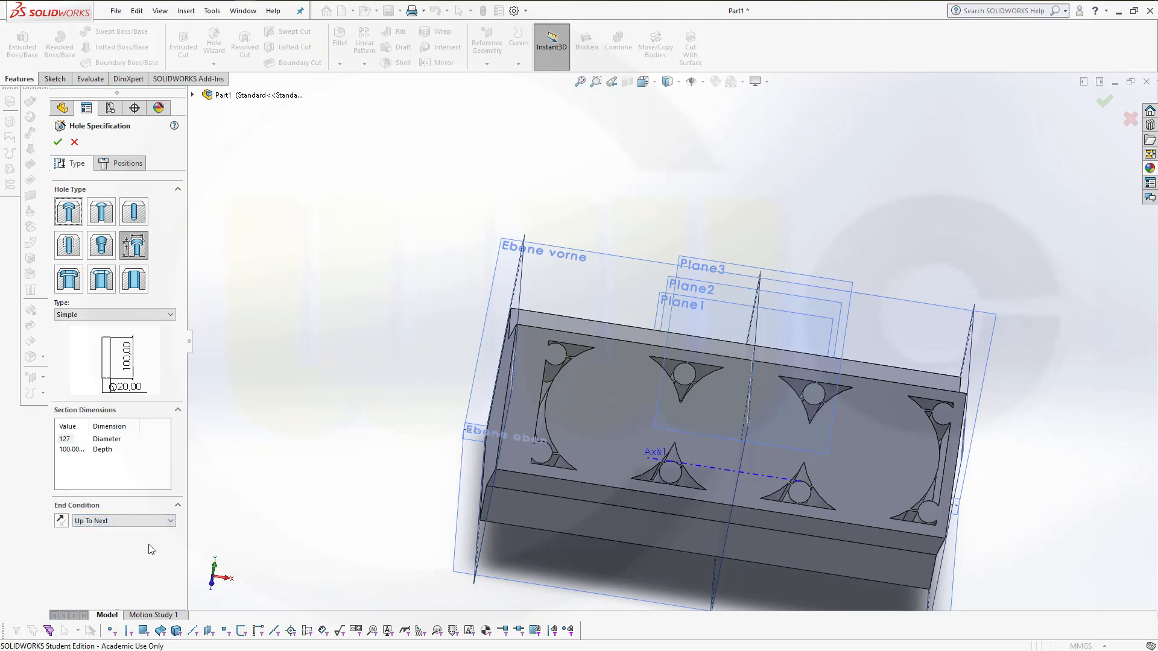
# Place the 127 mm hole on the slanted face, concentric with the first end cylinder, and complete it.
pyautogui.click(133, 164)
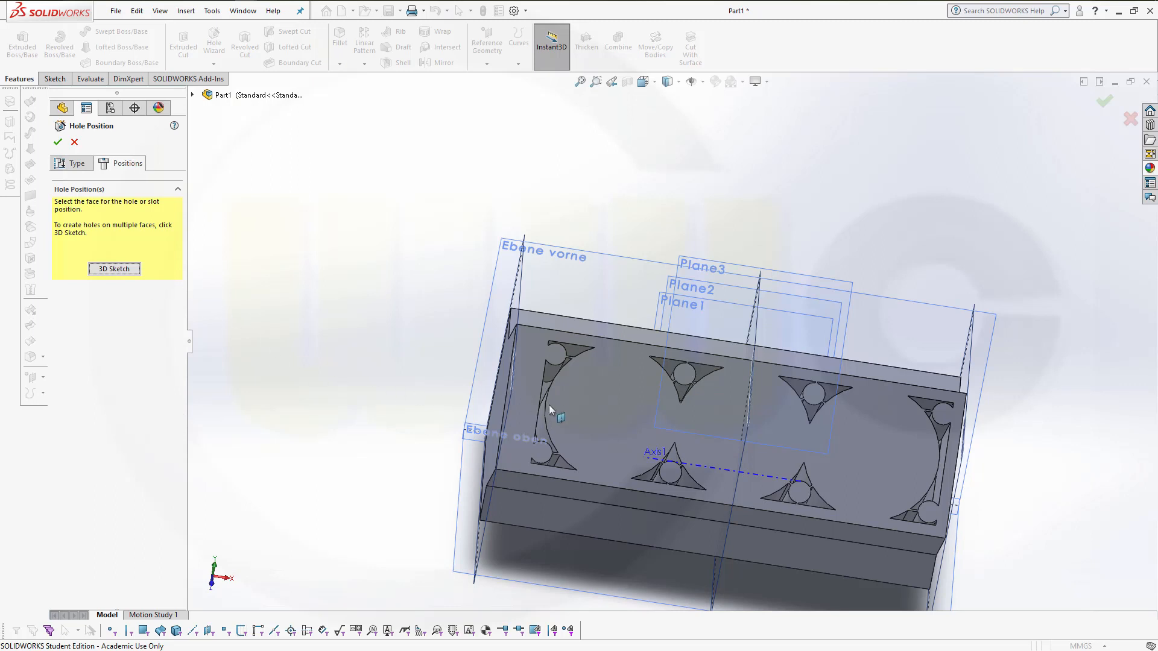
pyautogui.moveTo(226, 310); pyautogui.dragTo(189, 318, button='middle')
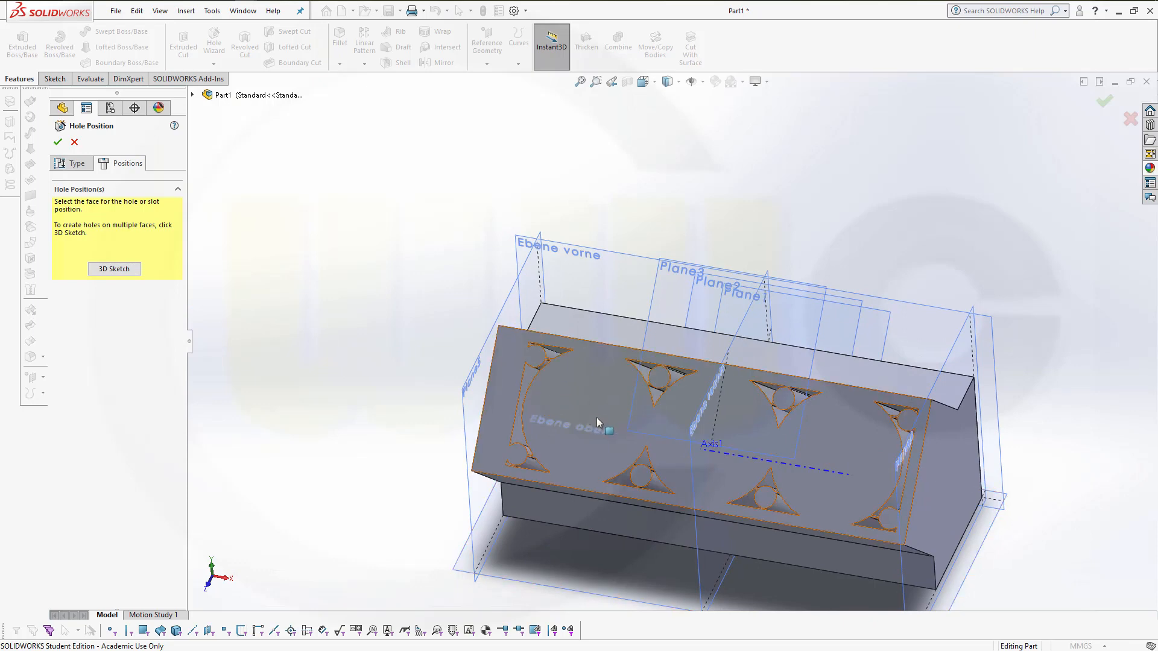
pyautogui.moveTo(537, 401); pyautogui.dragTo(566, 399, button='middle')
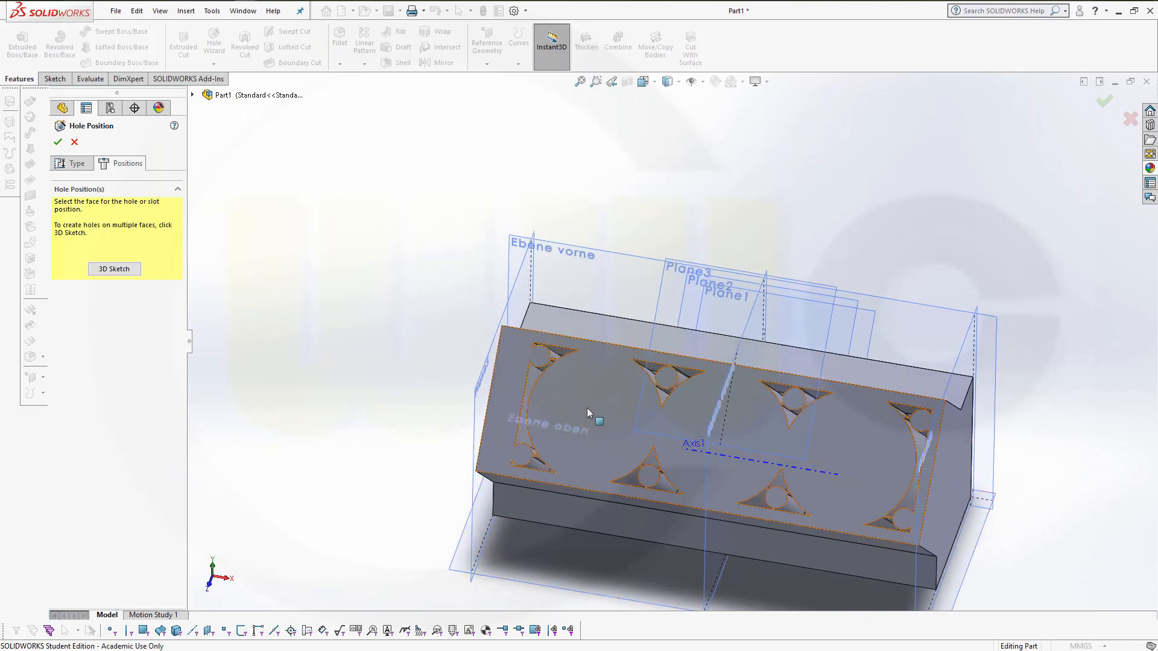
pyautogui.click(568, 396)
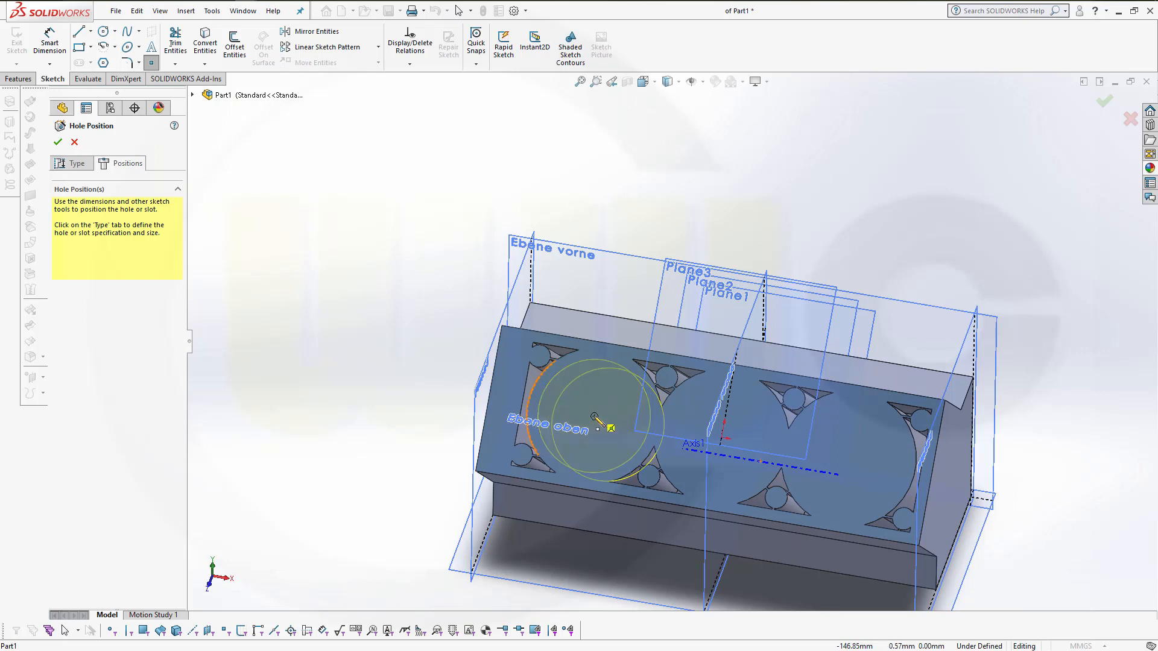
pyautogui.click(594, 416)
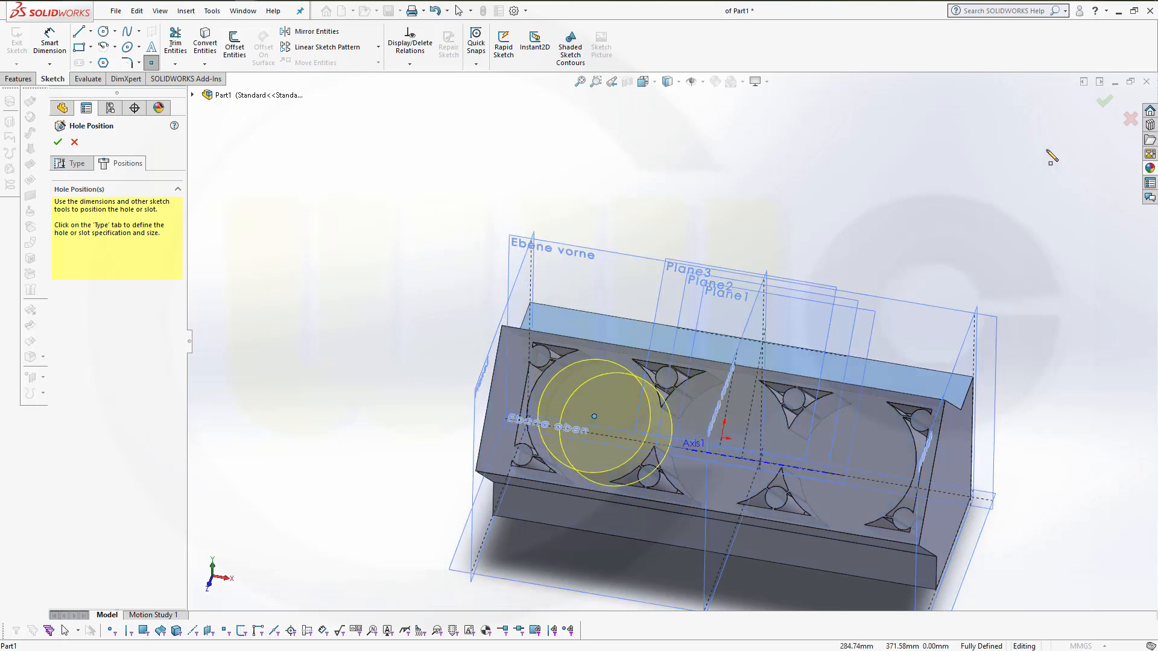
pyautogui.click(1103, 101)
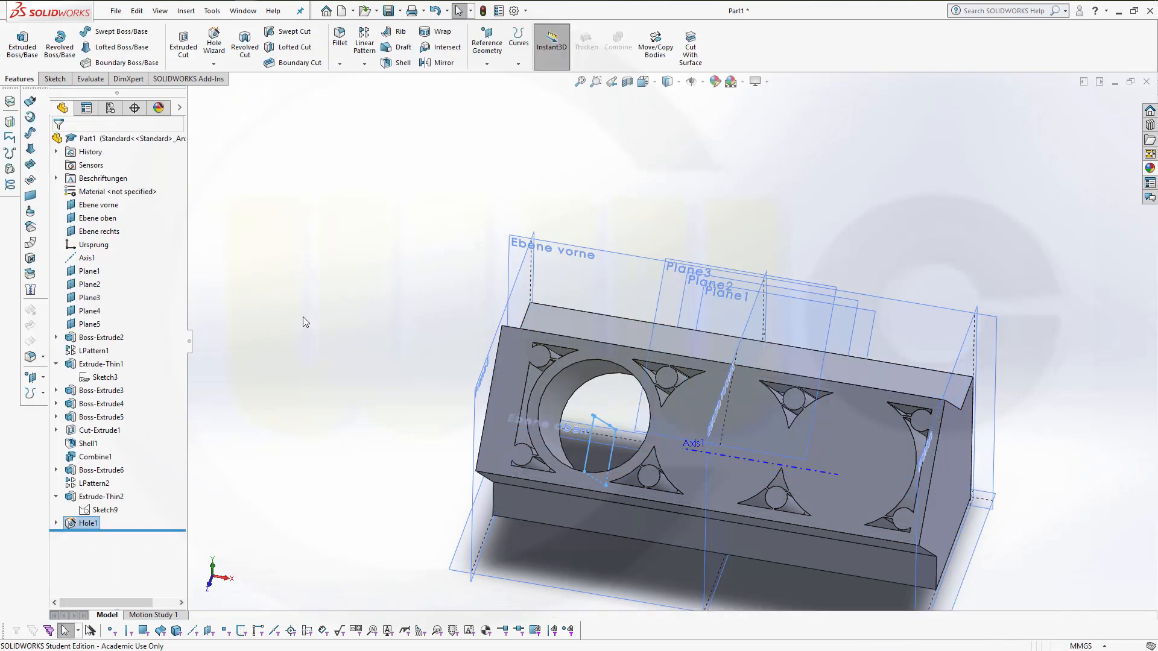
# Pattern the cylinder bore linearly along Axis1 with 3 instances at 146 mm spacing and a single instance in the second direction.
pyautogui.click(365, 42)
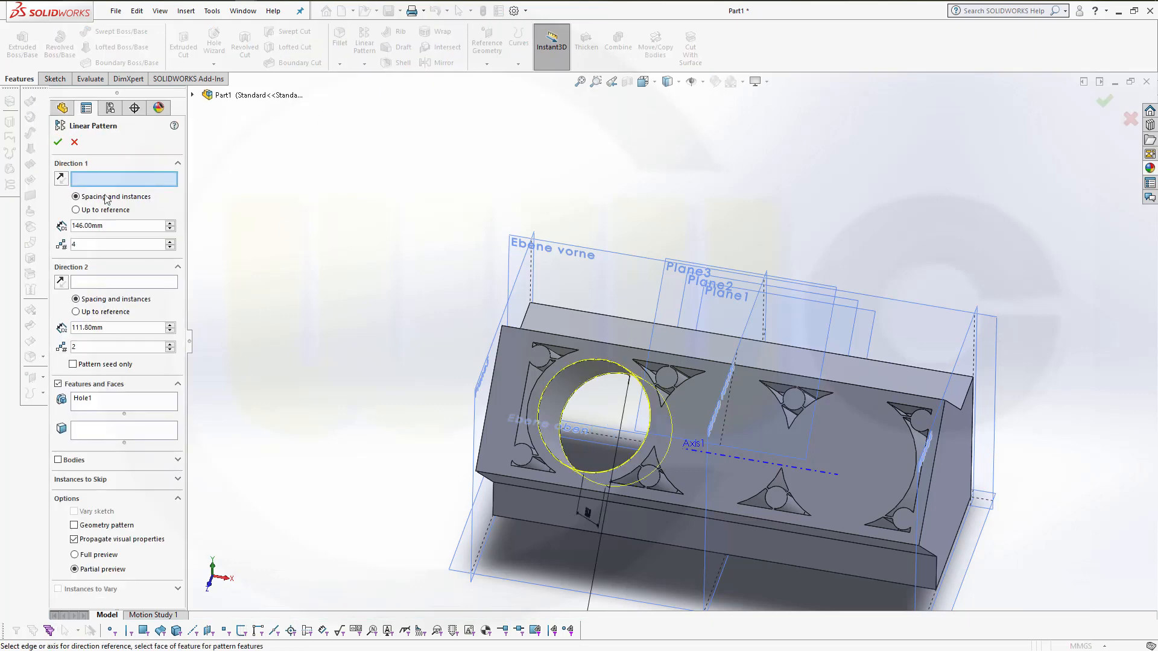
pyautogui.click(739, 458)
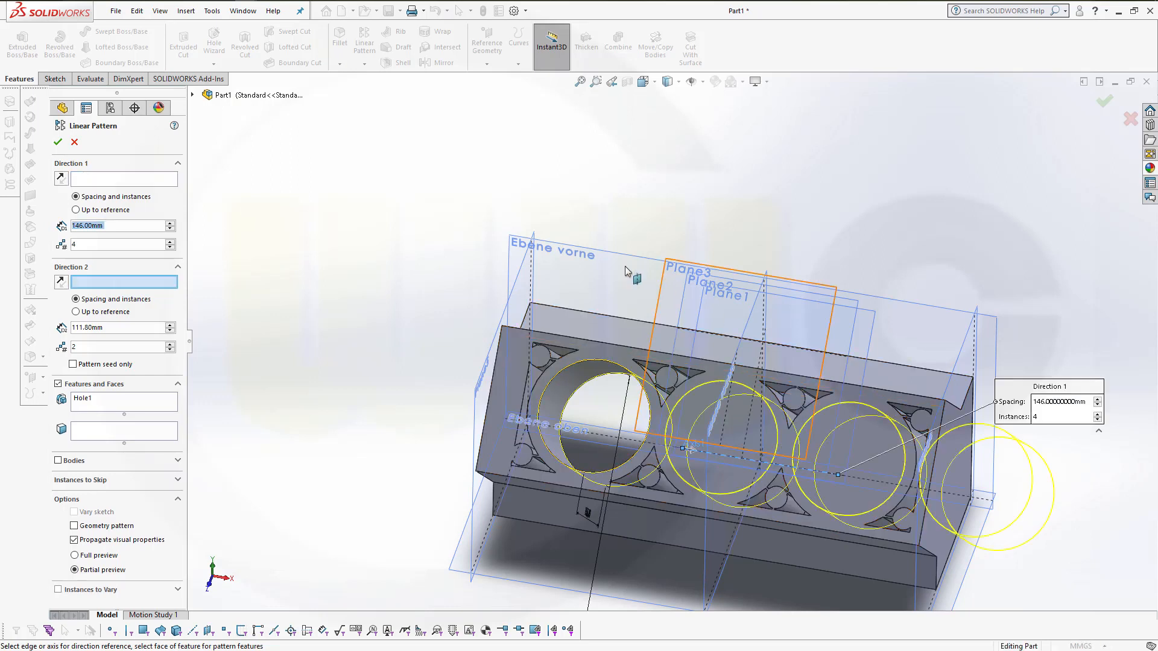
pyautogui.click(90, 247)
pyautogui.write('3')
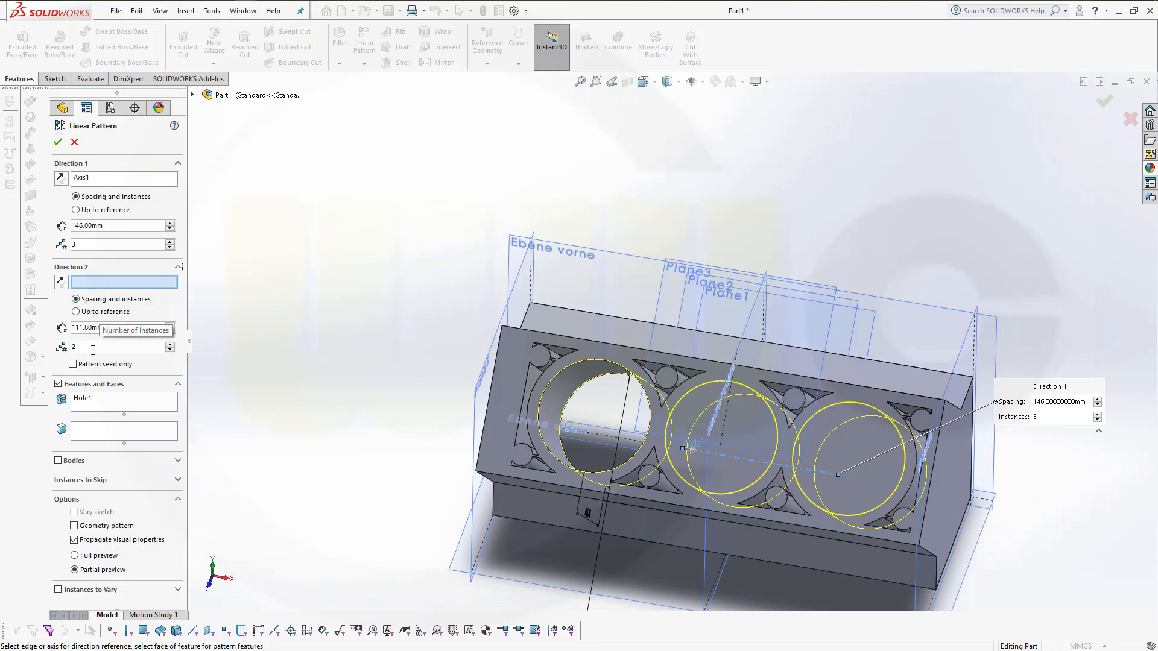
pyautogui.moveTo(93, 350); pyautogui.dragTo(35, 347)
pyautogui.write('1')
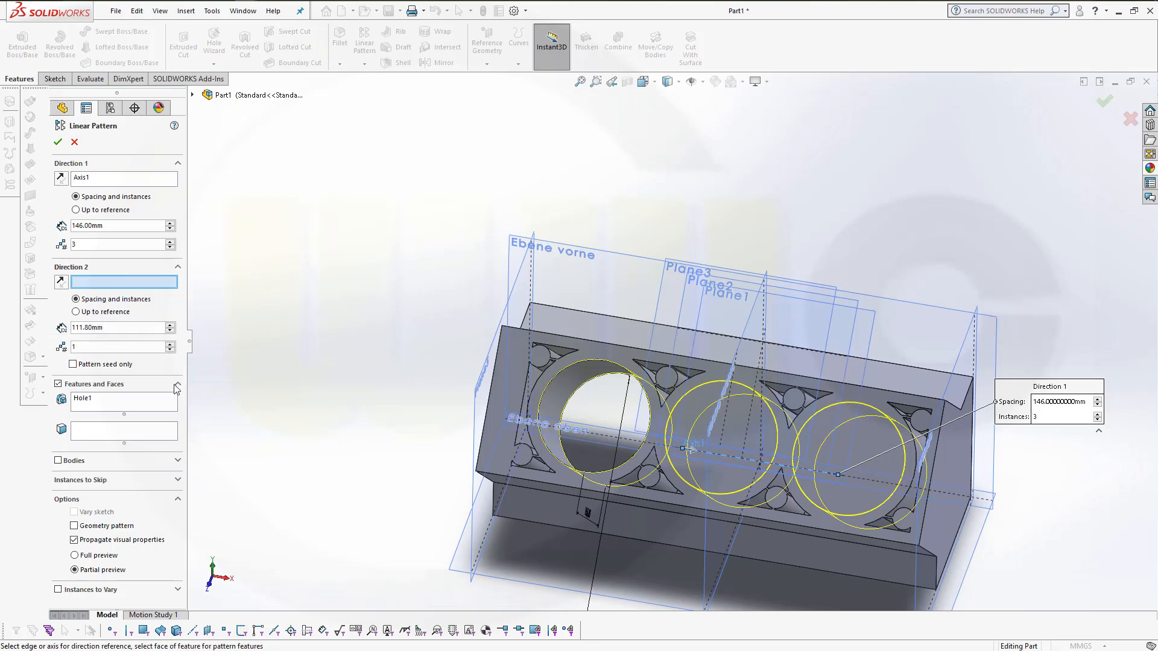
pyautogui.click(57, 145)
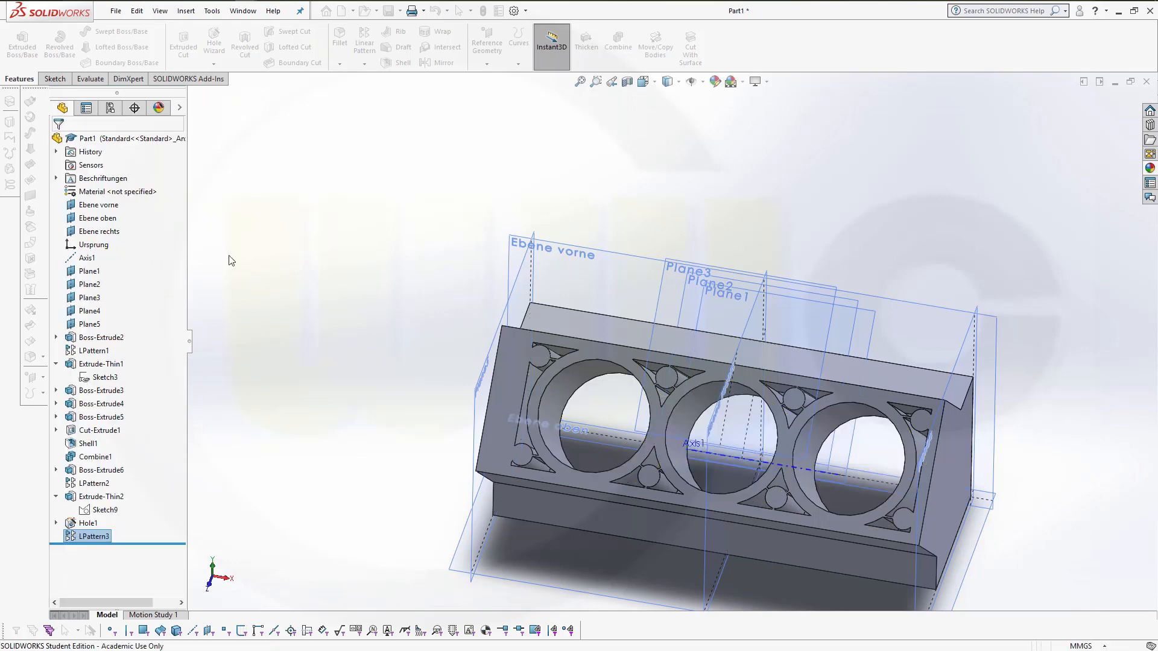
# Start another simple hole with a 10 mm diameter, Blind end condition and 76 mm depth.
pyautogui.moveTo(276, 305); pyautogui.dragTo(300, 292, button='middle')
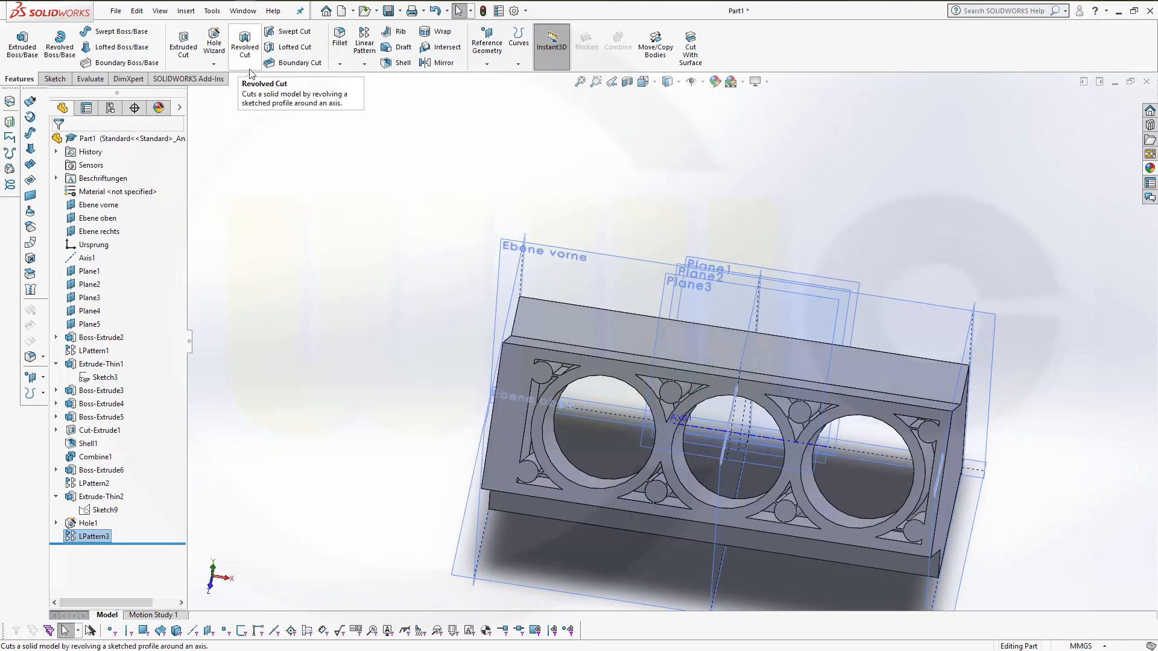
pyautogui.click(215, 47)
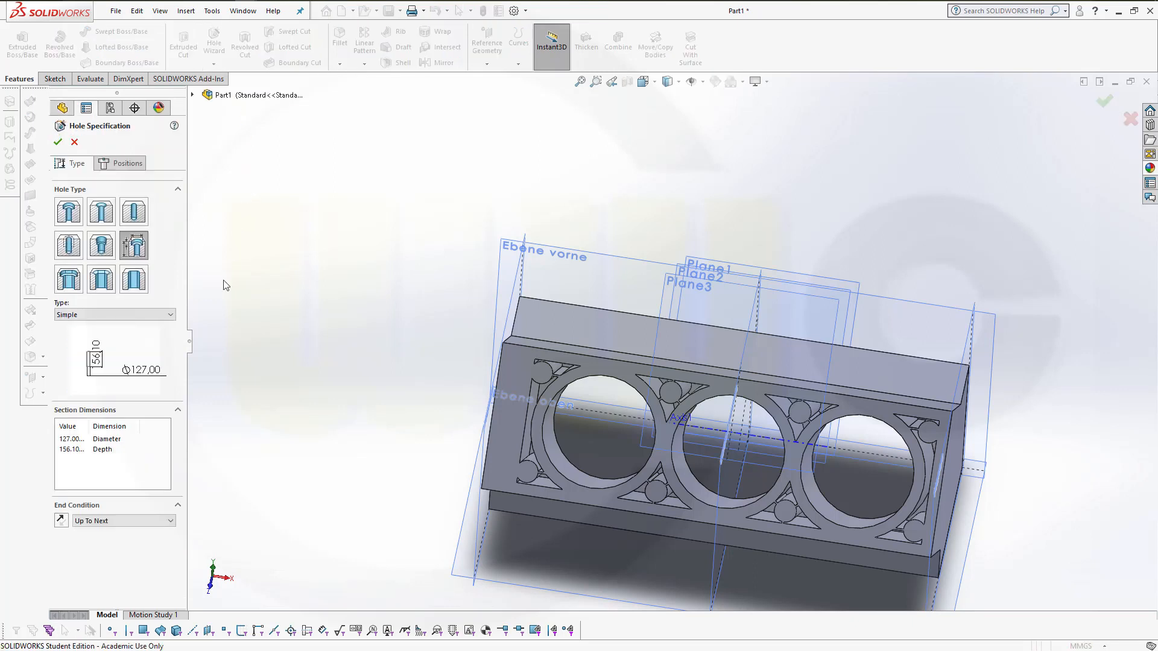
pyautogui.doubleClick(69, 439)
pyautogui.write('10')
pyautogui.click(161, 520)
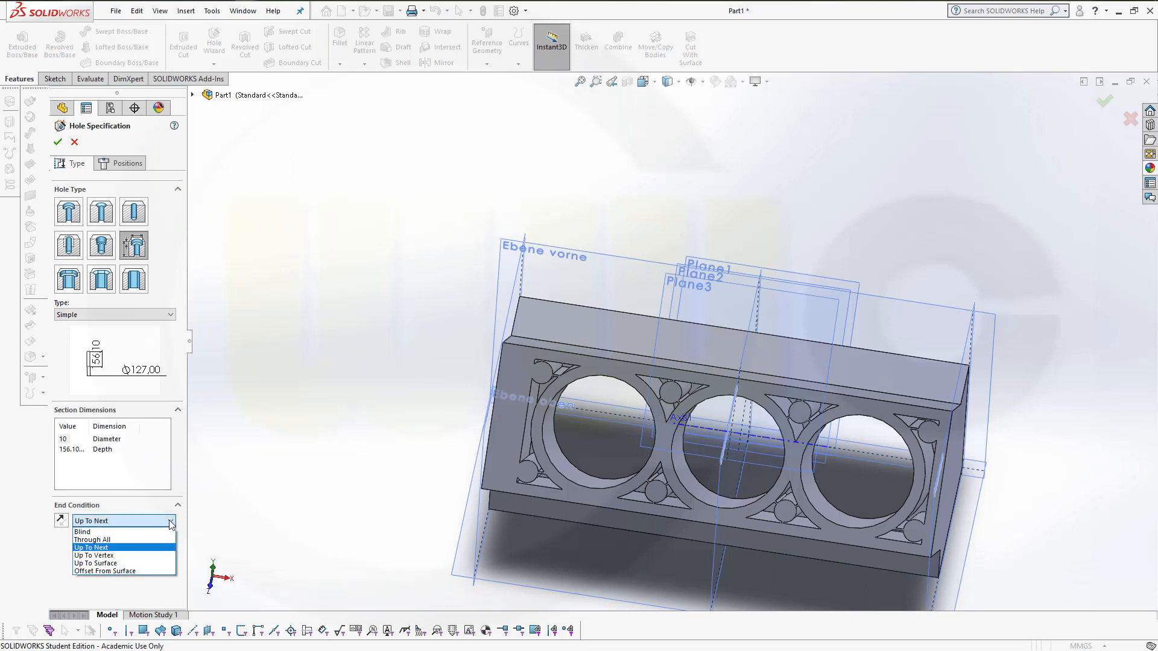
pyautogui.click(138, 533)
pyautogui.doubleClick(77, 450)
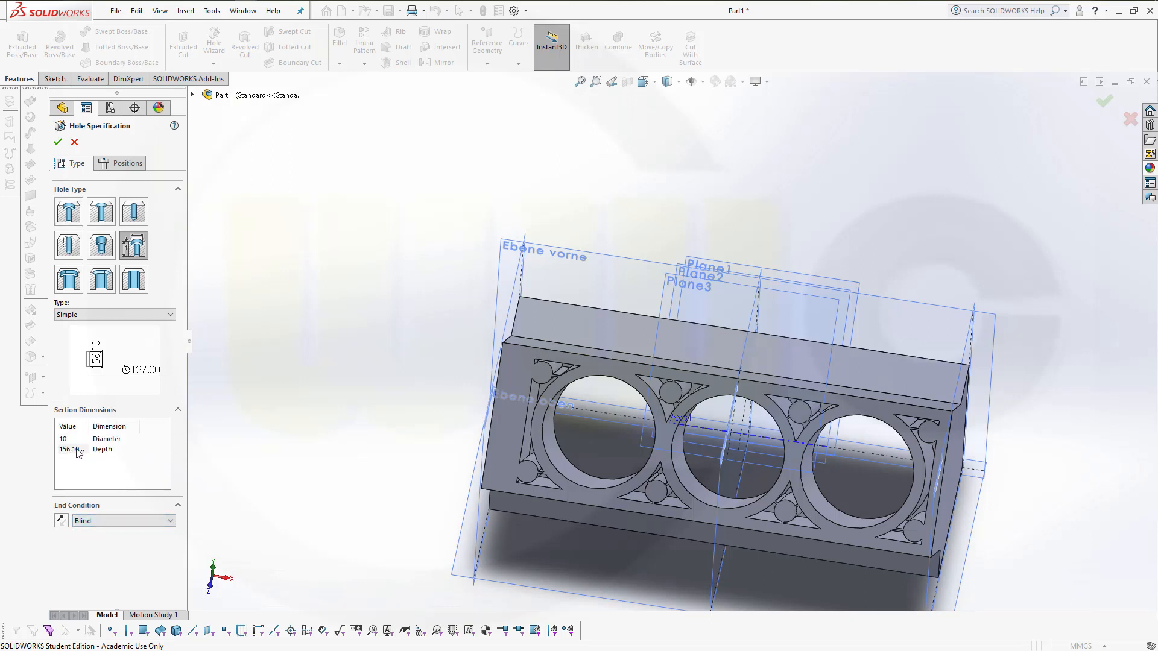
pyautogui.write('76')
pyautogui.press('Return')
# Place the 10 mm hole at the center of the upper corner boss beside the first bore and complete it.
pyautogui.click(122, 168)
pyautogui.scroll(-5, 578, 380)
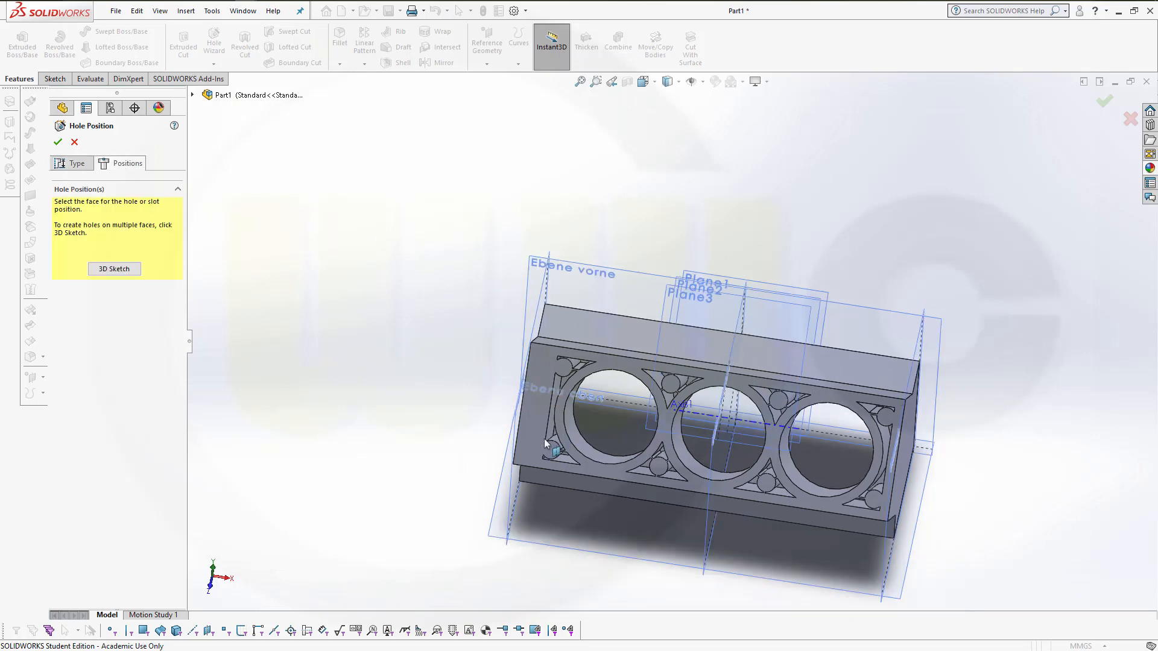
pyautogui.scroll(-2, 612, 323)
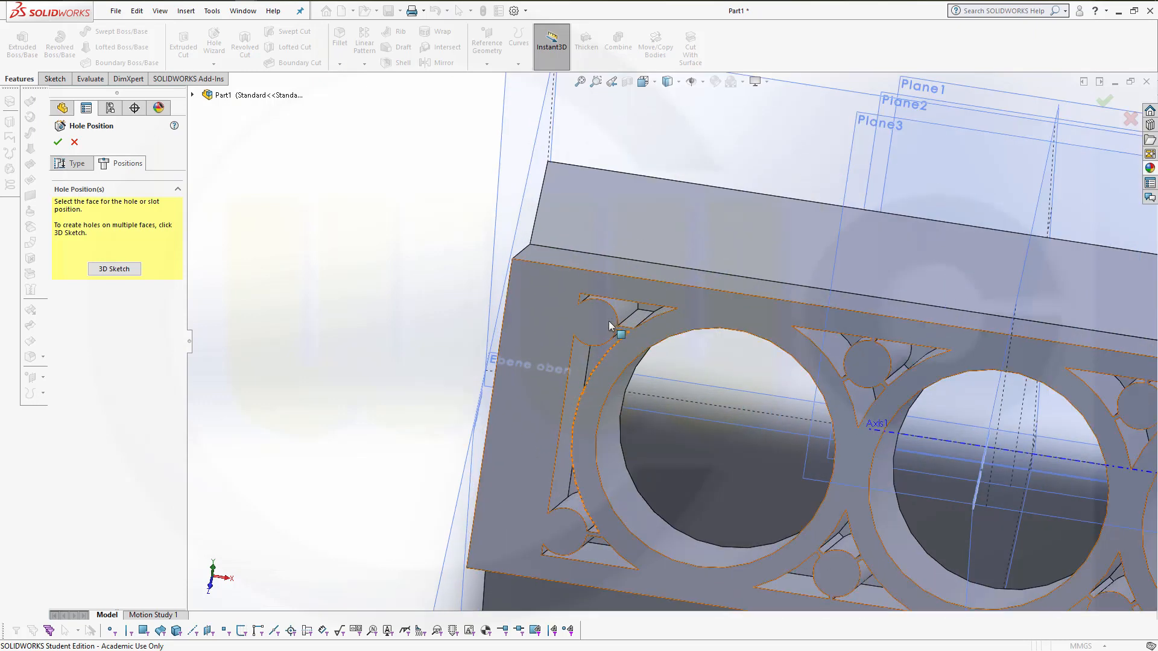
pyautogui.click(611, 320)
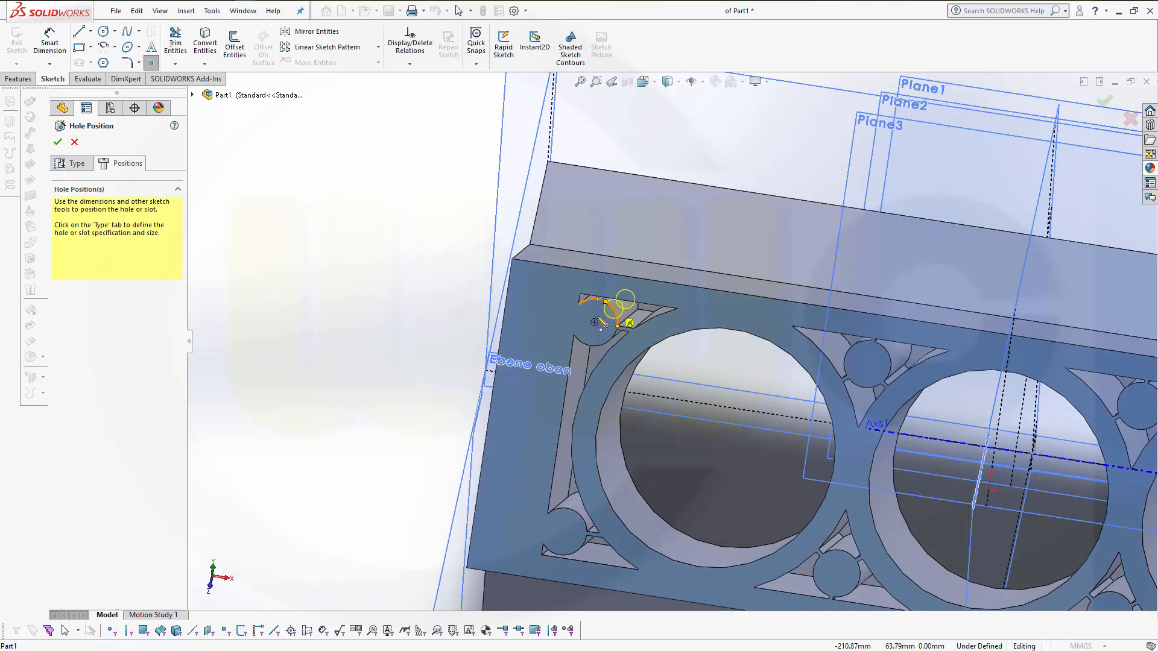
pyautogui.click(594, 323)
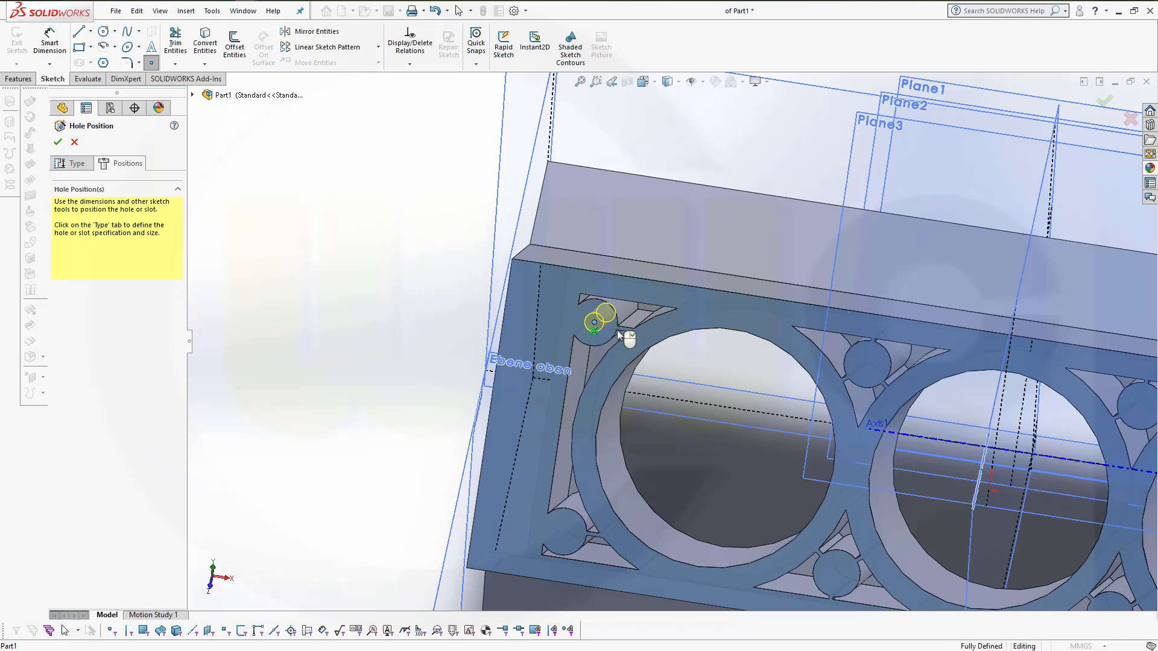
pyautogui.click(58, 143)
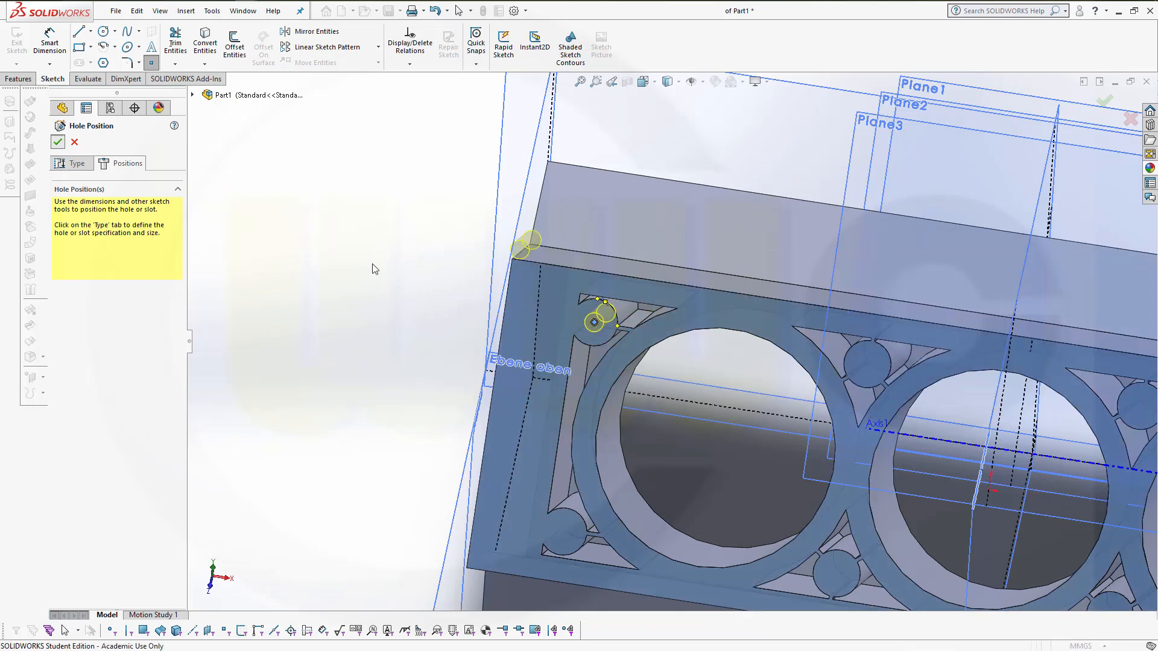
# Start a linear pattern of the boss hole along Axis1 with 4 instances at 146 mm, reversing the direction toward the other bosses.
pyautogui.scroll(-1, 662, 351)
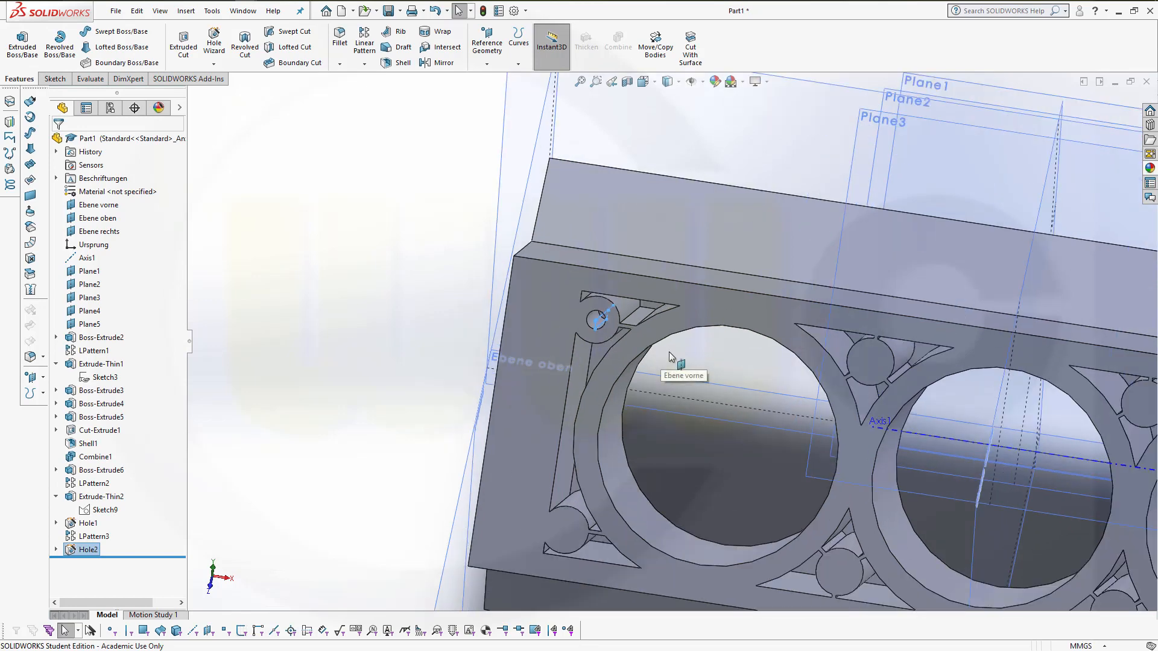
pyautogui.moveTo(678, 355); pyautogui.dragTo(700, 336, button='middle')
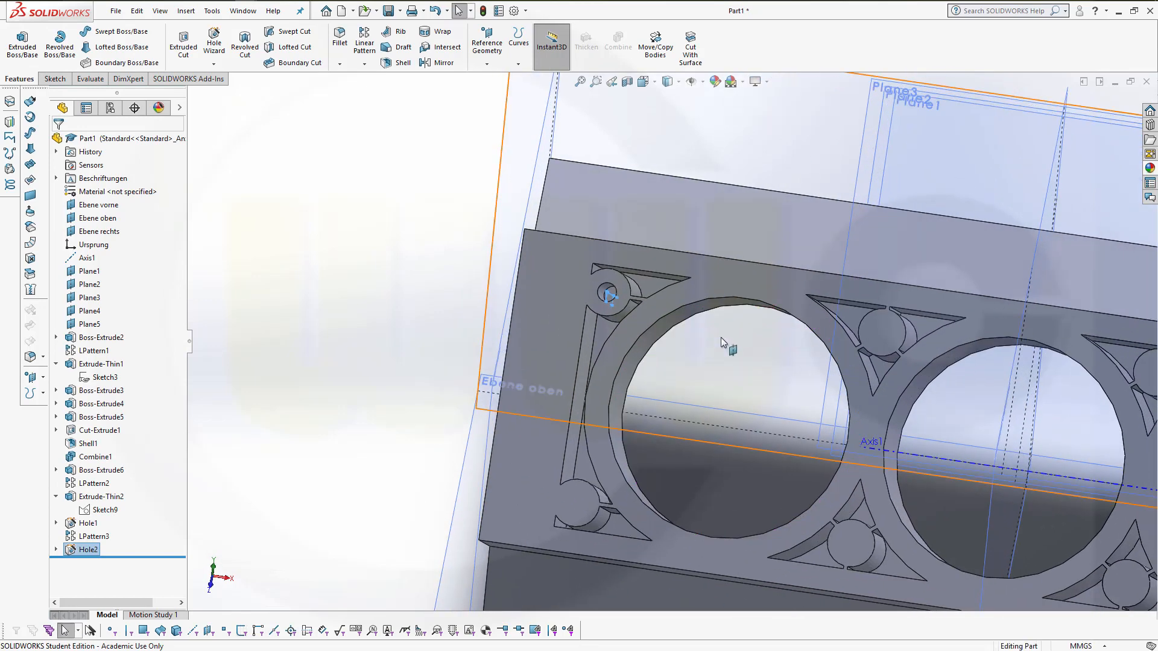
pyautogui.keyDown('ctrl'); pyautogui.moveTo(771, 395); pyautogui.dragTo(535, 360, button='middle'); pyautogui.keyUp('ctrl')
pyautogui.scroll(-1, 545, 368)
pyautogui.scroll(4, 546, 371)
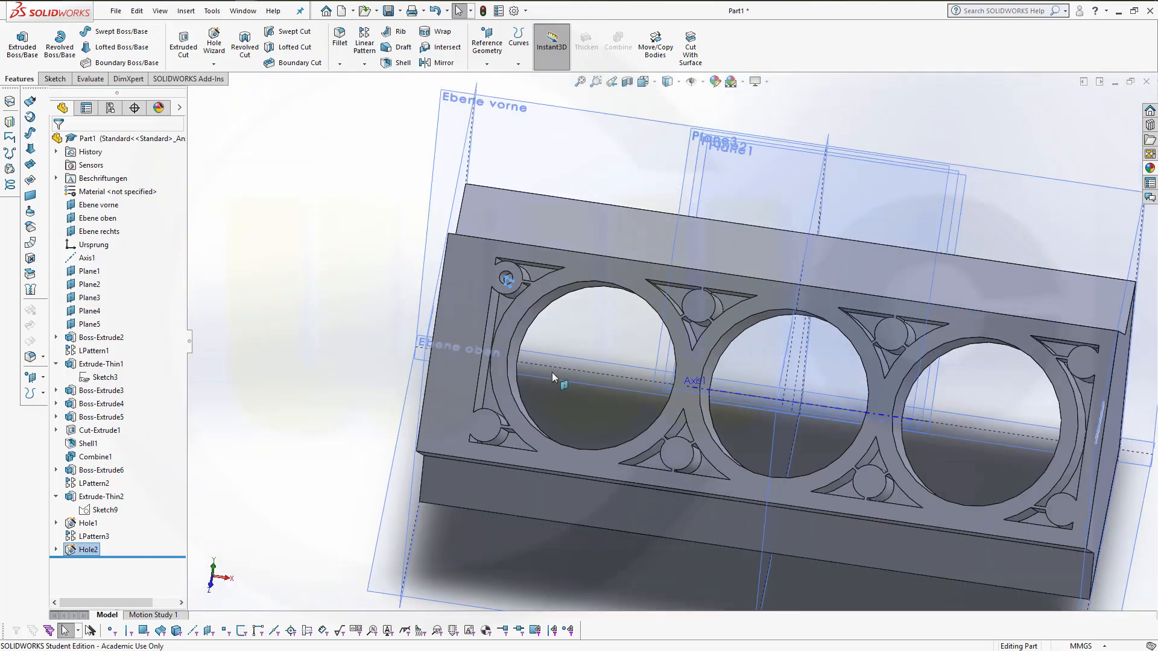
pyautogui.click(364, 41)
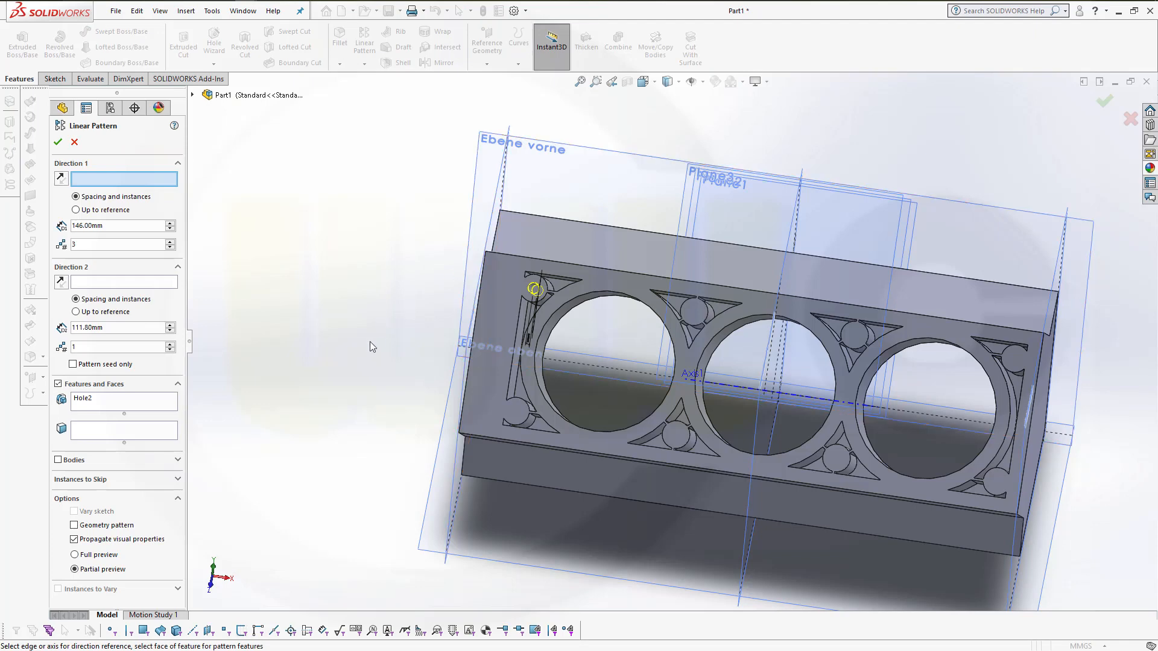
pyautogui.doubleClick(95, 243)
pyautogui.write('4')
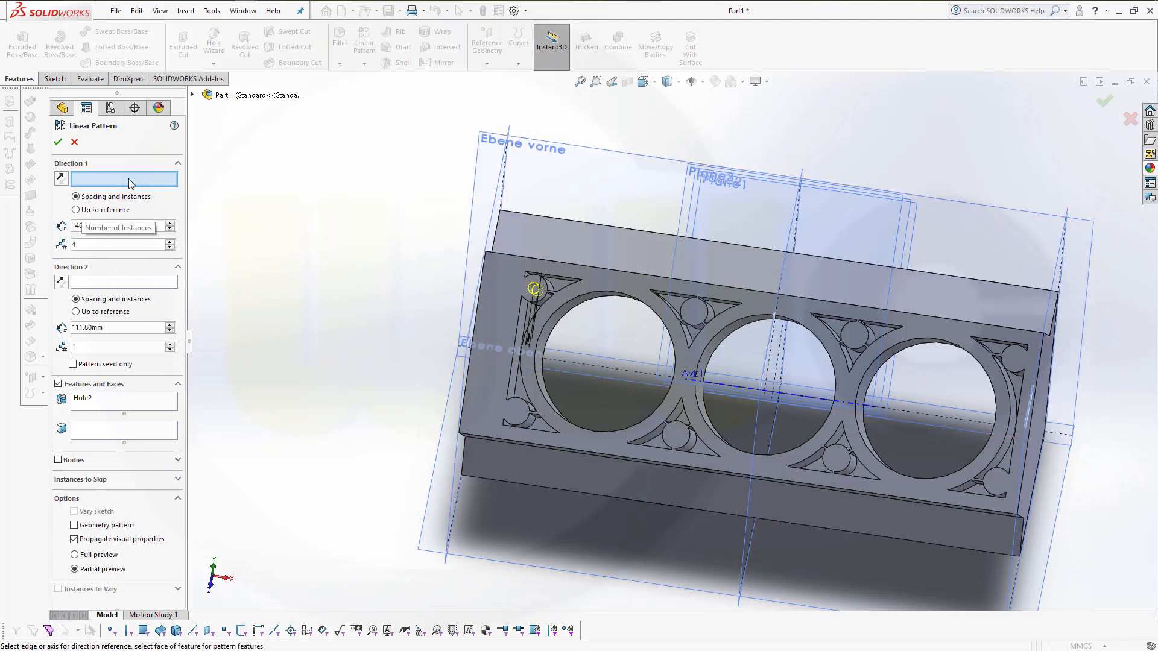
pyautogui.click(789, 398)
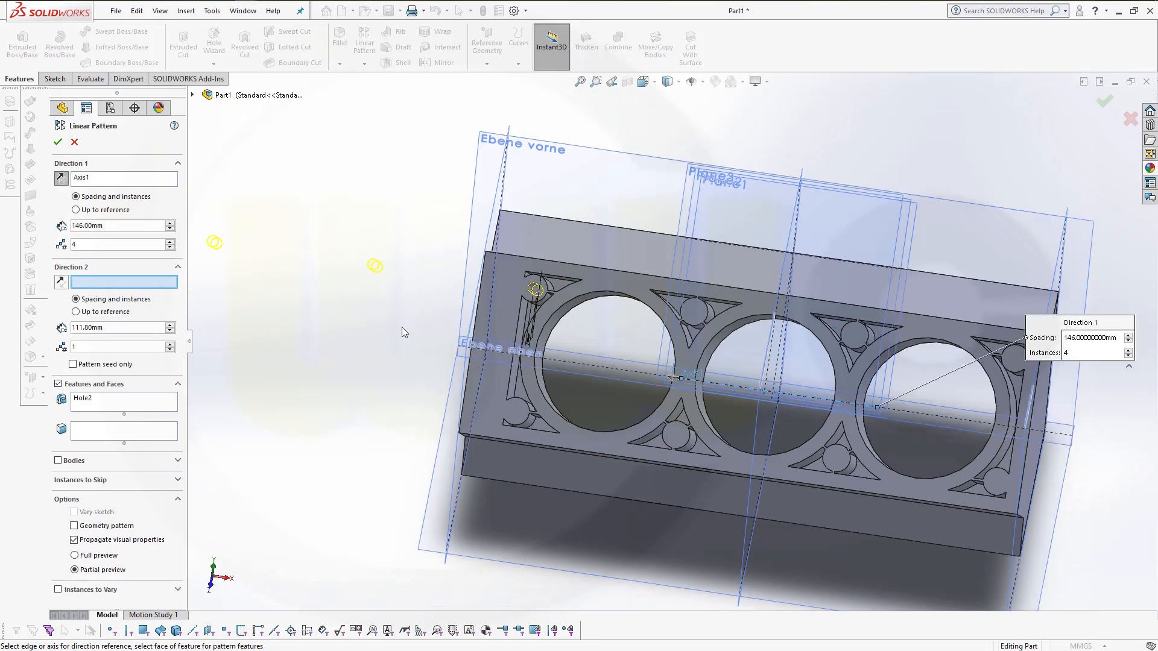
pyautogui.moveTo(395, 334); pyautogui.dragTo(367, 355, button='middle')
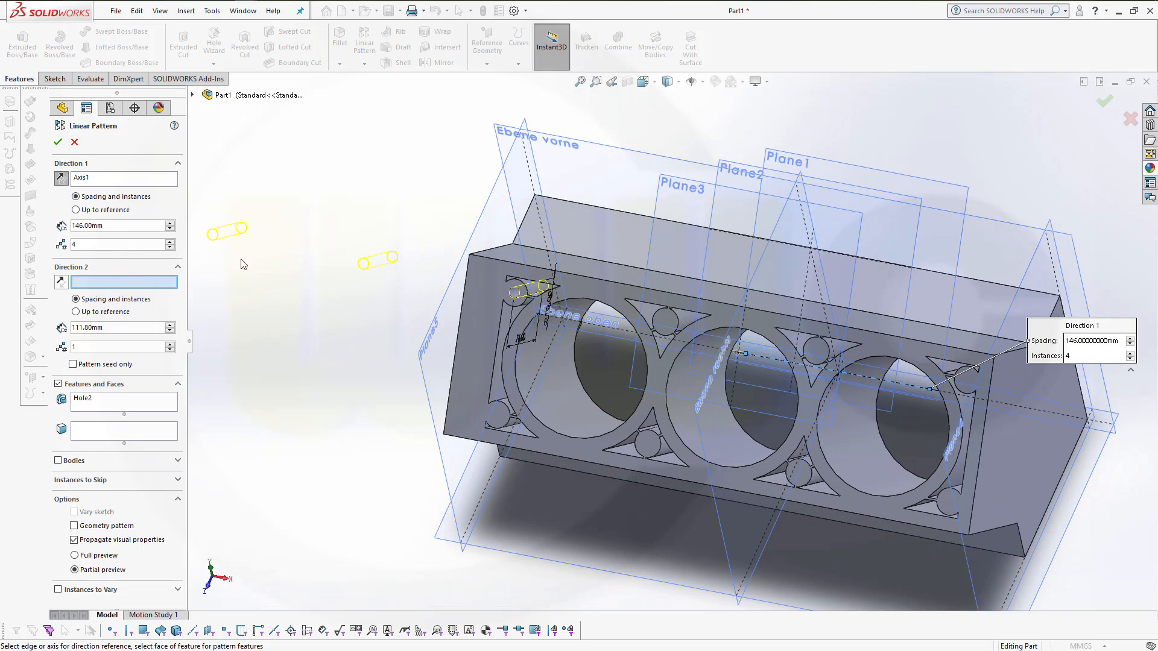
pyautogui.click(60, 179)
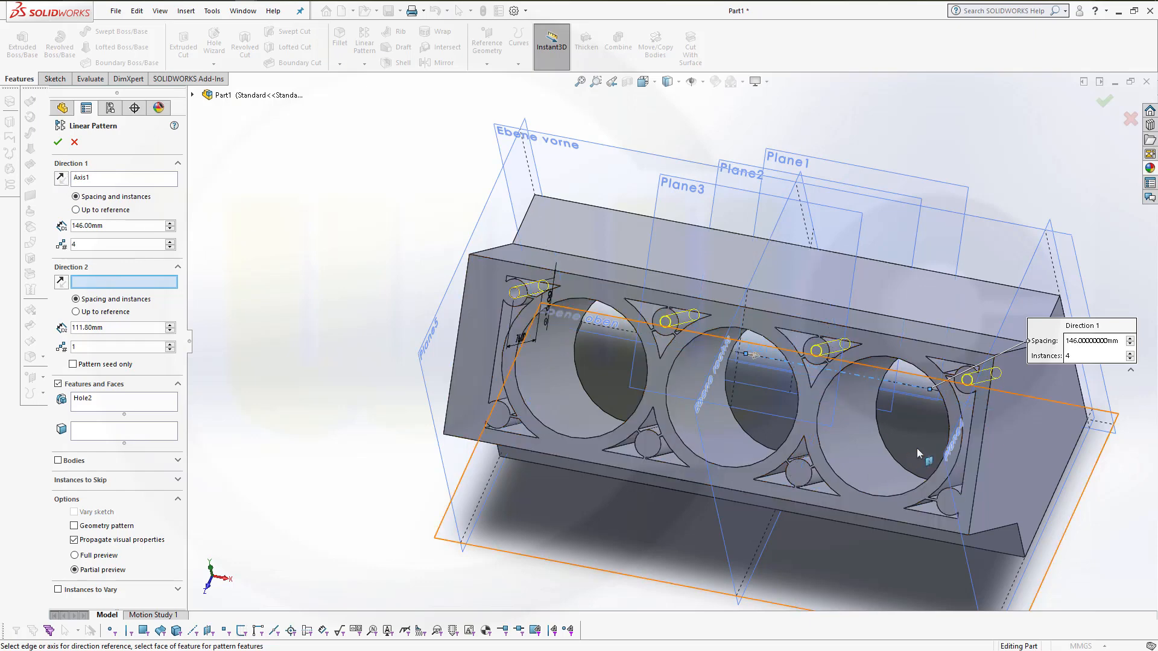
# Use the slanted face's short end edge as the pattern's second direction, with 2 instances at 111.8 mm spacing.
pyautogui.click(967, 446)
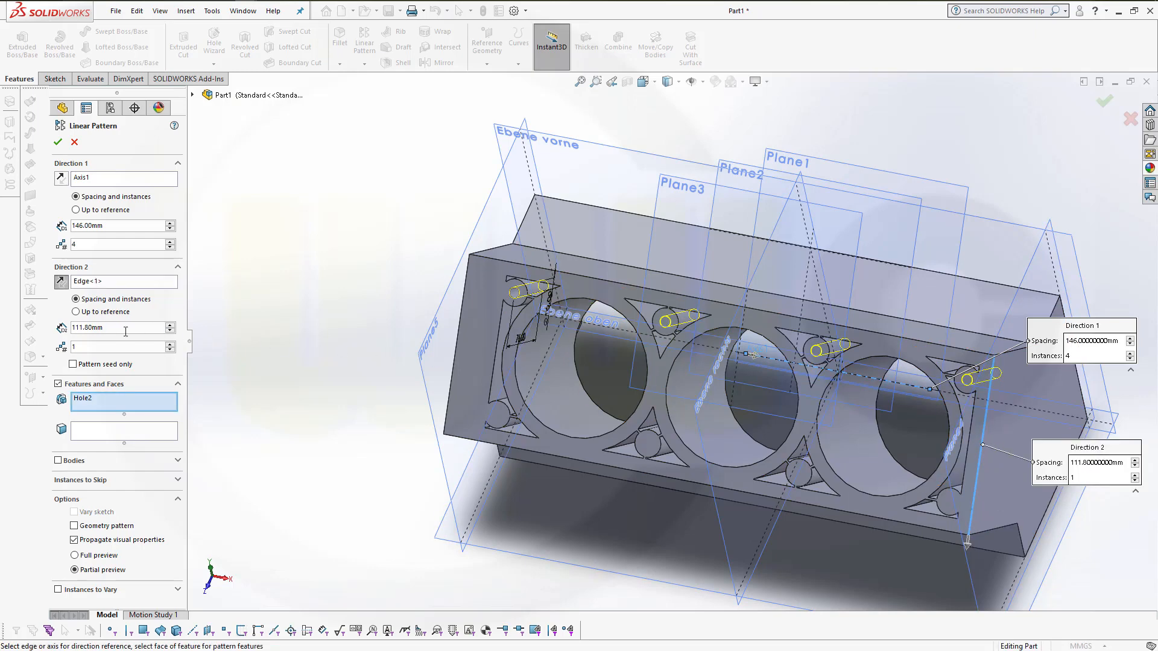
pyautogui.click(98, 348)
pyautogui.write('2')
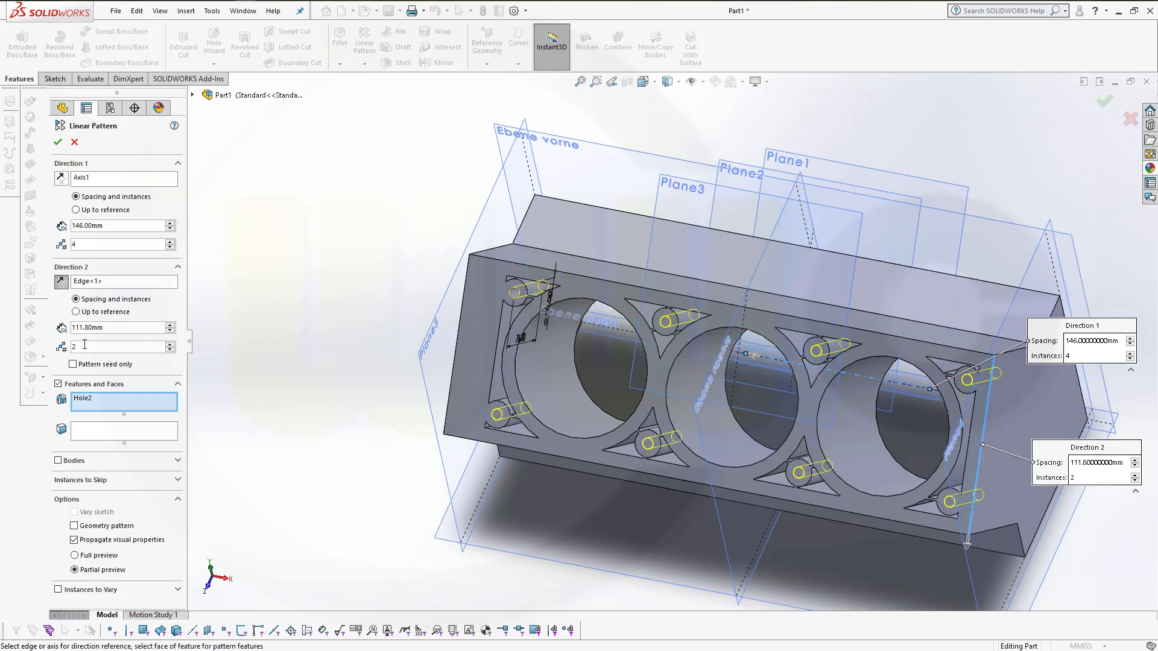
# Complete the two-direction linear pattern of the 10 mm boss hole and hide Plane1 through Plane5.
pyautogui.click(58, 143)
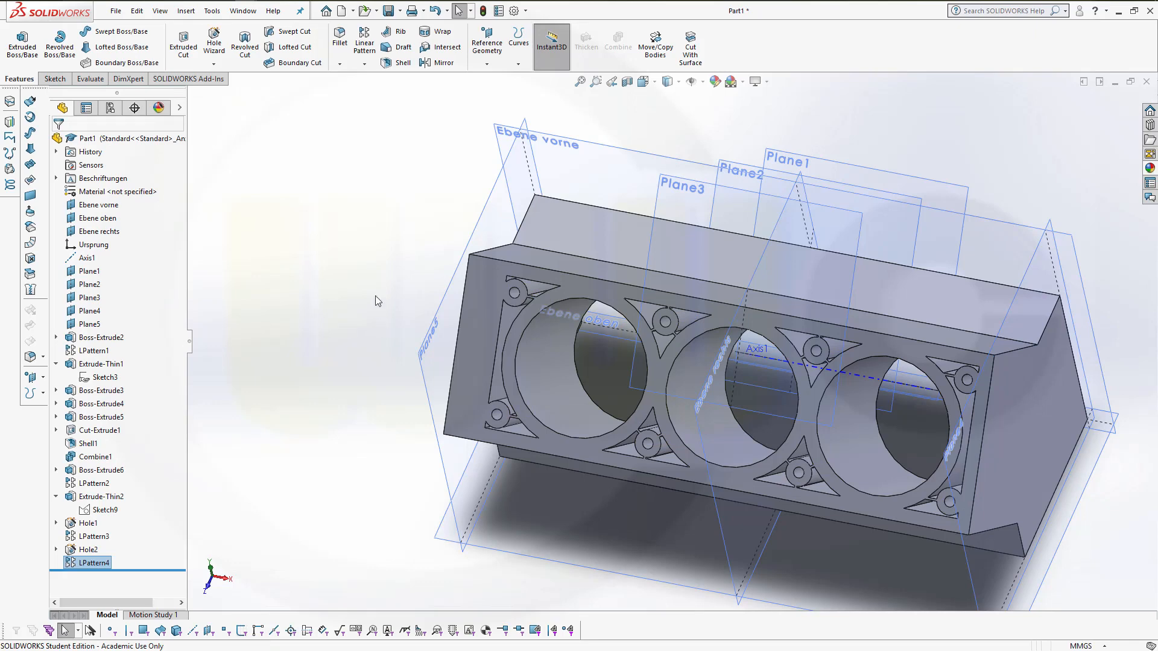
pyautogui.moveTo(375, 296); pyautogui.dragTo(376, 267, button='middle')
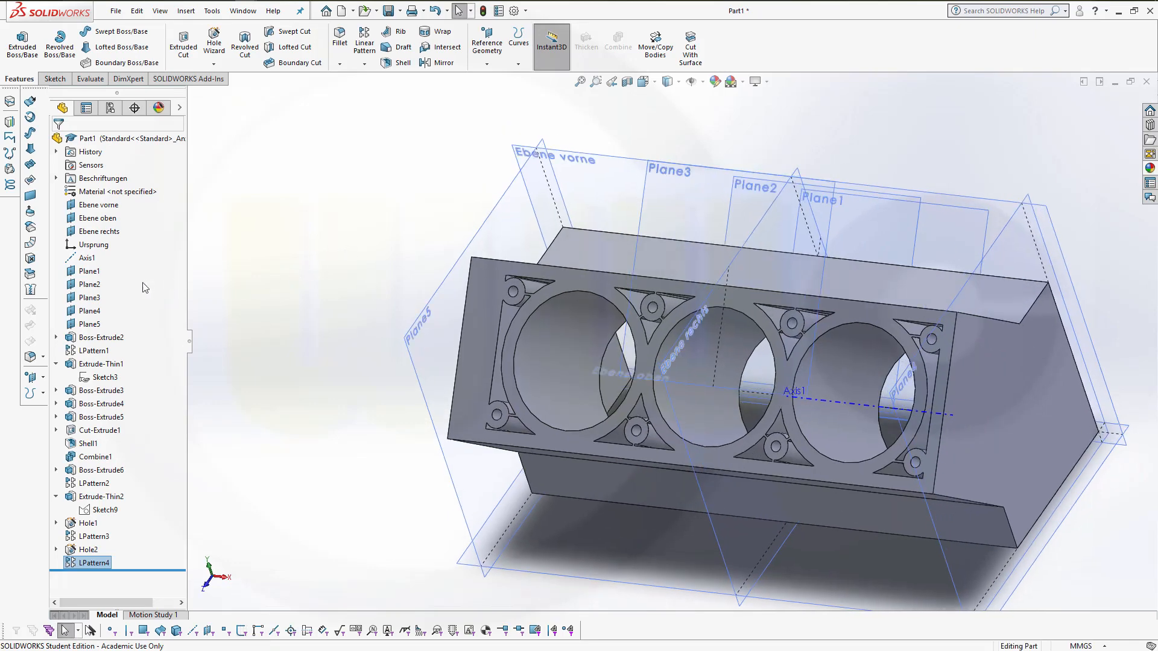
pyautogui.click(89, 271)
pyautogui.keyDown('shift'); pyautogui.click(85, 326); pyautogui.keyUp('shift')
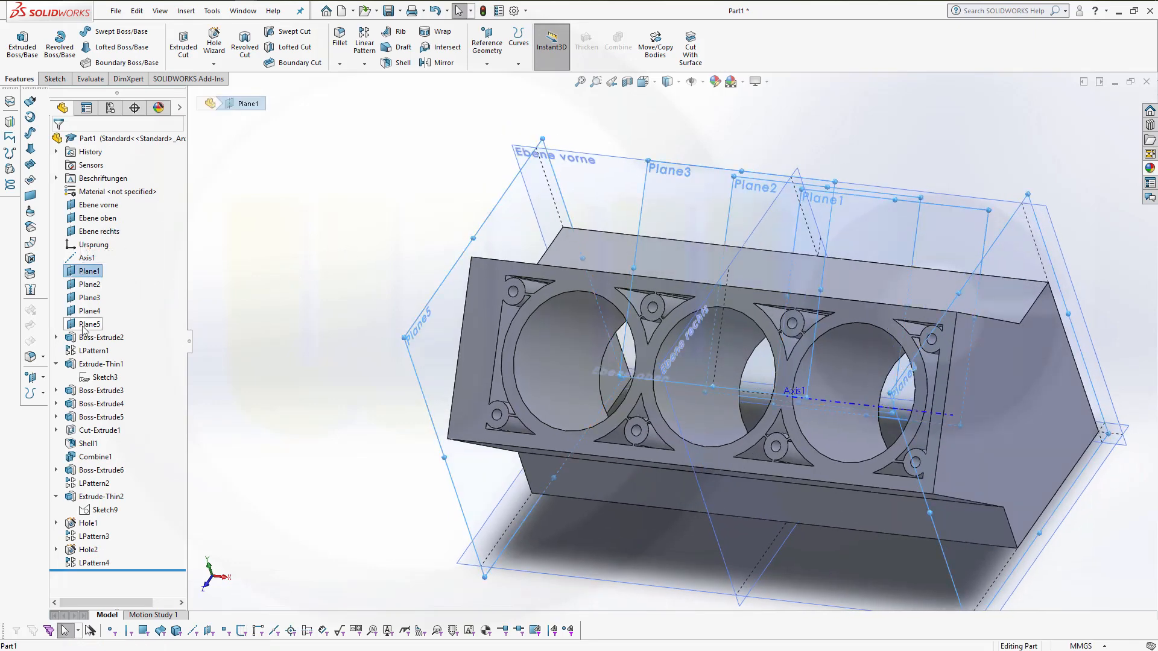
pyautogui.click(91, 309)
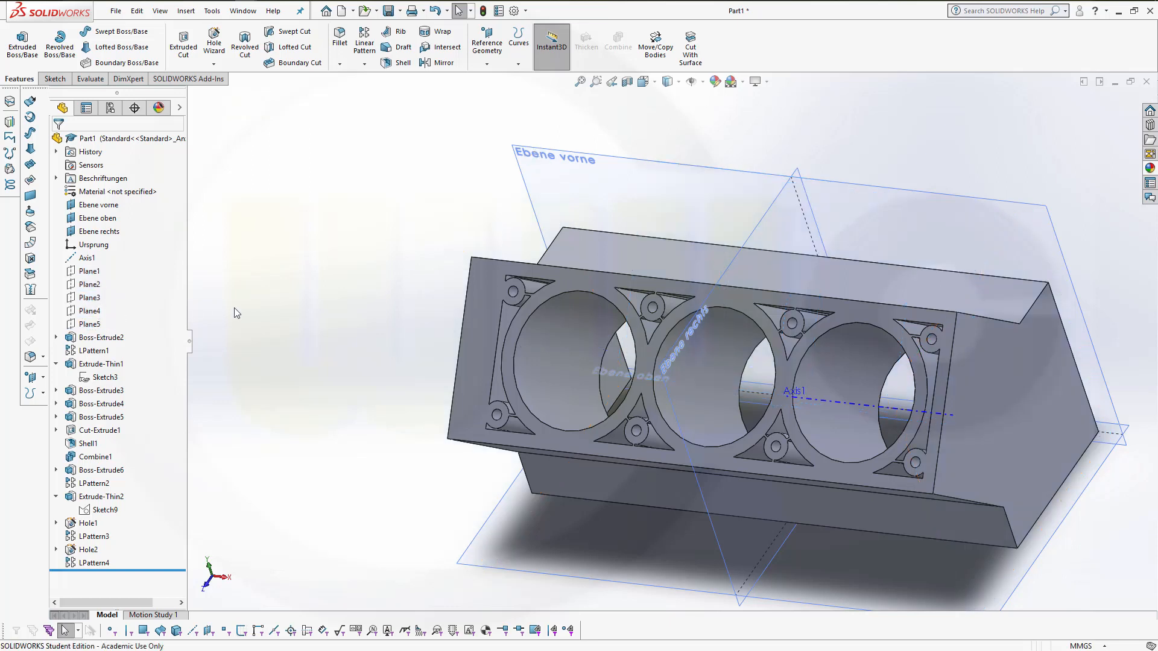
# Hide the three default planes Ebene vorne, Ebene oben and Ebene rechts.
pyautogui.click(110, 206)
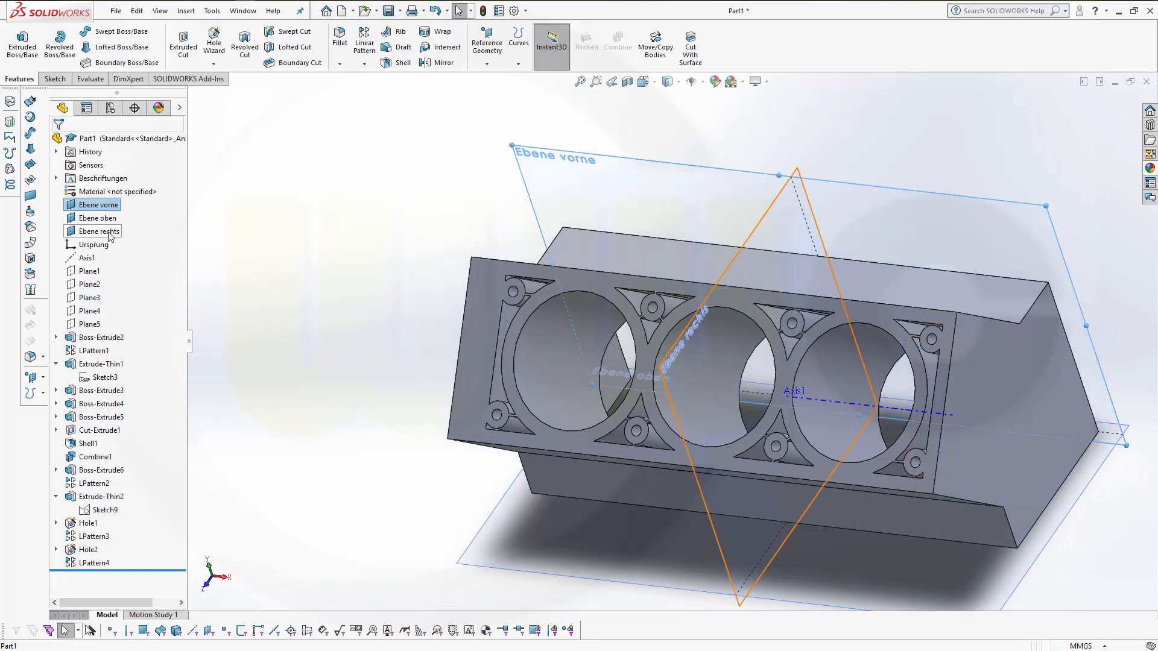
pyautogui.keyDown('shift'); pyautogui.click(110, 235); pyautogui.keyUp('shift')
pyautogui.click(121, 215)
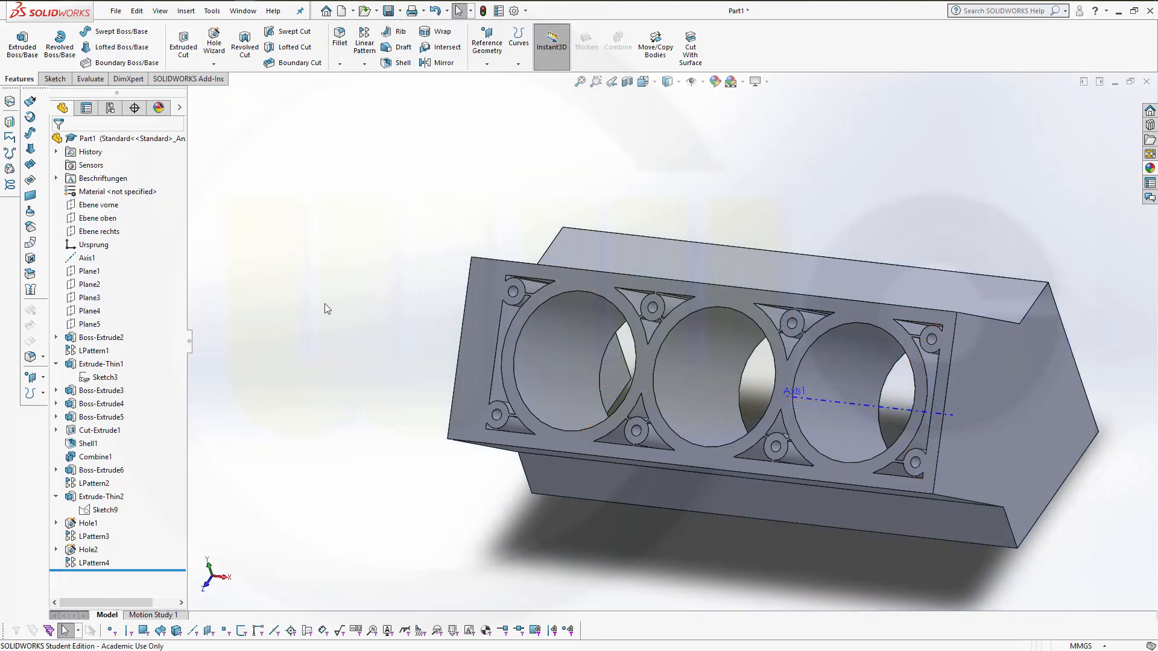
# Fillet the two long concave edges between the cylinder bank and the lower body with a 50 mm radius.
pyautogui.moveTo(325, 303); pyautogui.dragTo(307, 280, button='middle')
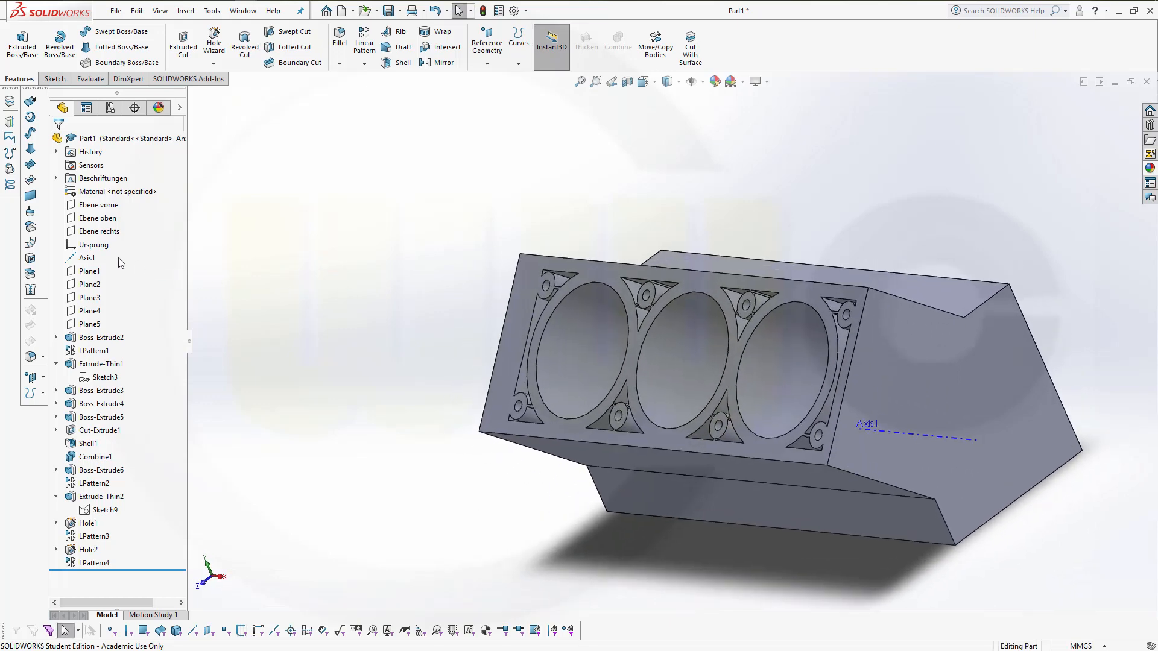
pyautogui.scroll(3, 341, 392)
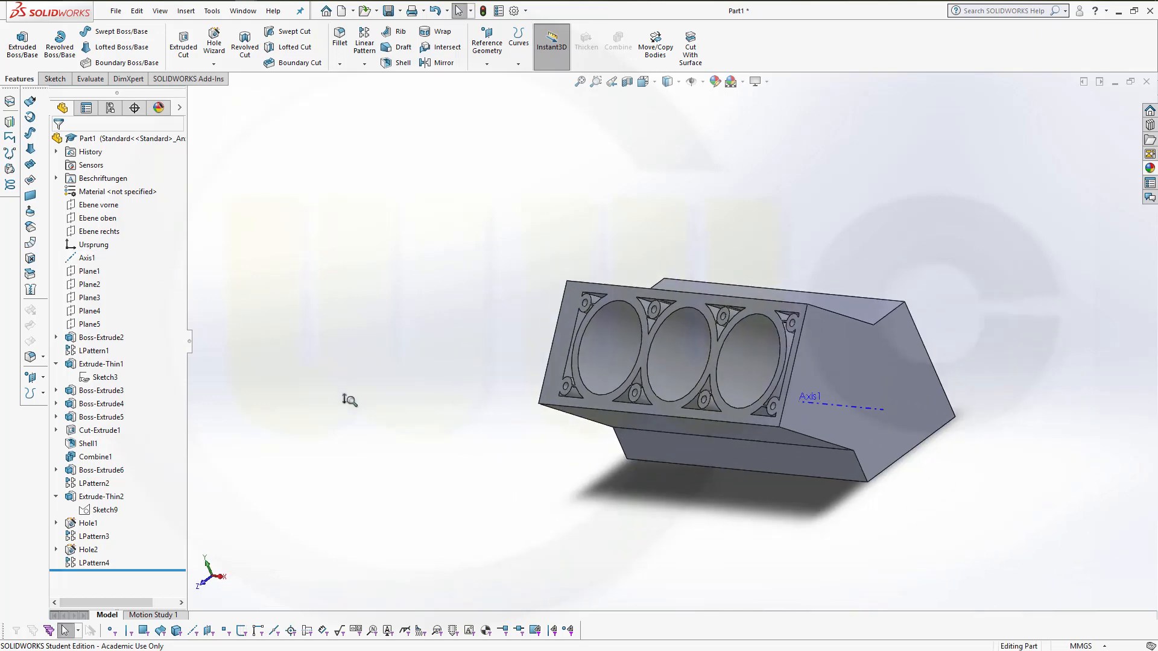
pyautogui.moveTo(419, 350); pyautogui.dragTo(410, 356, button='middle')
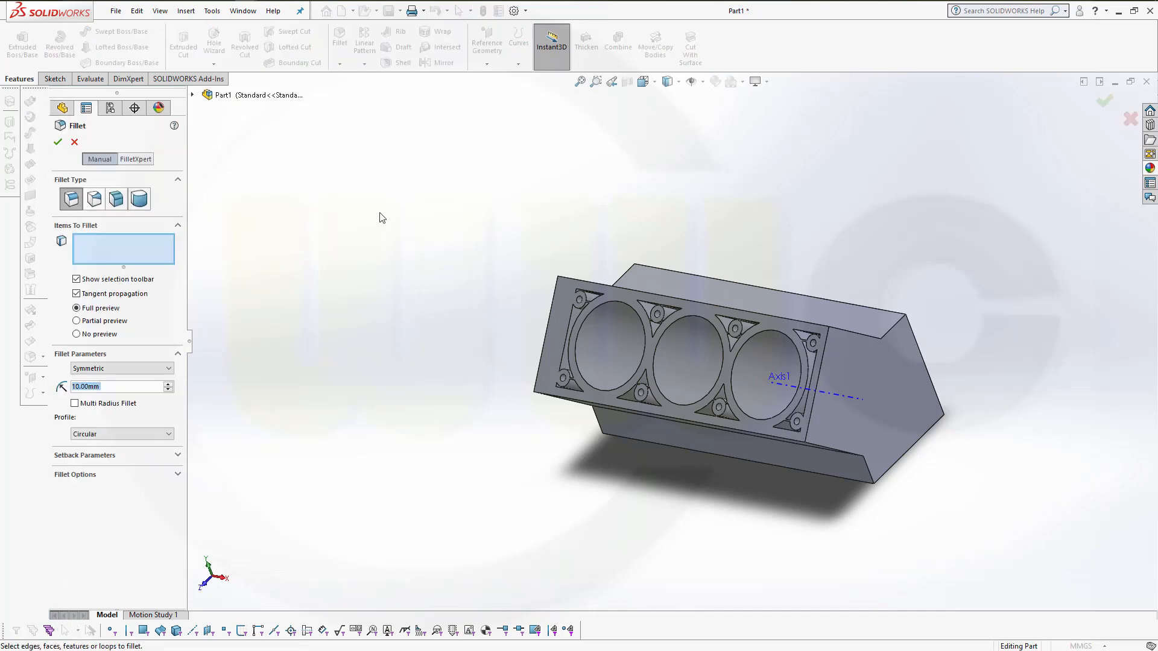
pyautogui.write('50')
pyautogui.moveTo(418, 461); pyautogui.dragTo(375, 472, button='middle')
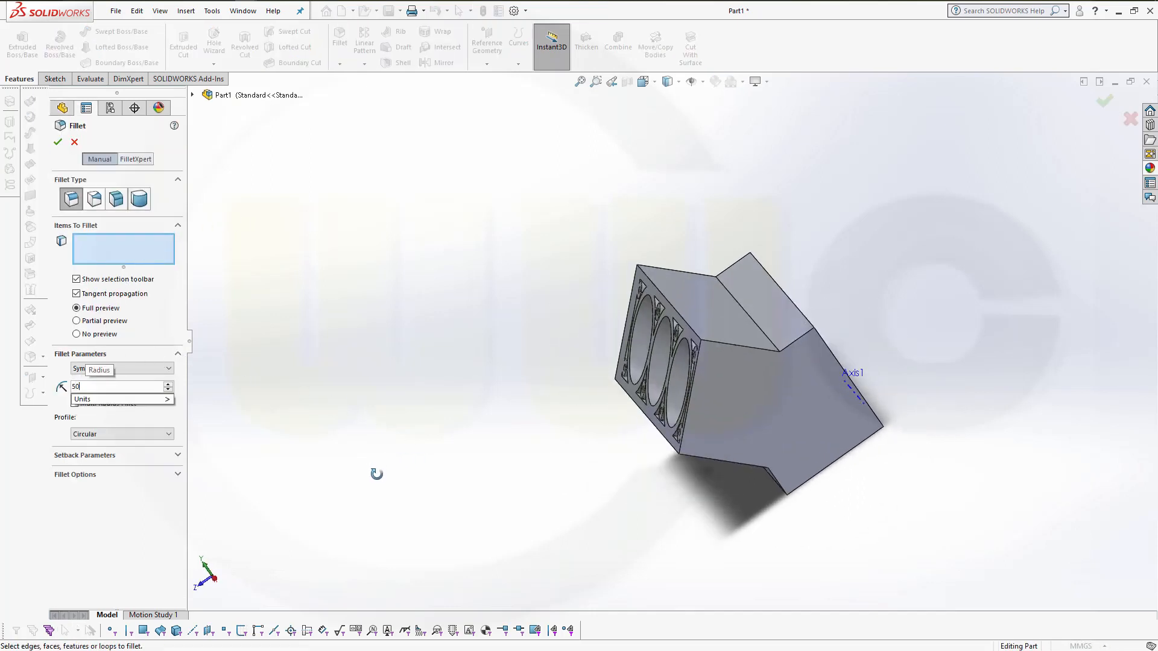
pyautogui.click(758, 331)
pyautogui.moveTo(529, 405); pyautogui.dragTo(720, 455, button='middle')
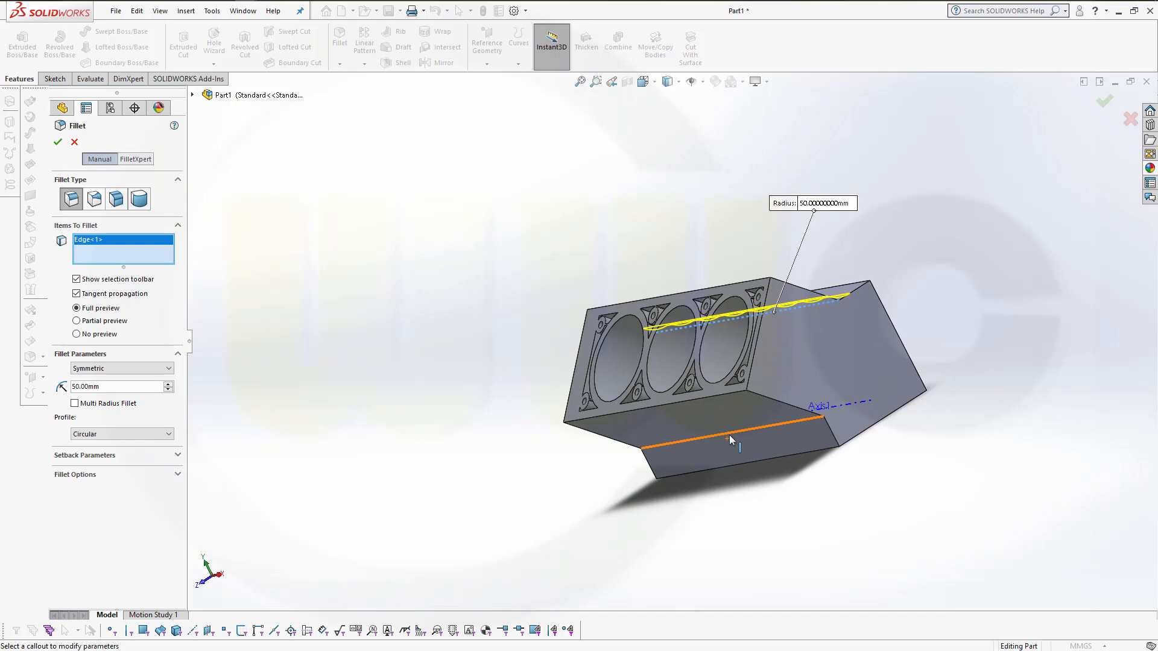
pyautogui.click(729, 436)
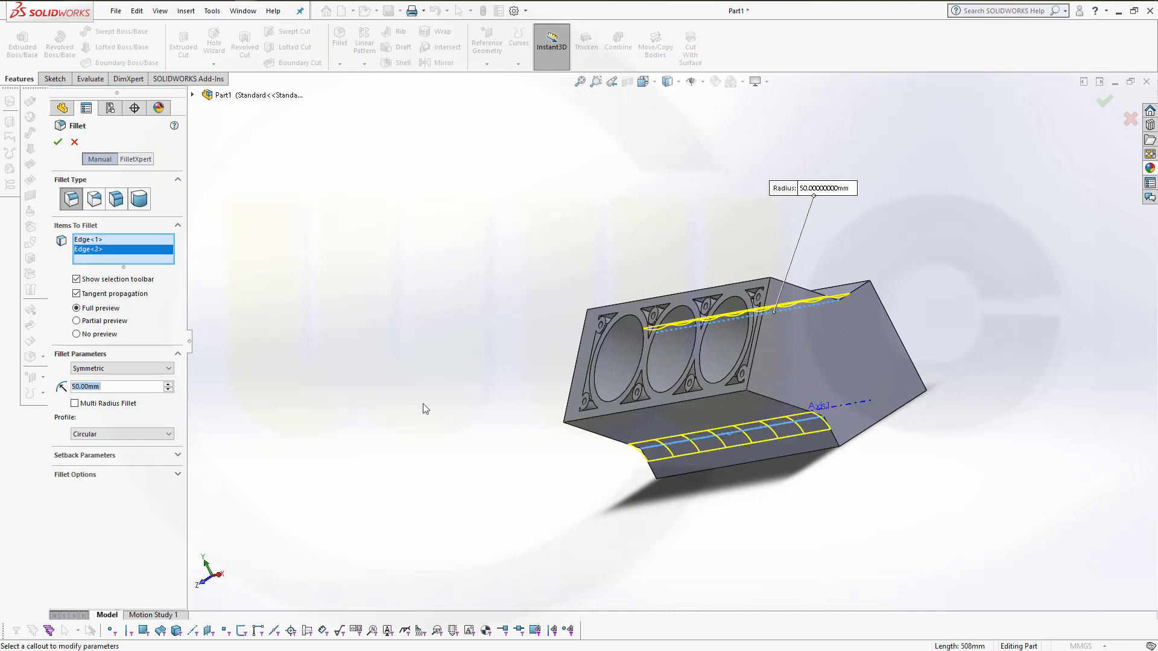
pyautogui.click(58, 142)
# Fillet the upper and lower tangent edge chains on both end faces of the block with a 25 mm radius.
pyautogui.moveTo(377, 329); pyautogui.dragTo(366, 328, button='middle')
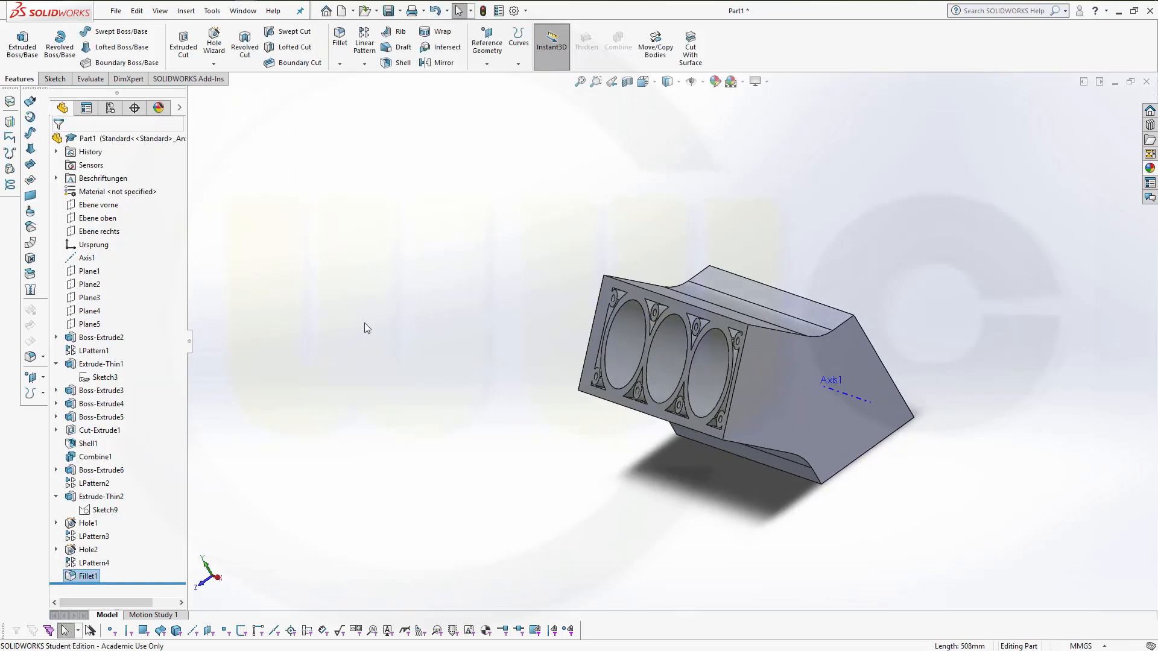
pyautogui.click(340, 38)
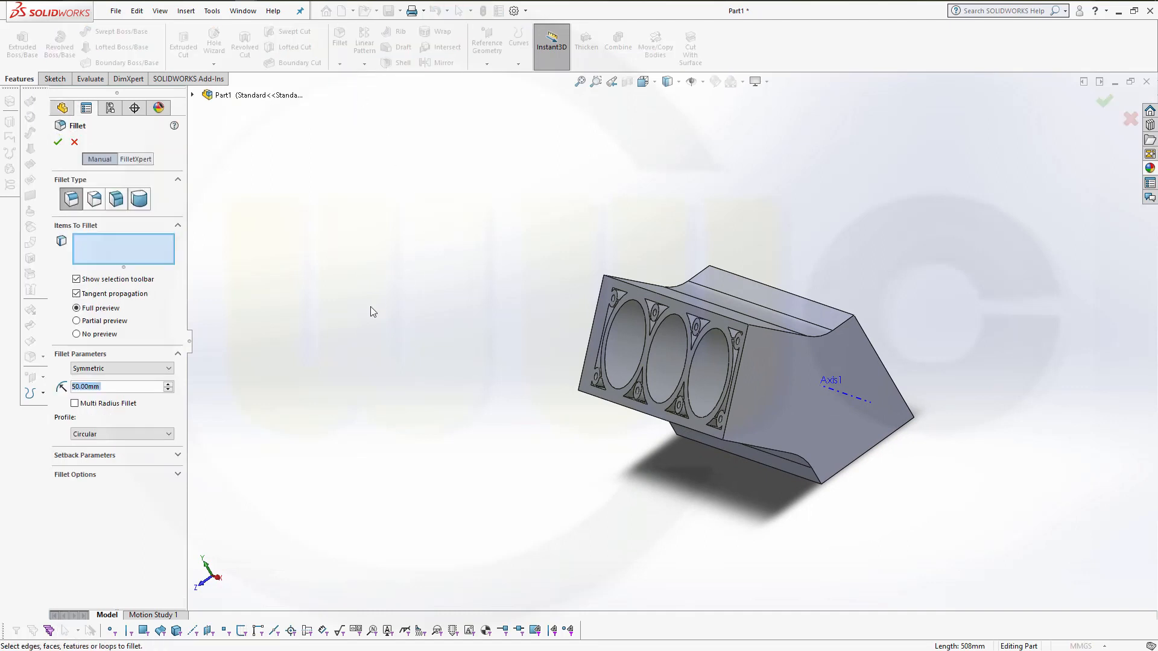
pyautogui.write('25')
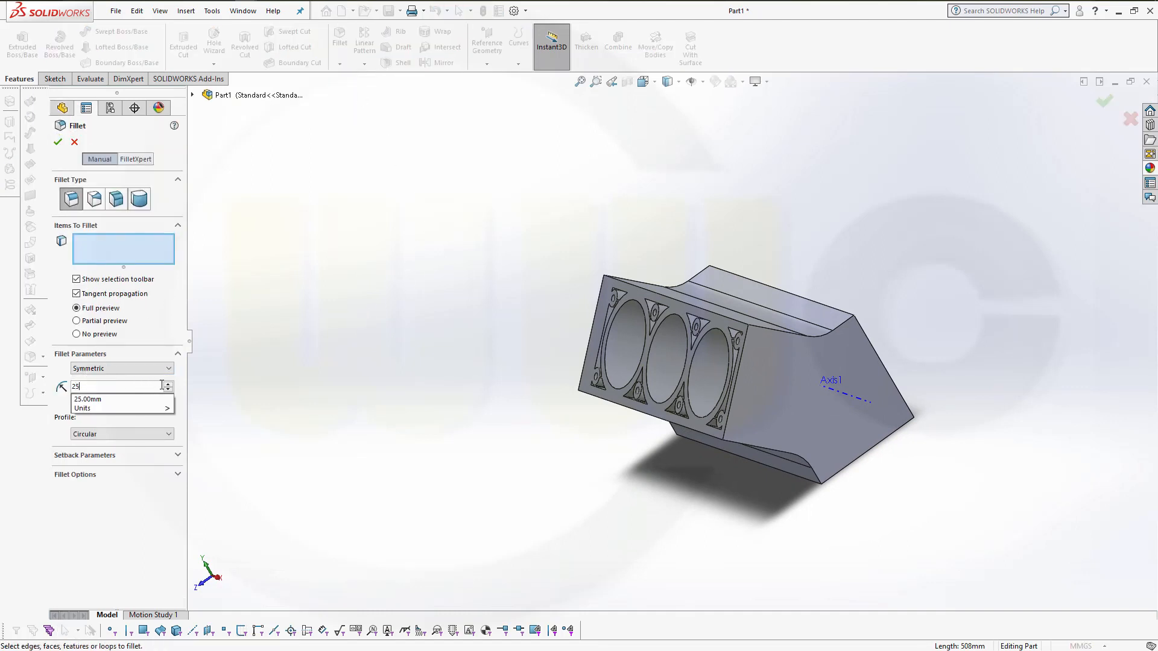
pyautogui.click(844, 331)
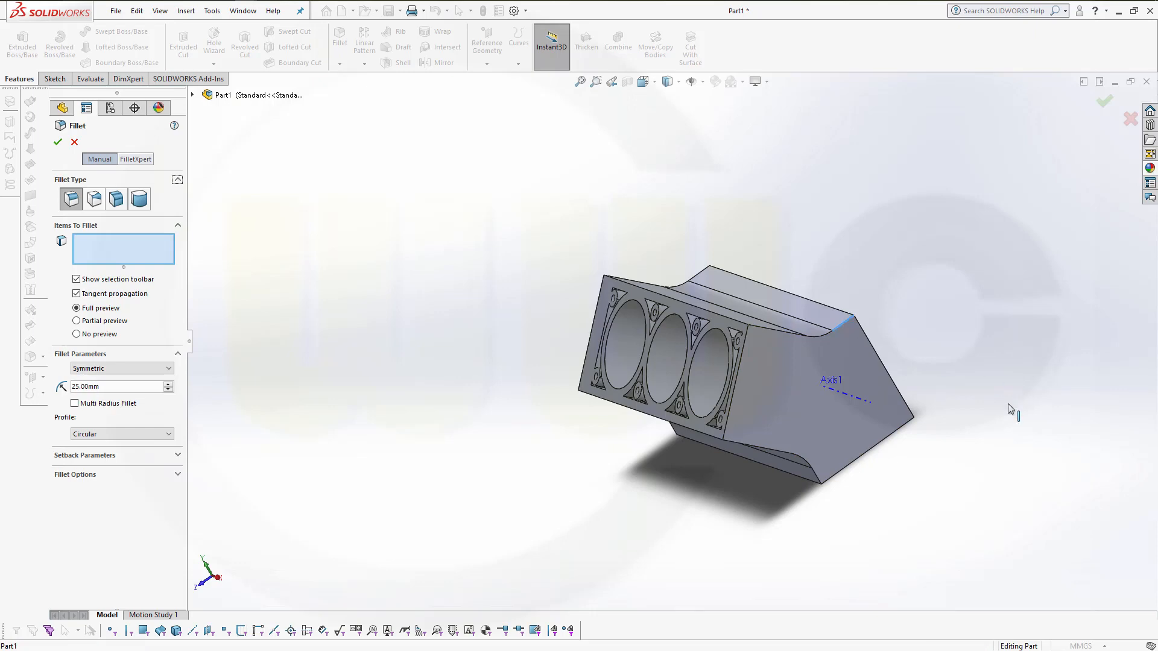
pyautogui.click(817, 481)
pyautogui.moveTo(817, 481); pyautogui.dragTo(631, 422, button='middle')
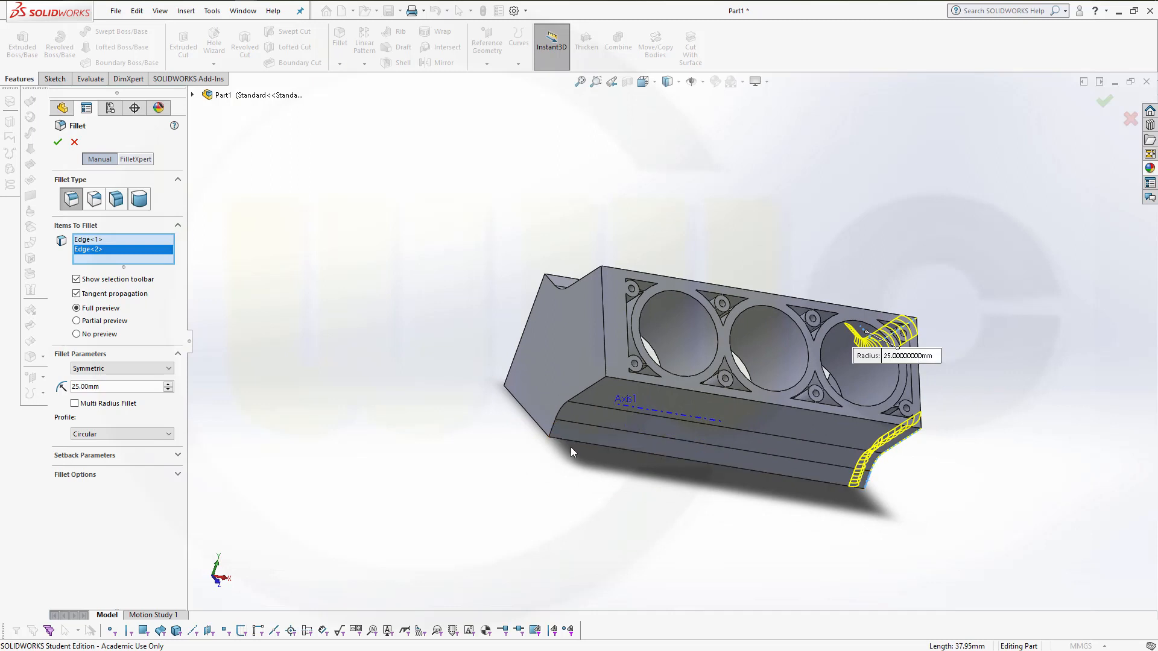
pyautogui.click(551, 432)
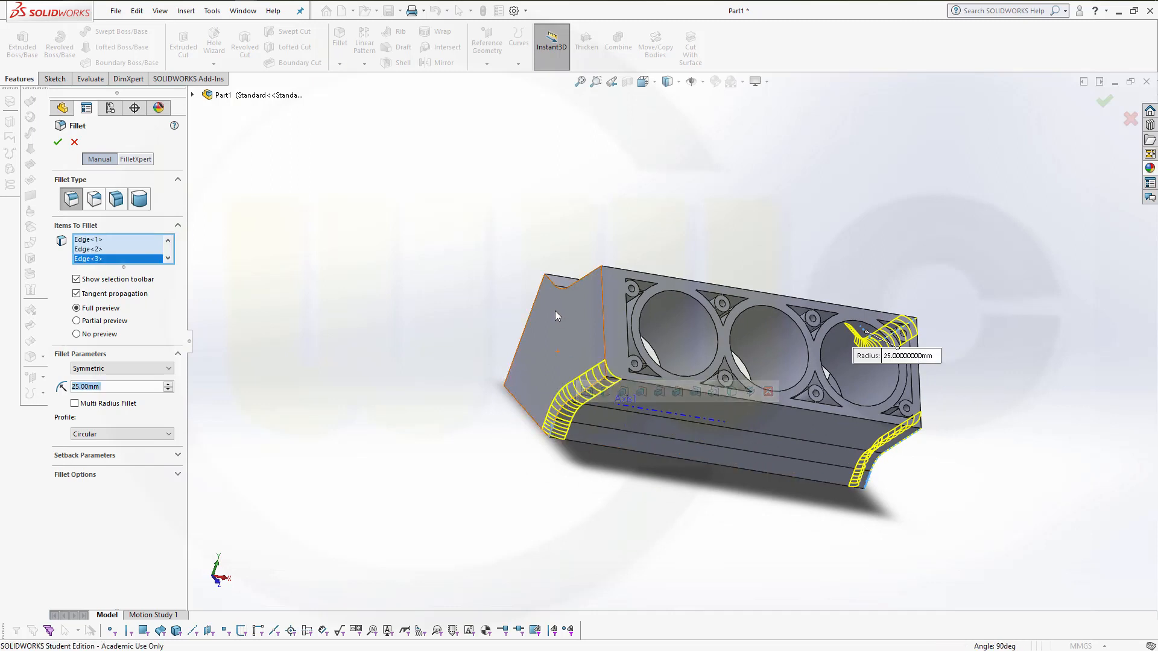
pyautogui.click(548, 280)
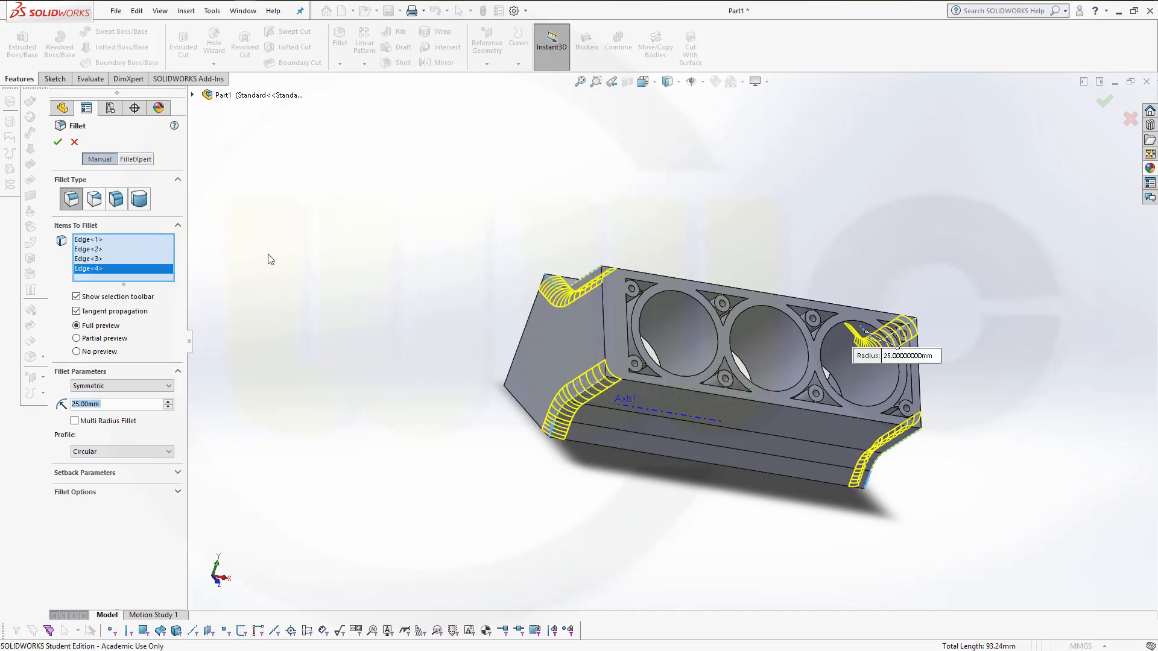
pyautogui.click(58, 143)
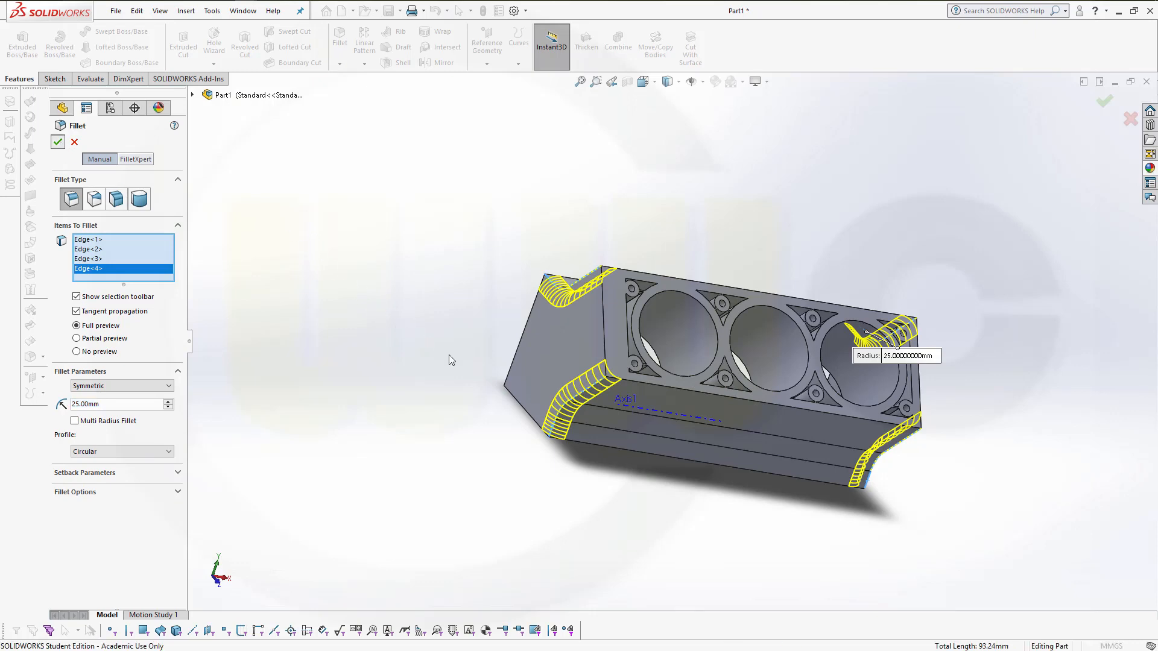
# Fillet the long inner edge of the hollow underside, above the three bores, with a 12.7 mm radius.
pyautogui.moveTo(832, 495); pyautogui.dragTo(609, 440, button='middle')
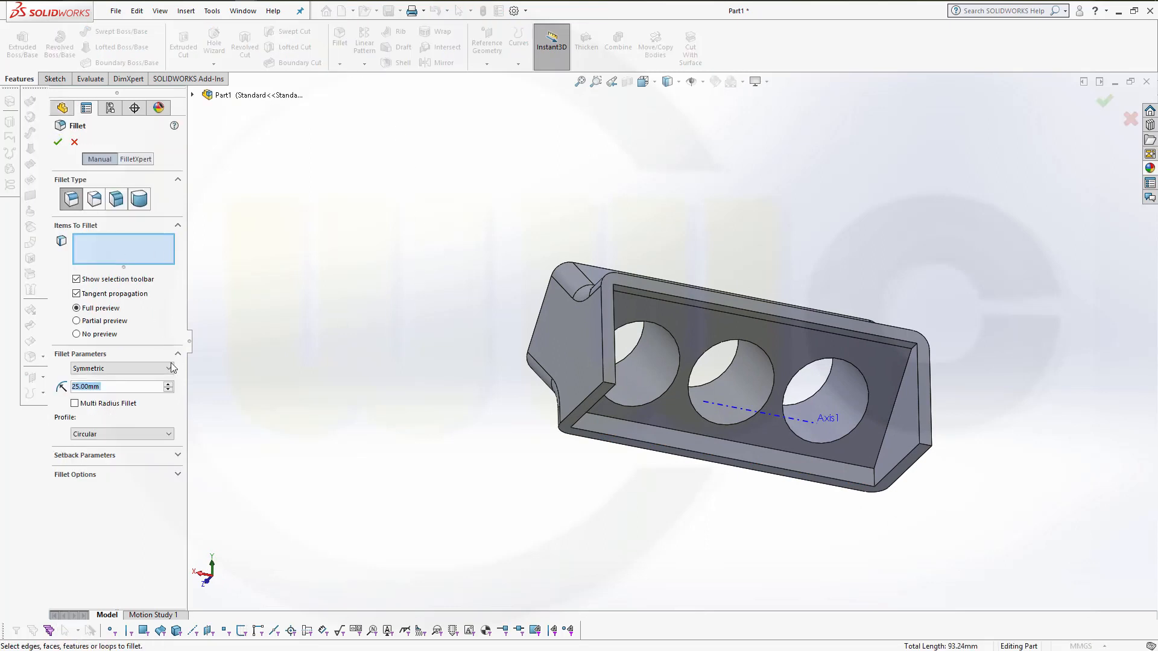
pyautogui.write('12,')
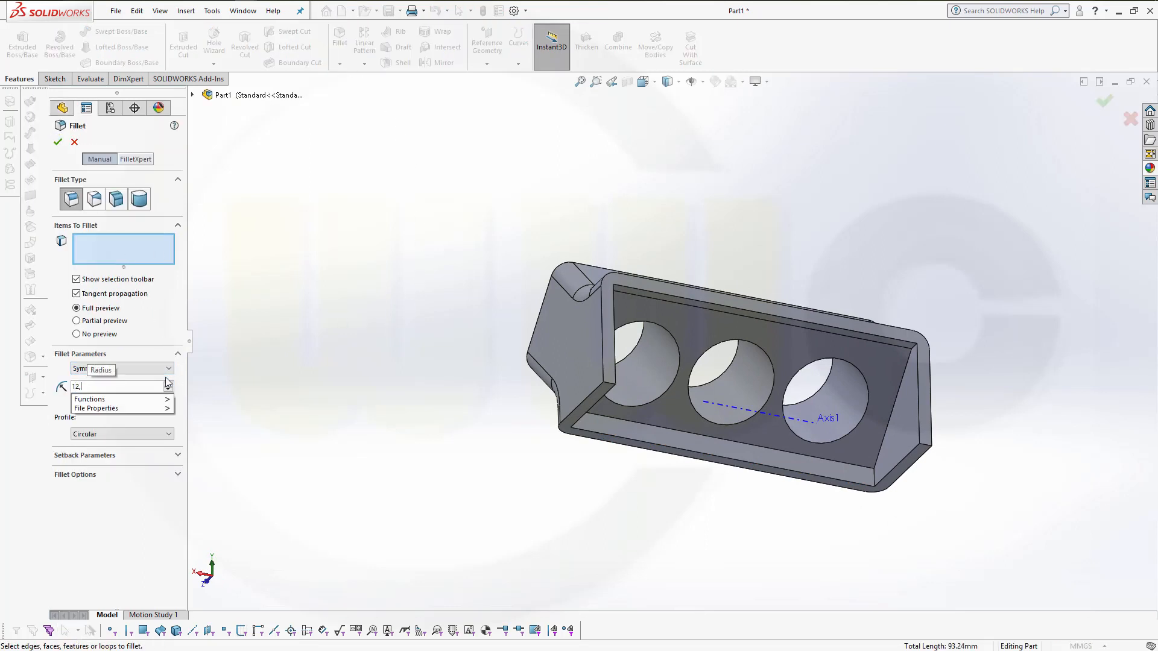
pyautogui.write('7')
pyautogui.press('Return')
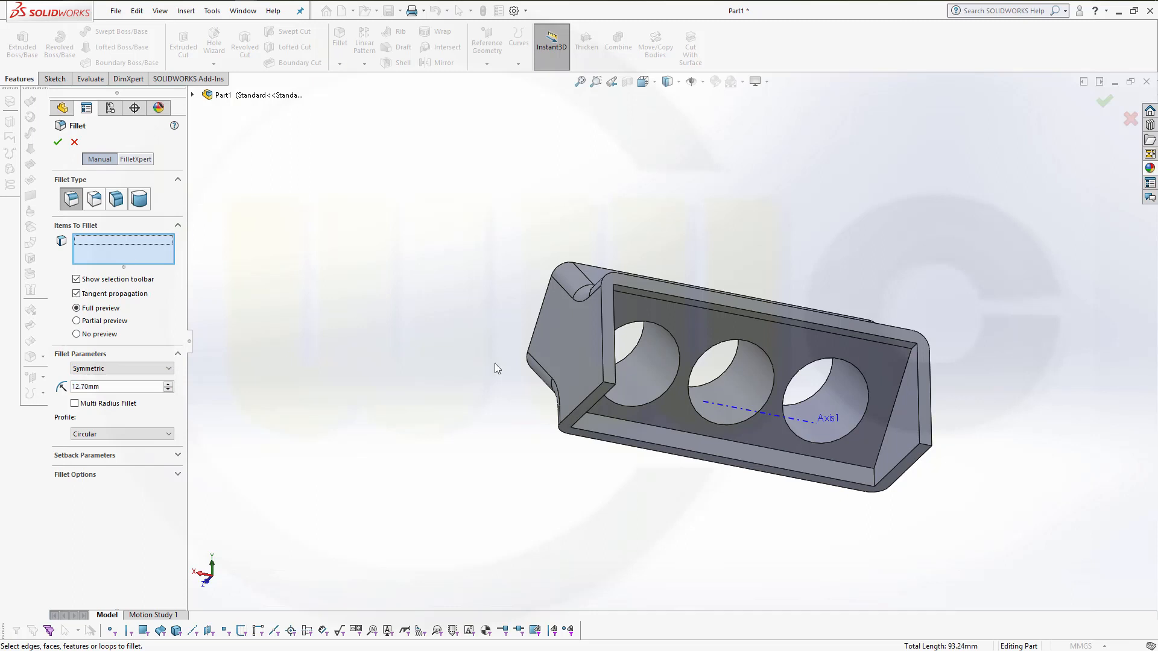
pyautogui.click(717, 308)
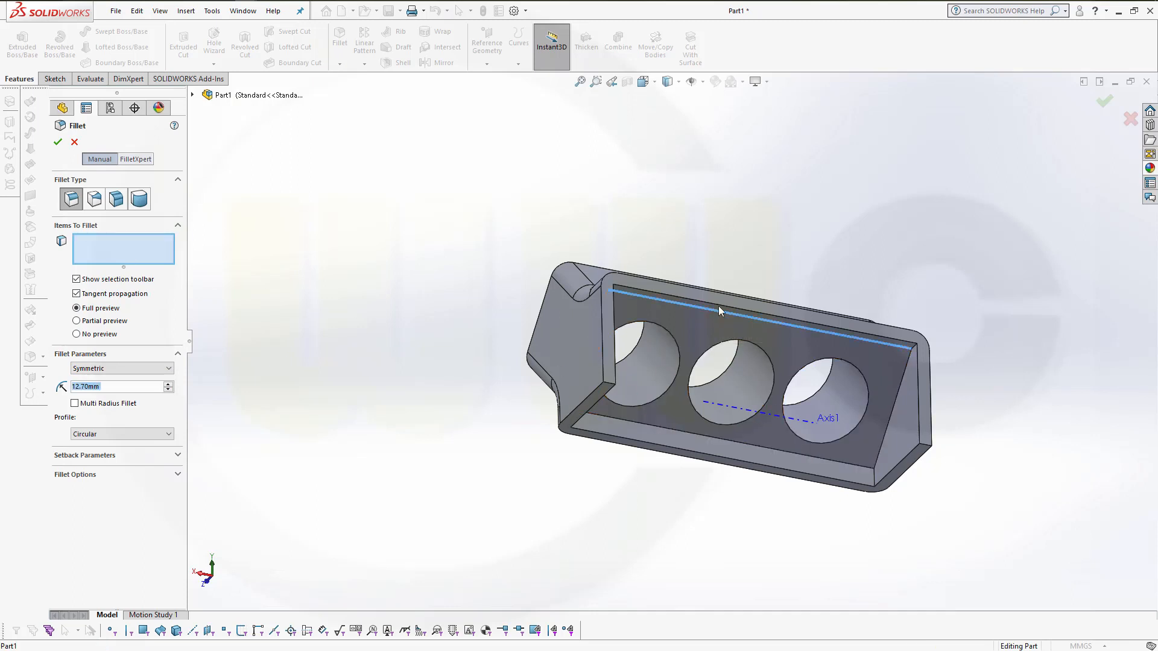
pyautogui.click(58, 143)
# Fillet the two short lower inner corner edges at the cavity's end walls with a 12 mm radius.
pyautogui.moveTo(522, 363); pyautogui.dragTo(483, 300, button='middle')
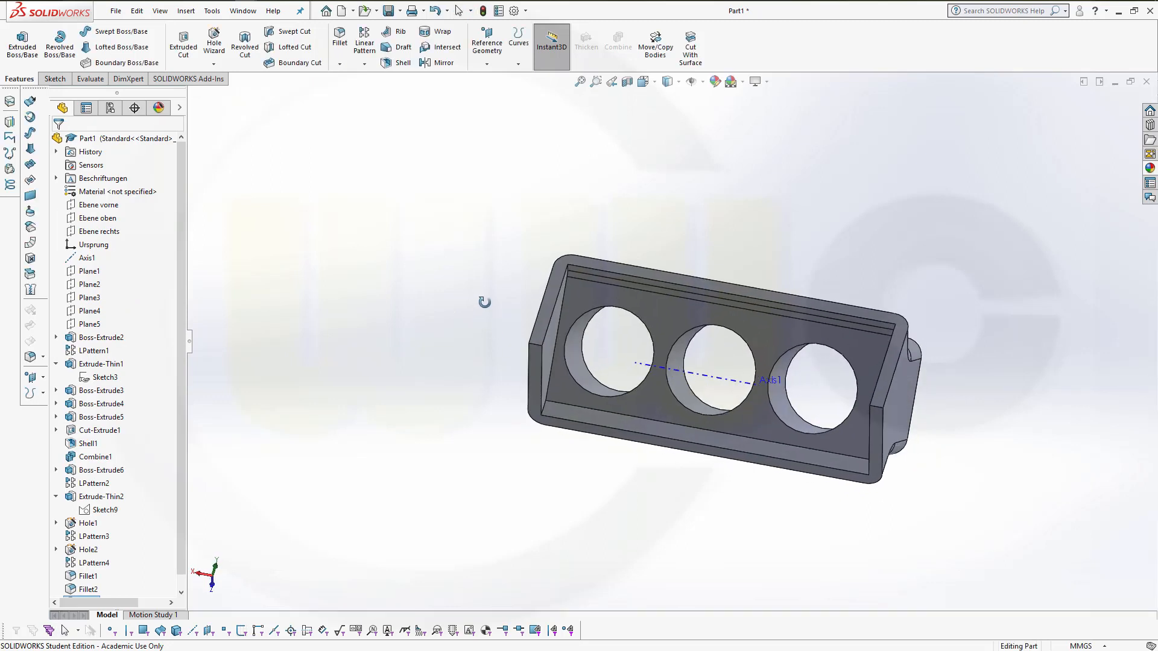
pyautogui.click(339, 38)
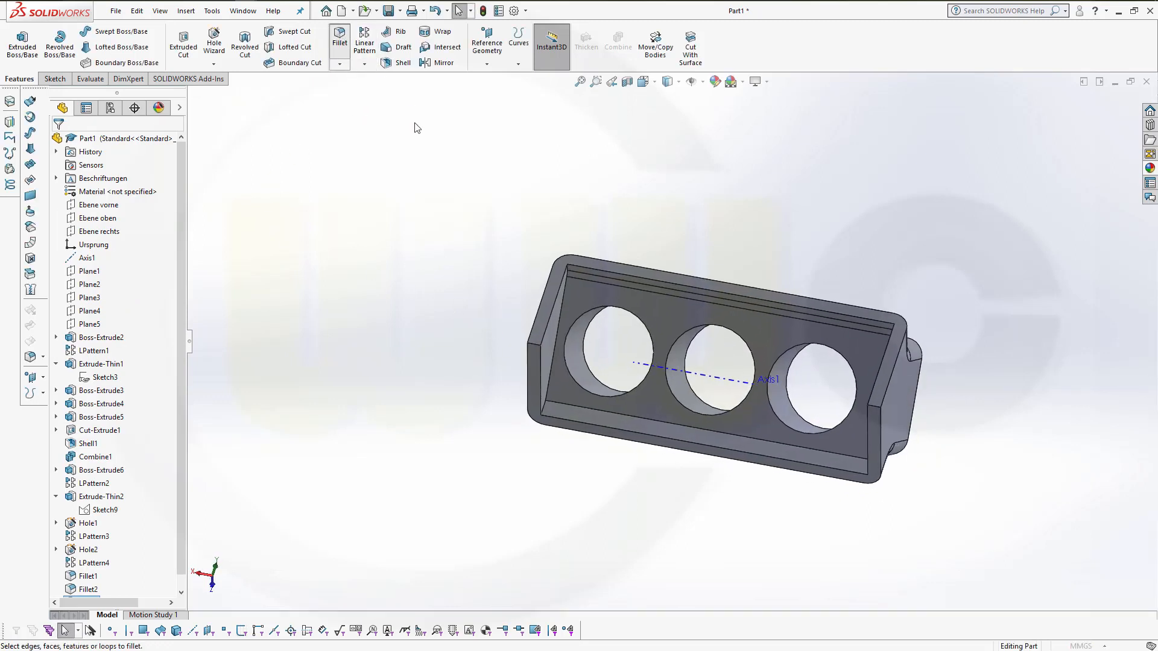
pyautogui.write('12')
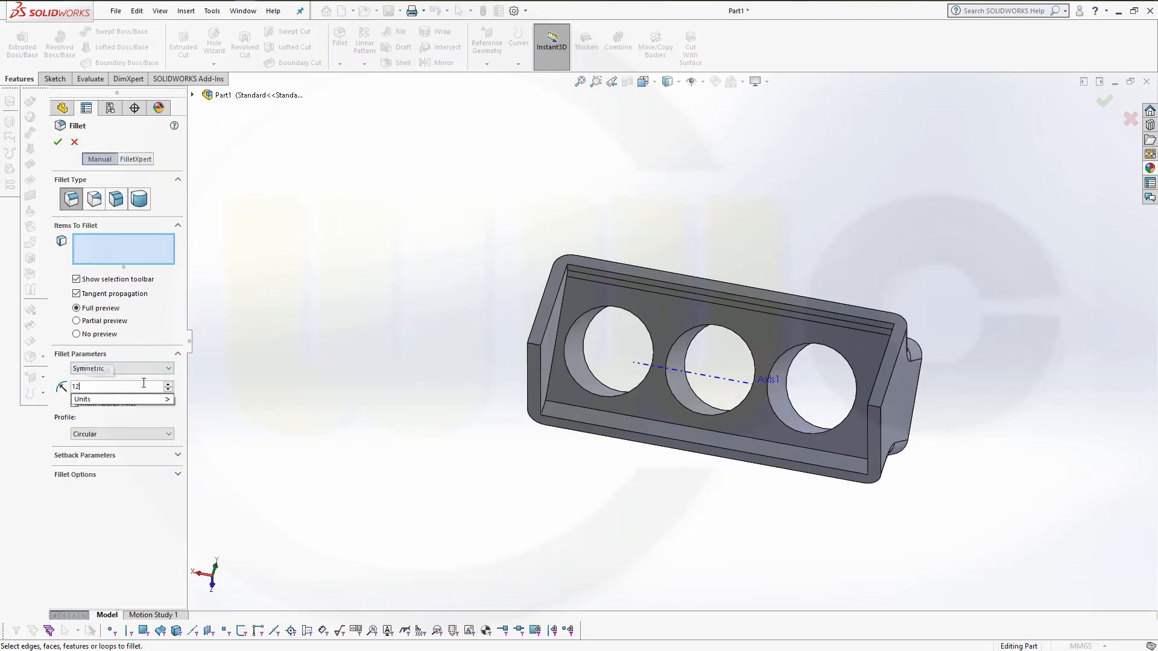
pyautogui.click(137, 244)
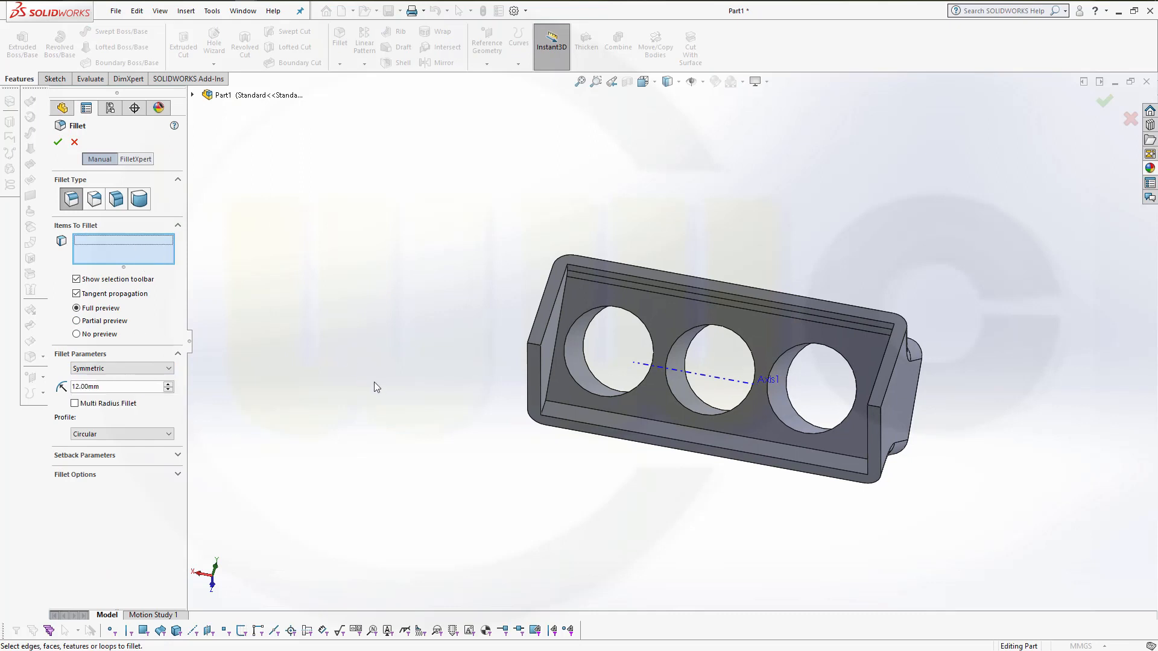
pyautogui.moveTo(373, 386); pyautogui.dragTo(354, 418, button='middle')
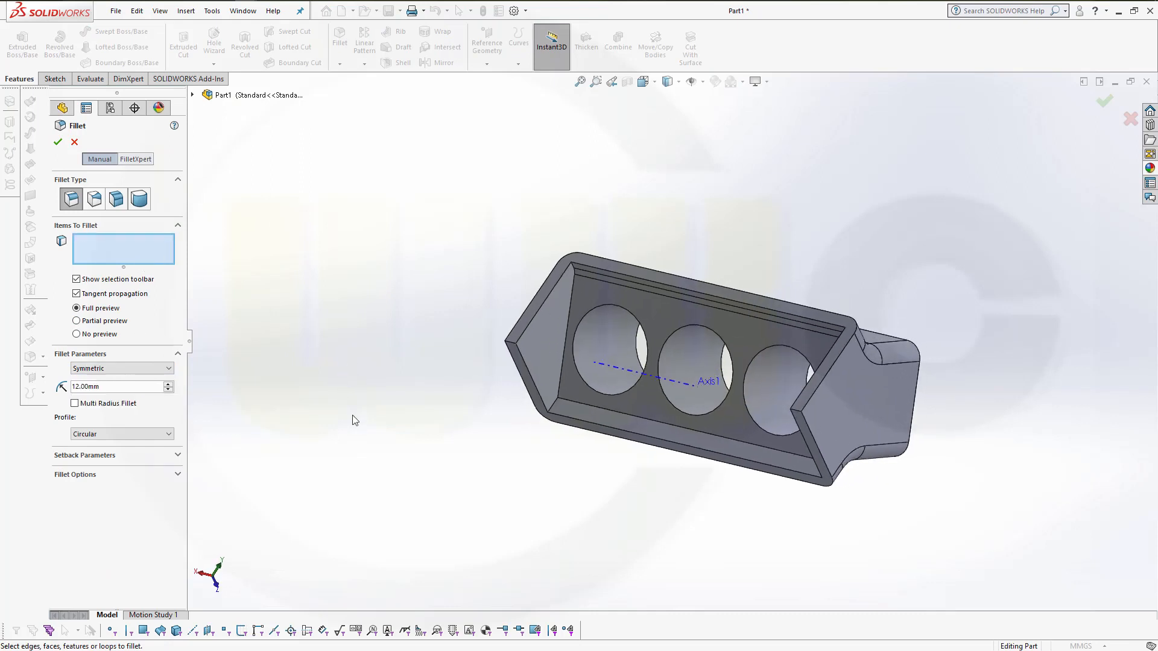
pyautogui.click(554, 412)
pyautogui.moveTo(460, 464); pyautogui.dragTo(527, 481, button='middle')
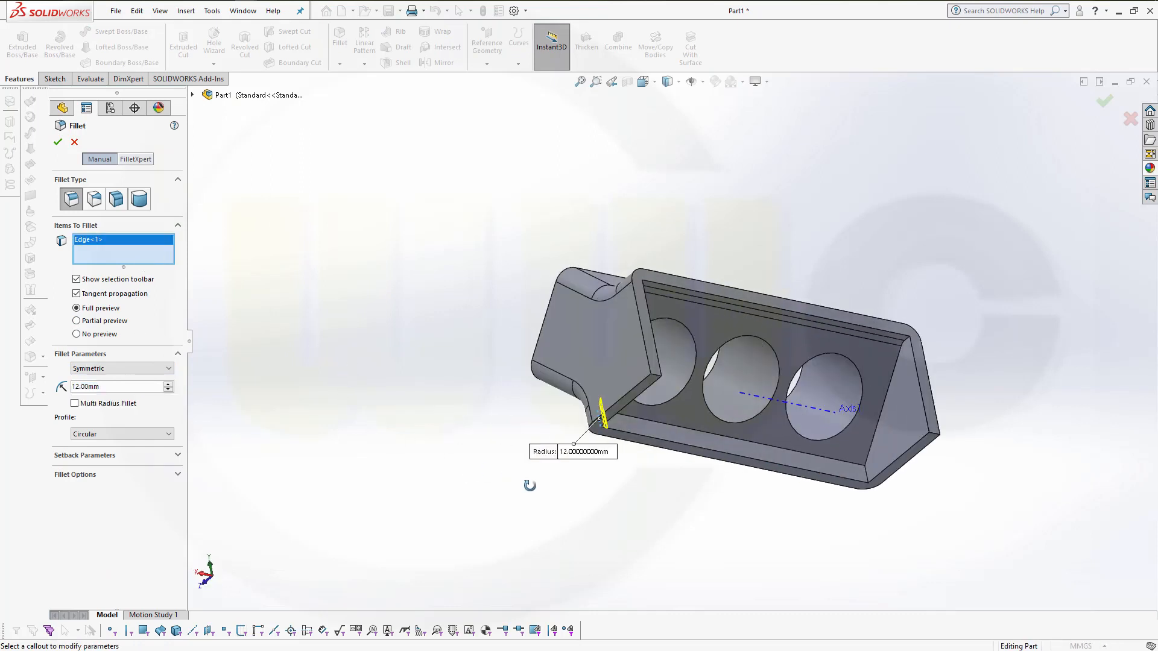
pyautogui.click(867, 471)
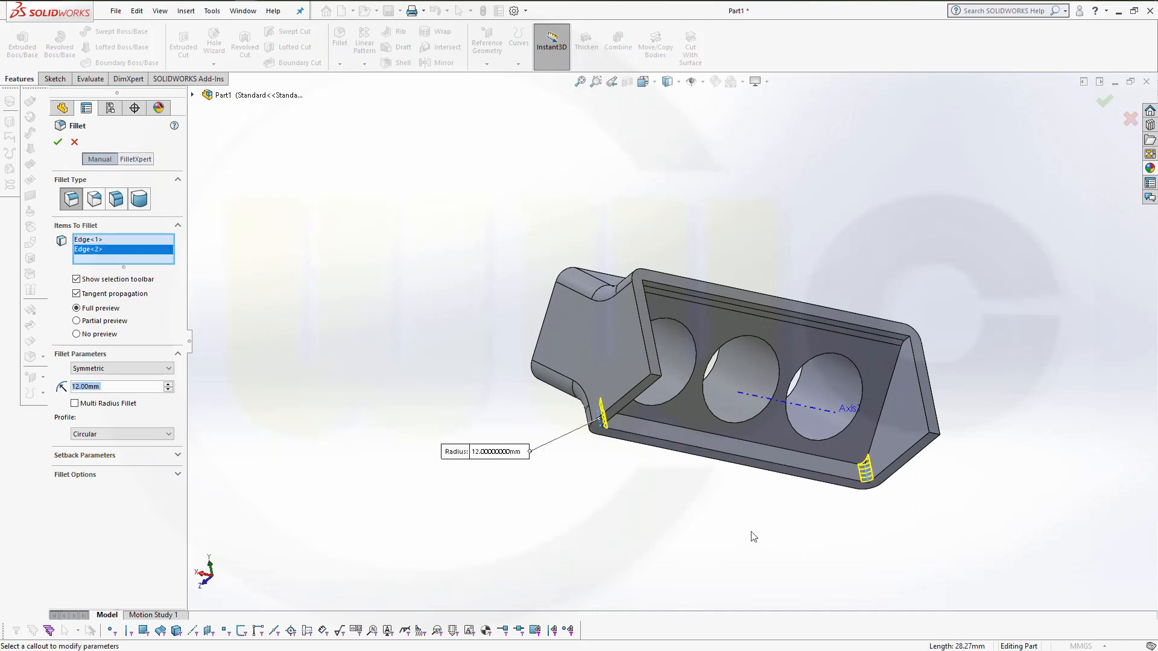
pyautogui.click(59, 143)
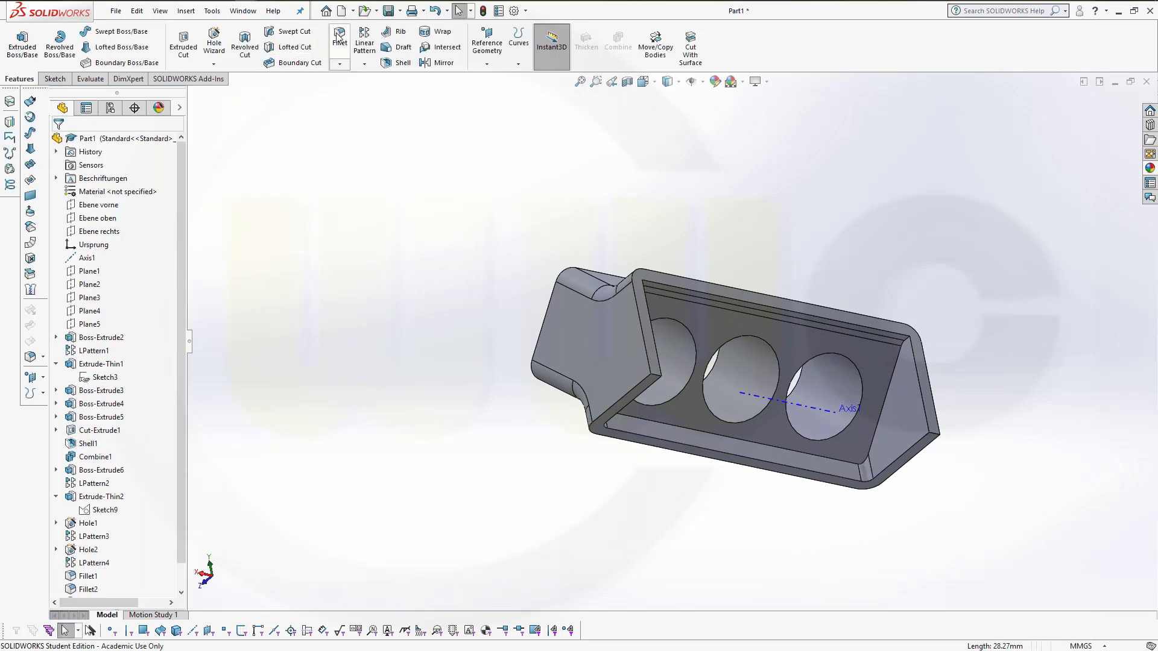
# Fillet the tangent inner edge chain where the bored face meets the cavity's long side and end walls with a 6 mm radius.
pyautogui.click(340, 37)
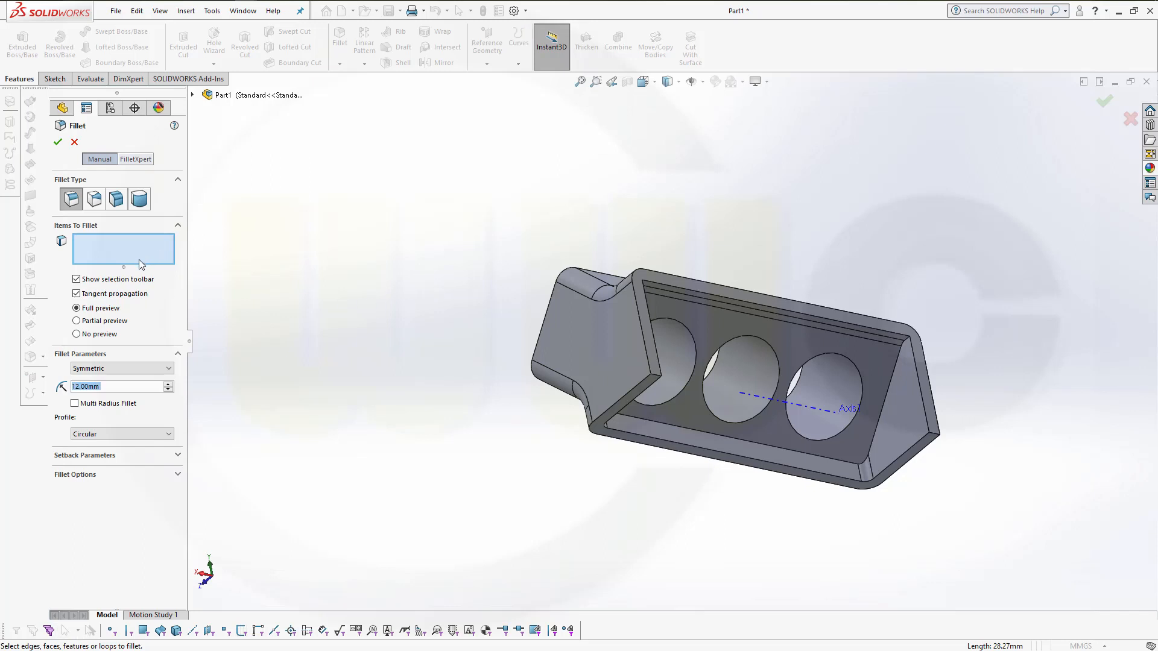
pyautogui.write('6')
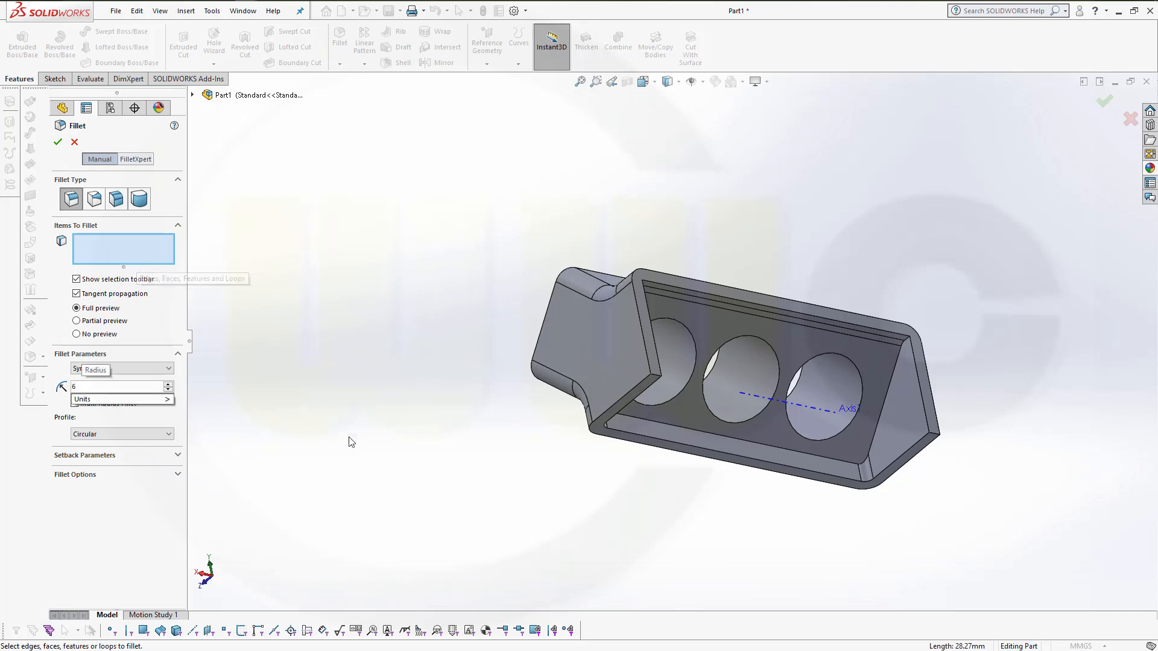
pyautogui.click(687, 426)
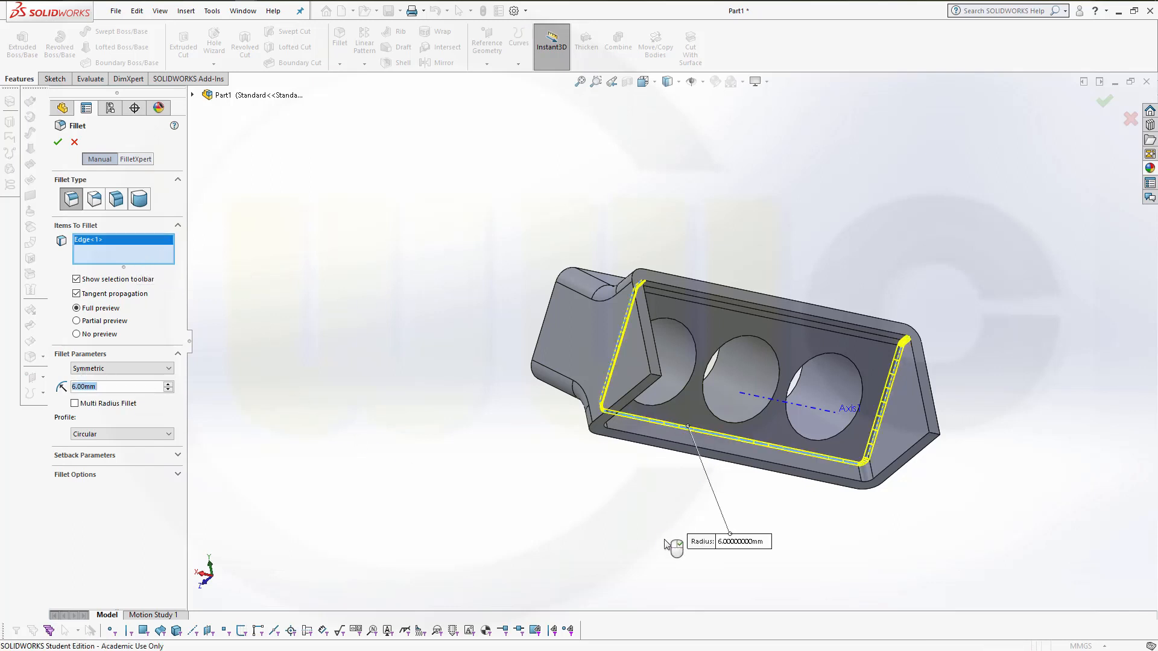
pyautogui.click(57, 142)
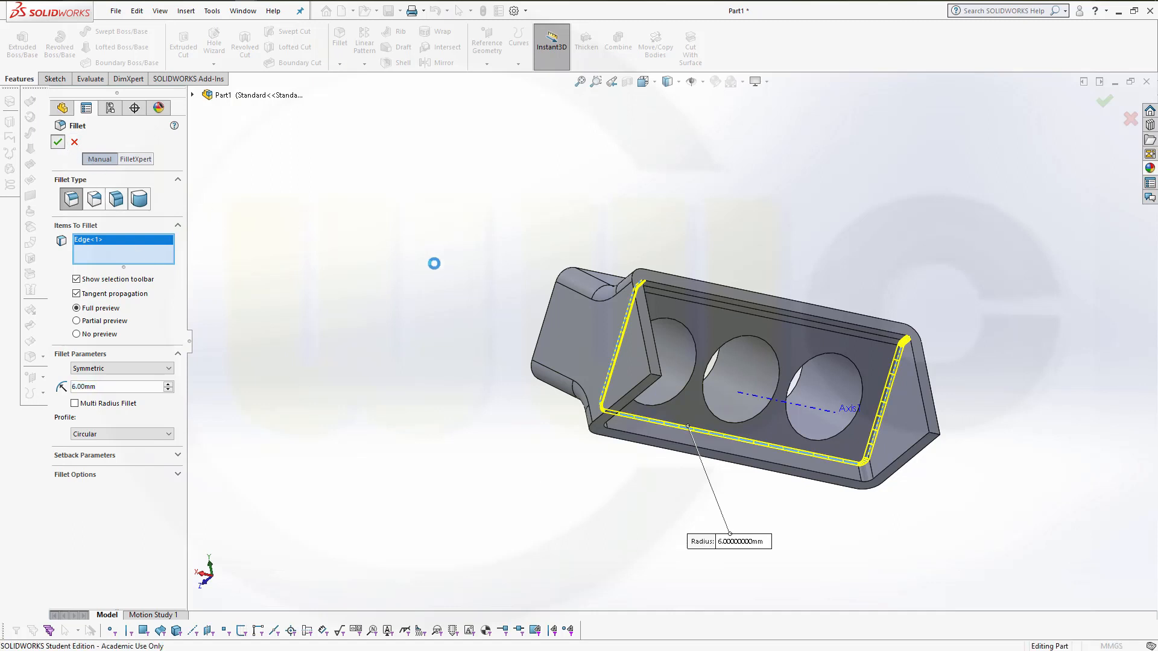
# Create a reference plane offset 12.7 mm from Ebene rechts, with the offset direction flipped.
pyautogui.moveTo(440, 295); pyautogui.dragTo(480, 376, button='middle')
pyautogui.moveTo(446, 404); pyautogui.dragTo(455, 428, button='middle')
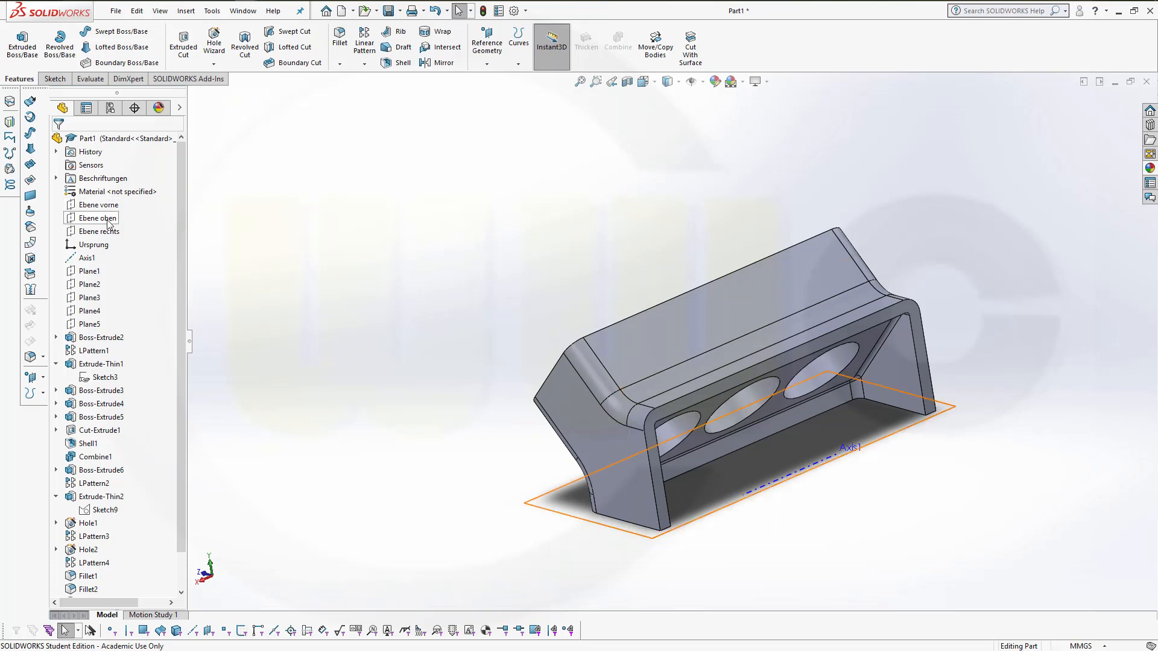
pyautogui.click(102, 233)
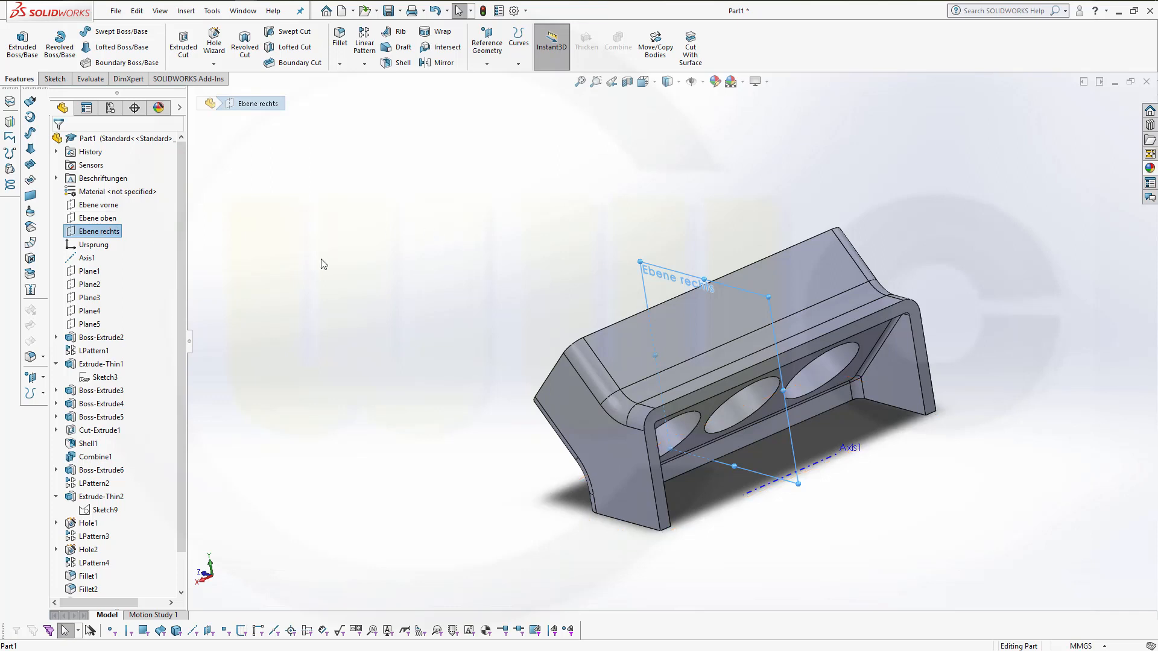
pyautogui.click(487, 43)
pyautogui.click(497, 78)
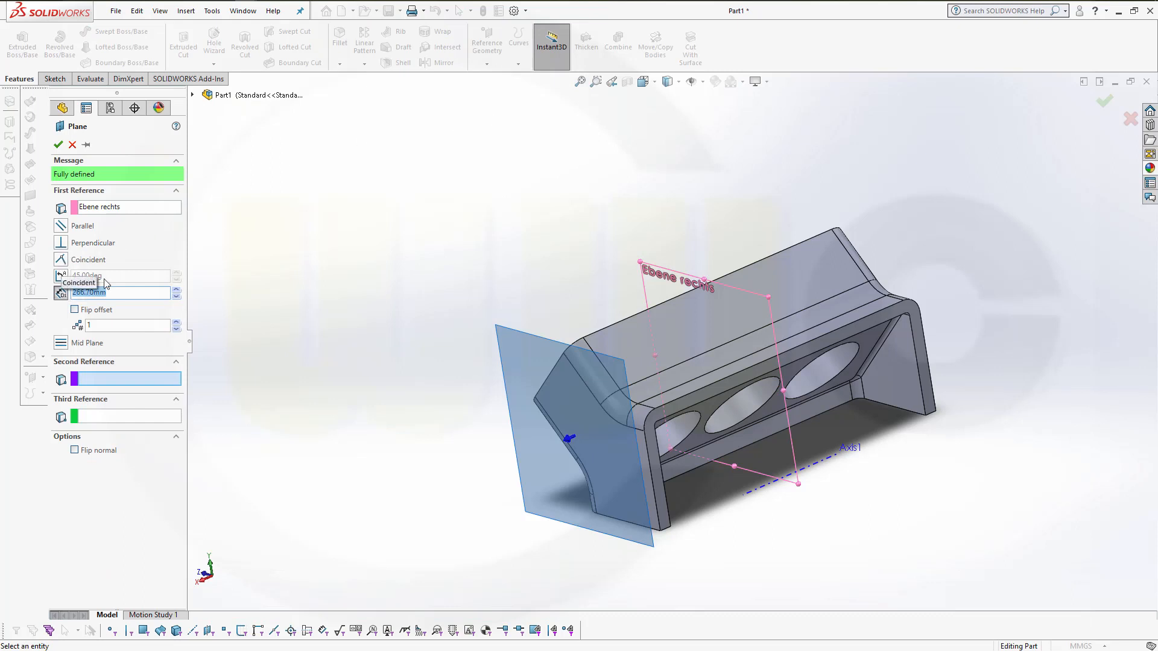
pyautogui.click(95, 308)
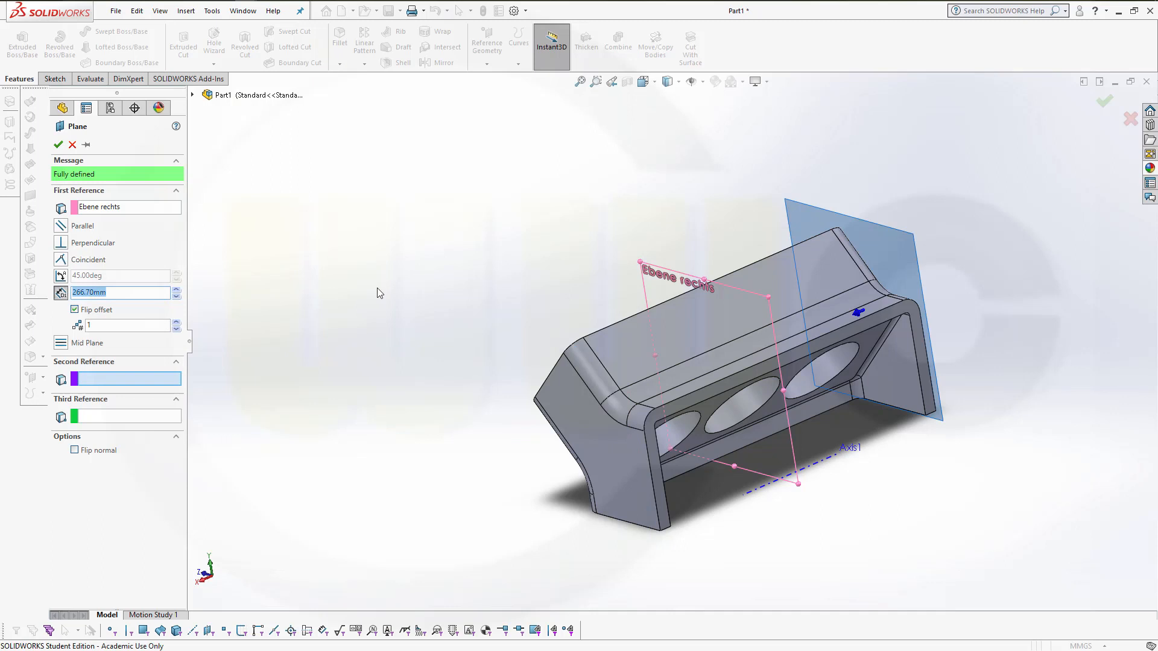
pyautogui.write('12.7')
pyautogui.click(56, 145)
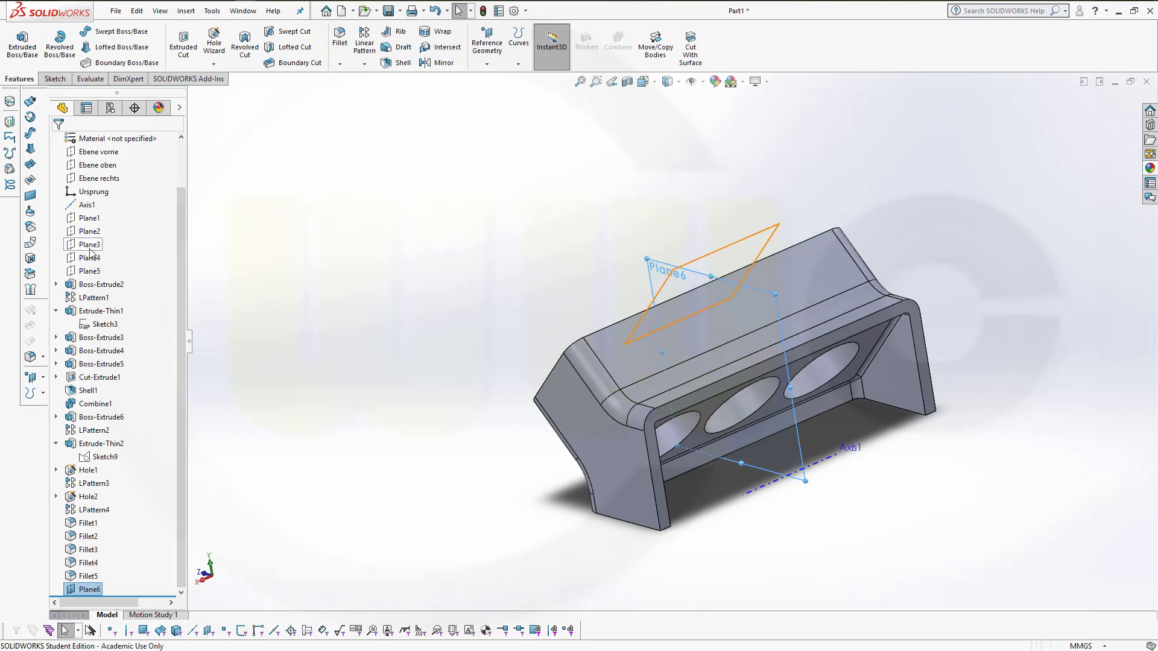
# Create a reference axis at the intersection of the new offset plane and Ebene vorne.
pyautogui.click(94, 180)
pyautogui.moveTo(424, 290); pyautogui.dragTo(405, 292, button='middle')
pyautogui.press('Escape')
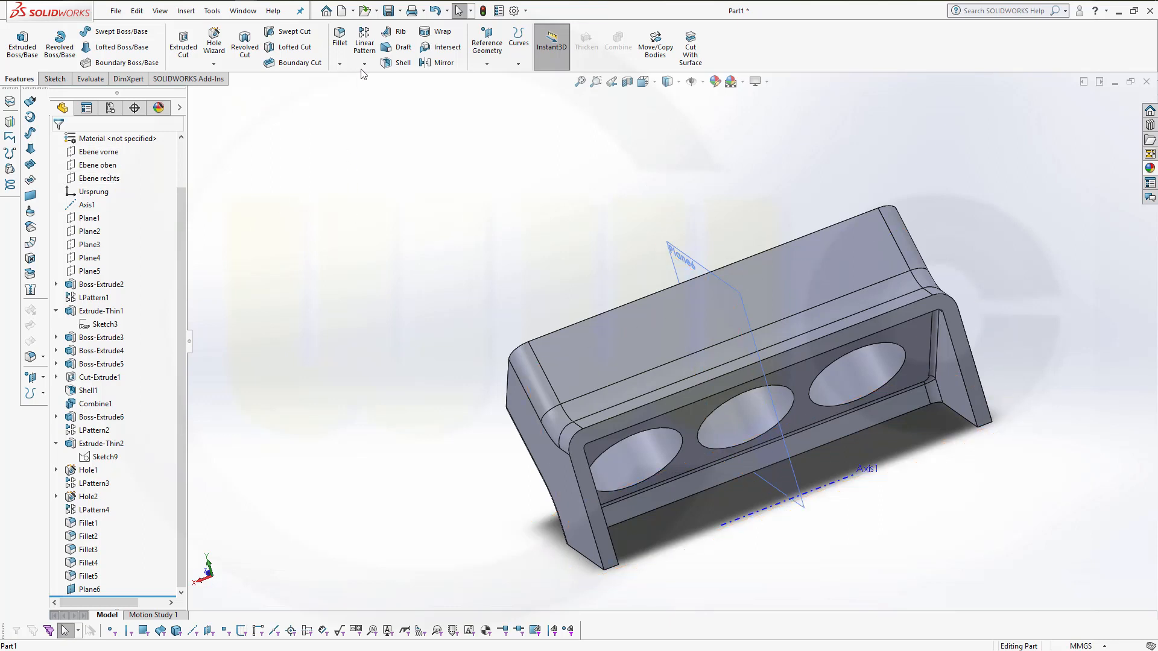
pyautogui.click(488, 60)
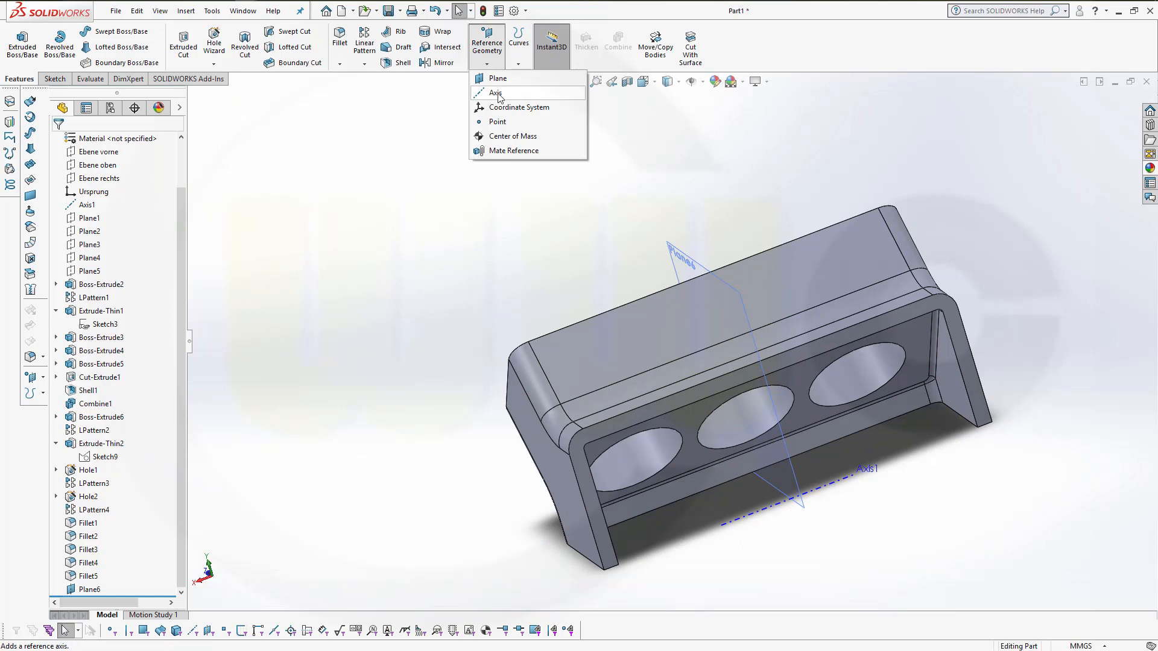
pyautogui.click(496, 94)
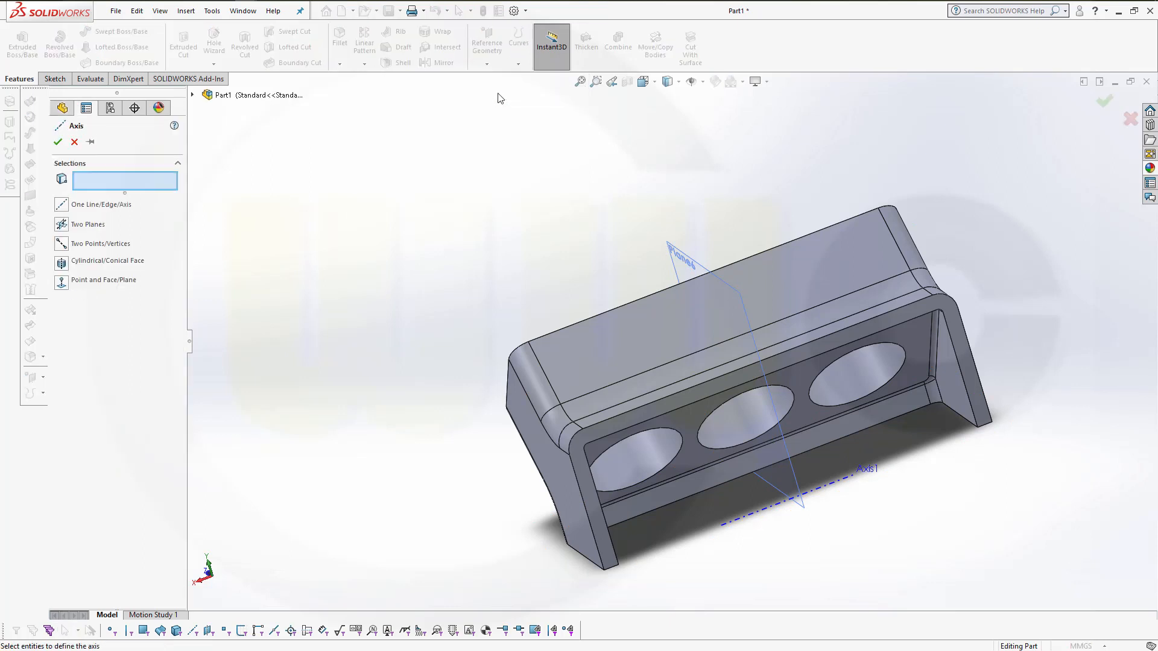
pyautogui.click(676, 253)
pyautogui.click(193, 95)
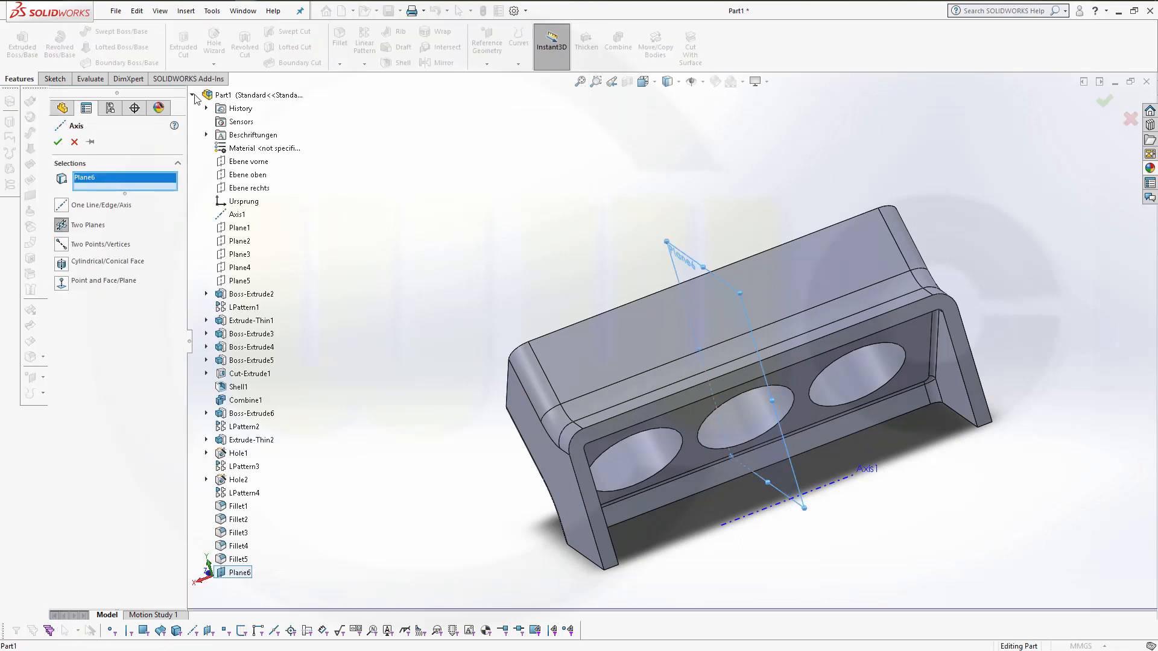
pyautogui.click(244, 162)
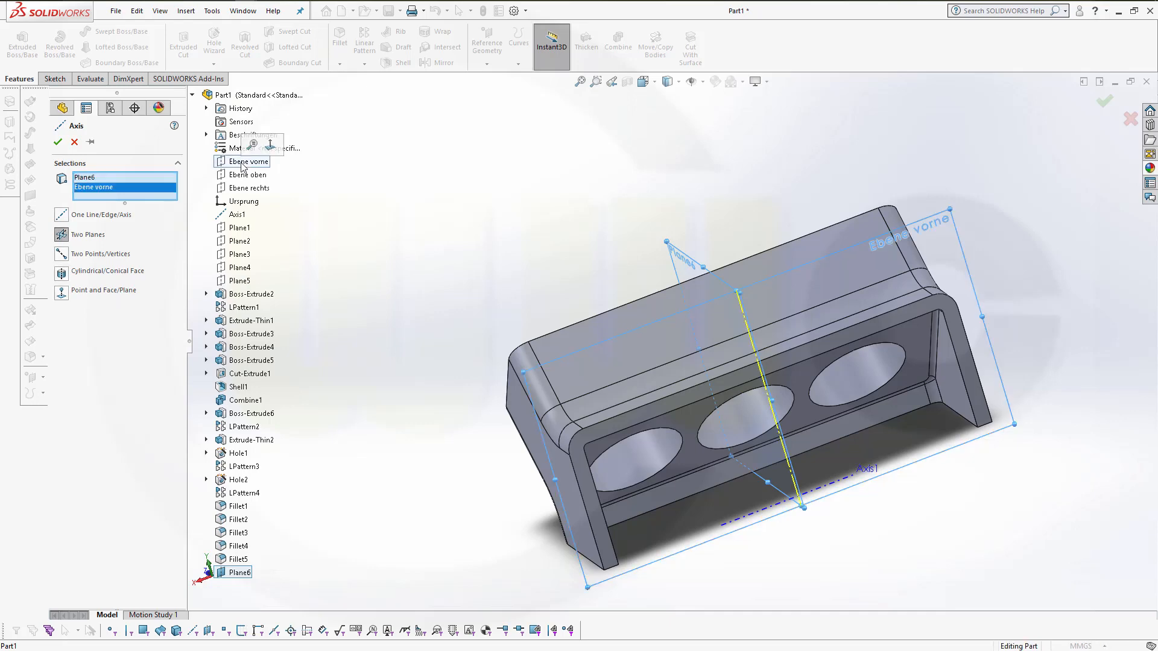
pyautogui.click(58, 142)
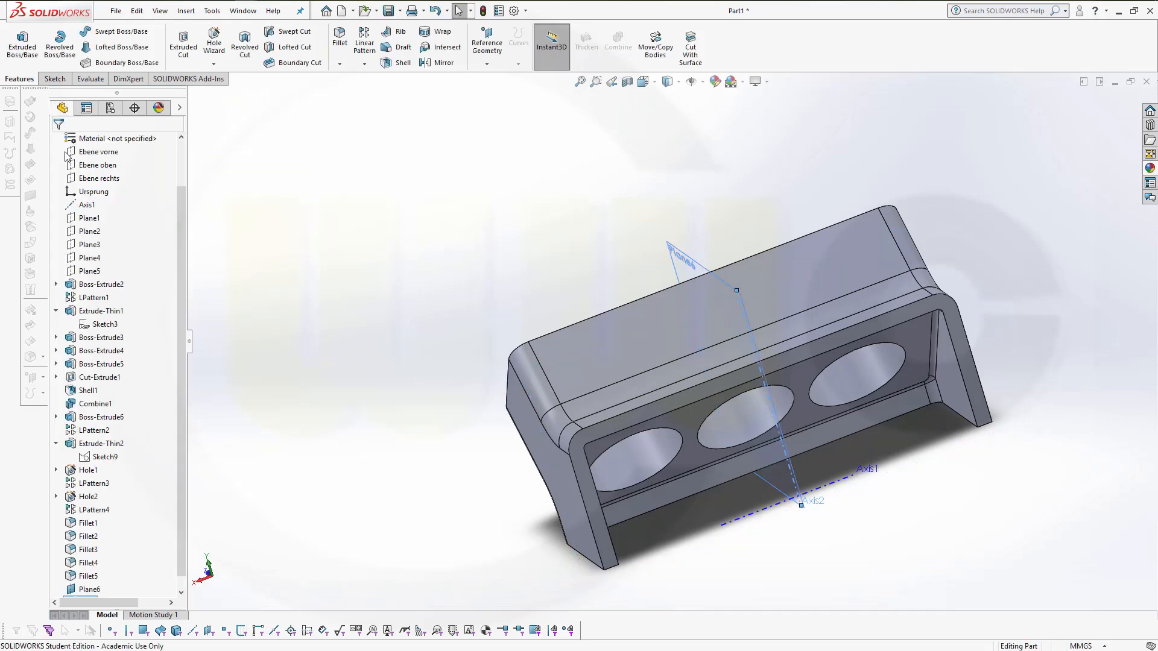
# Hide the offset reference plane that crosses the middle of the block.
pyautogui.moveTo(420, 299); pyautogui.dragTo(432, 303, button='middle')
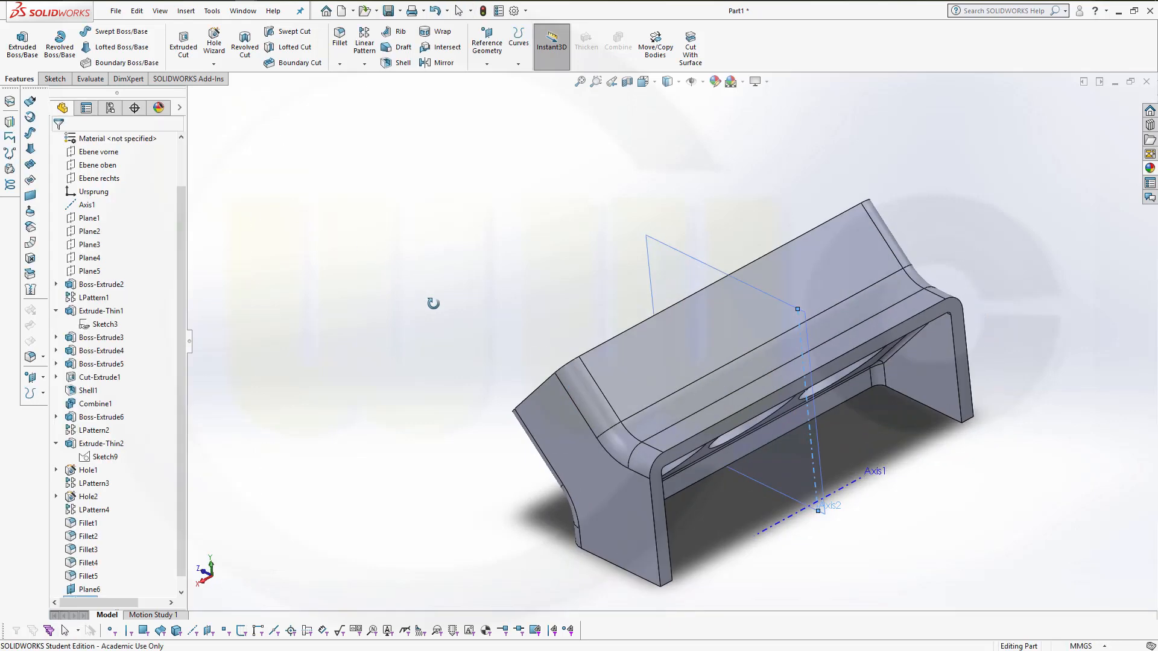
pyautogui.click(684, 260)
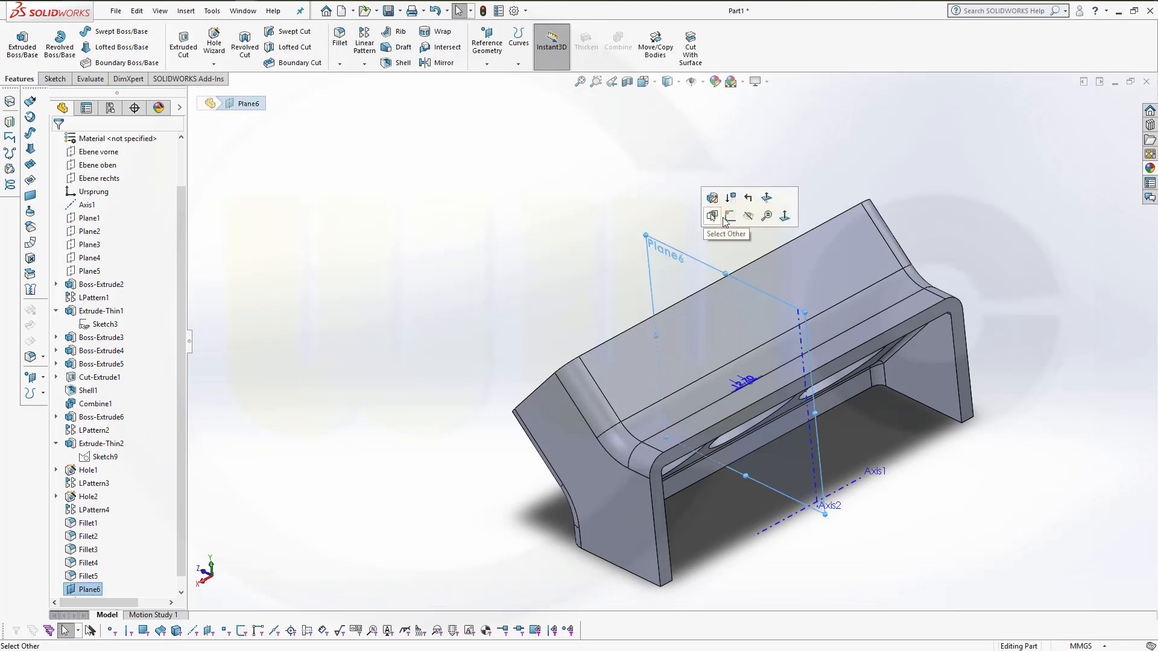
pyautogui.click(748, 216)
pyautogui.moveTo(511, 249); pyautogui.dragTo(483, 254, button='middle')
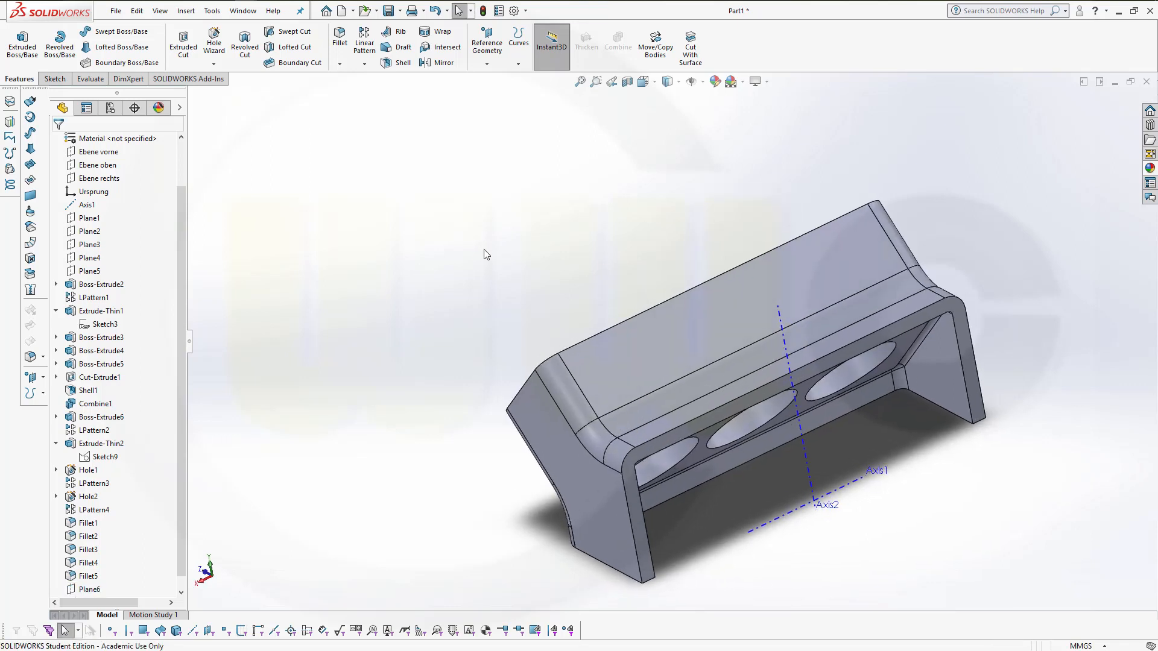
# Circular-pattern the whole block body about the new vertical axis with two equally spaced instances over 360 degrees.
pyautogui.click(364, 63)
pyautogui.click(375, 96)
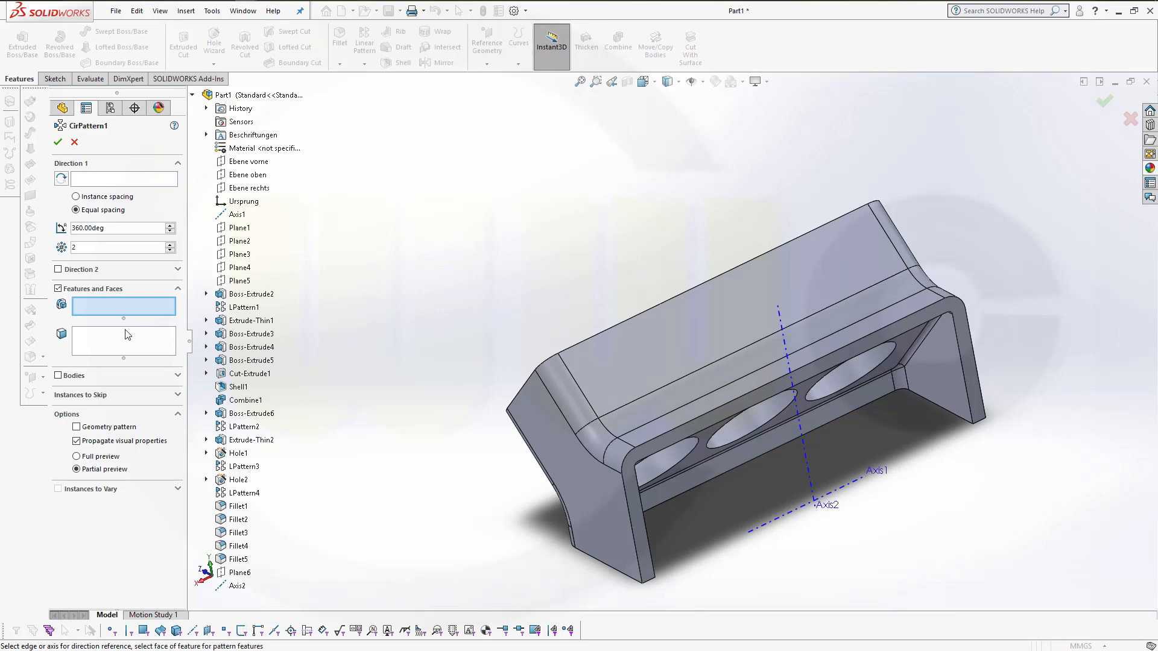
pyautogui.click(58, 375)
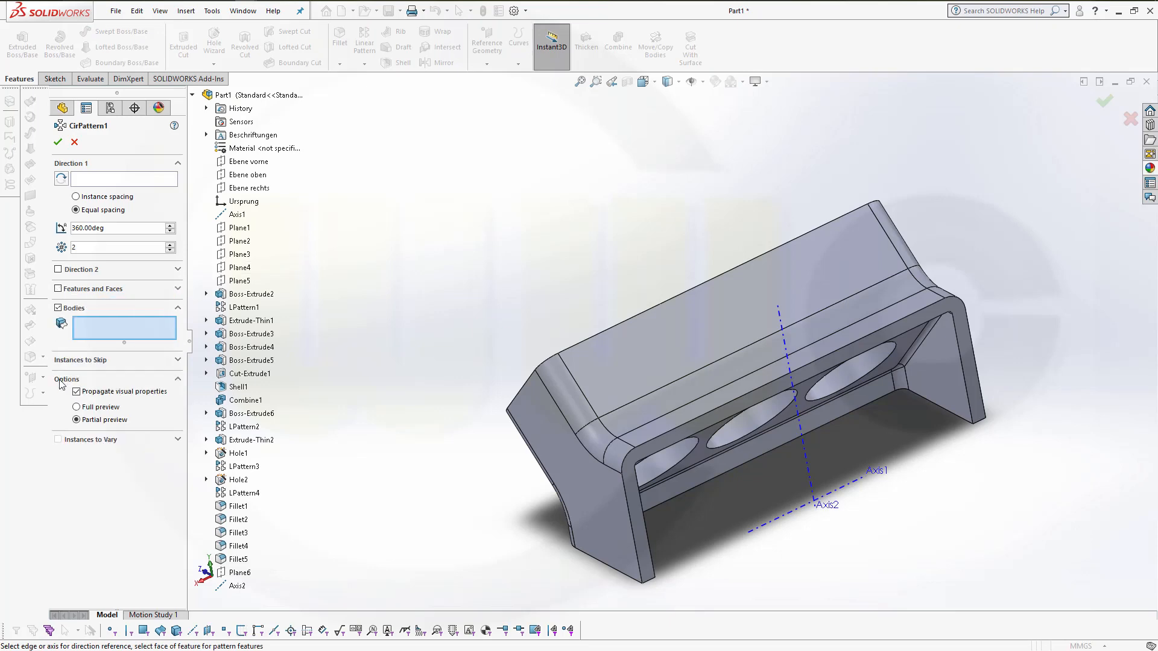
pyautogui.click(627, 397)
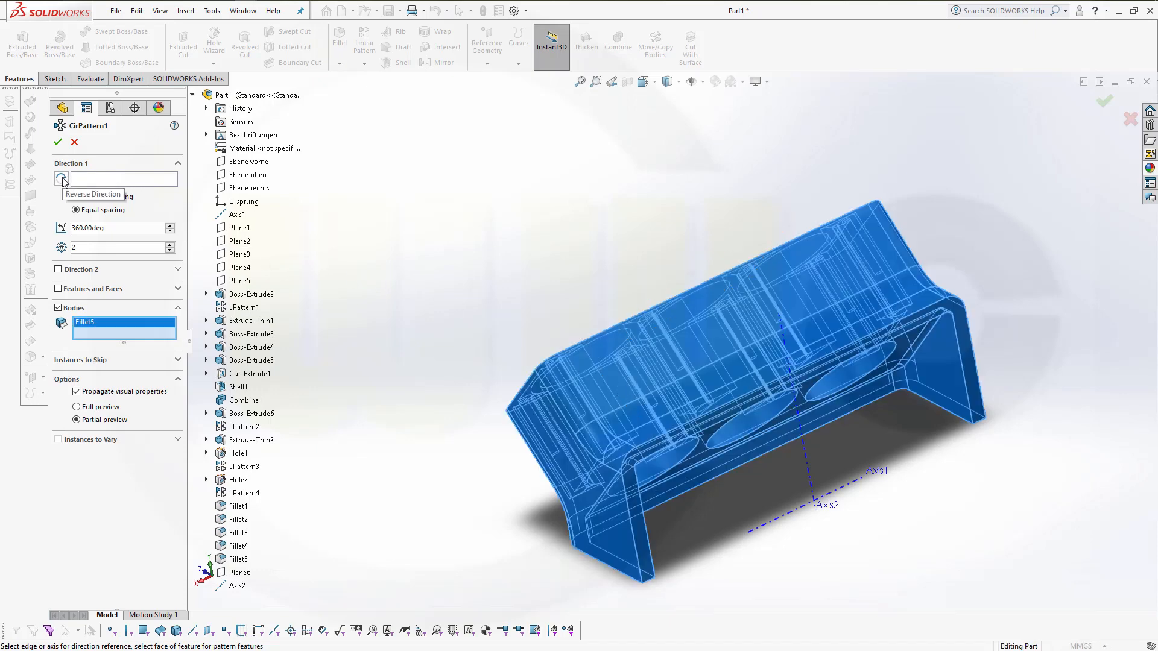
pyautogui.click(91, 182)
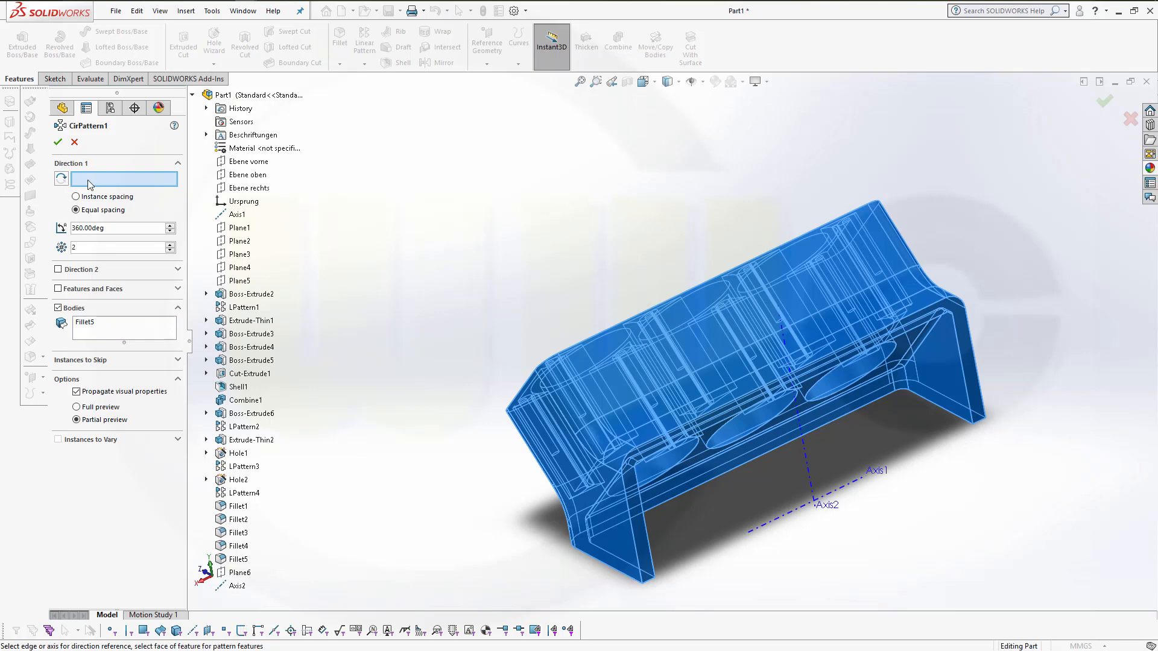
pyautogui.click(811, 480)
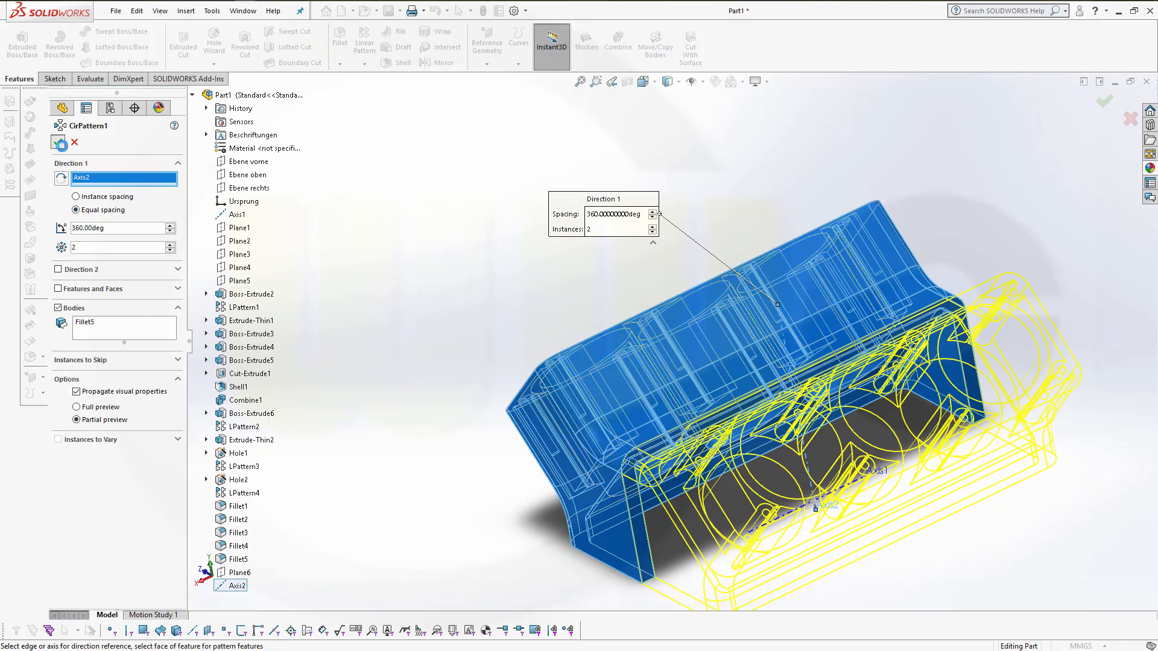
pyautogui.click(58, 142)
# Combine the original block body and its patterned copy into one solid with the Add operation.
pyautogui.moveTo(406, 336); pyautogui.dragTo(497, 312, button='middle')
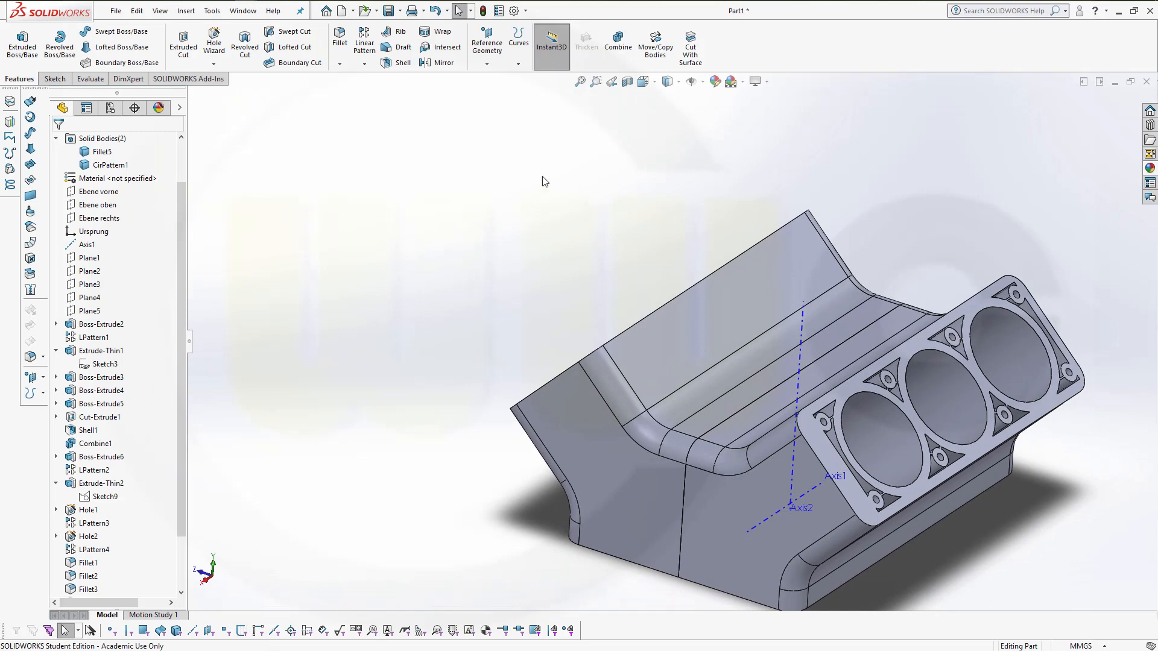
pyautogui.click(618, 42)
pyautogui.click(609, 420)
pyautogui.click(739, 522)
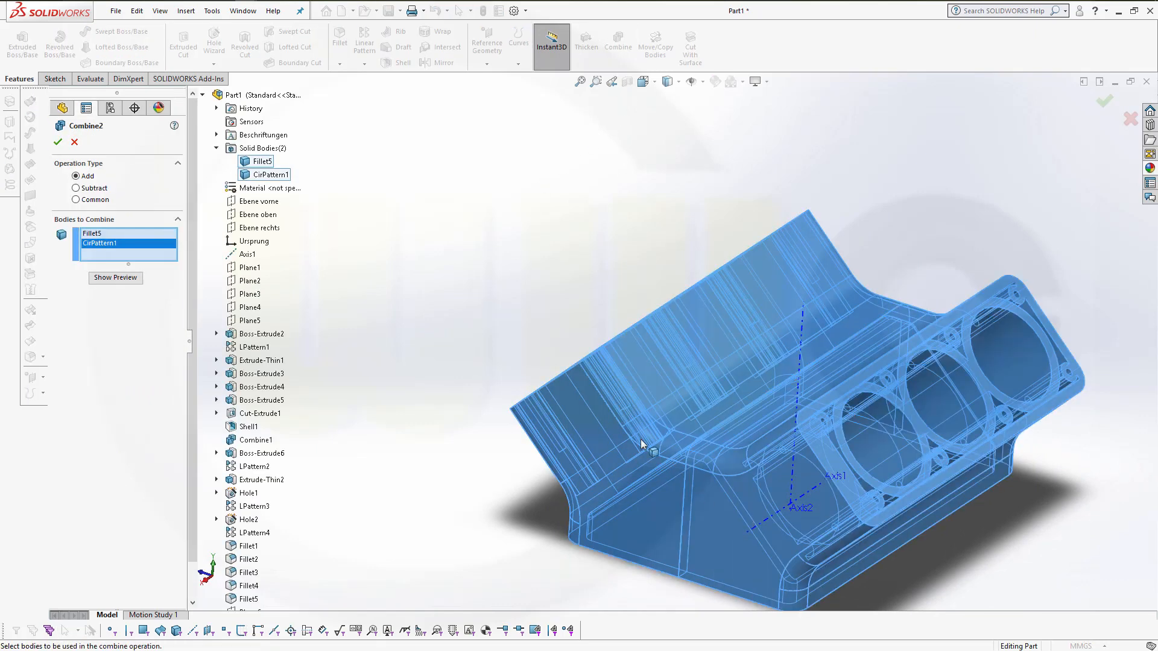
pyautogui.click(58, 143)
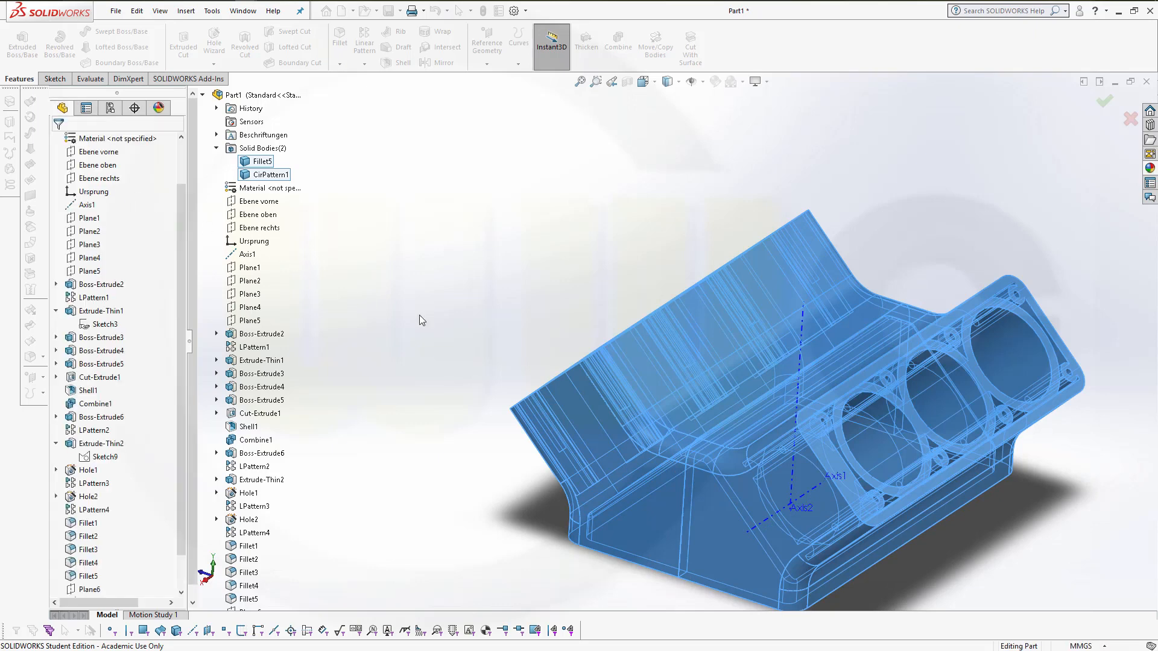
# Examine the combined V-shaped block from several sides, checking both cylinder banks and the valley between them.
pyautogui.moveTo(954, 550); pyautogui.dragTo(949, 571, button='middle')
pyautogui.scroll(2, 986, 573)
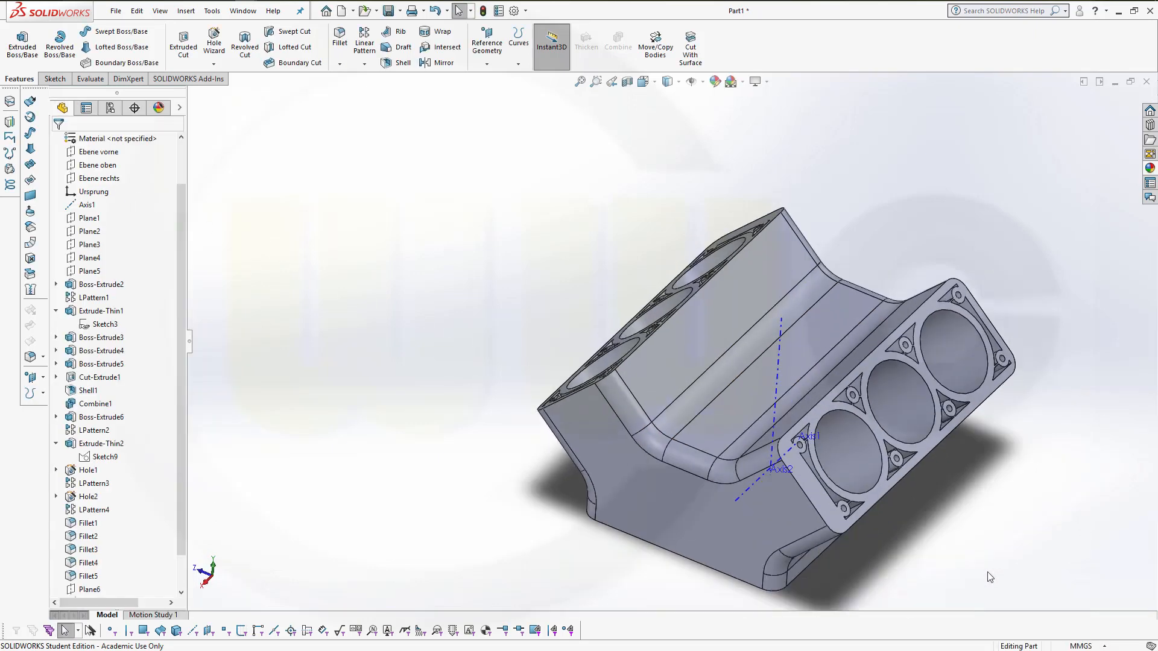
pyautogui.scroll(-2, 903, 535)
pyautogui.scroll(2, 893, 533)
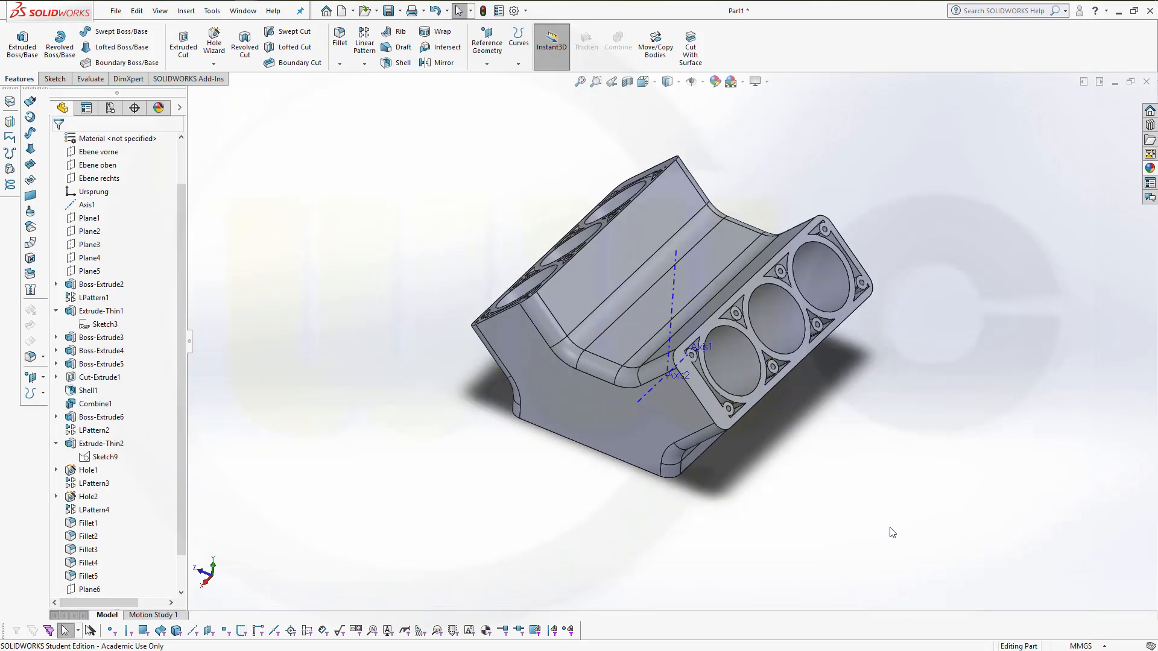
pyautogui.scroll(-1, 456, 248)
pyautogui.scroll(1, 459, 247)
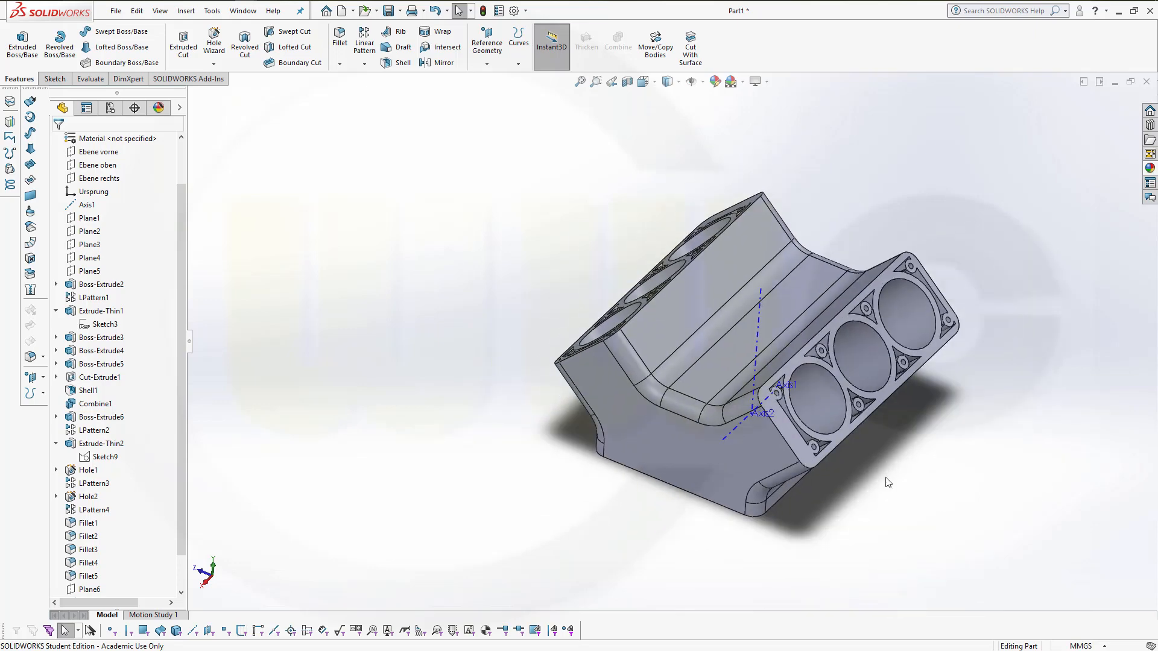
pyautogui.moveTo(914, 503); pyautogui.dragTo(851, 538, button='middle')
pyautogui.scroll(1, 844, 513)
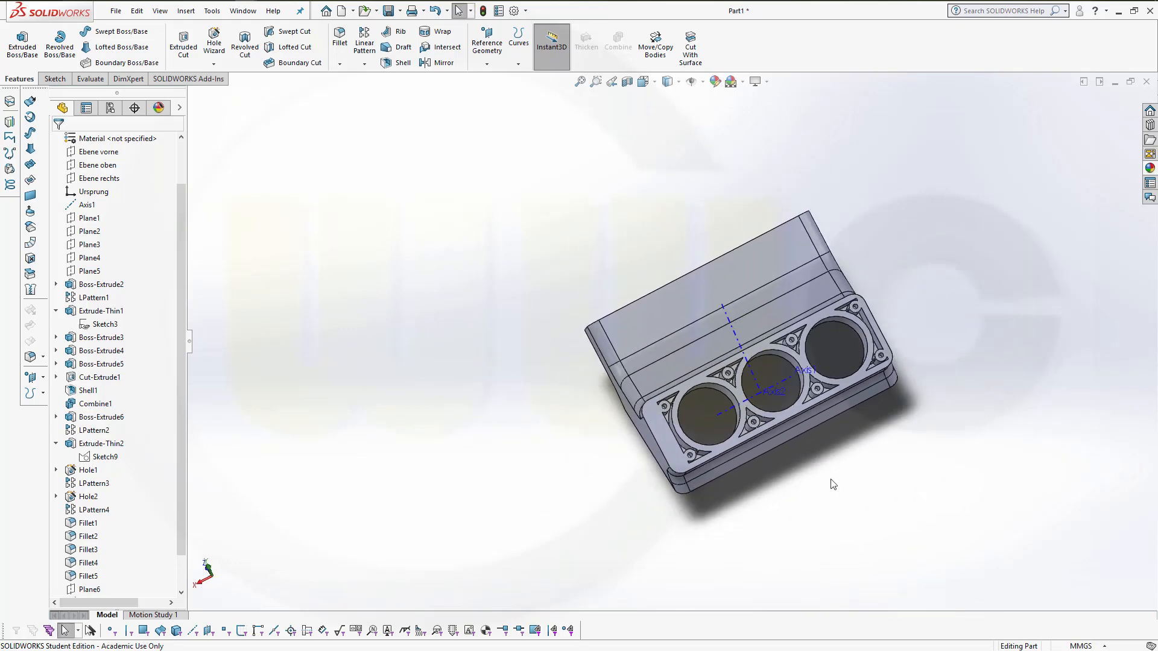
pyautogui.scroll(-2, 813, 427)
pyautogui.moveTo(646, 339)
pyautogui.mouseDown(button='middle')
pyautogui.moveTo(646, 275)
pyautogui.moveTo(737, 241)
pyautogui.moveTo(806, 274)
pyautogui.moveTo(803, 305)
pyautogui.moveTo(655, 236)
pyautogui.moveTo(715, 264)
pyautogui.mouseUp(button='middle')
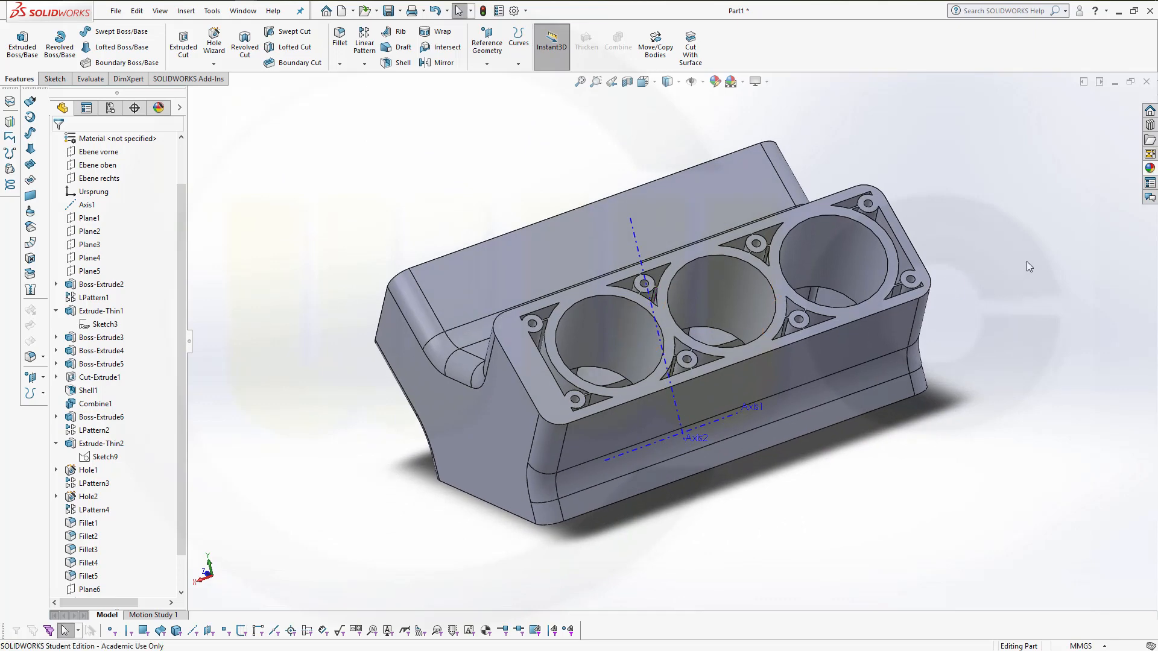